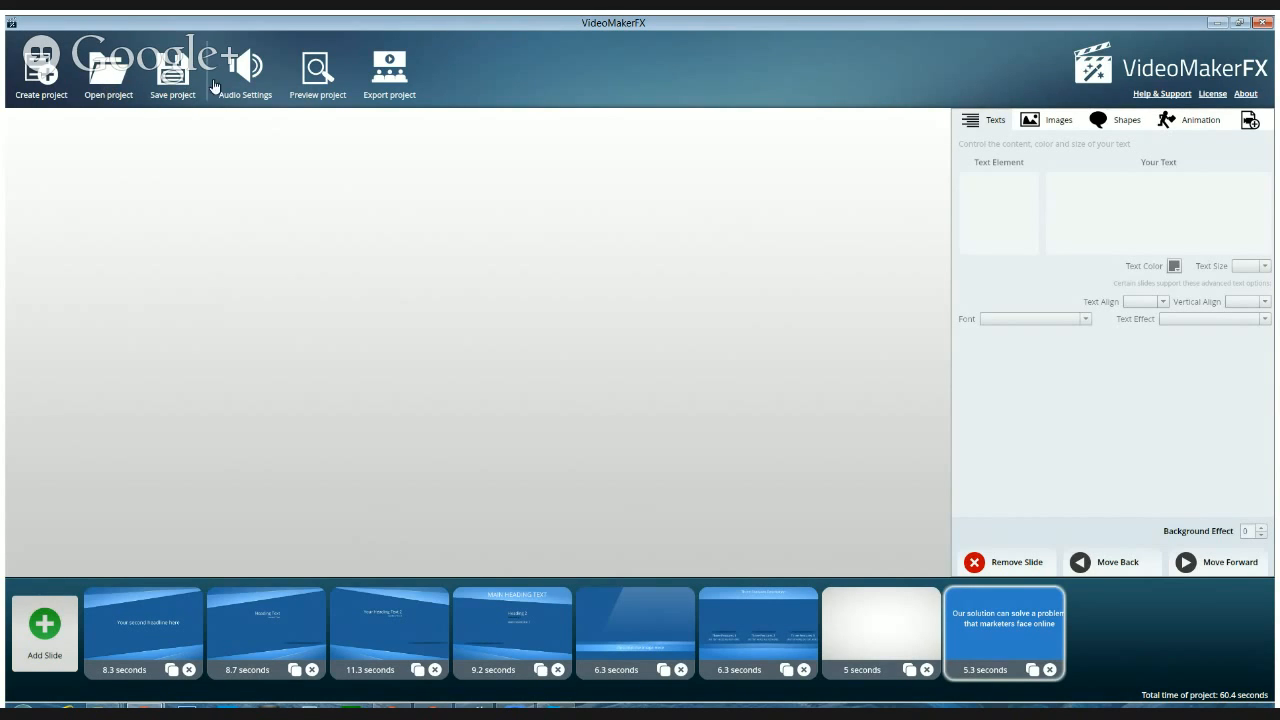
# Save the open project and create a new project named "BloggingWith" followed by the blogger's first name
pyautogui.click(178, 86)
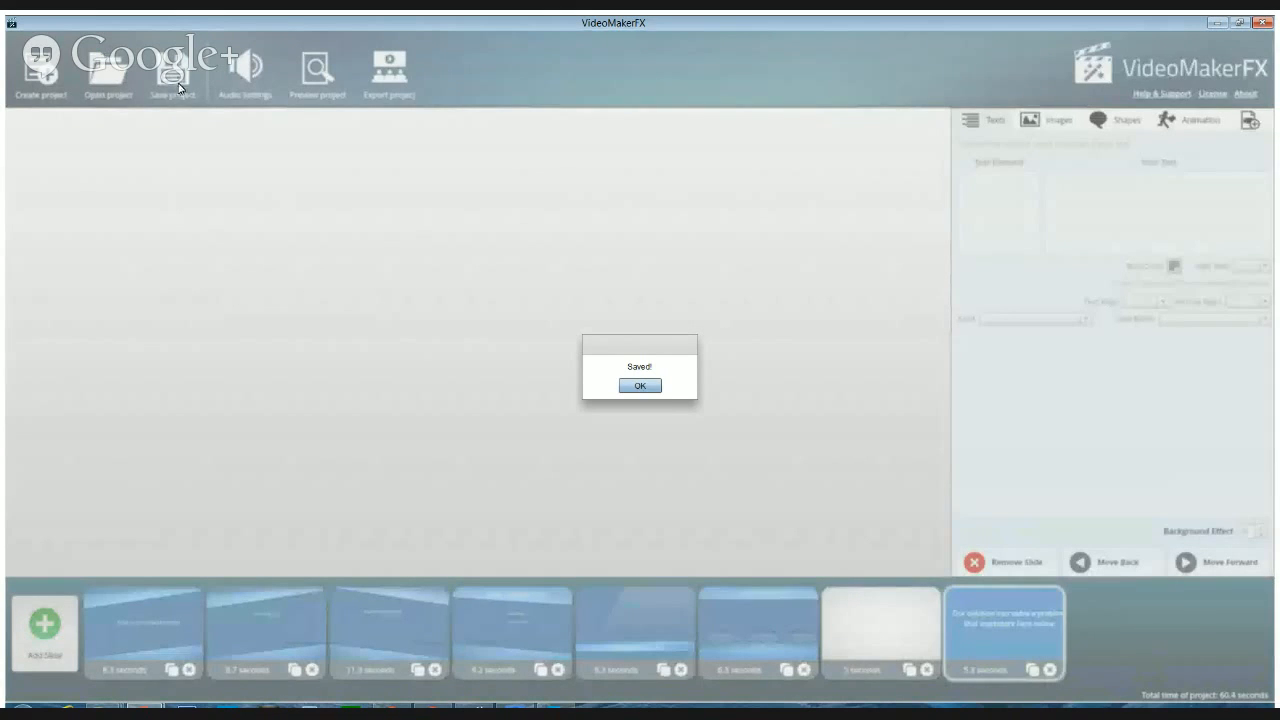
pyautogui.click(638, 385)
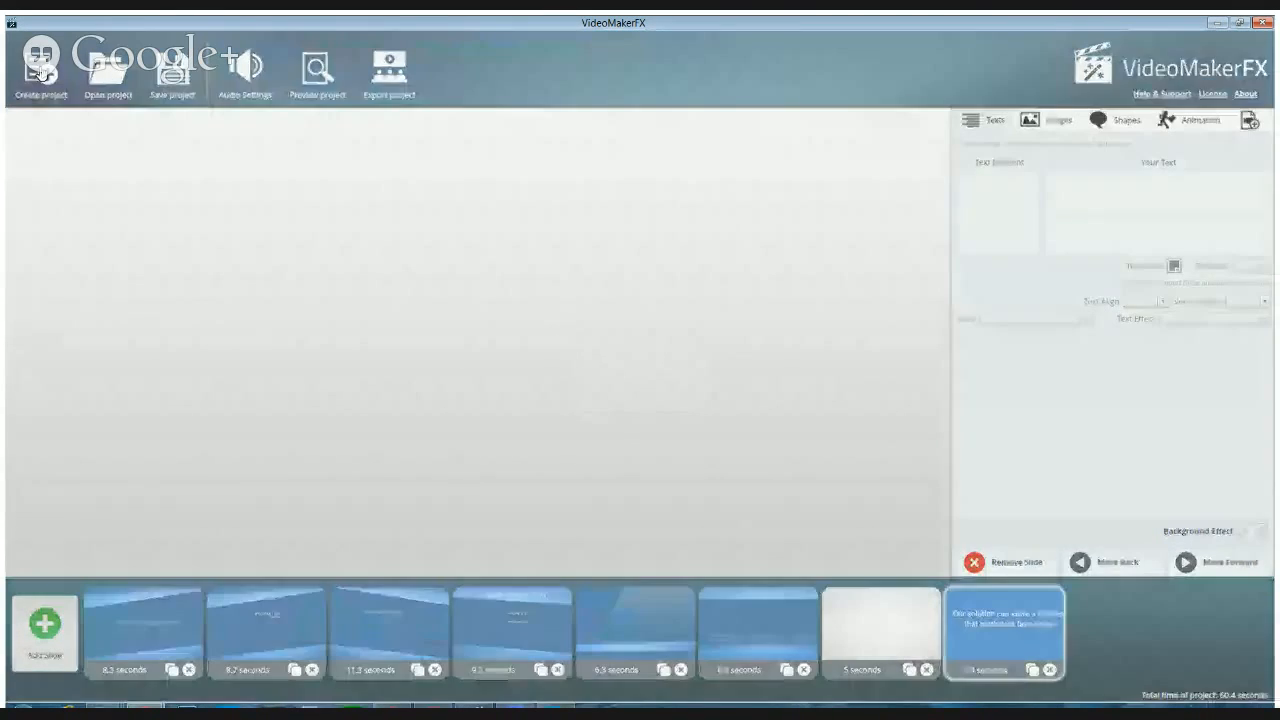
pyautogui.click(40, 72)
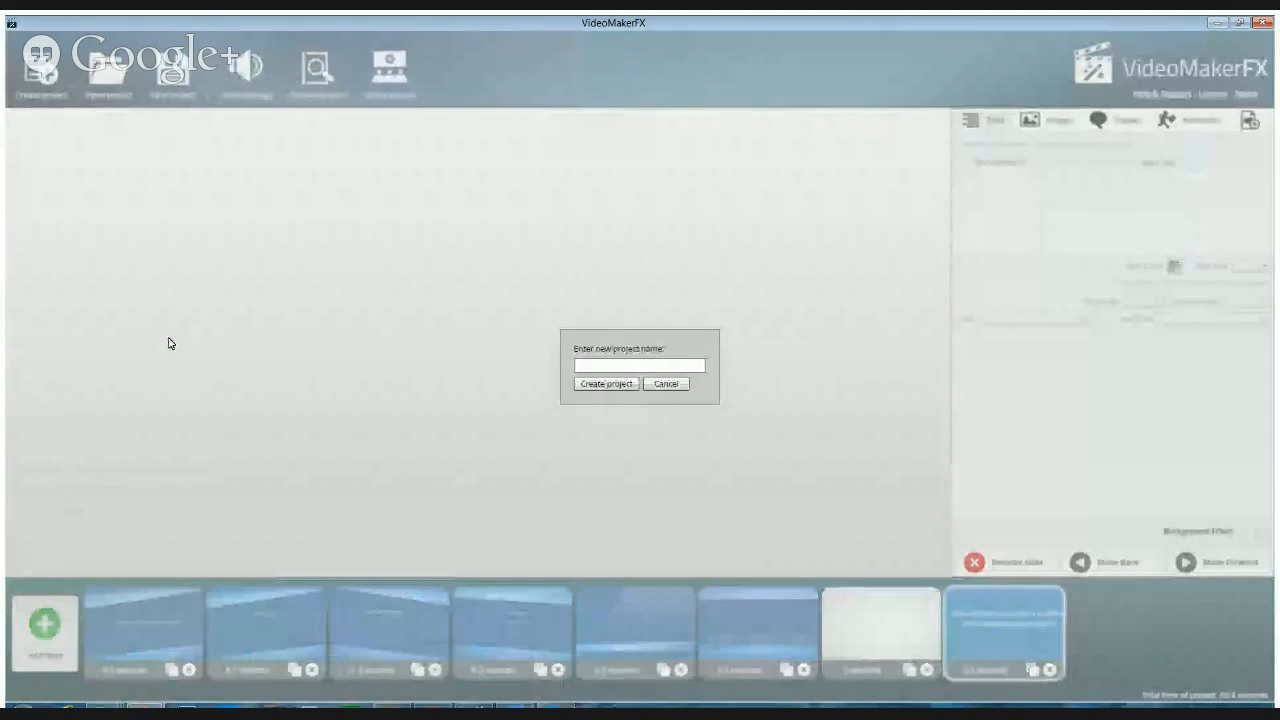
pyautogui.click(600, 364)
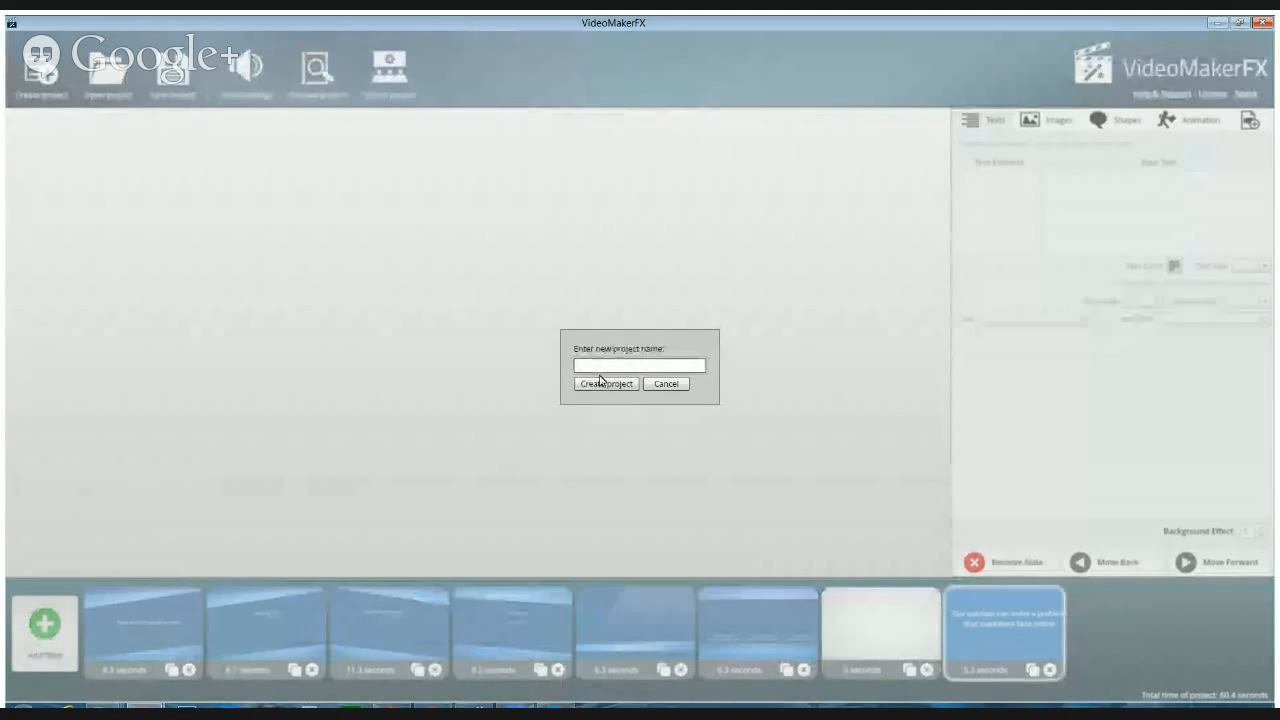
pyautogui.write('BloggingWith')
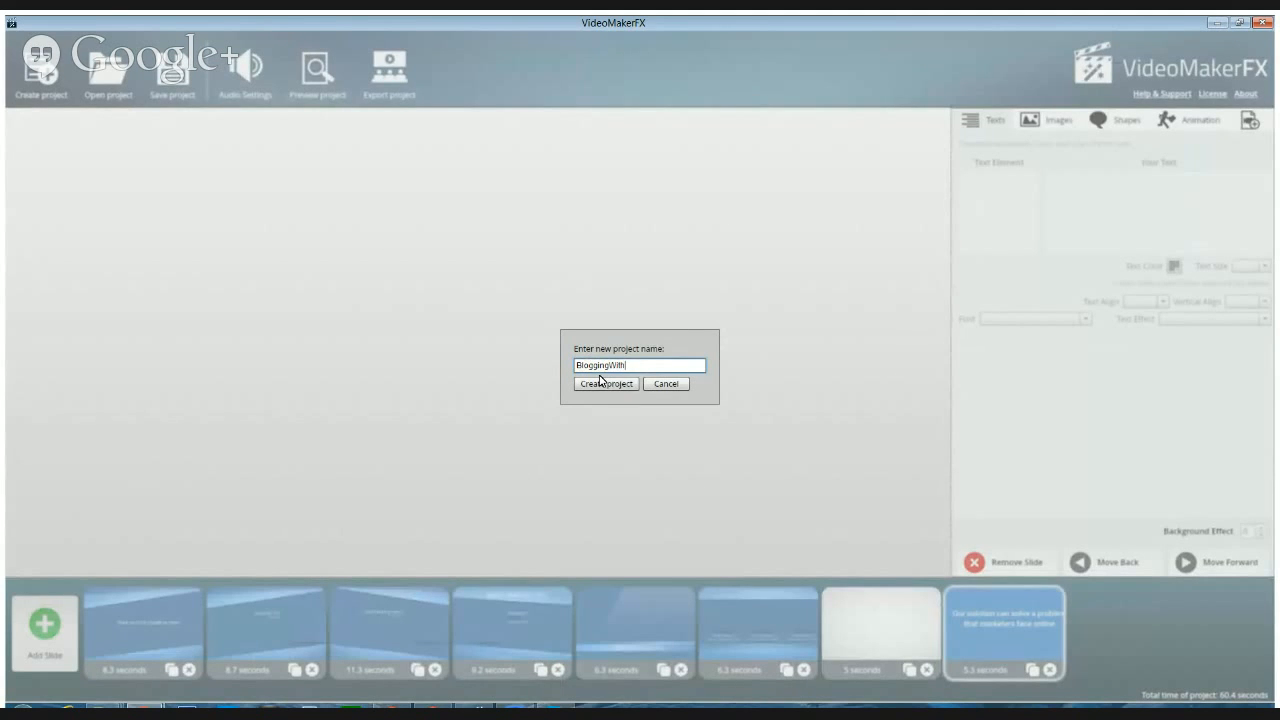
pyautogui.write('Micheal')
pyautogui.click(602, 383)
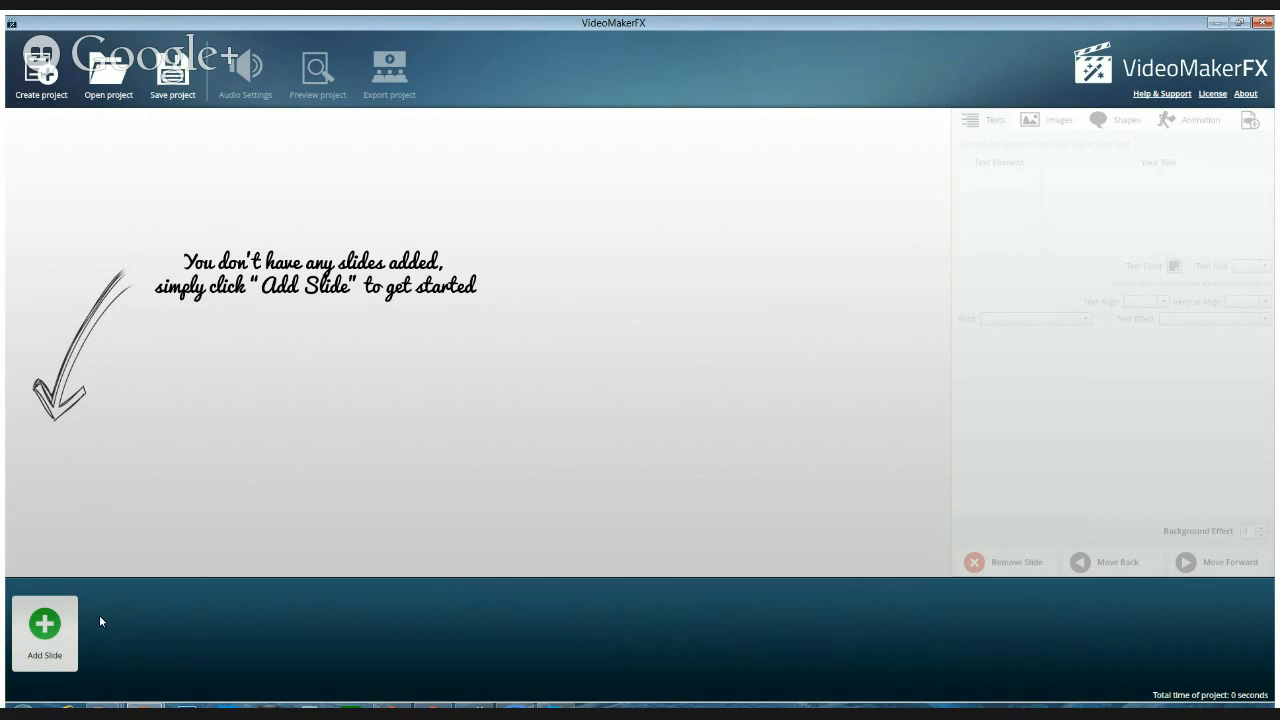
# Browse the slide themes for a new slide, comparing the layouts offered by Zoom In, Whiteboard Set II and Whiteboard Set I
pyautogui.click(44, 627)
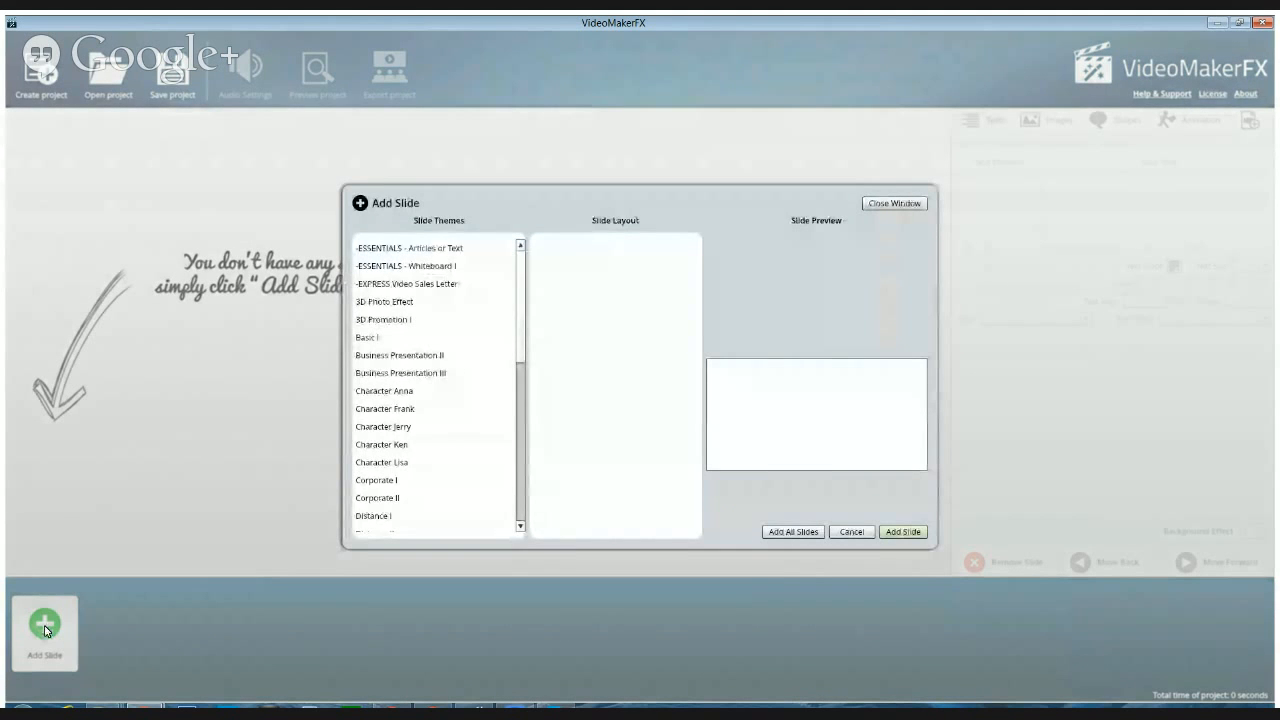
pyautogui.scroll(-1, 522, 279)
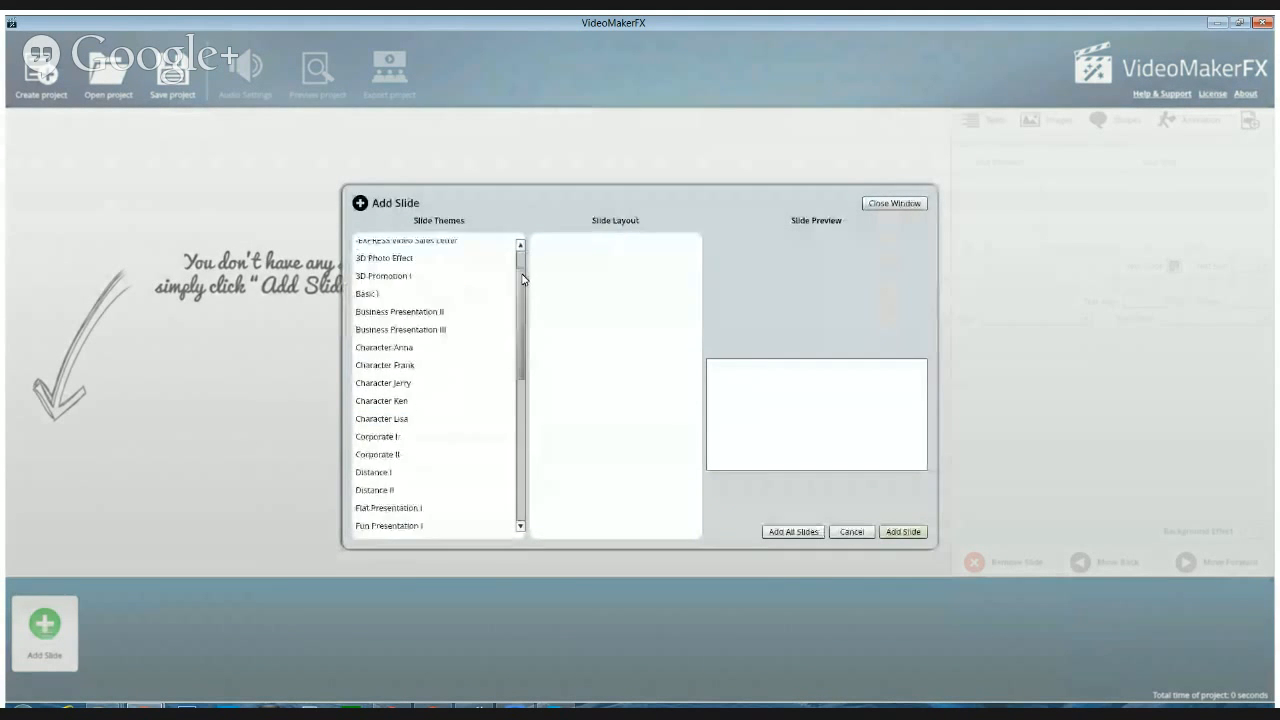
pyautogui.moveTo(522, 279); pyautogui.dragTo(521, 430)
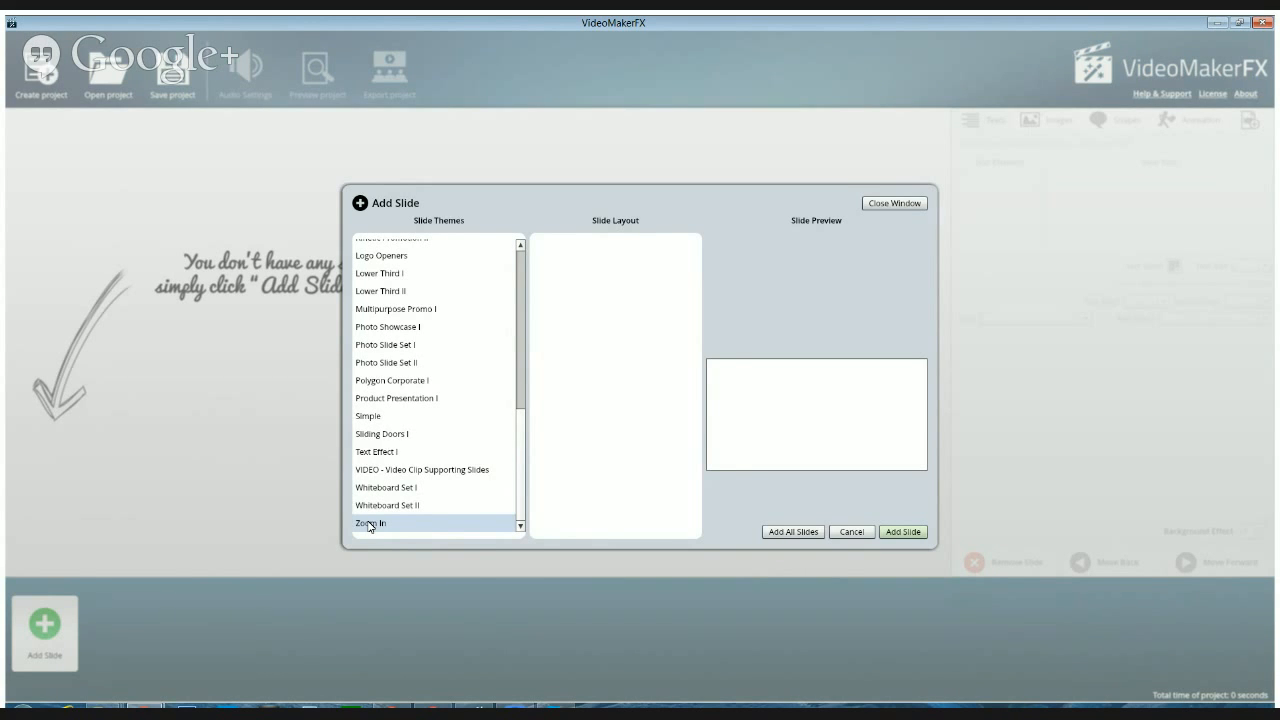
pyautogui.click(369, 524)
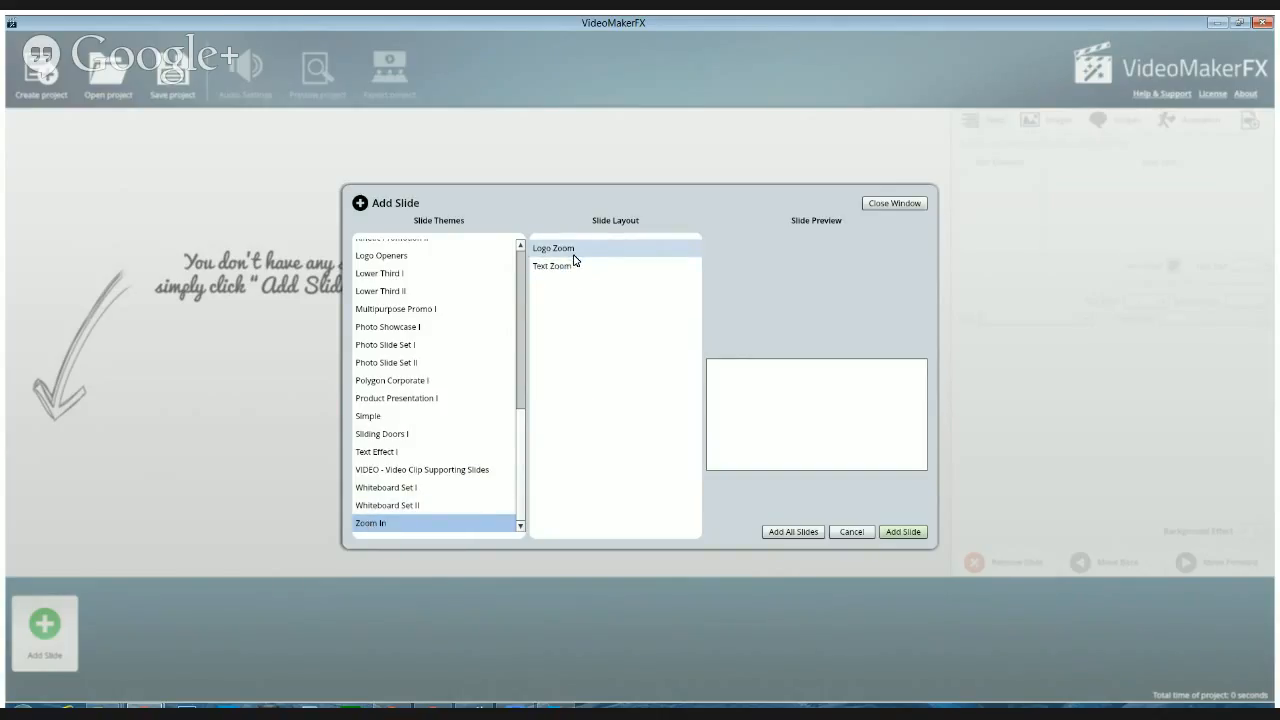
pyautogui.click(384, 507)
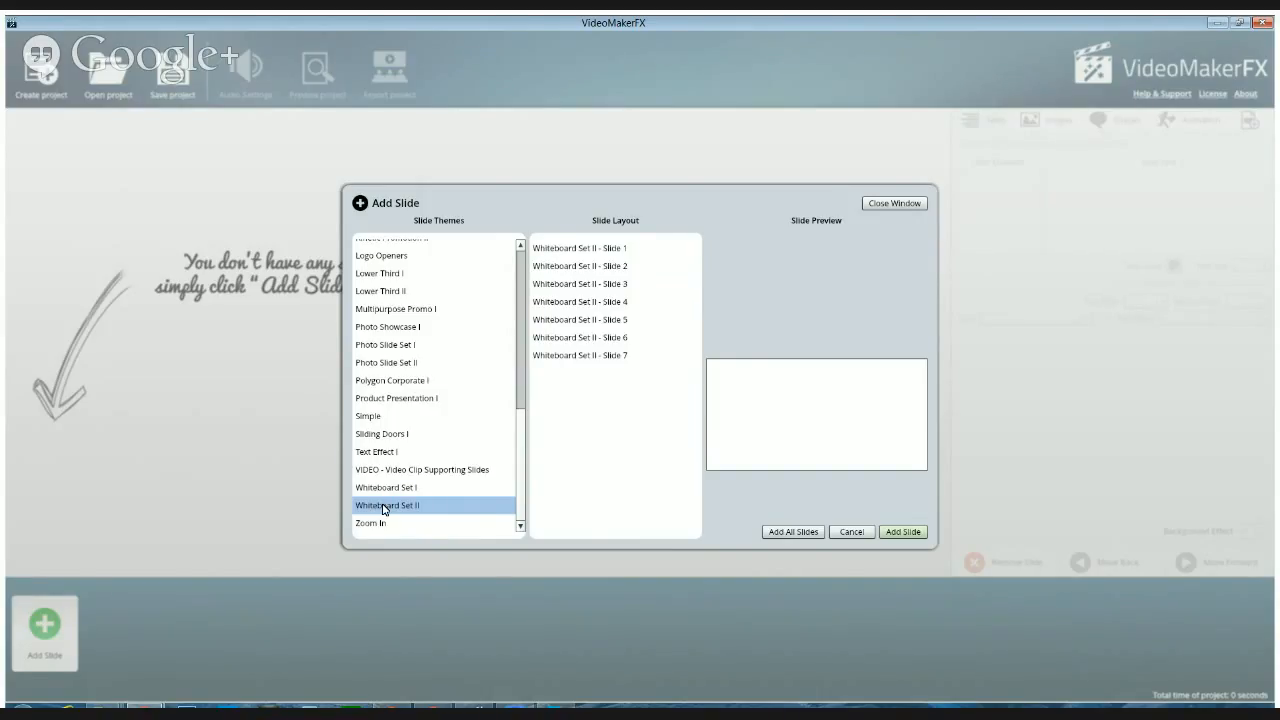
pyautogui.click(380, 524)
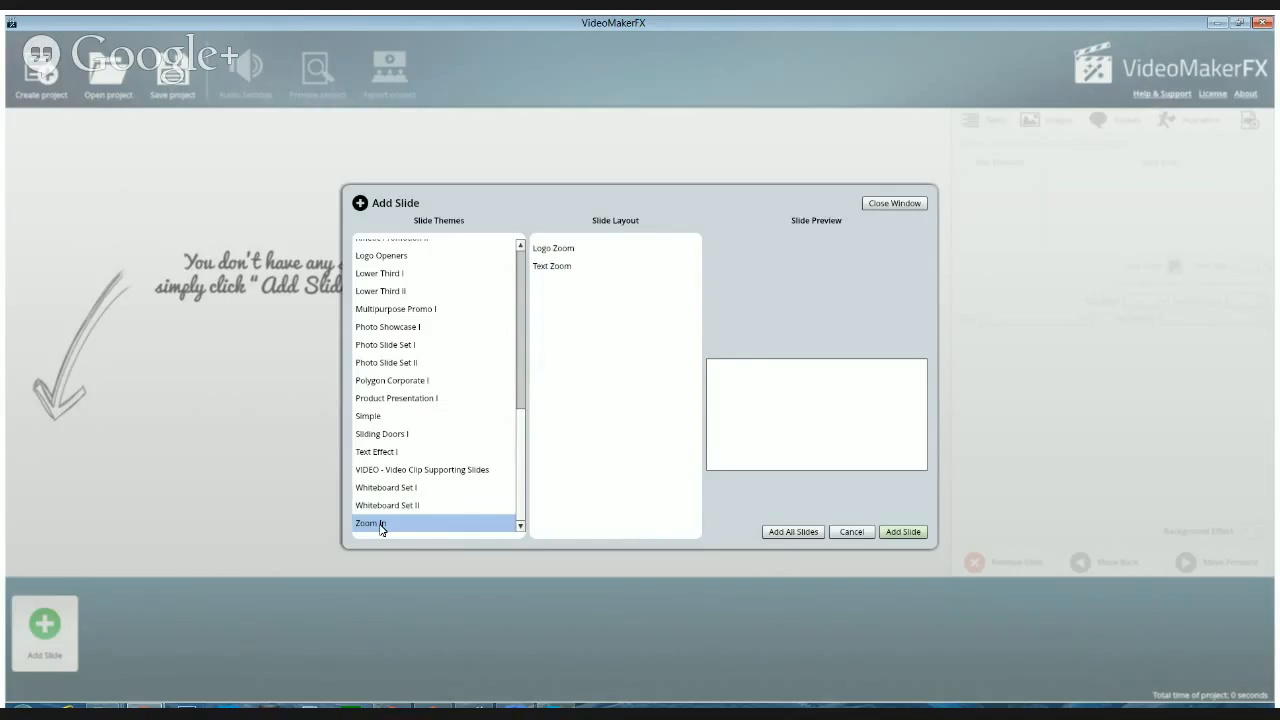
pyautogui.click(383, 506)
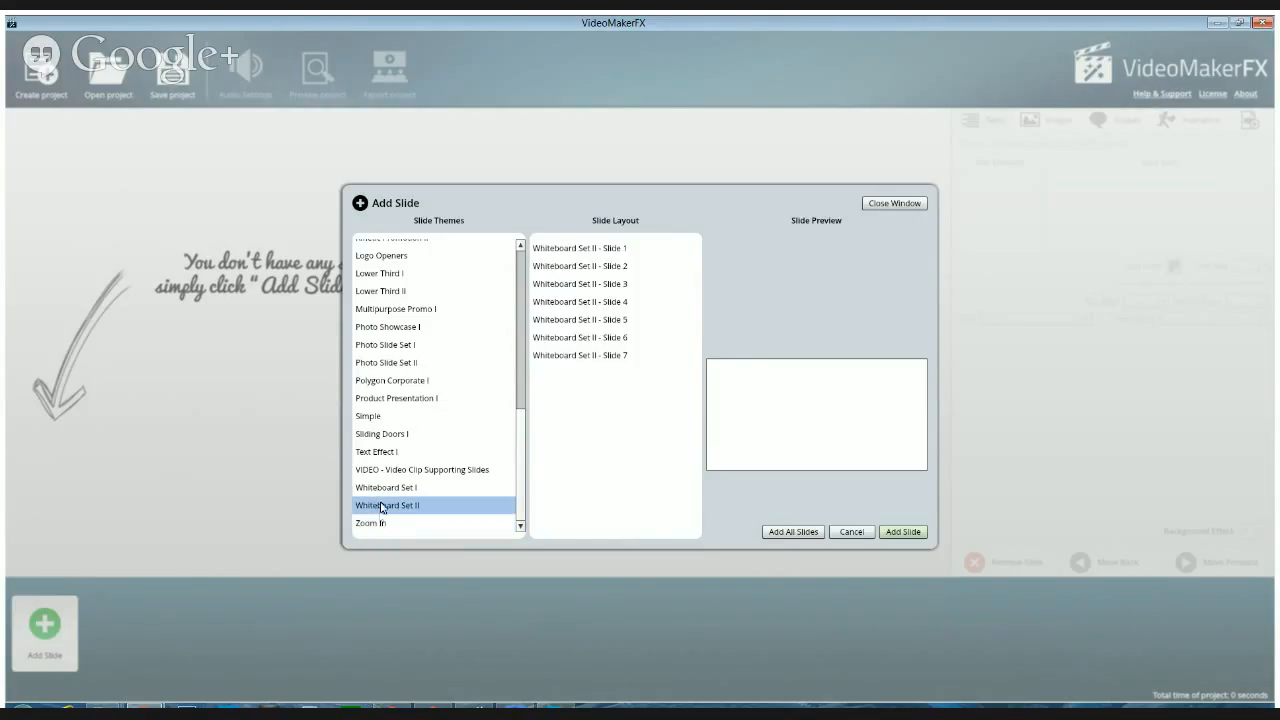
pyautogui.click(386, 490)
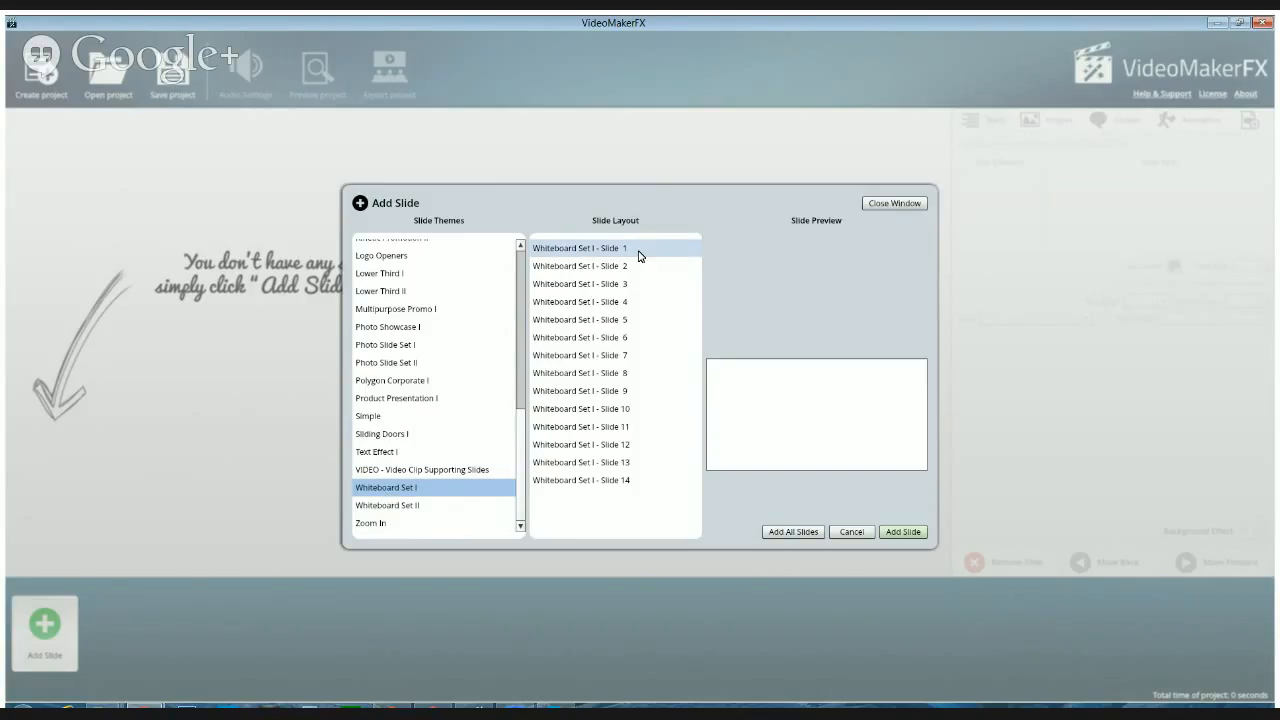
pyautogui.click(399, 506)
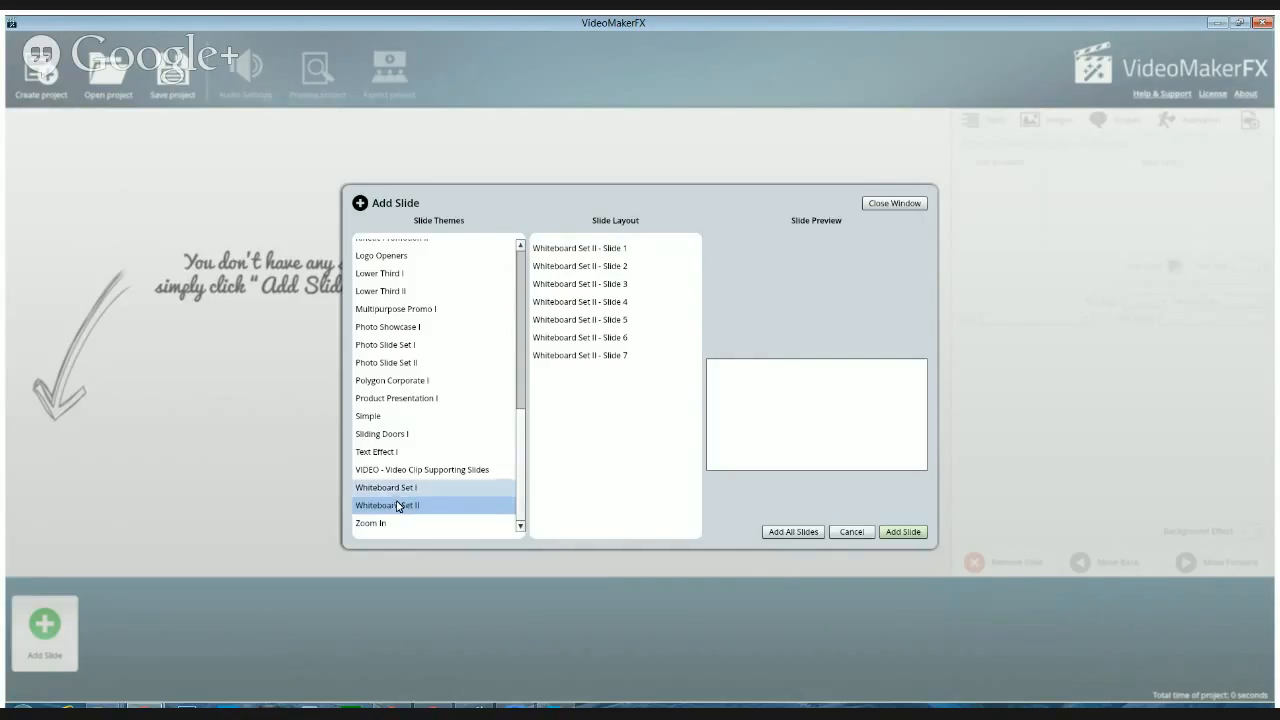
pyautogui.click(397, 489)
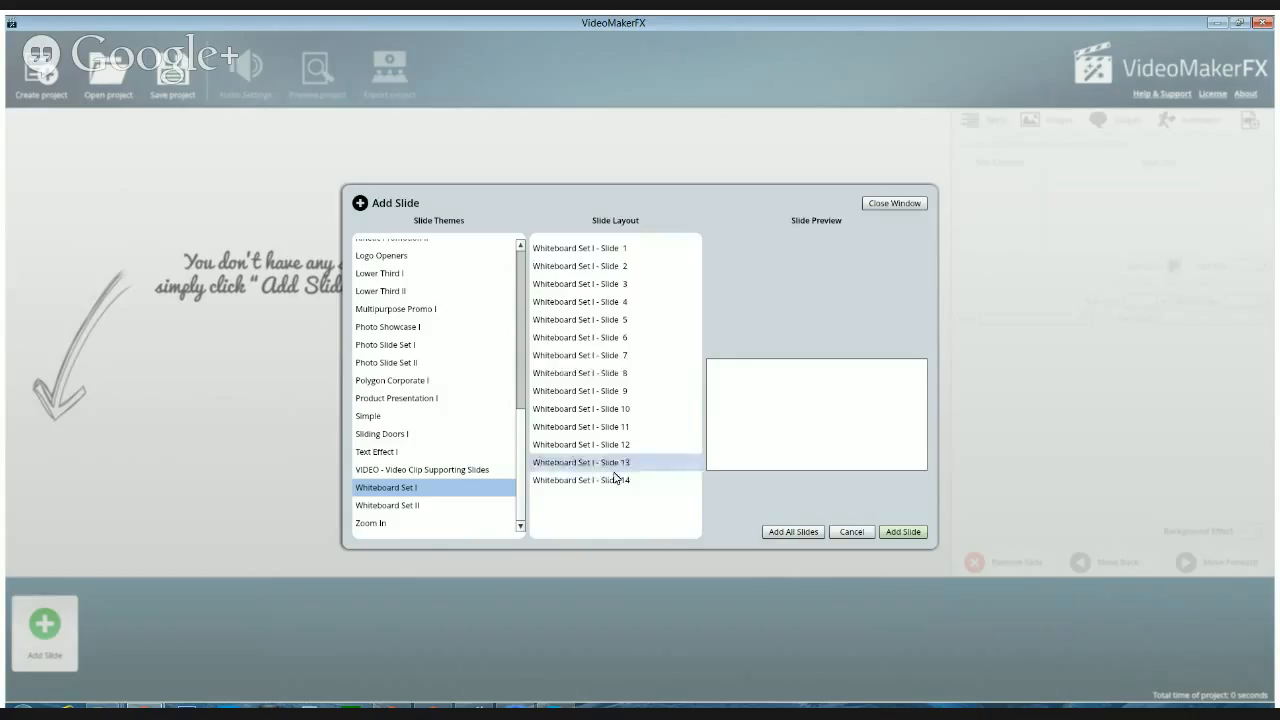
# Preview slide layouts 1, 2, 14, 13 and 12 of the Whiteboard Set I theme
pyautogui.click(595, 252)
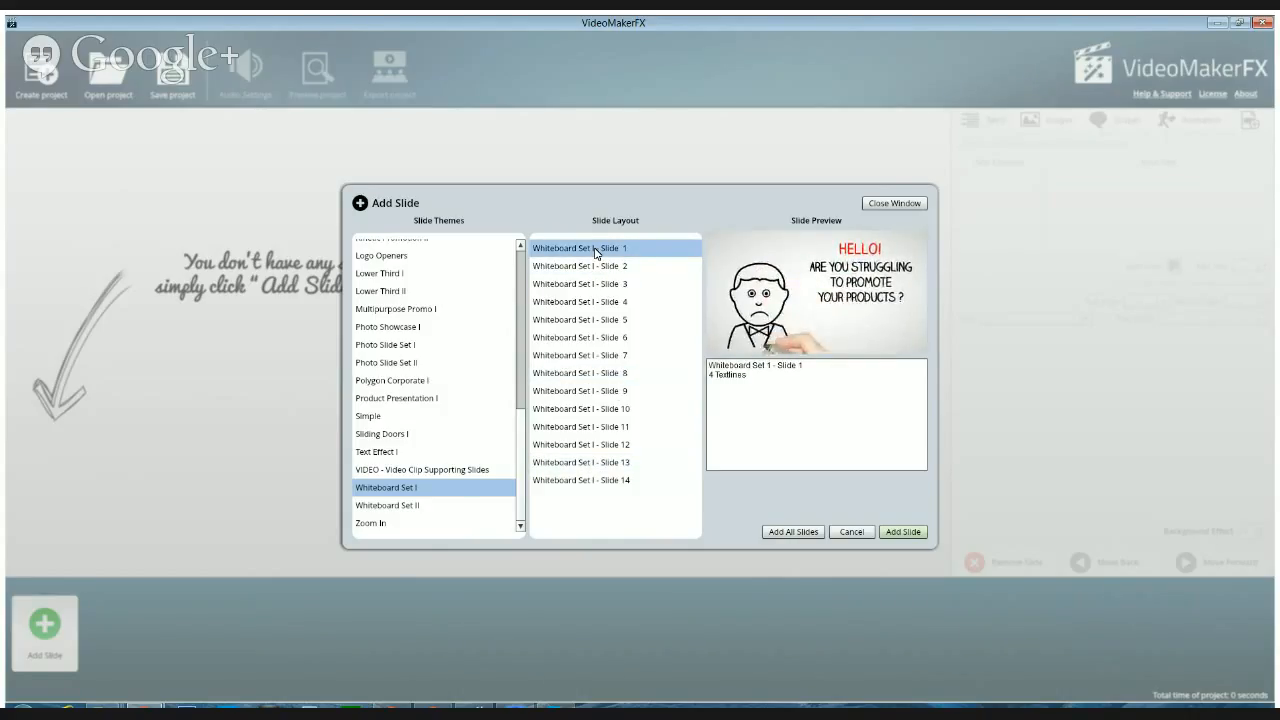
pyautogui.click(584, 270)
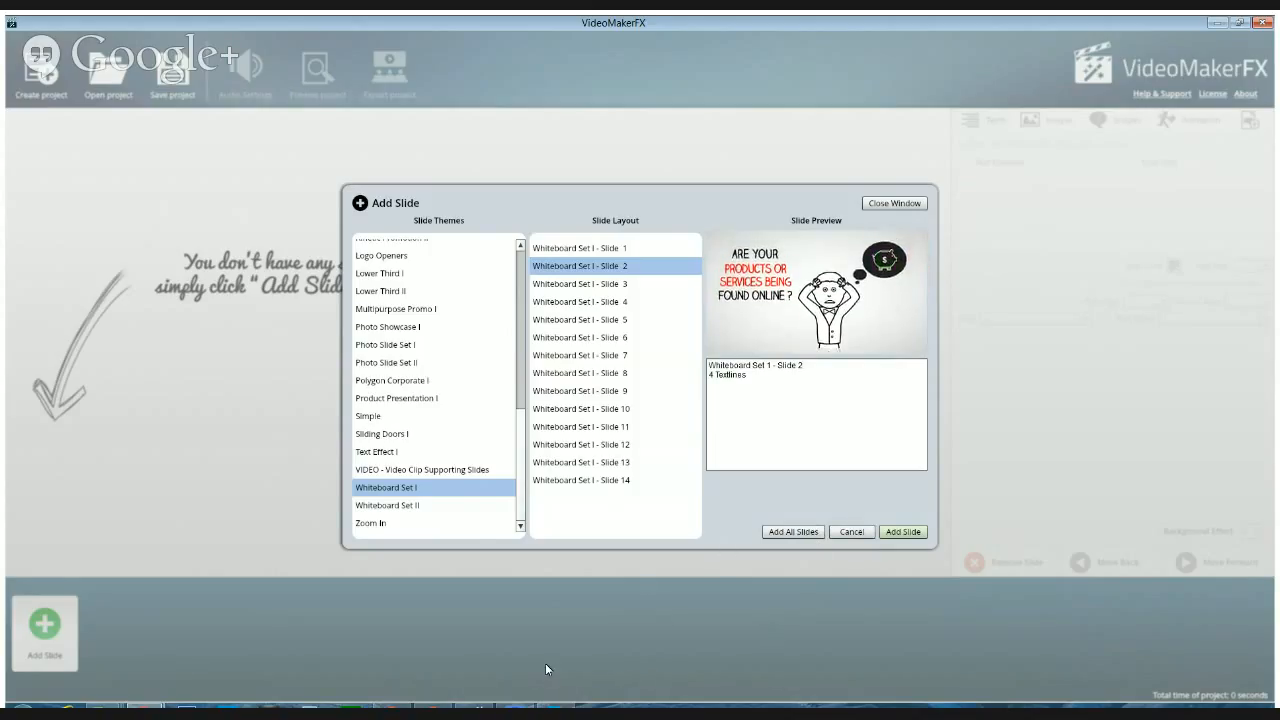
pyautogui.click(585, 248)
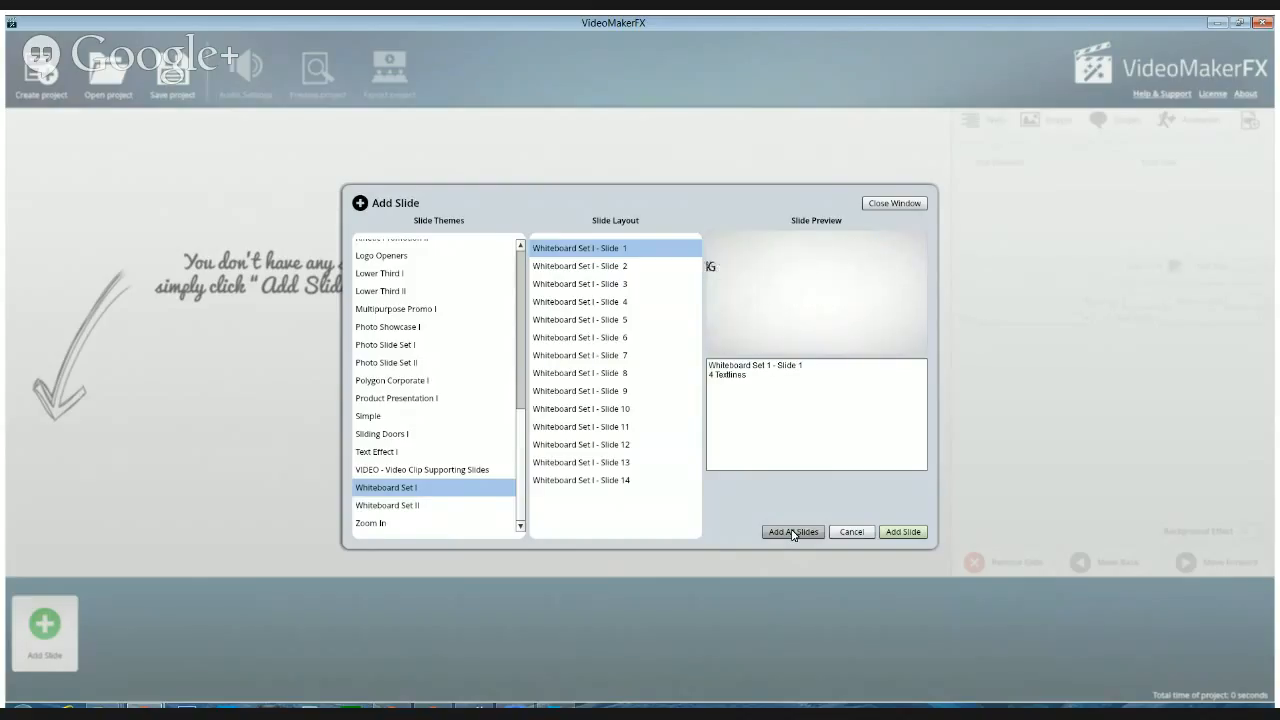
pyautogui.click(604, 482)
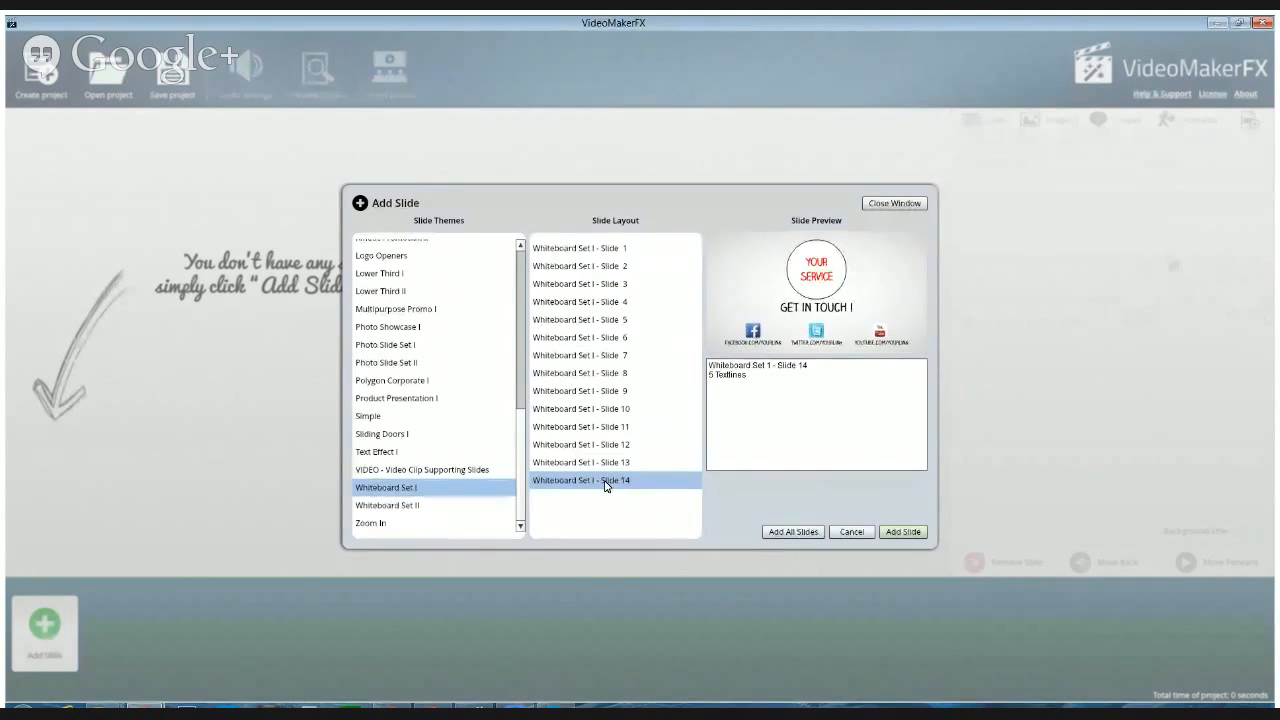
pyautogui.click(594, 465)
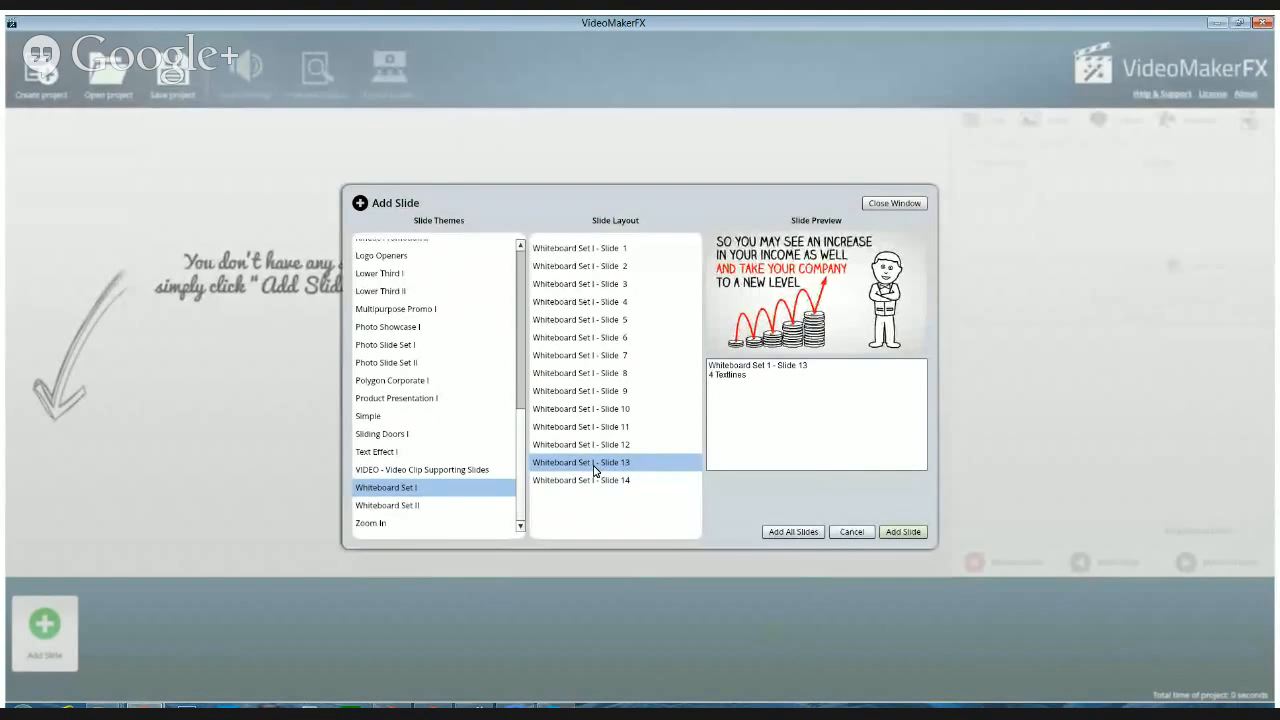
pyautogui.click(540, 446)
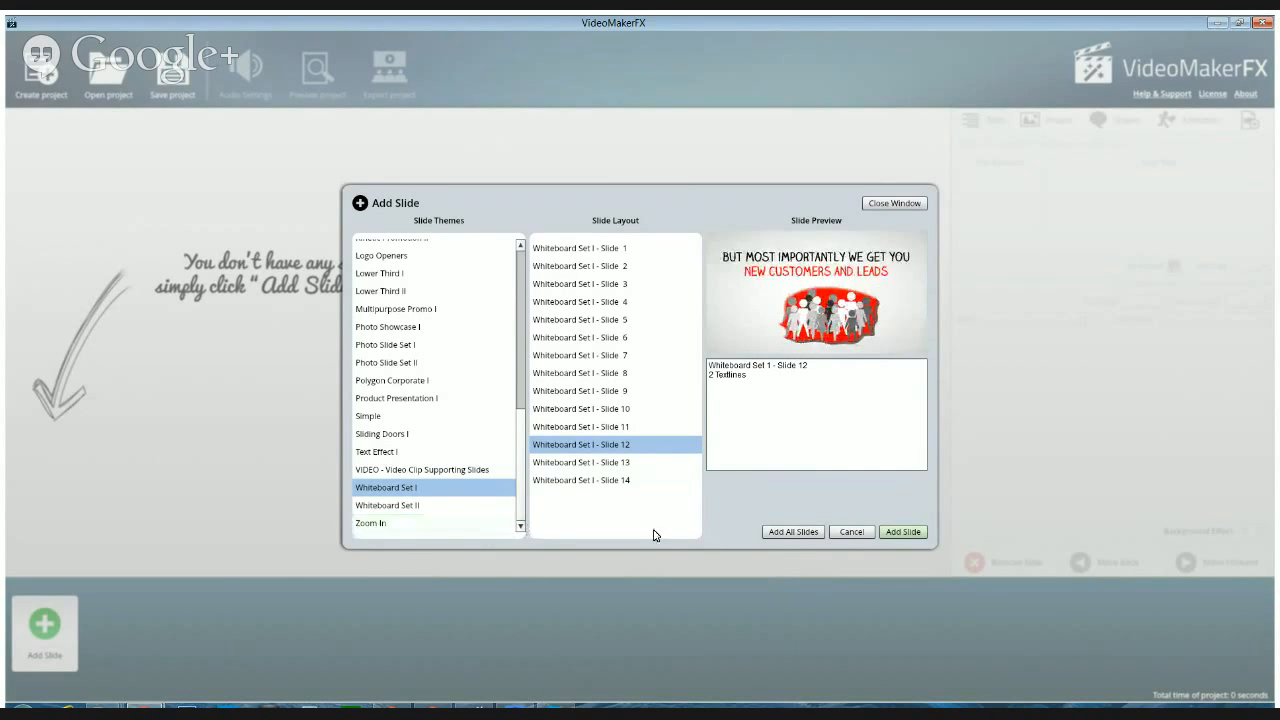
# Add all slides of the Whiteboard Set I theme to the project and review them along the timeline
pyautogui.click(793, 532)
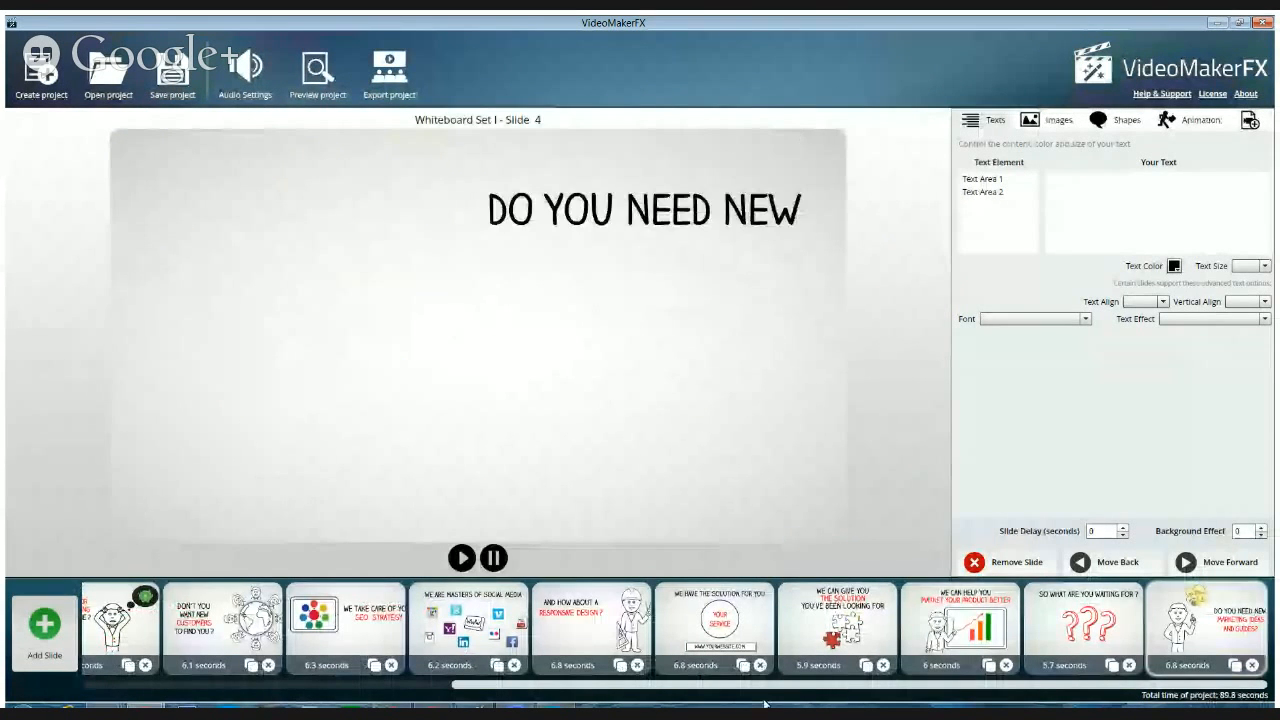
pyautogui.moveTo(756, 687); pyautogui.dragTo(390, 699)
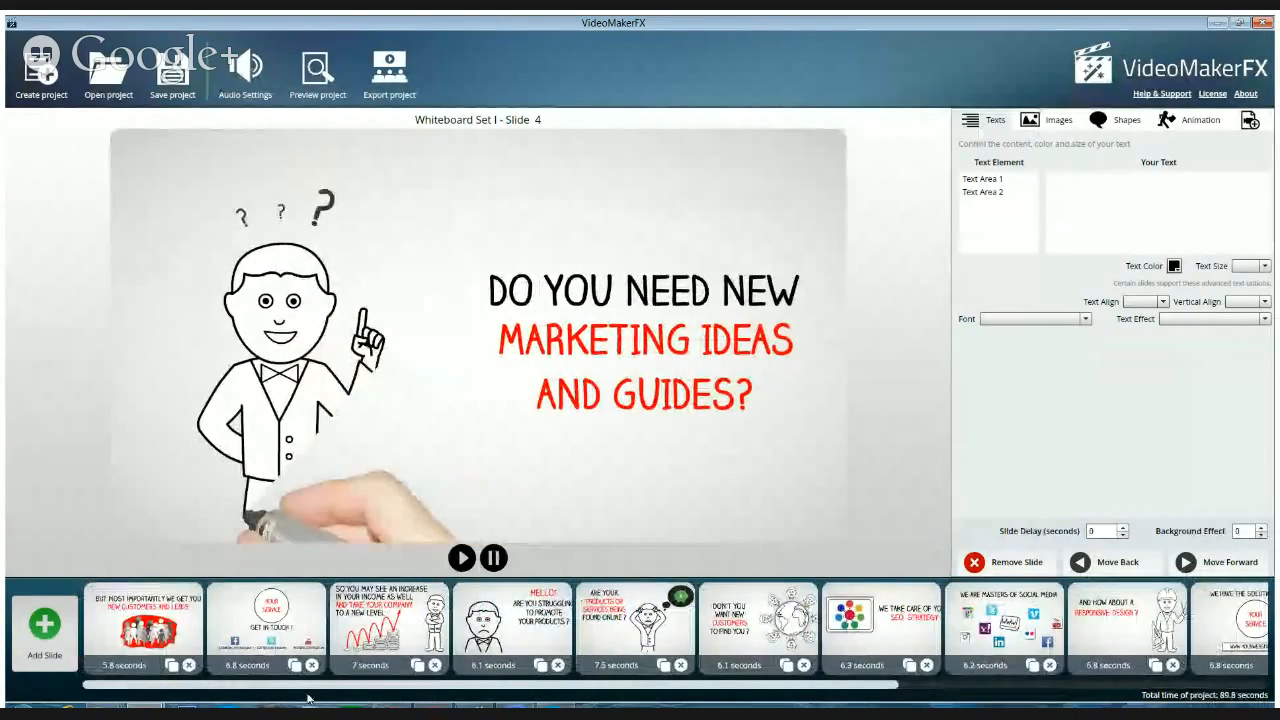
pyautogui.click(112, 636)
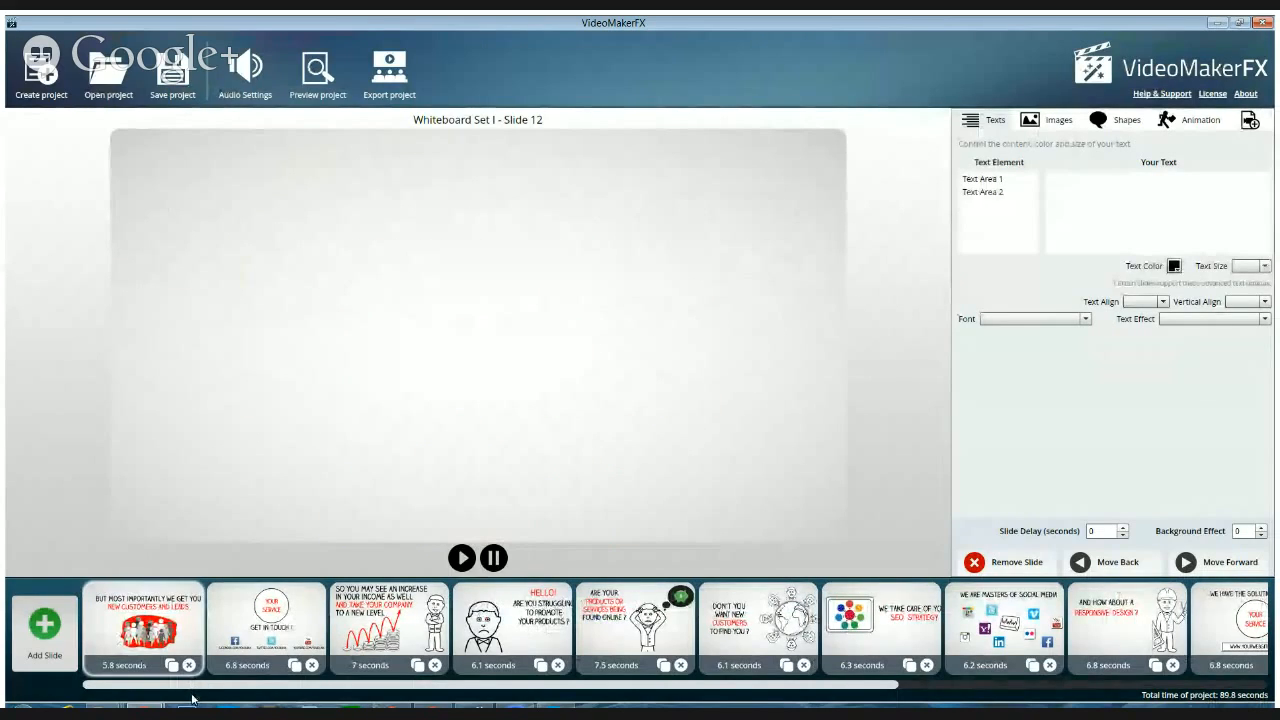
pyautogui.moveTo(195, 697); pyautogui.dragTo(556, 703)
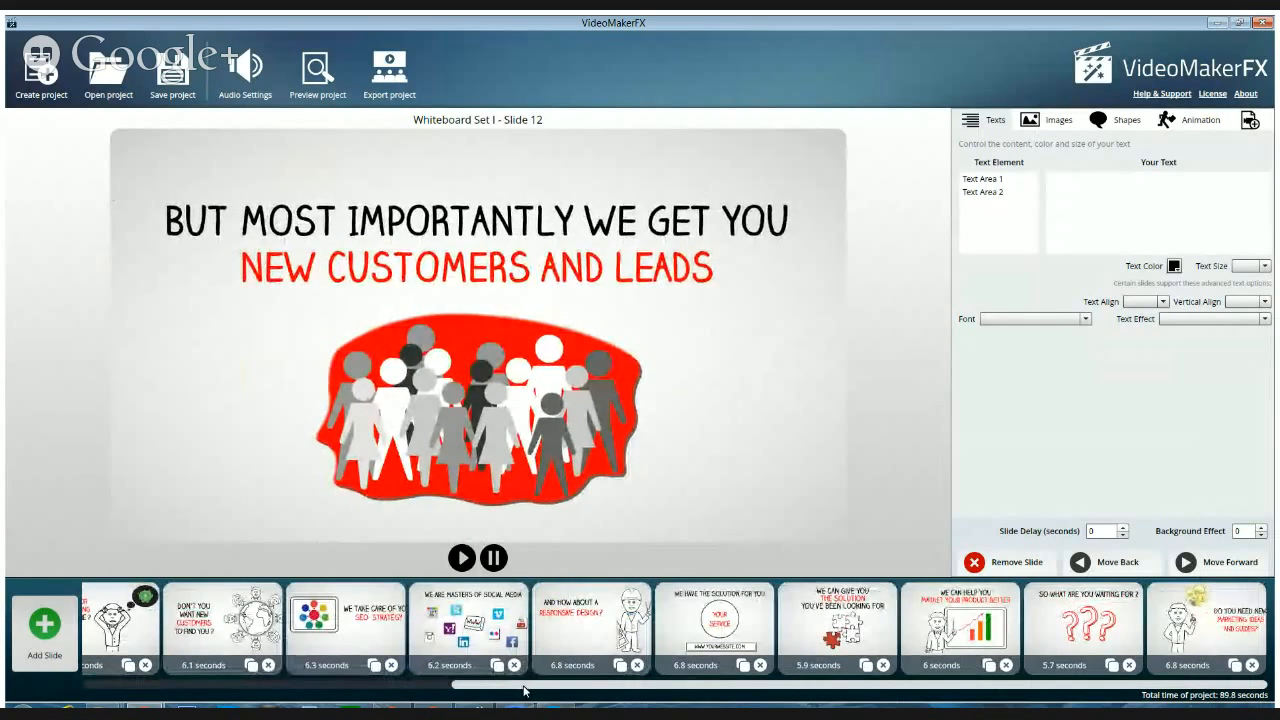
pyautogui.moveTo(525, 690); pyautogui.dragTo(93, 674)
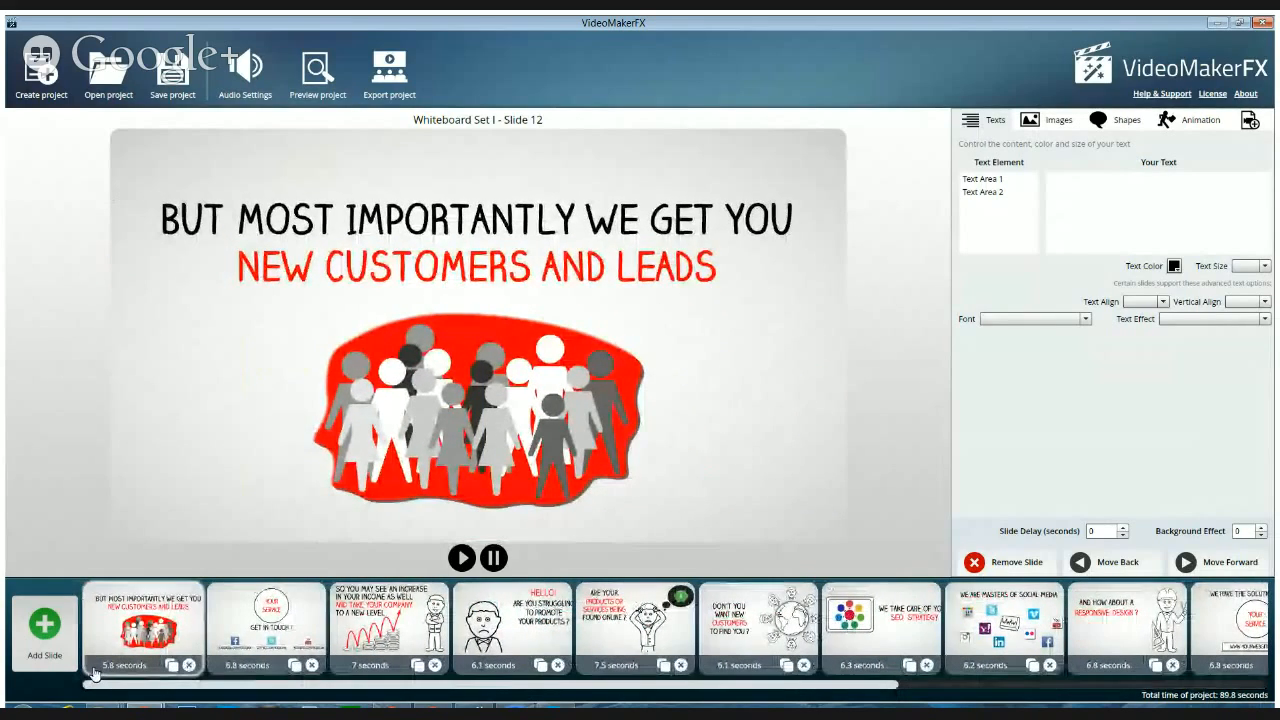
# Delete all the Whiteboard Set I slides from the timeline, leaving the project empty
pyautogui.click(189, 665)
pyautogui.click(189, 665)
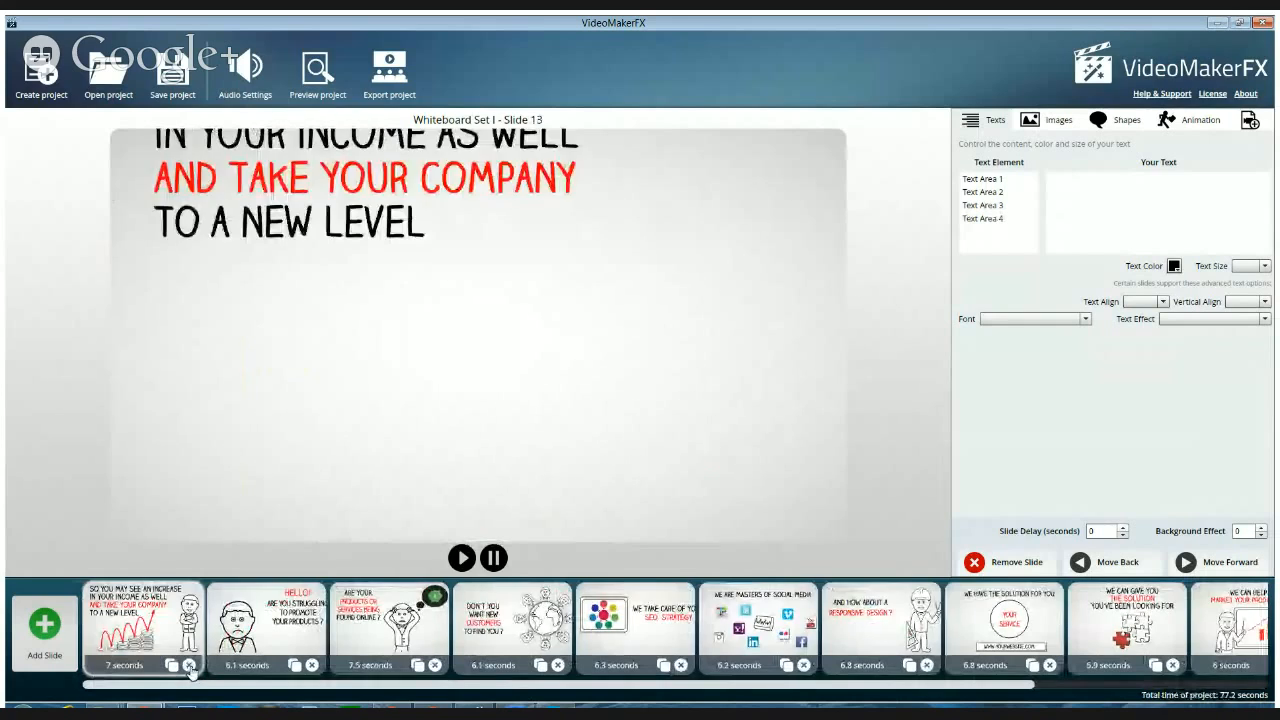
pyautogui.click(189, 665)
pyautogui.click(189, 665)
pyautogui.click(189, 665)
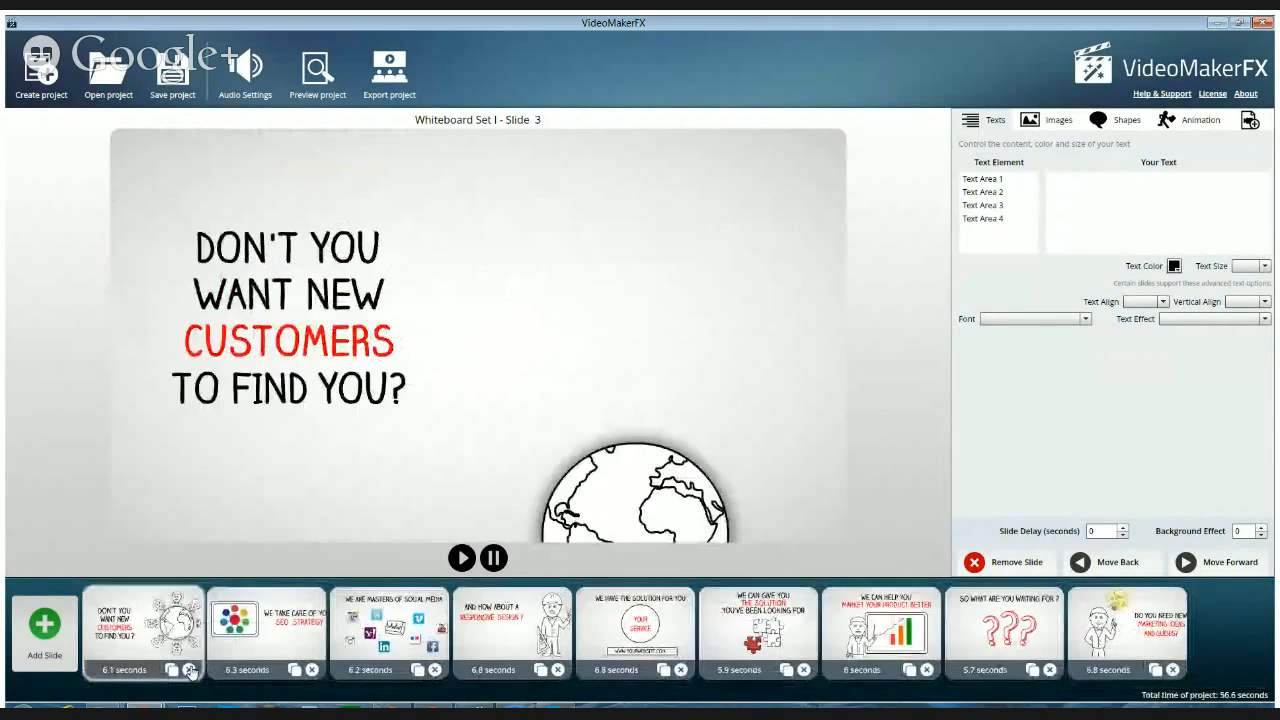
pyautogui.click(189, 665)
pyautogui.click(189, 665)
pyautogui.click(189, 668)
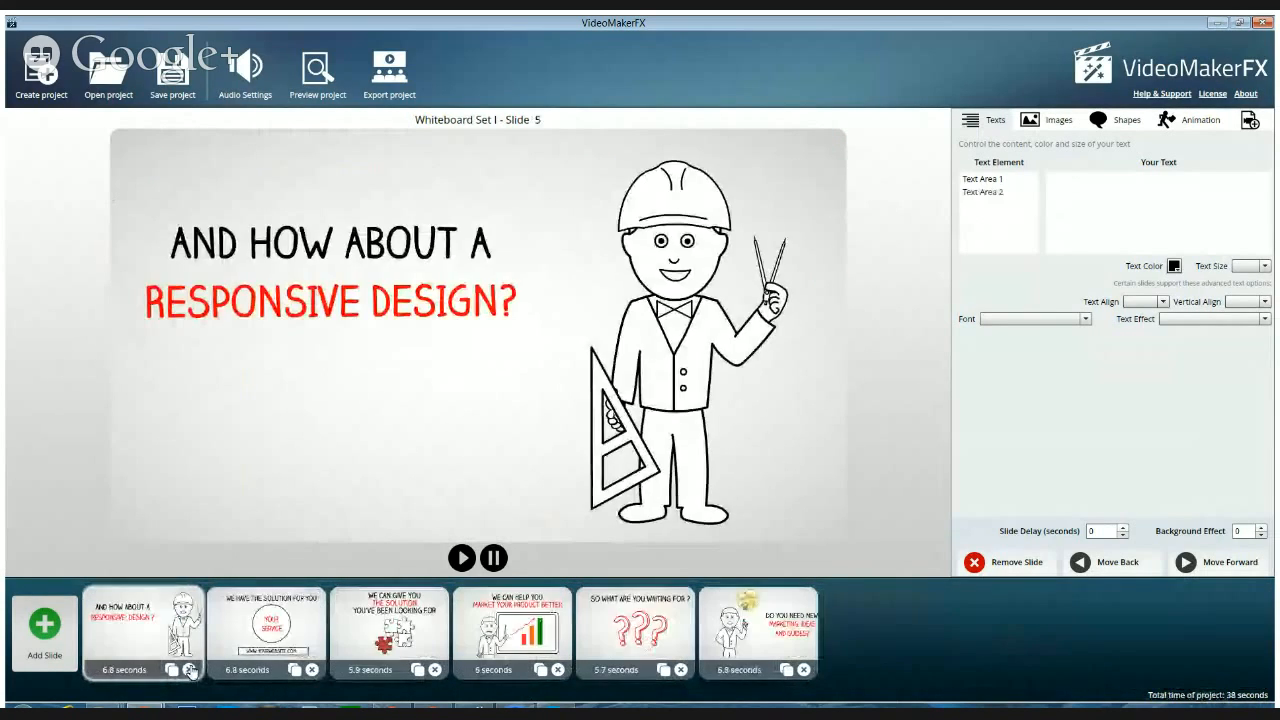
pyautogui.click(189, 668)
pyautogui.click(189, 668)
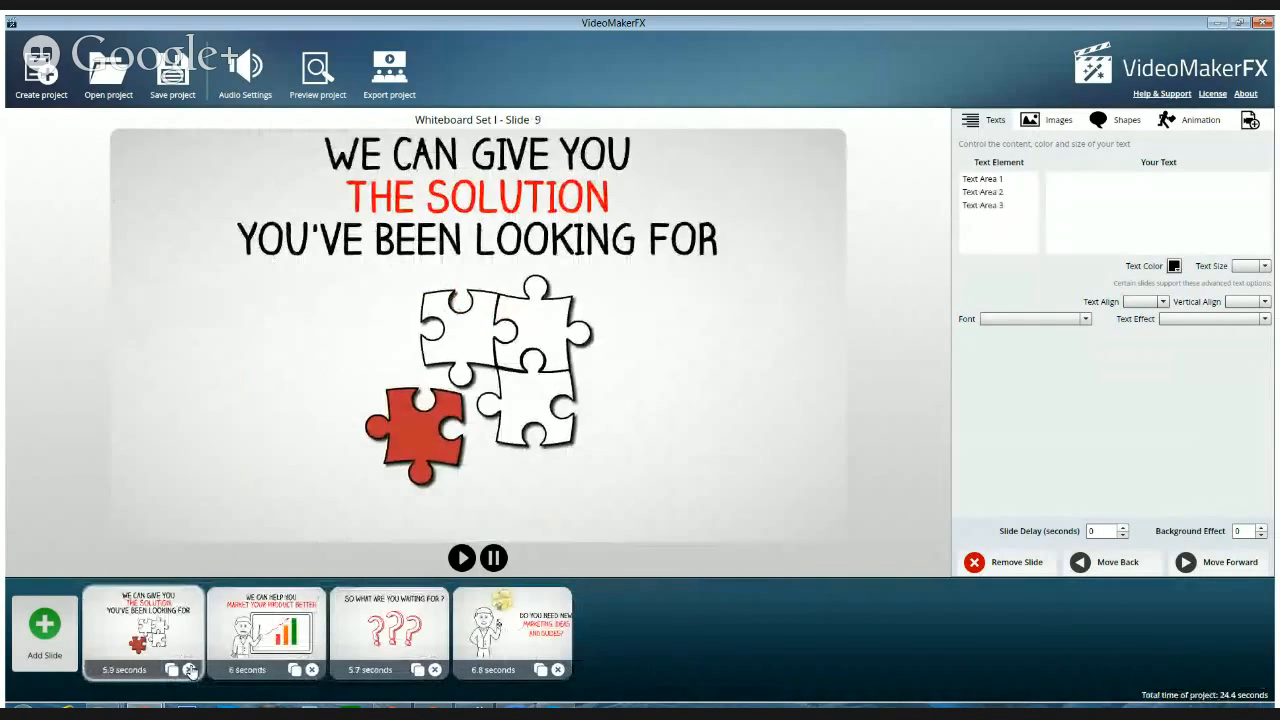
pyautogui.click(189, 668)
pyautogui.click(189, 668)
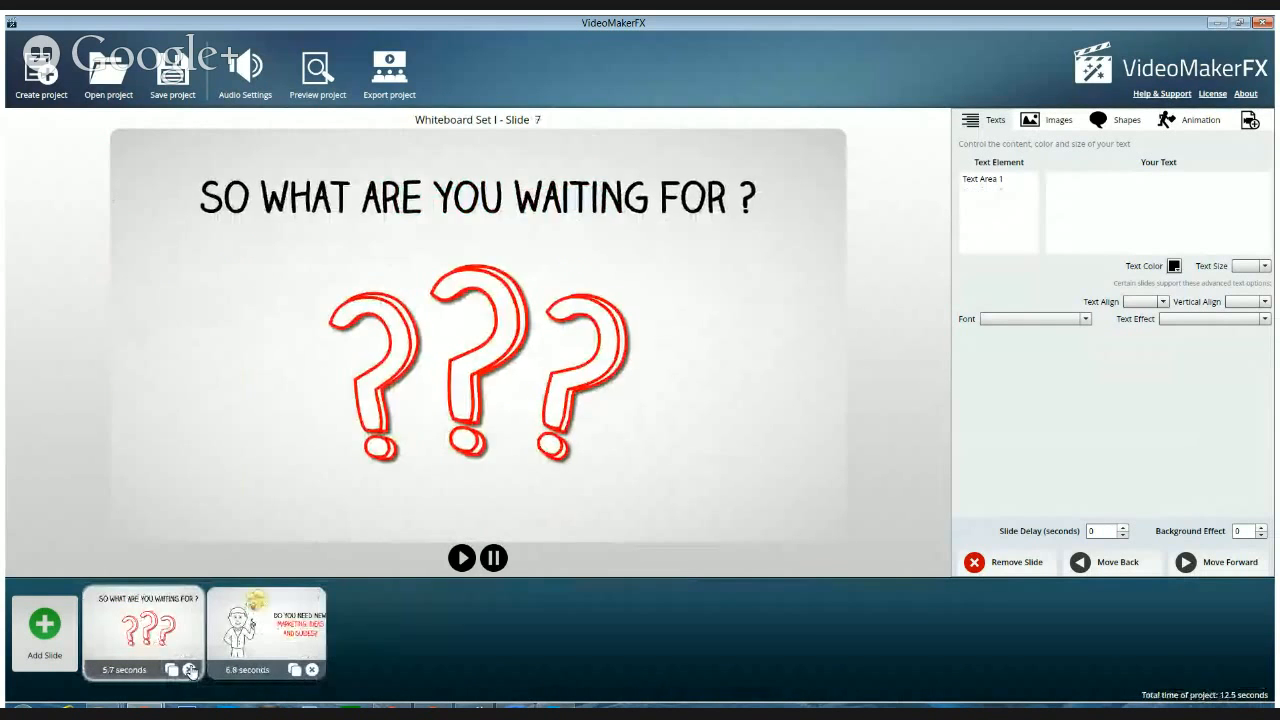
pyautogui.click(189, 668)
pyautogui.click(189, 668)
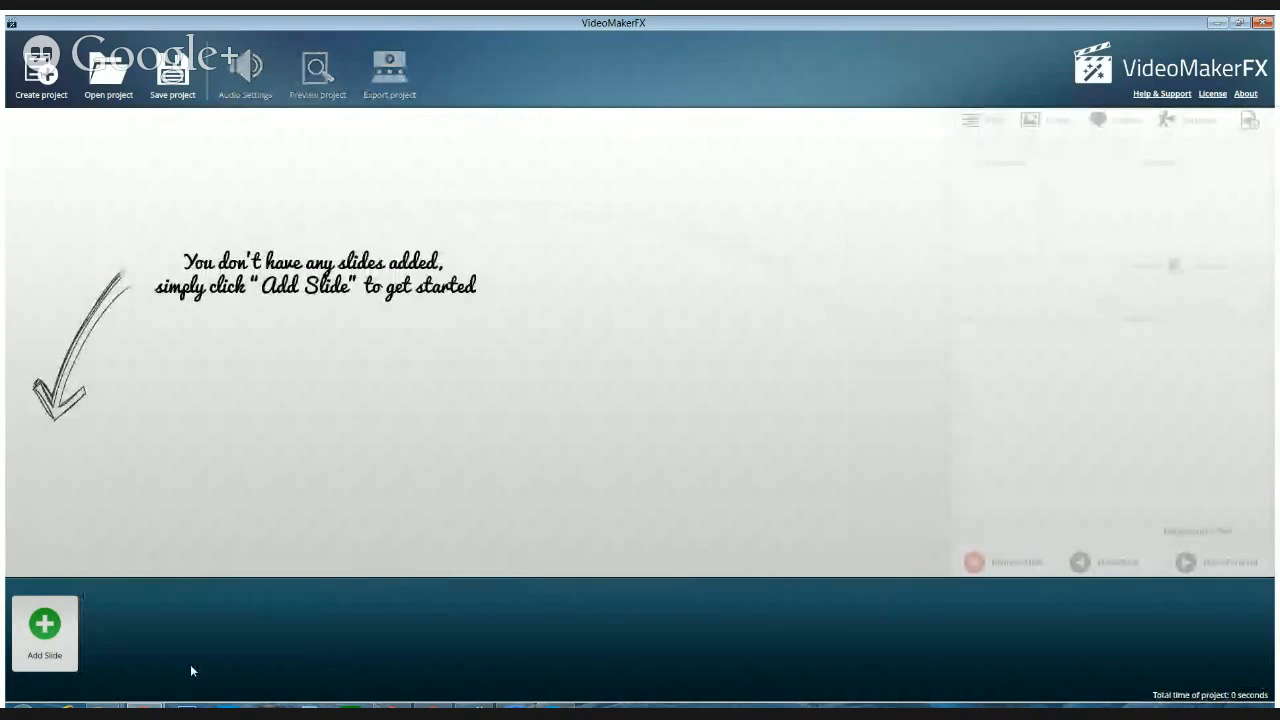
# Add only Slide 1 of the Whiteboard Set I theme to the project
pyautogui.click(46, 625)
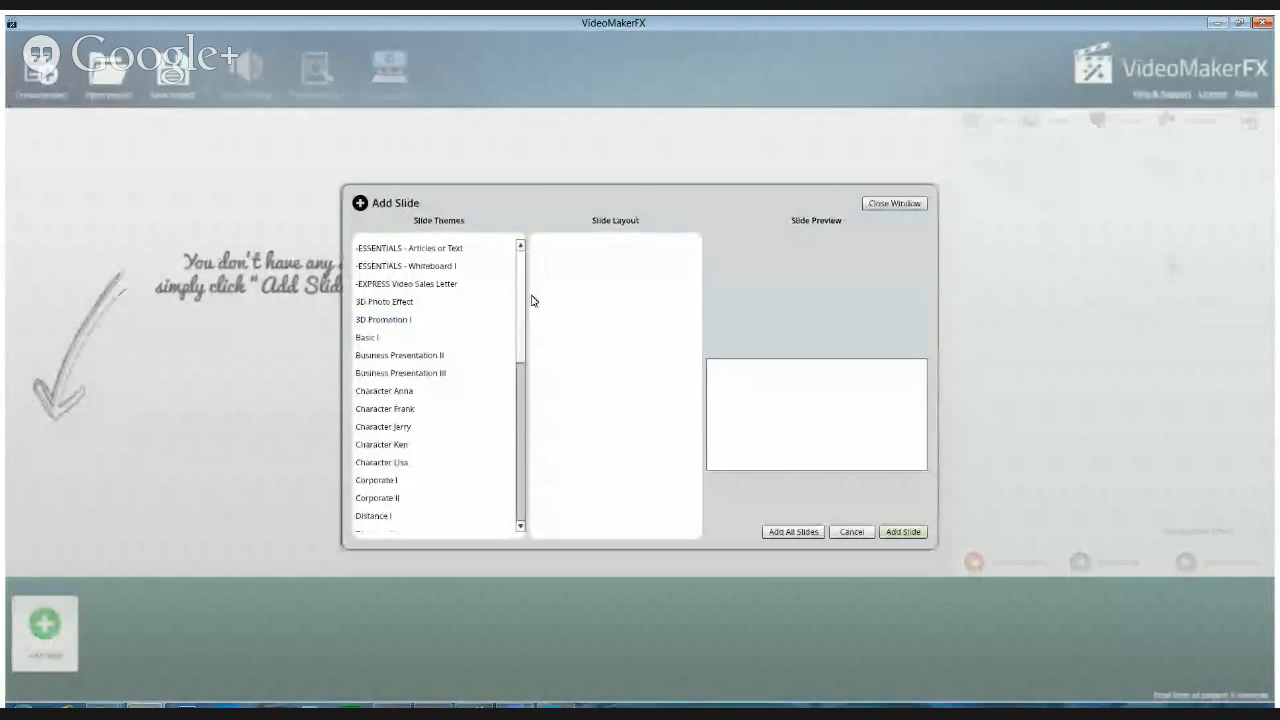
pyautogui.moveTo(524, 298); pyautogui.dragTo(513, 535)
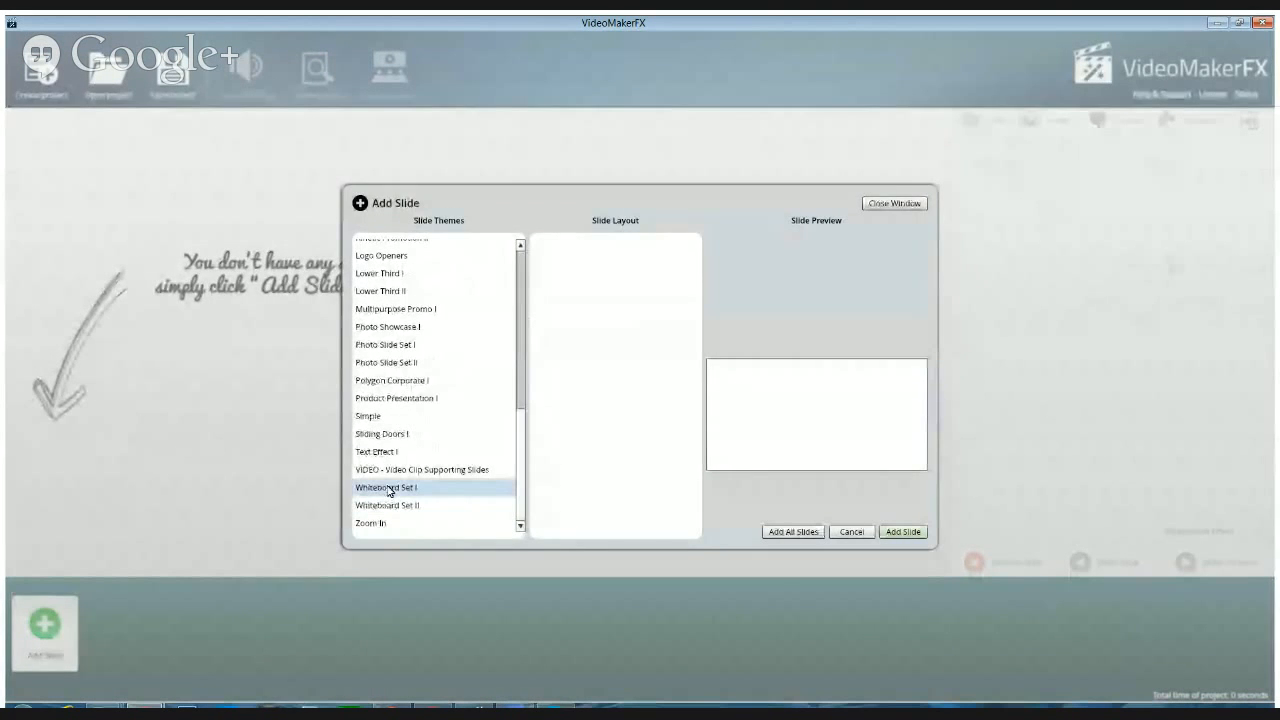
pyautogui.click(387, 489)
pyautogui.click(563, 252)
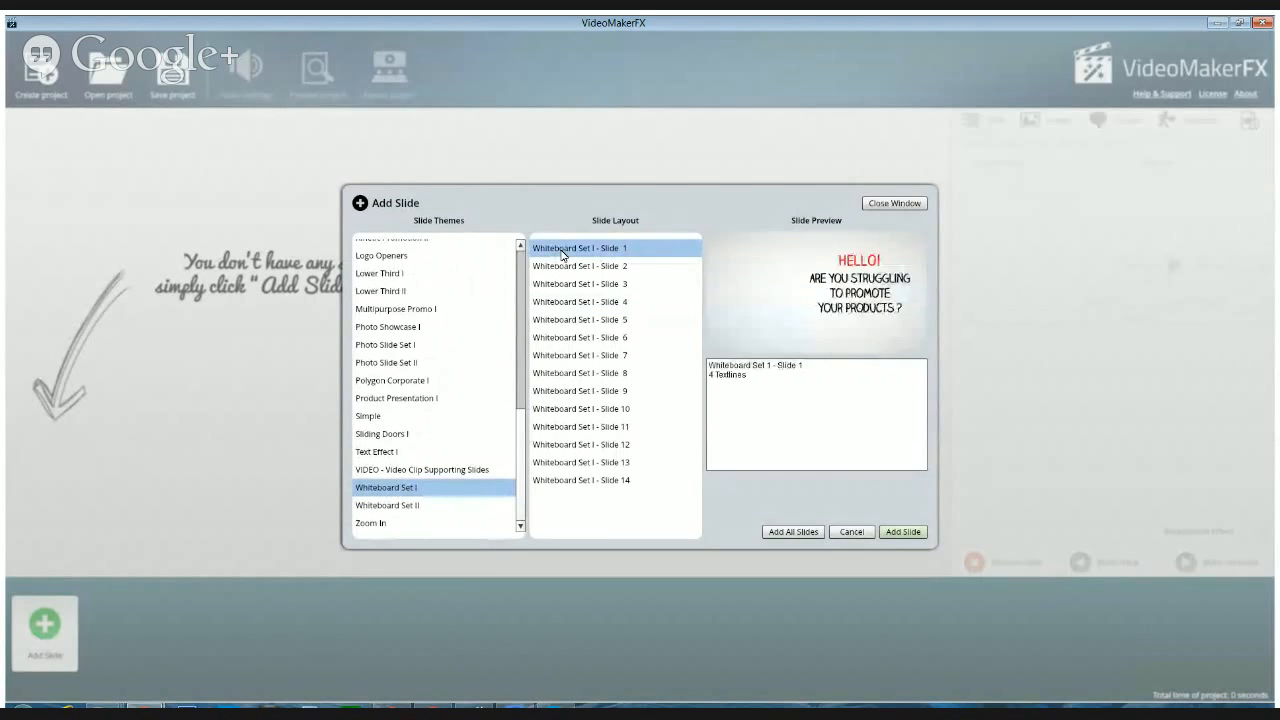
pyautogui.click(896, 537)
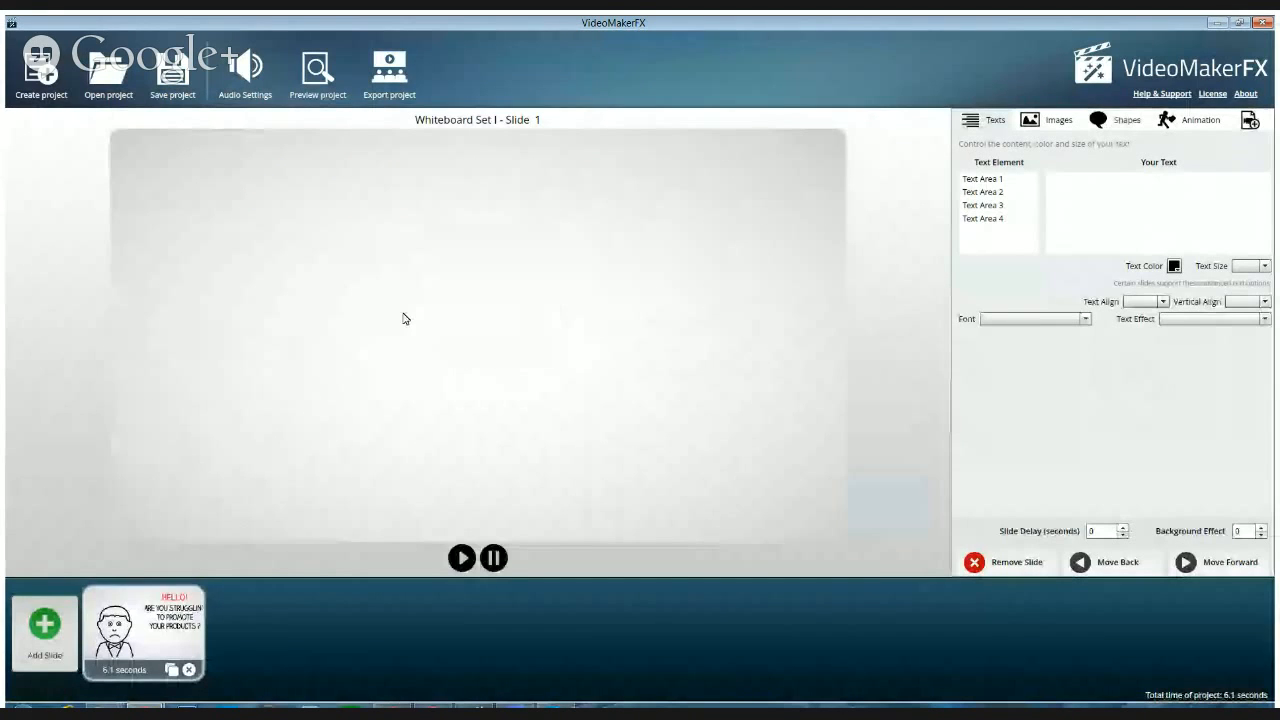
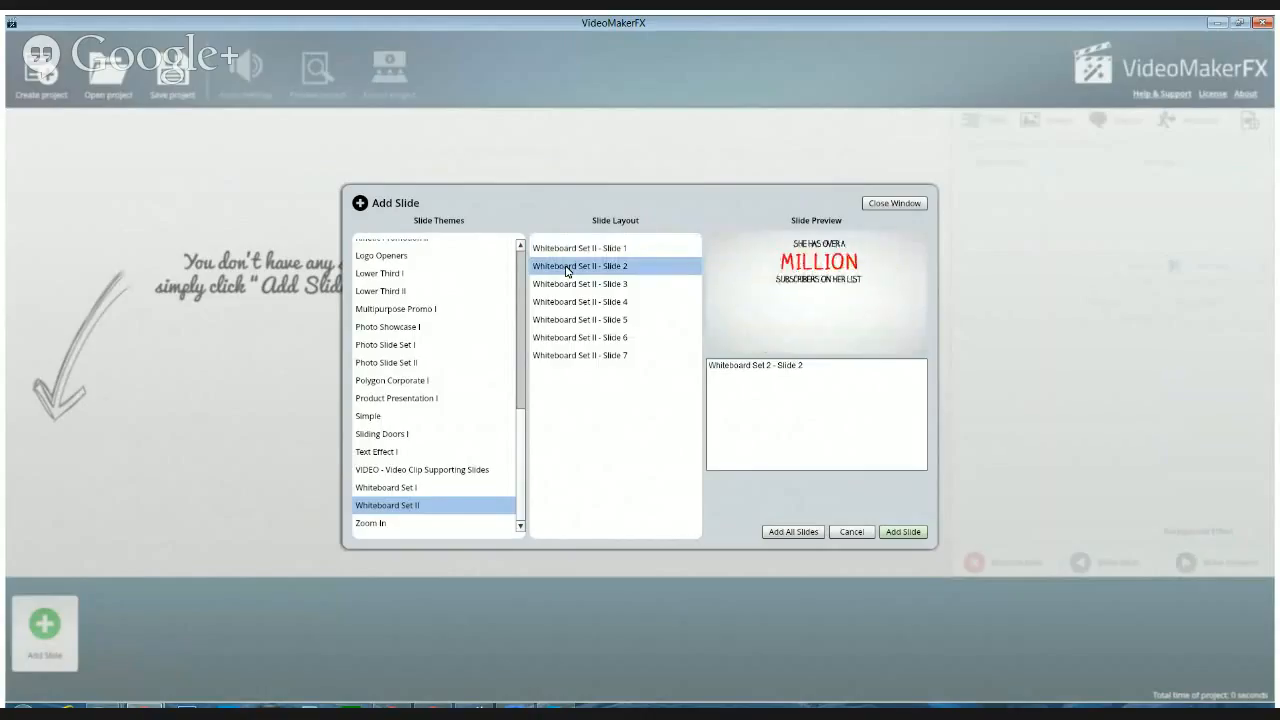
# Add all slides of the Whiteboard Set II theme and arrange Slide 1 first and the image caption slide last in the timeline
pyautogui.click(797, 536)
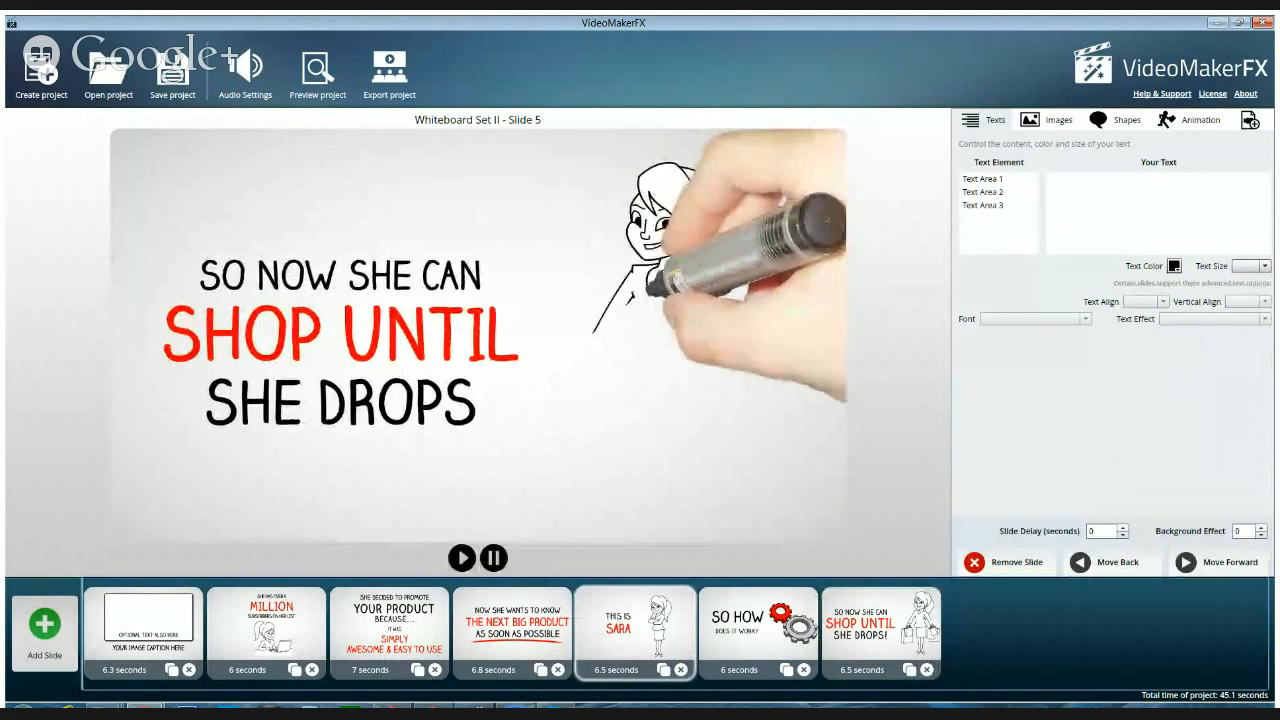
pyautogui.moveTo(635, 632); pyautogui.dragTo(149, 646)
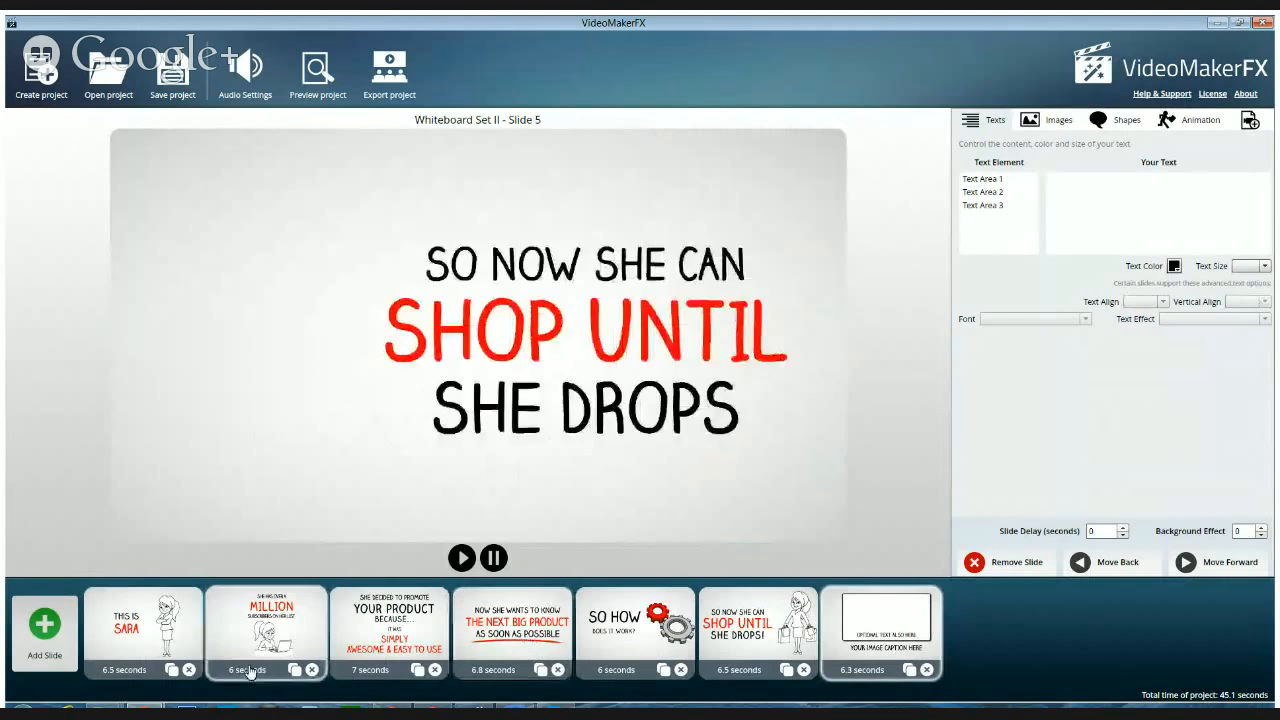
# Check the Whiteboard Set II layouts 2 to 4 and move the "Now she wants to know the next big product" slide to third position
pyautogui.click(31, 646)
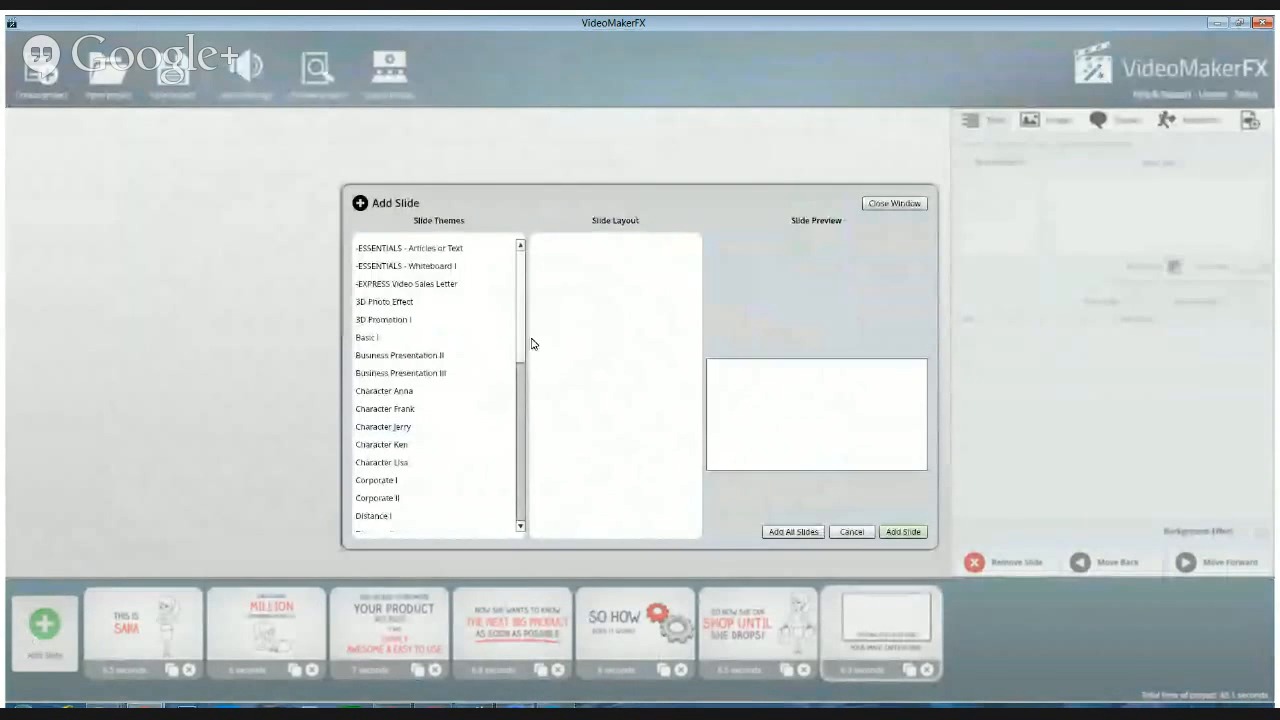
pyautogui.moveTo(521, 335); pyautogui.dragTo(513, 532)
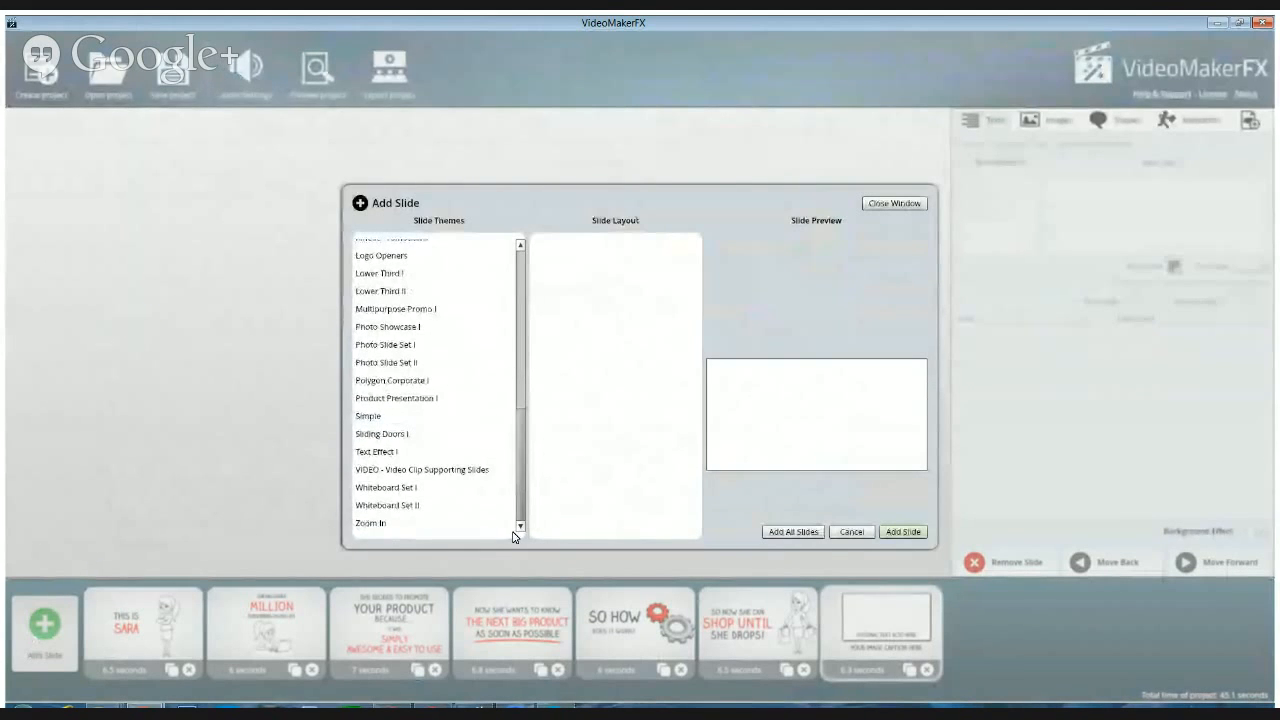
pyautogui.click(385, 506)
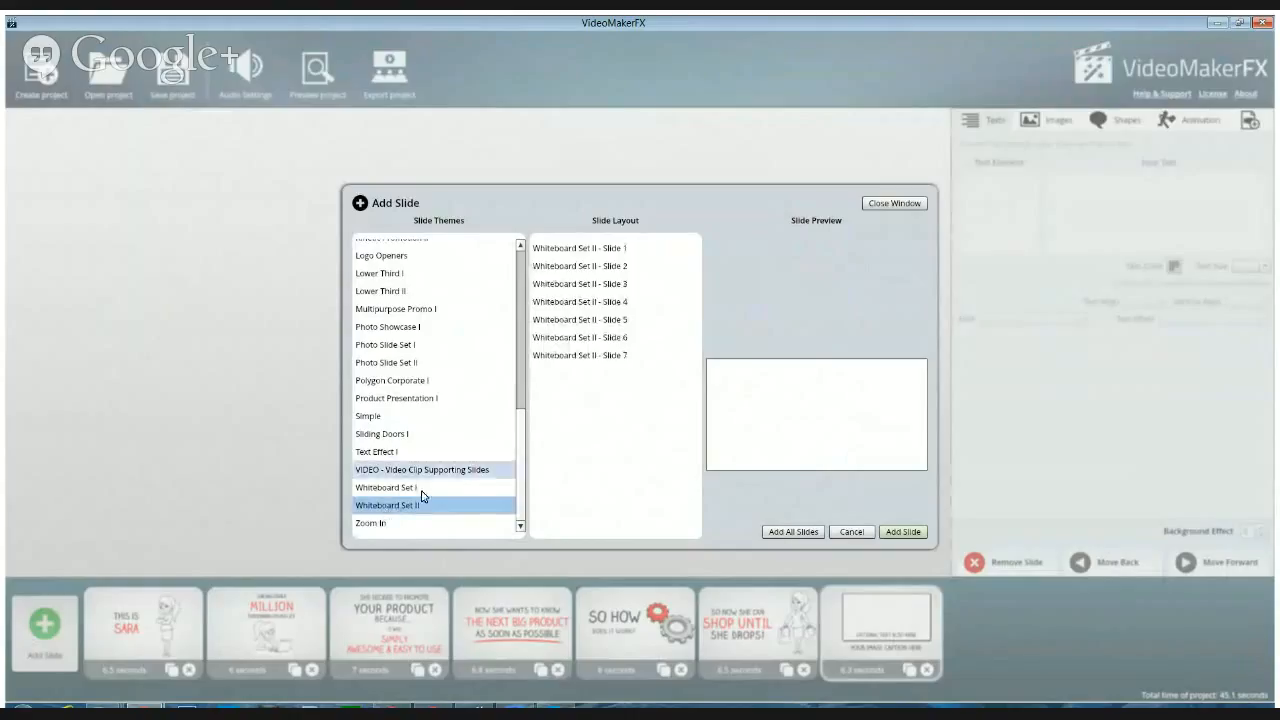
pyautogui.click(581, 273)
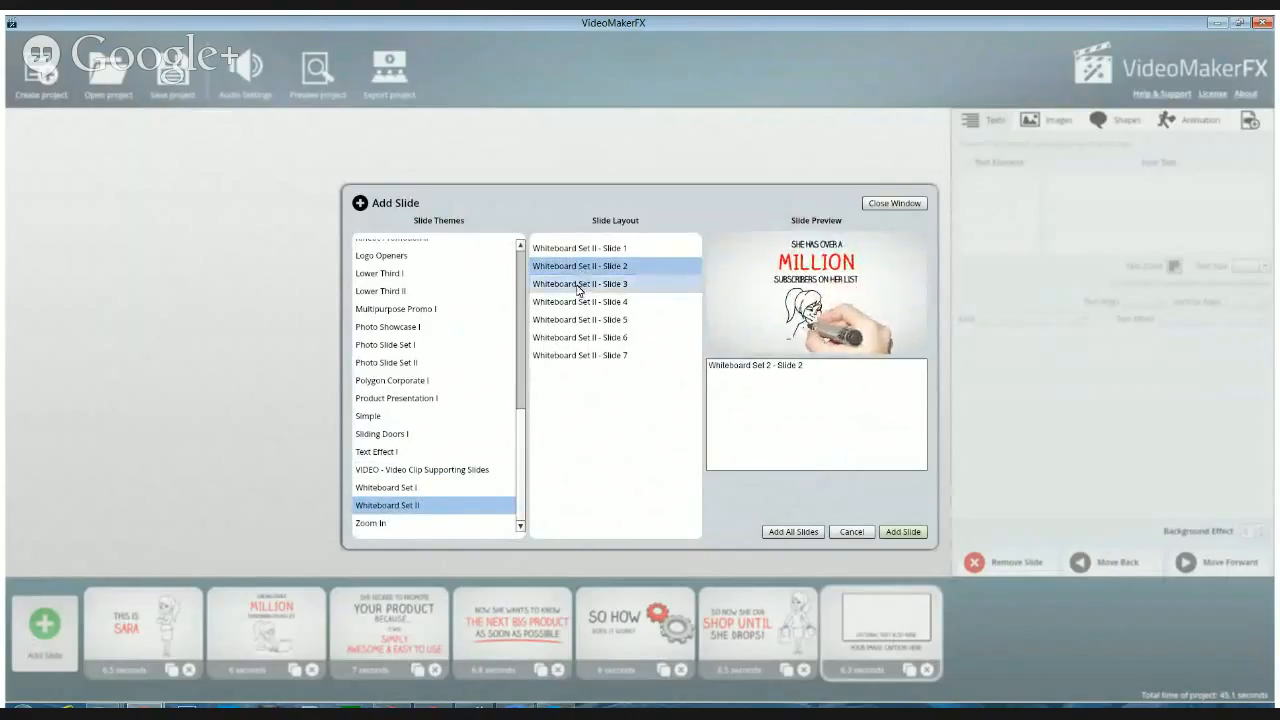
pyautogui.click(579, 287)
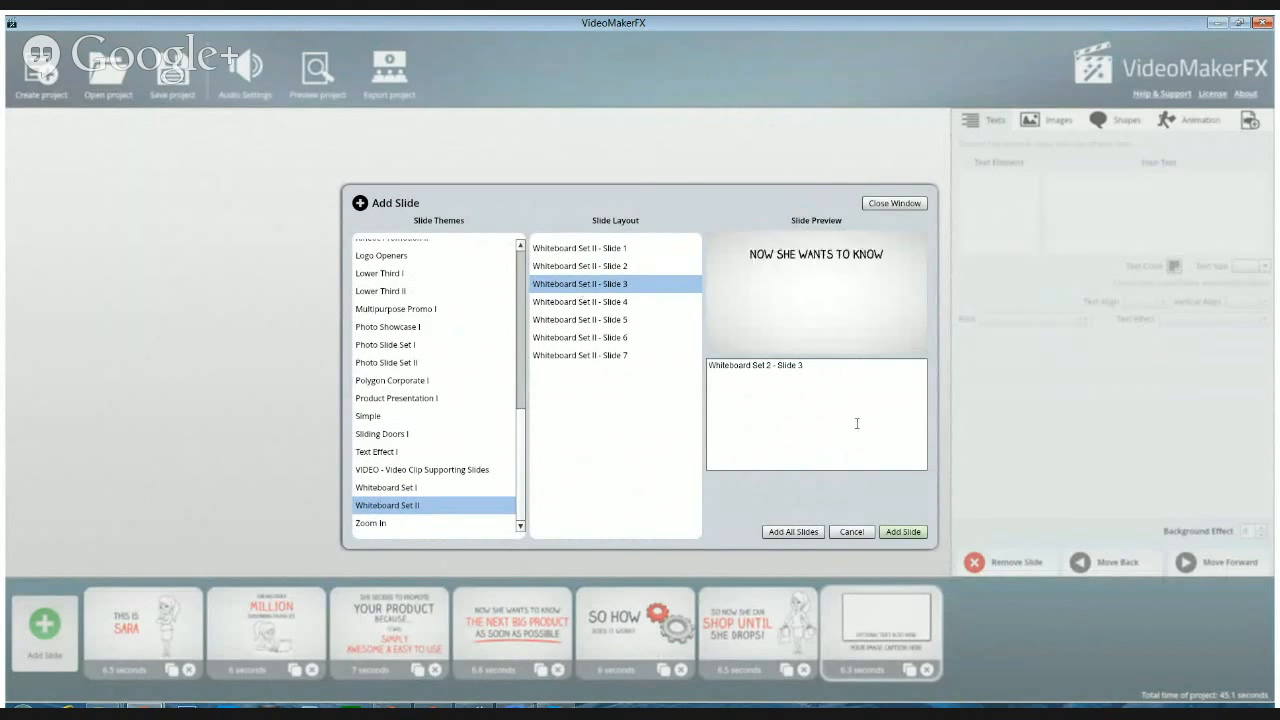
pyautogui.click(600, 302)
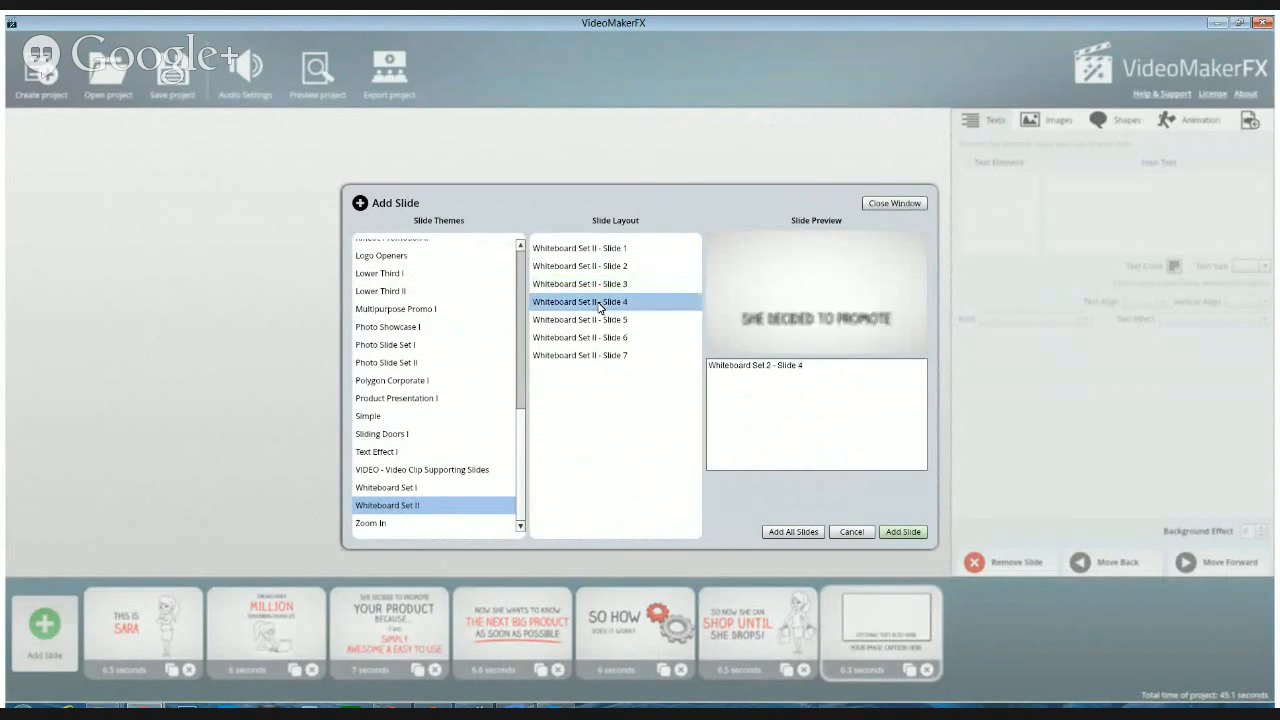
pyautogui.click(894, 203)
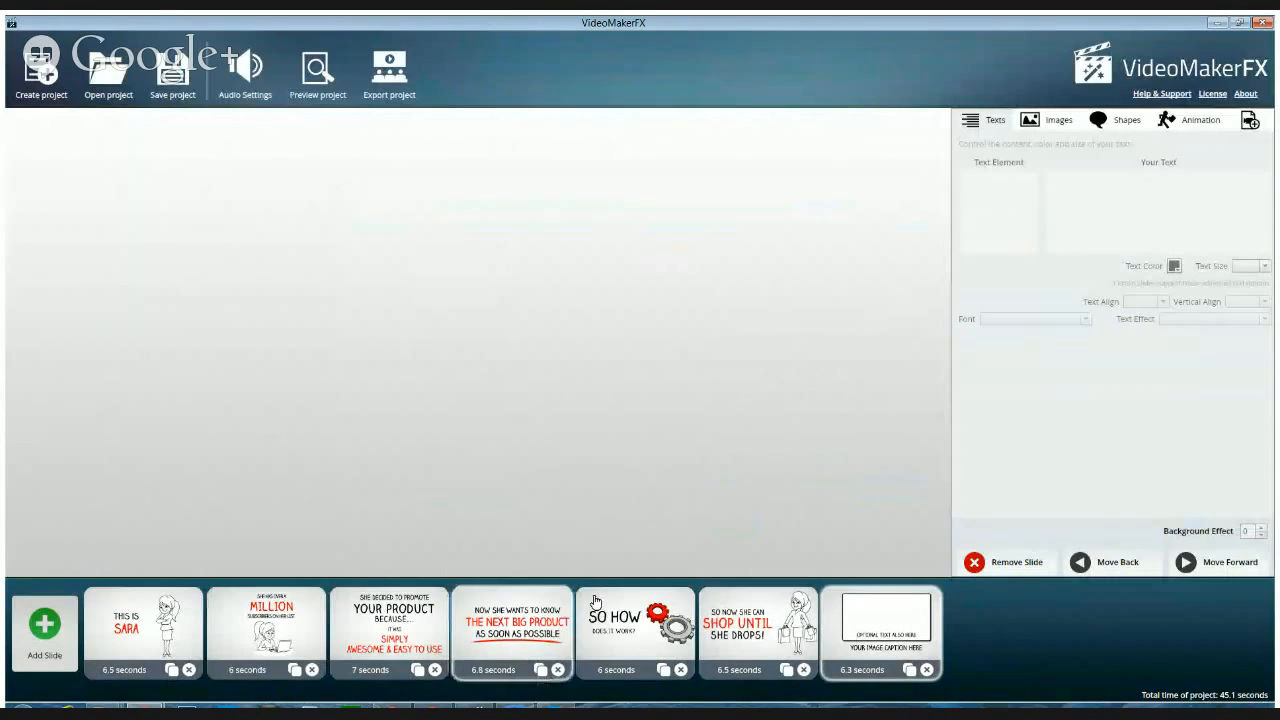
pyautogui.click(512, 650)
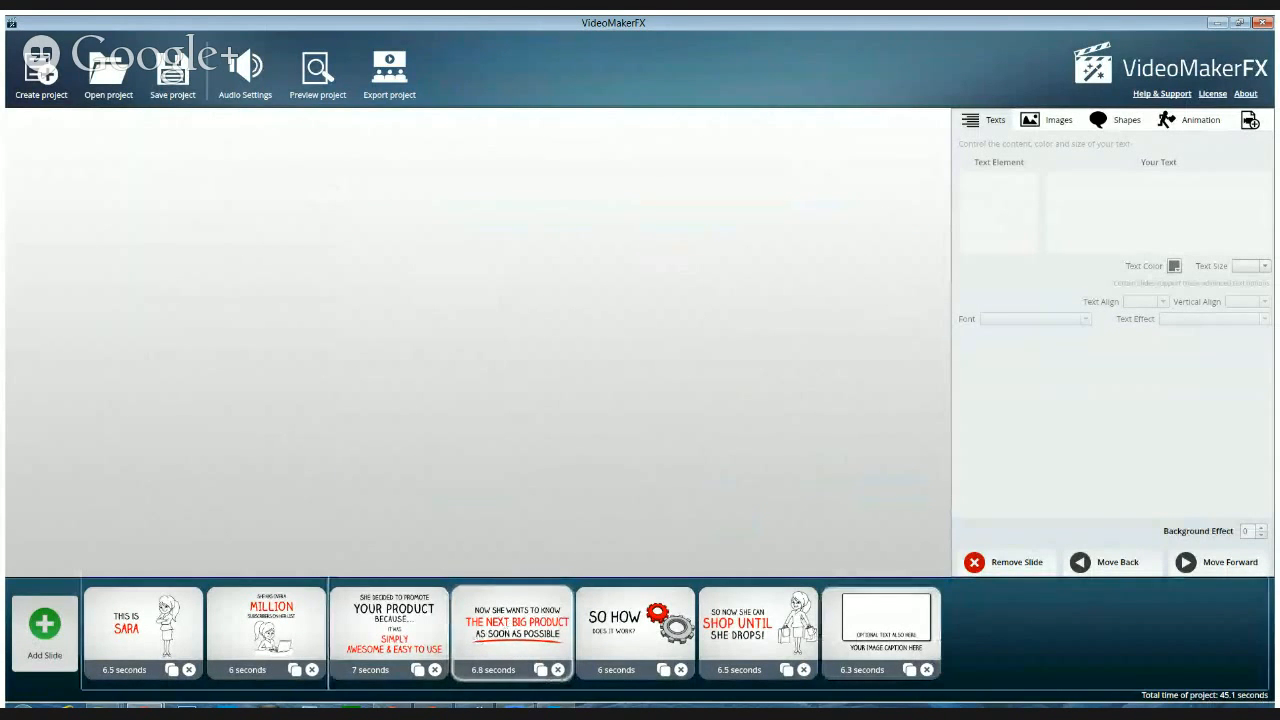
pyautogui.moveTo(512, 650); pyautogui.dragTo(360, 645)
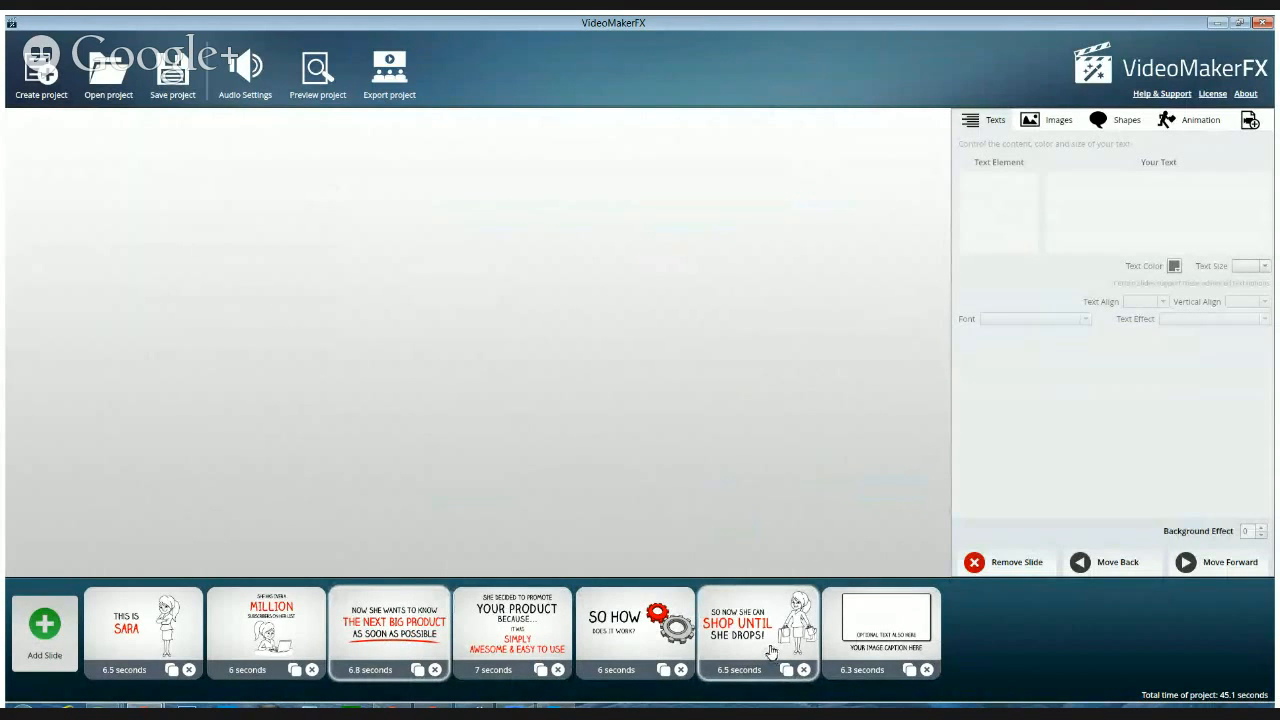
# Check the Whiteboard Set II layouts 4 to 7 and move the "Shop until she drops" slide to fifth position
pyautogui.click(45, 650)
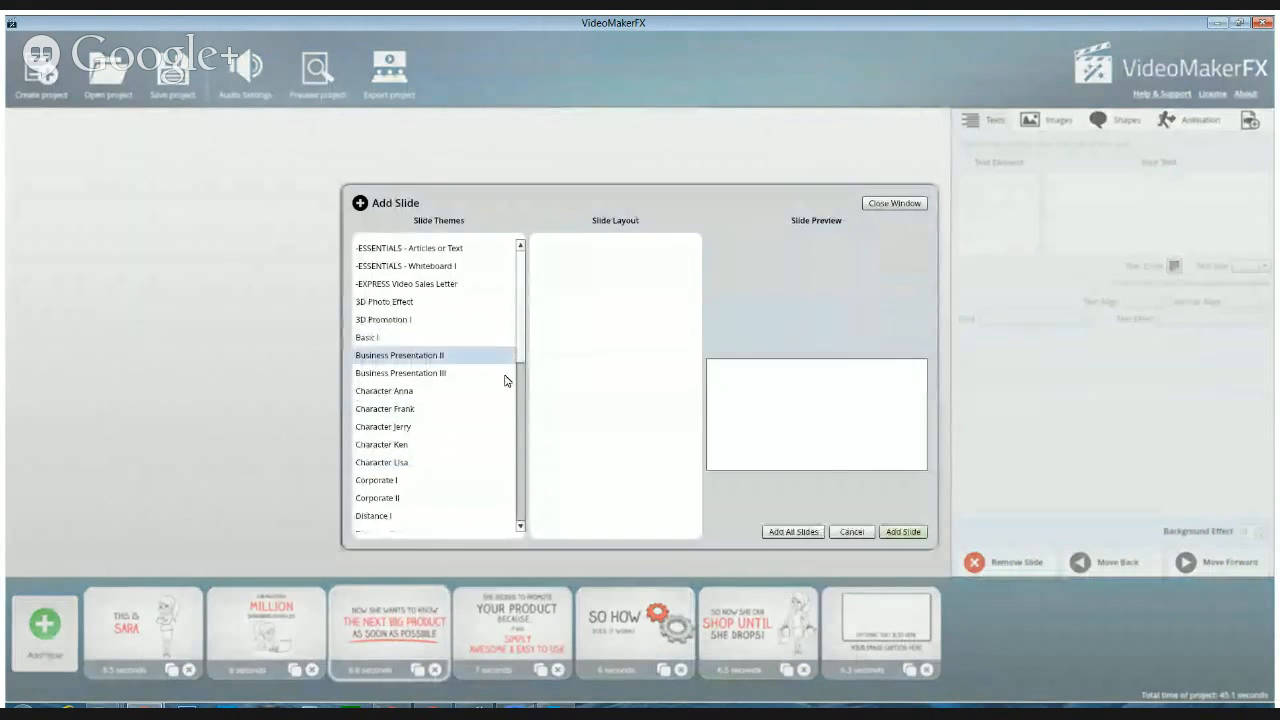
pyautogui.scroll(-5, 512, 400)
pyautogui.click(394, 508)
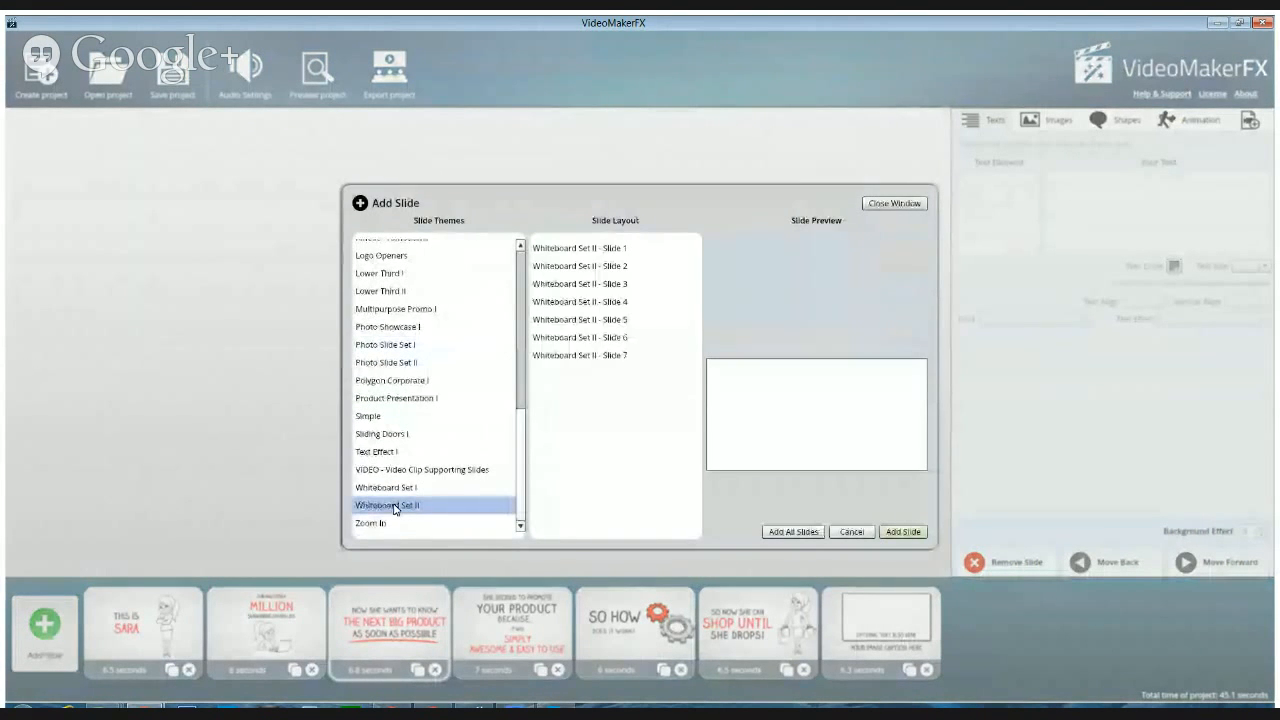
pyautogui.click(569, 320)
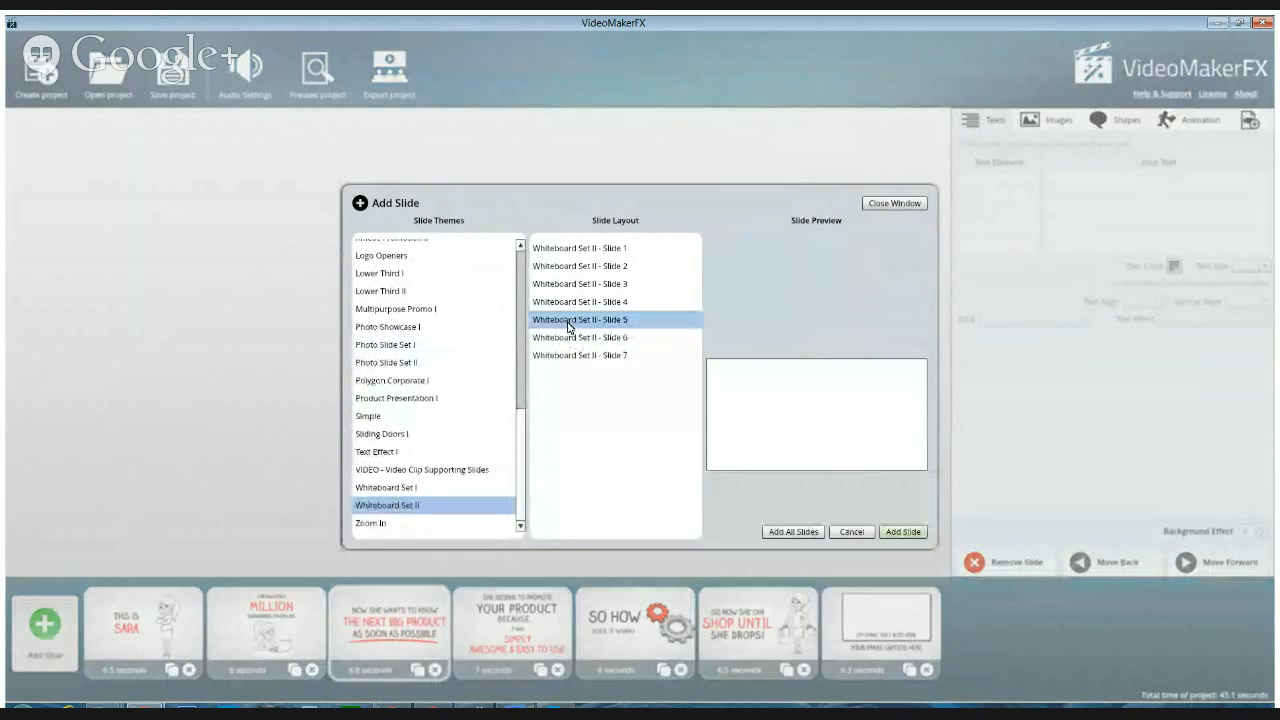
pyautogui.click(566, 306)
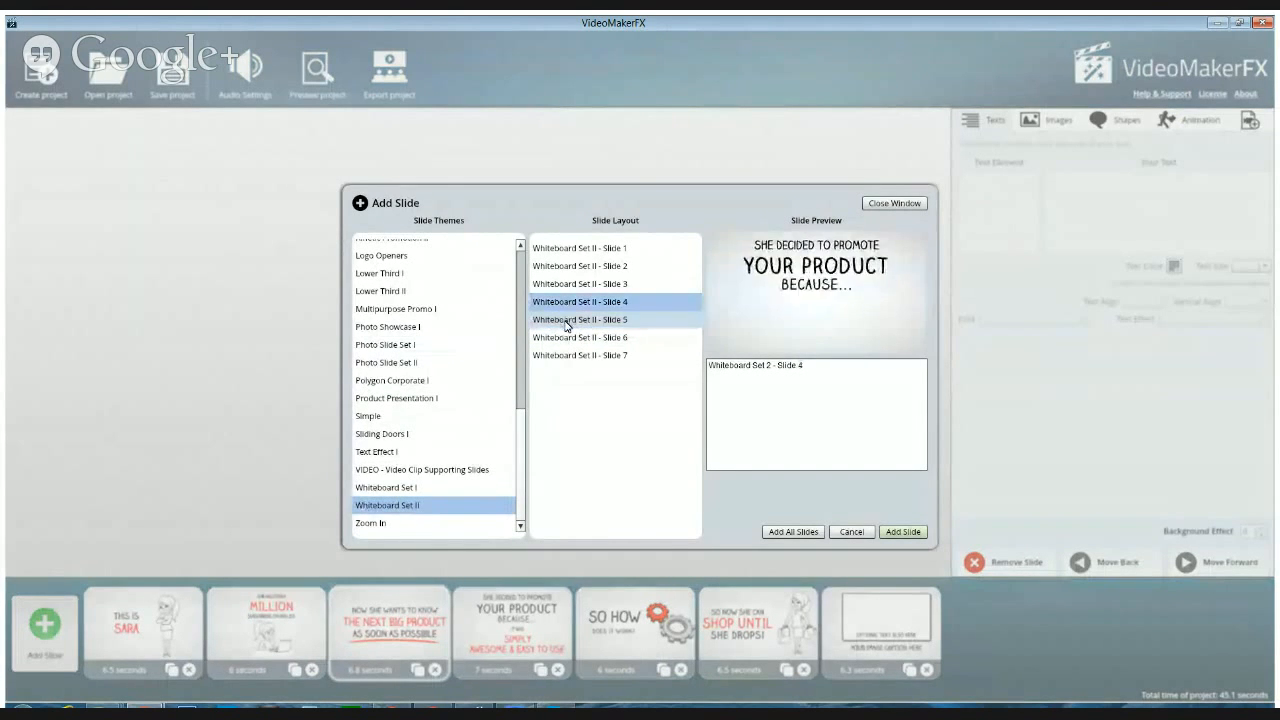
pyautogui.click(566, 320)
pyautogui.click(566, 345)
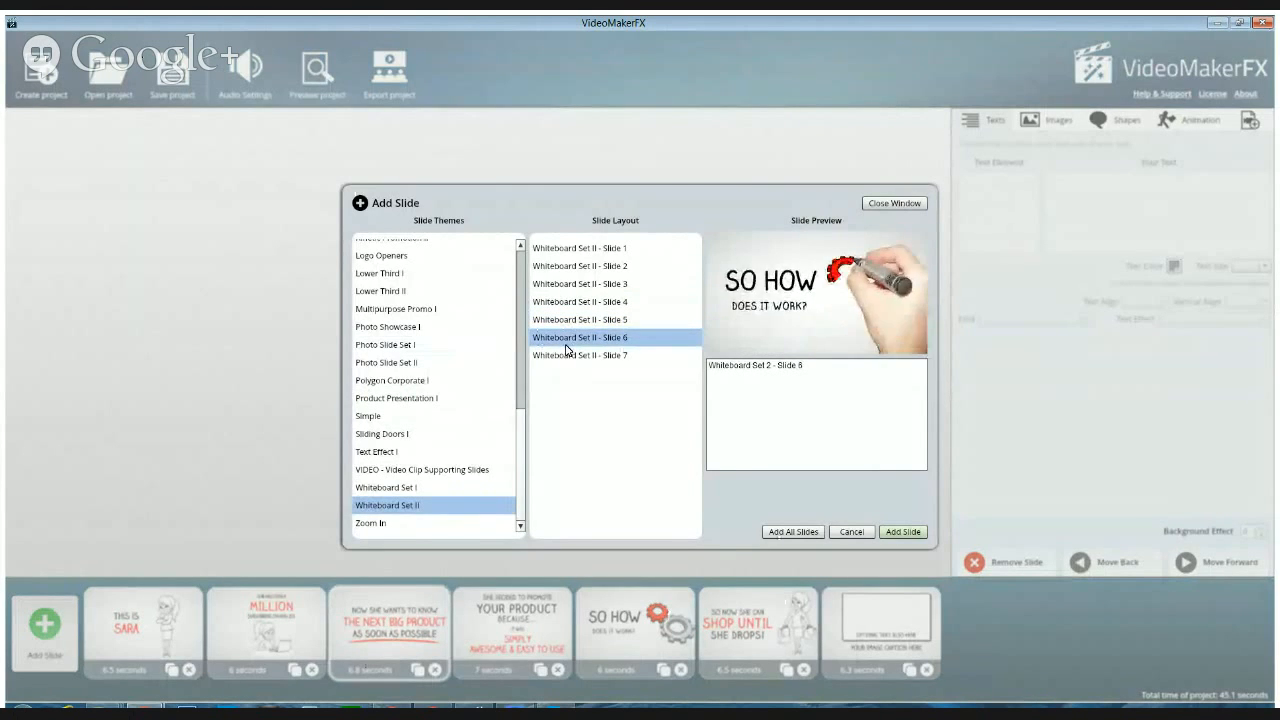
pyautogui.click(566, 355)
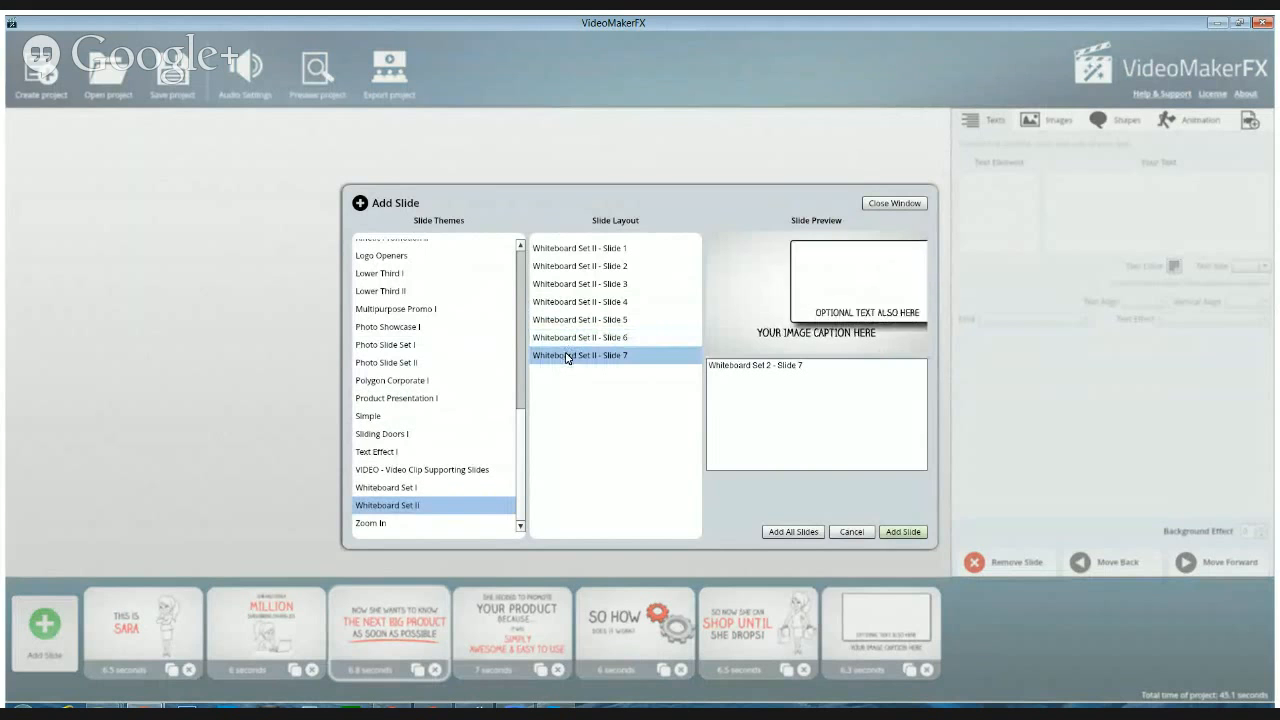
pyautogui.click(907, 205)
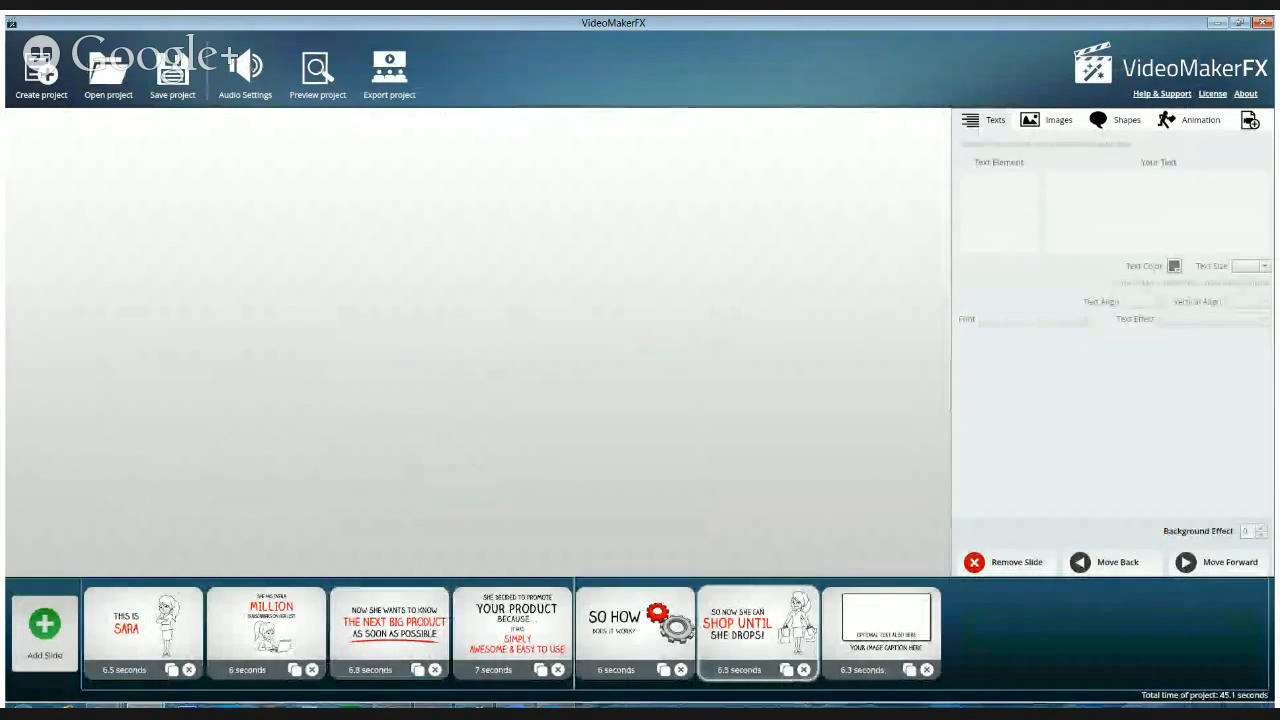
pyautogui.moveTo(758, 630); pyautogui.dragTo(600, 630)
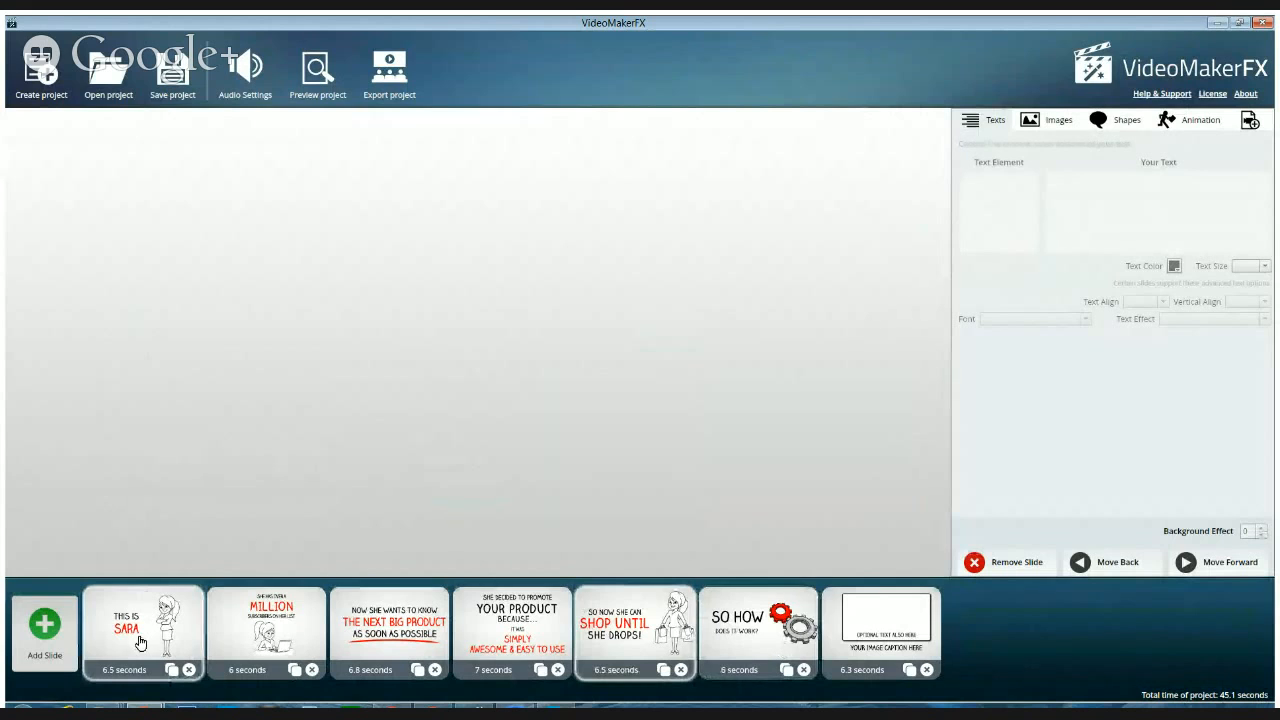
# Review the text areas, background image and shape settings of the first slide, Whiteboard Set II - Slide 1
pyautogui.click(141, 638)
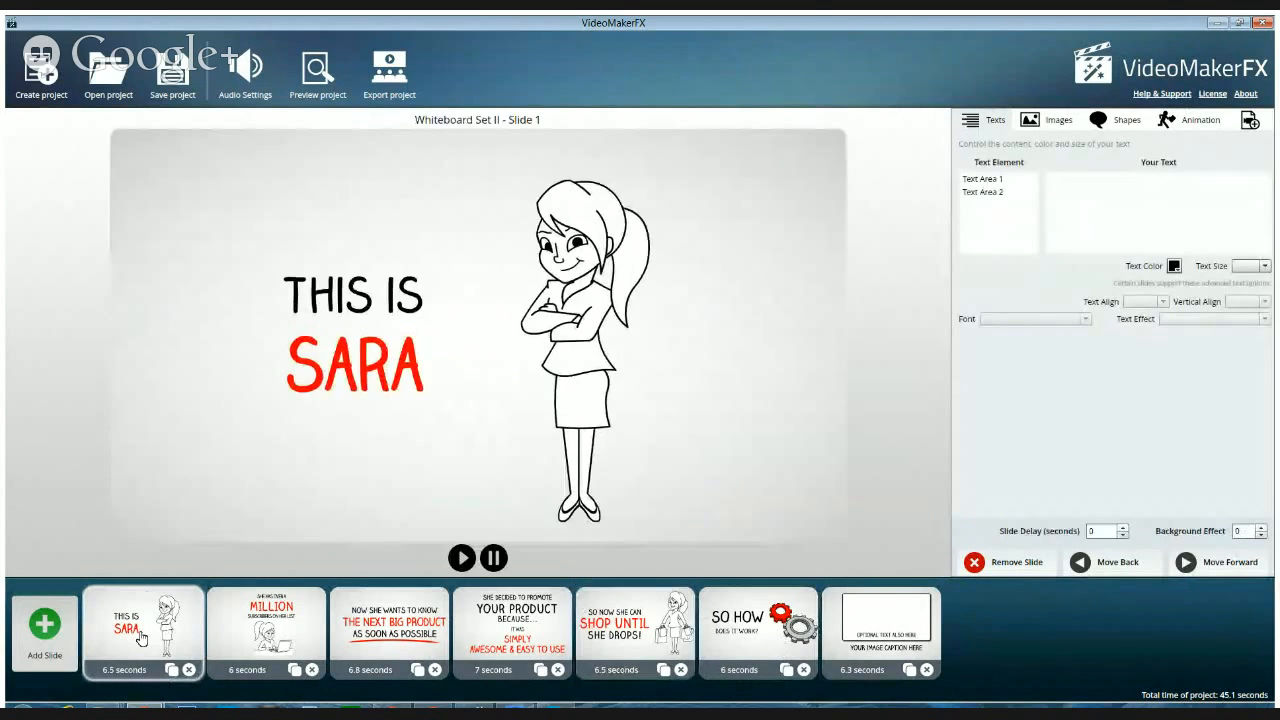
pyautogui.click(982, 179)
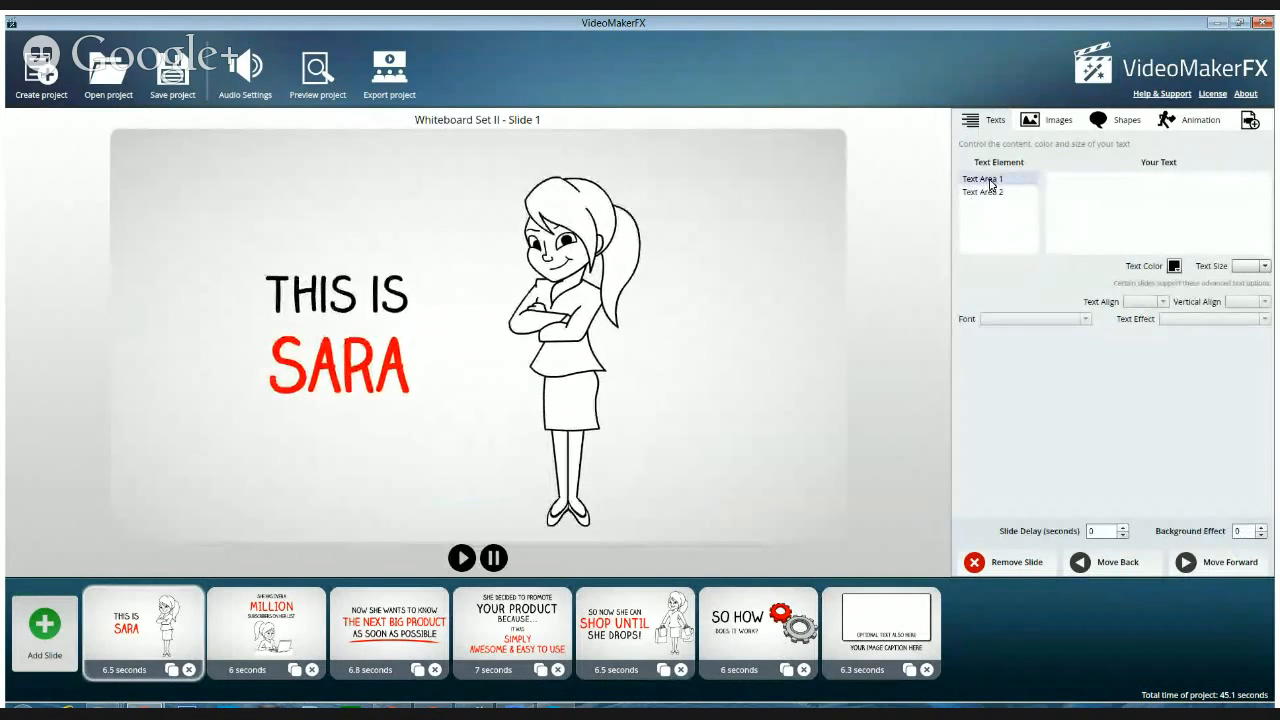
pyautogui.click(981, 192)
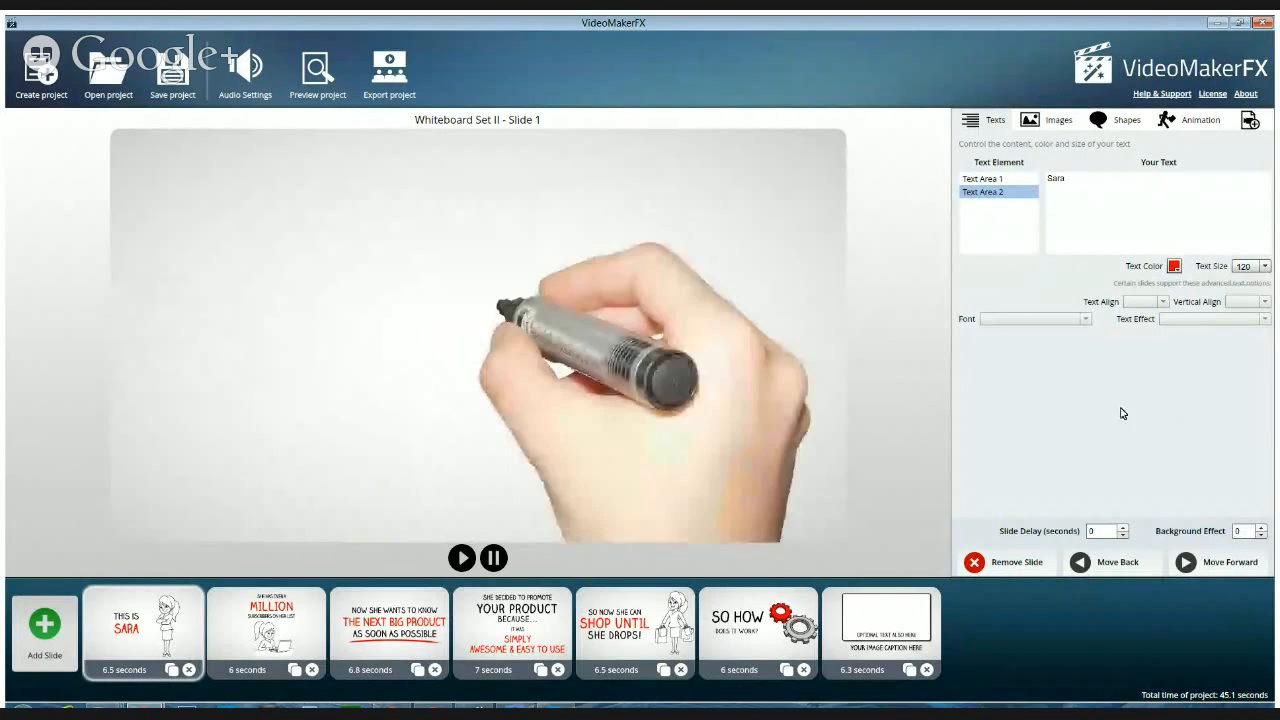
pyautogui.click(1042, 120)
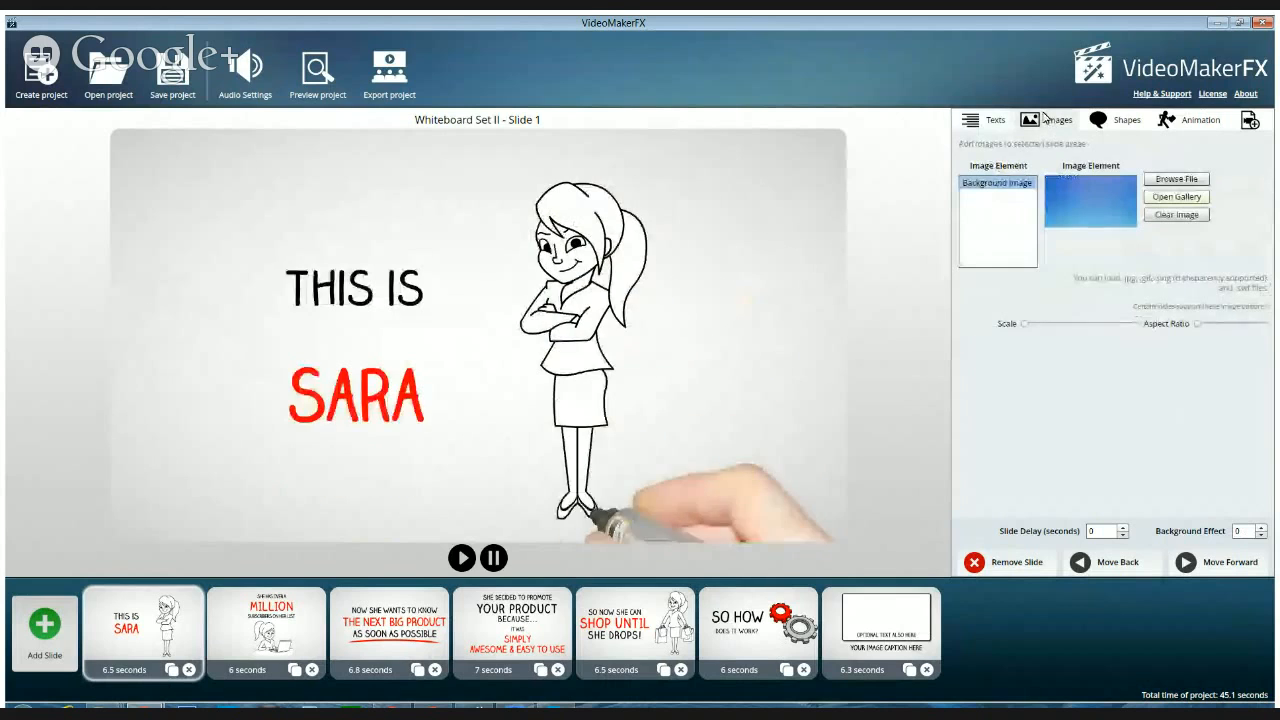
pyautogui.click(1003, 187)
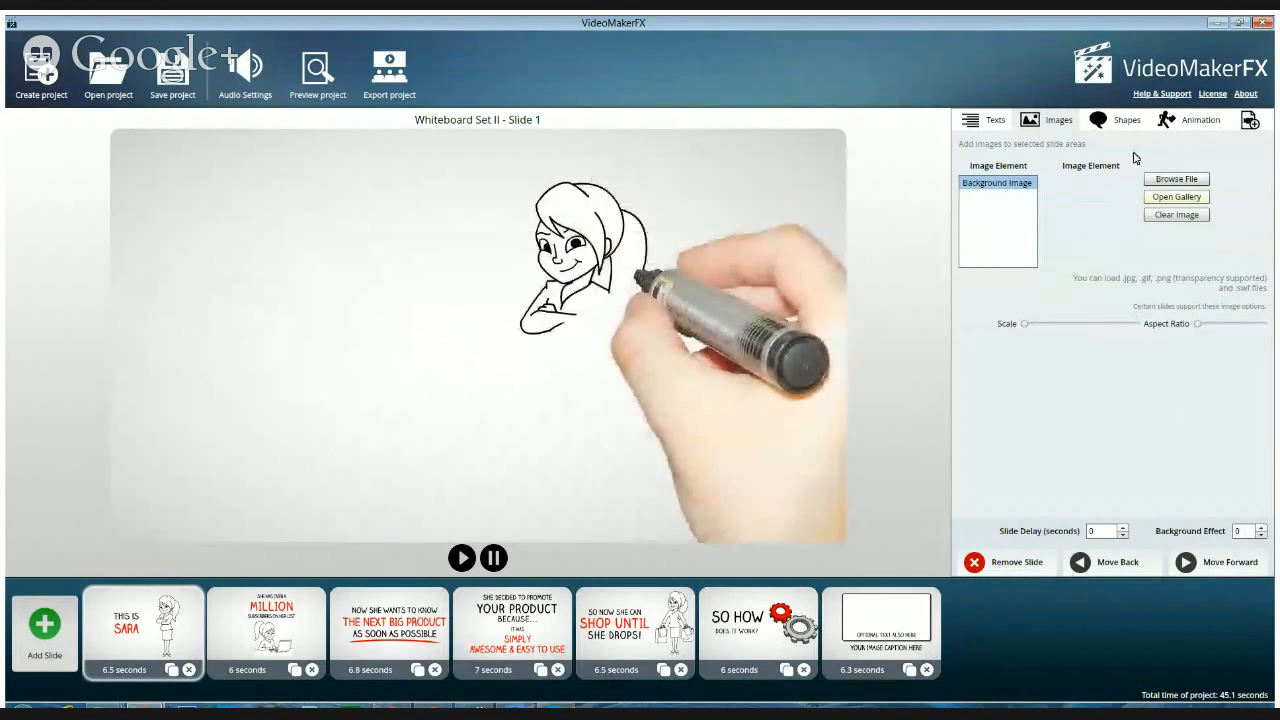
pyautogui.click(1115, 128)
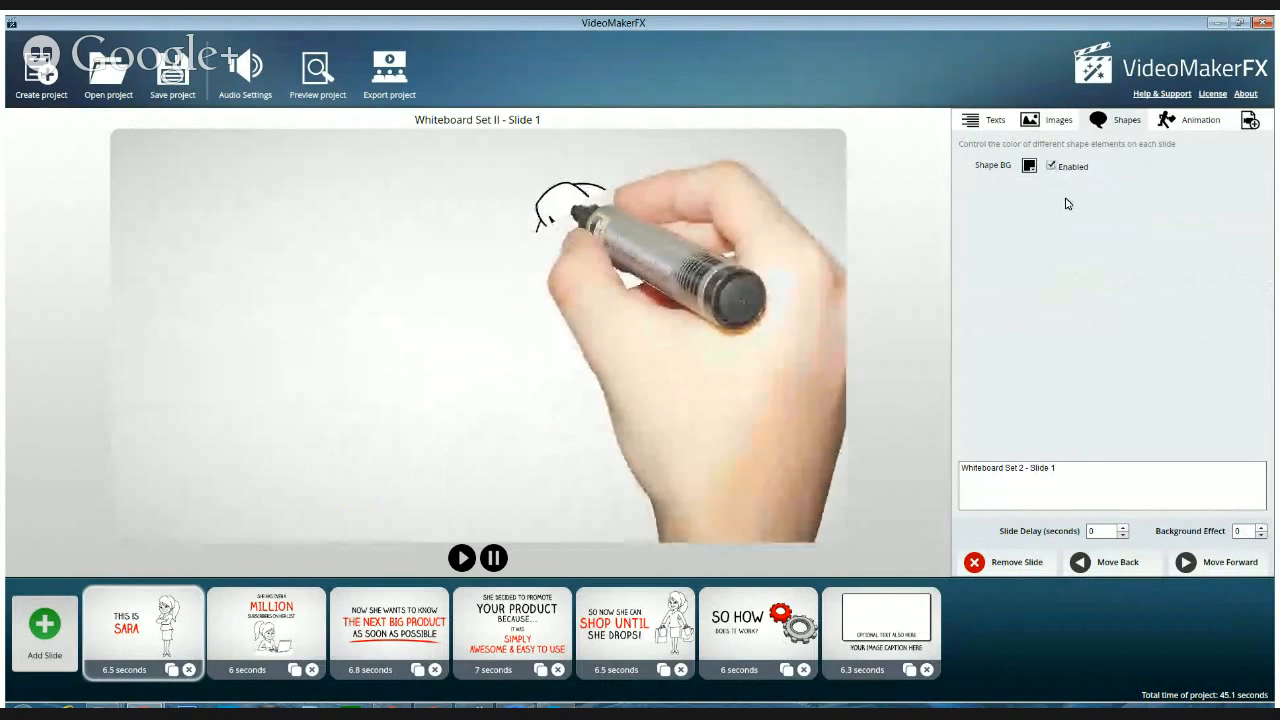
pyautogui.click(990, 122)
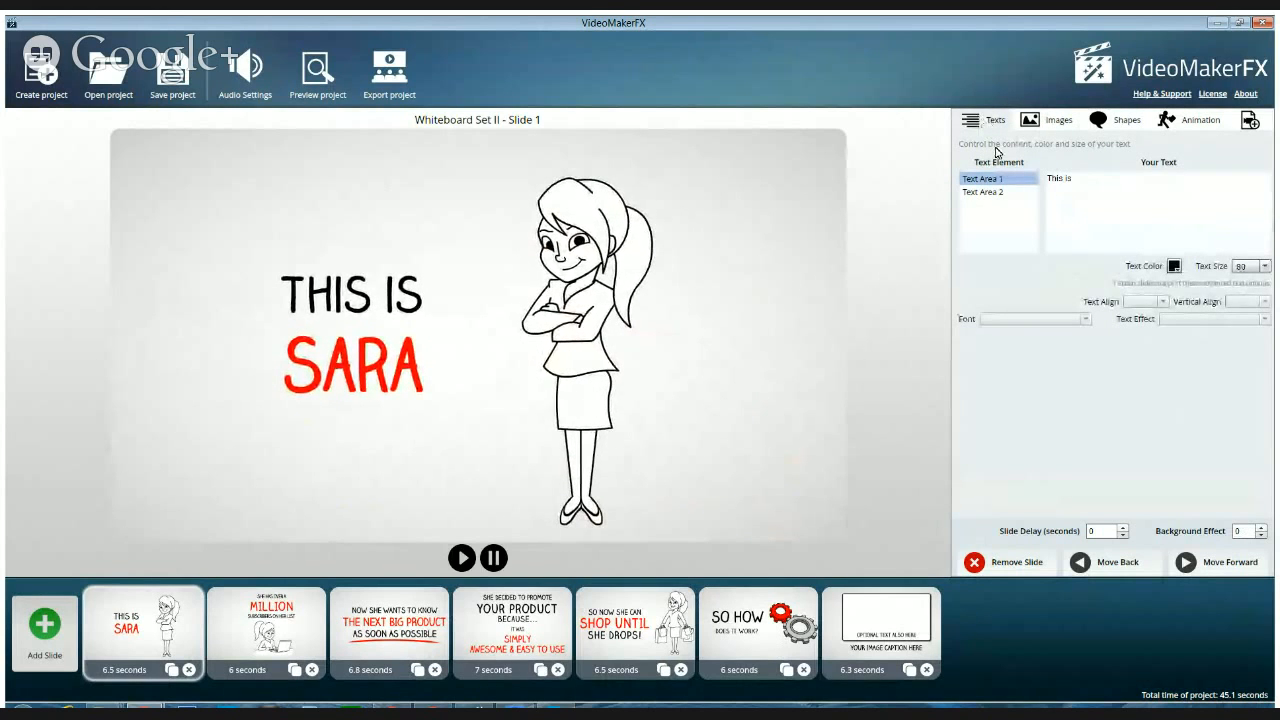
# Delete all seven Whiteboard Set II slides from the timeline, leaving the project empty
pyautogui.click(926, 669)
pyautogui.click(803, 669)
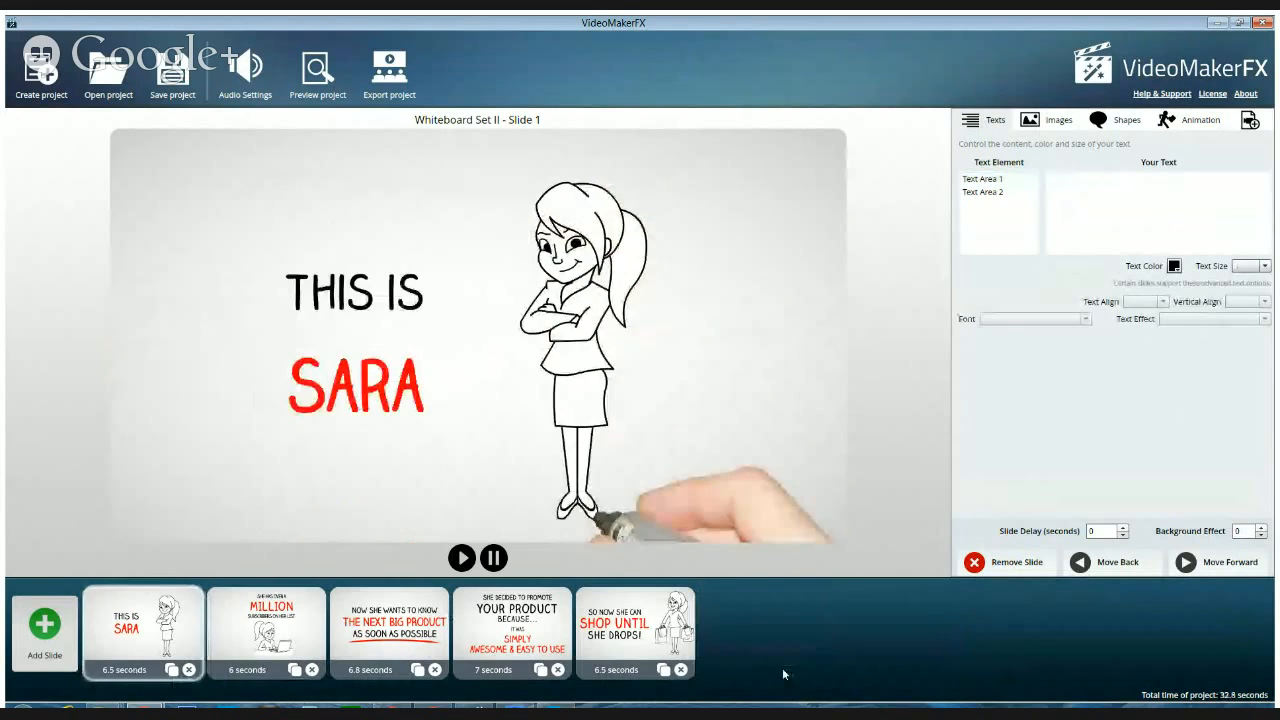
pyautogui.click(680, 669)
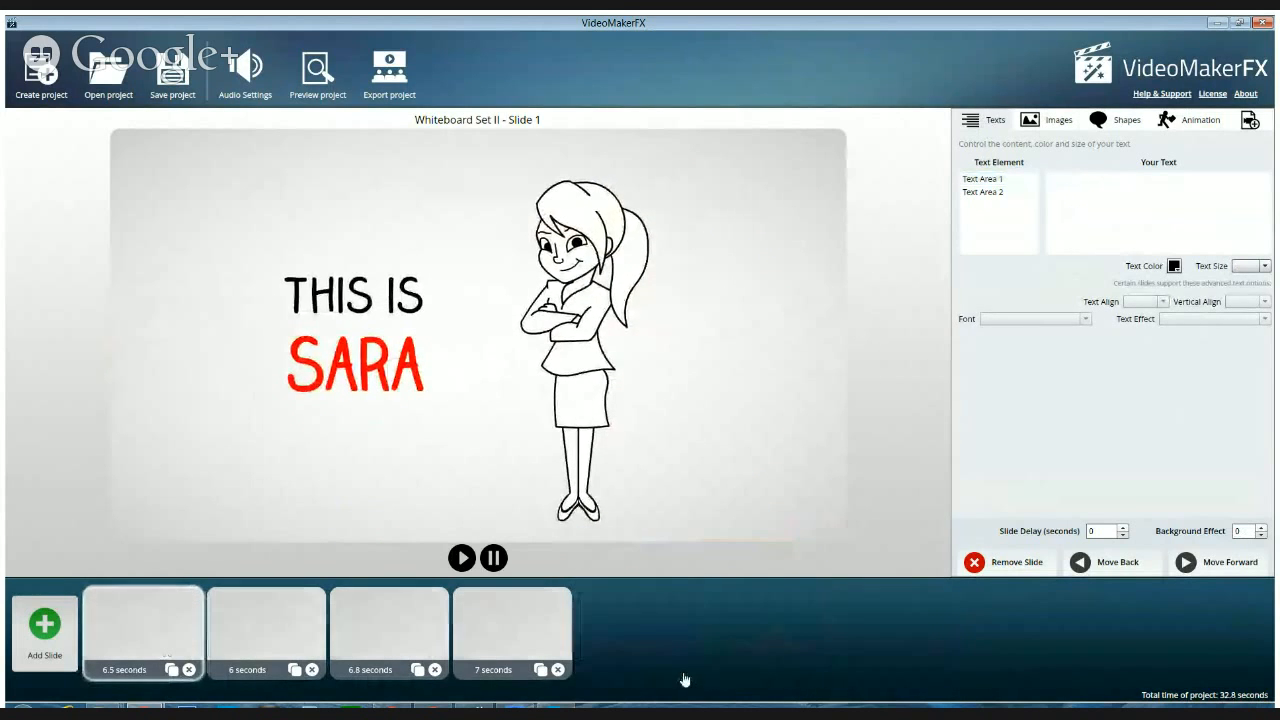
pyautogui.click(558, 669)
pyautogui.click(435, 669)
pyautogui.click(312, 669)
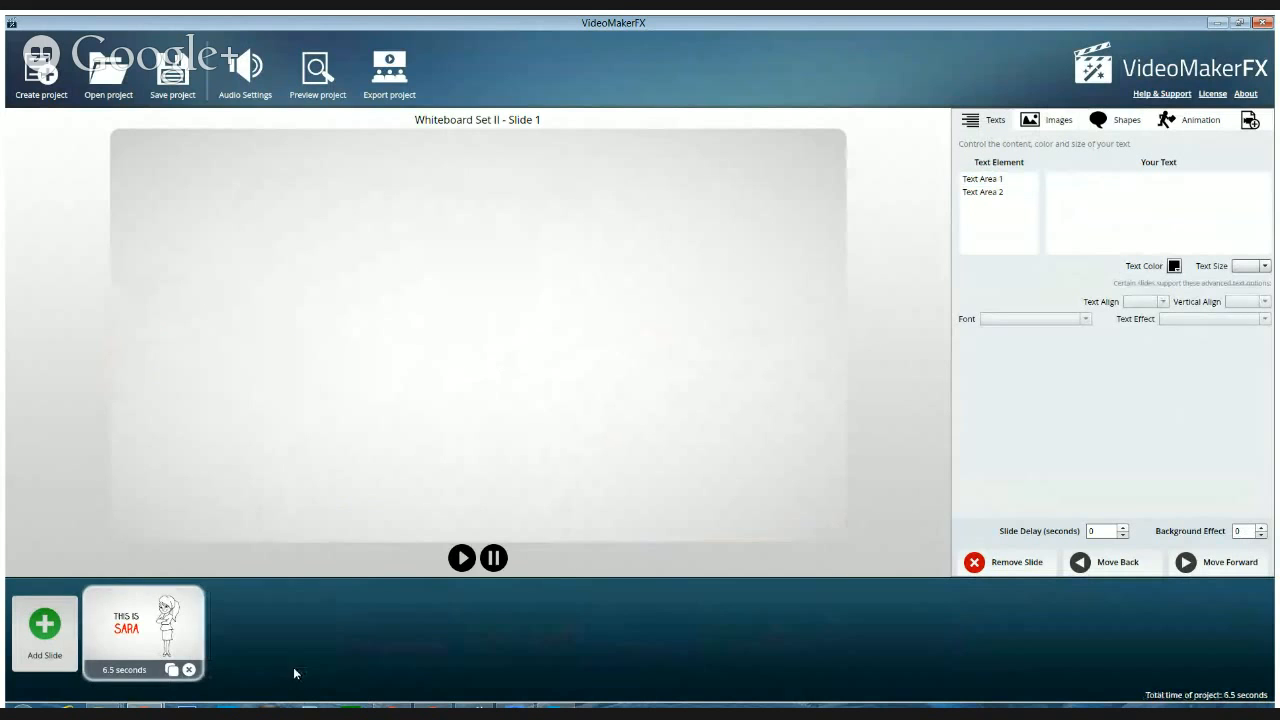
pyautogui.click(189, 669)
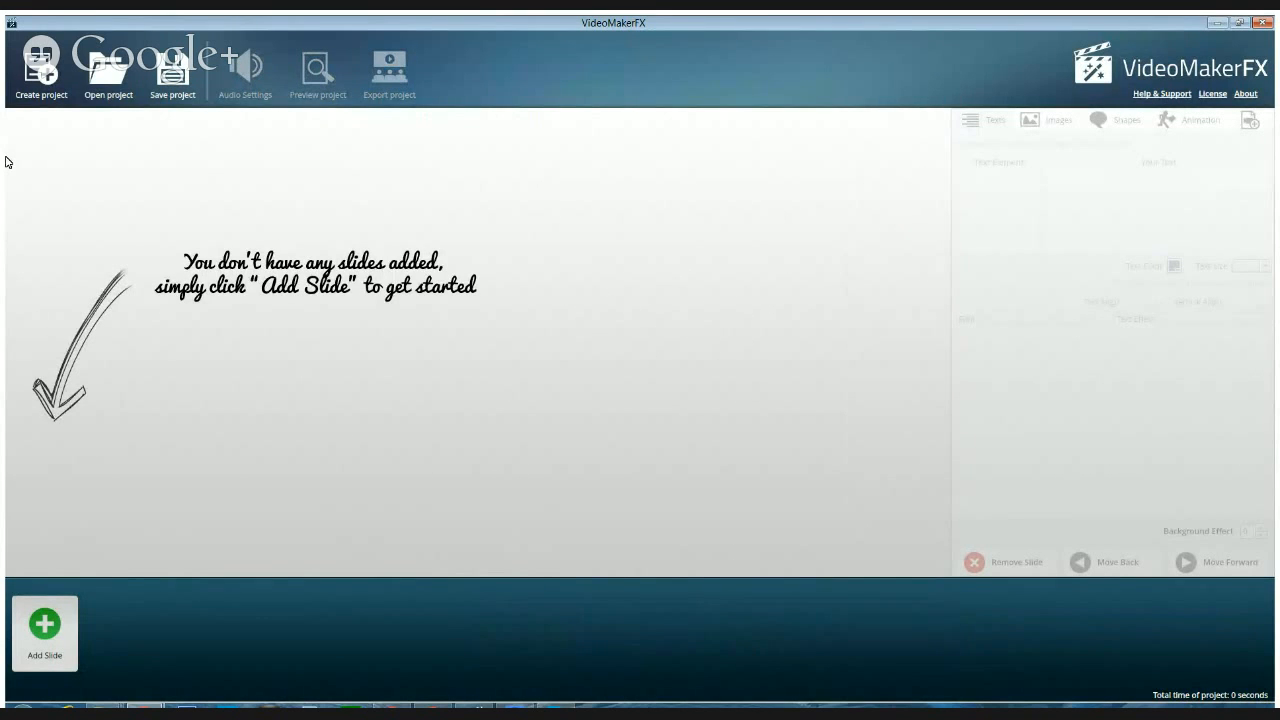
# Preview Door Slide 1 and Door Slide 2 of the Sliding Doors I theme and the Blue Simple Slide of the Simple theme
pyautogui.click(45, 630)
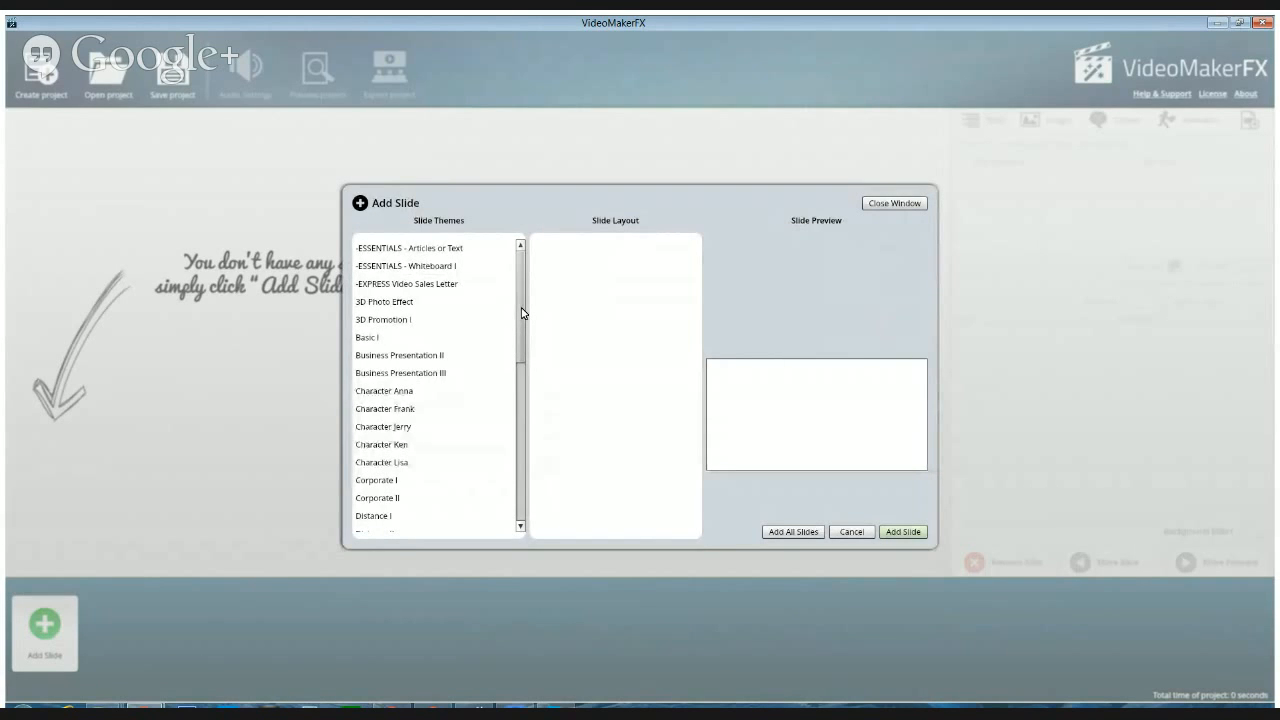
pyautogui.moveTo(521, 313); pyautogui.dragTo(504, 416)
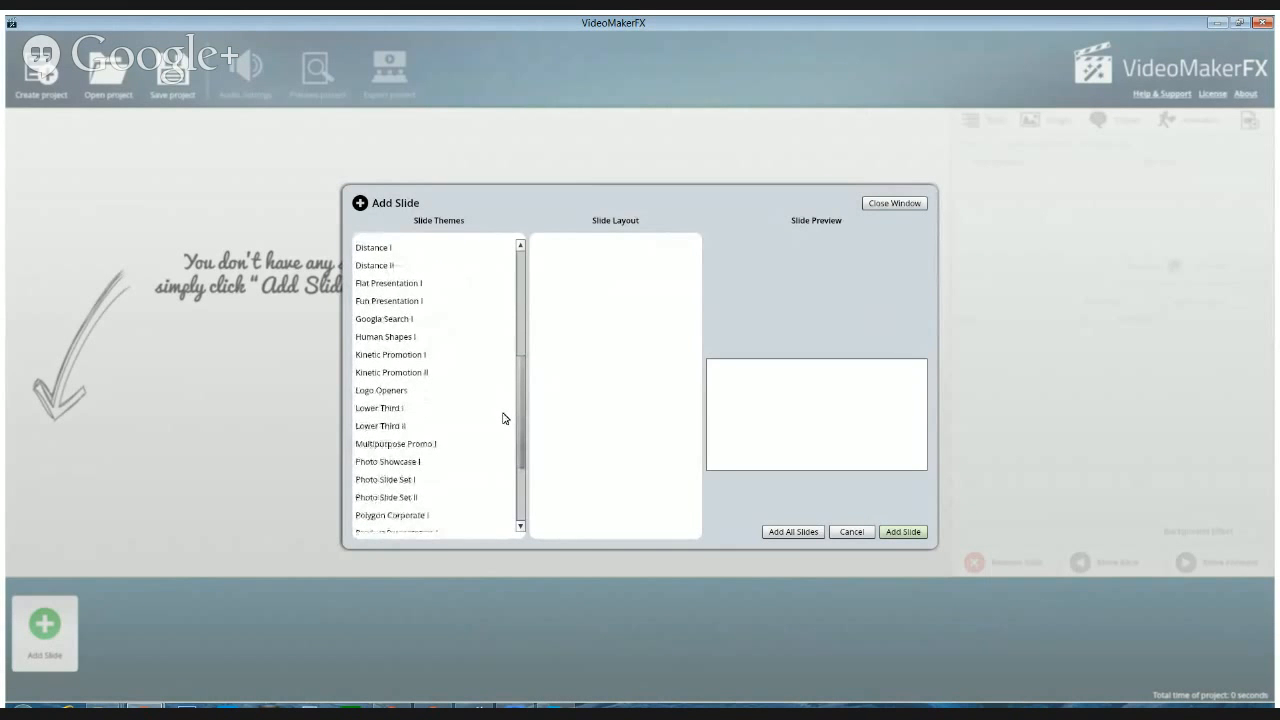
pyautogui.scroll(-5, 504, 418)
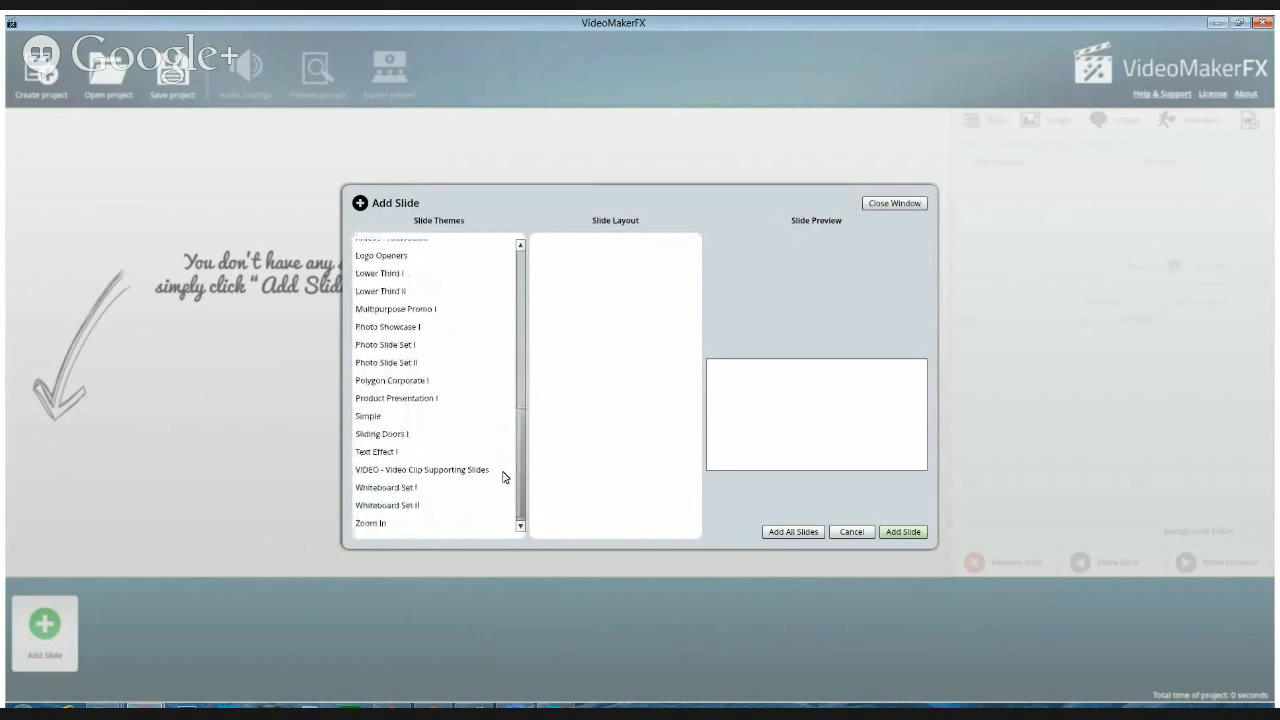
pyautogui.click(376, 437)
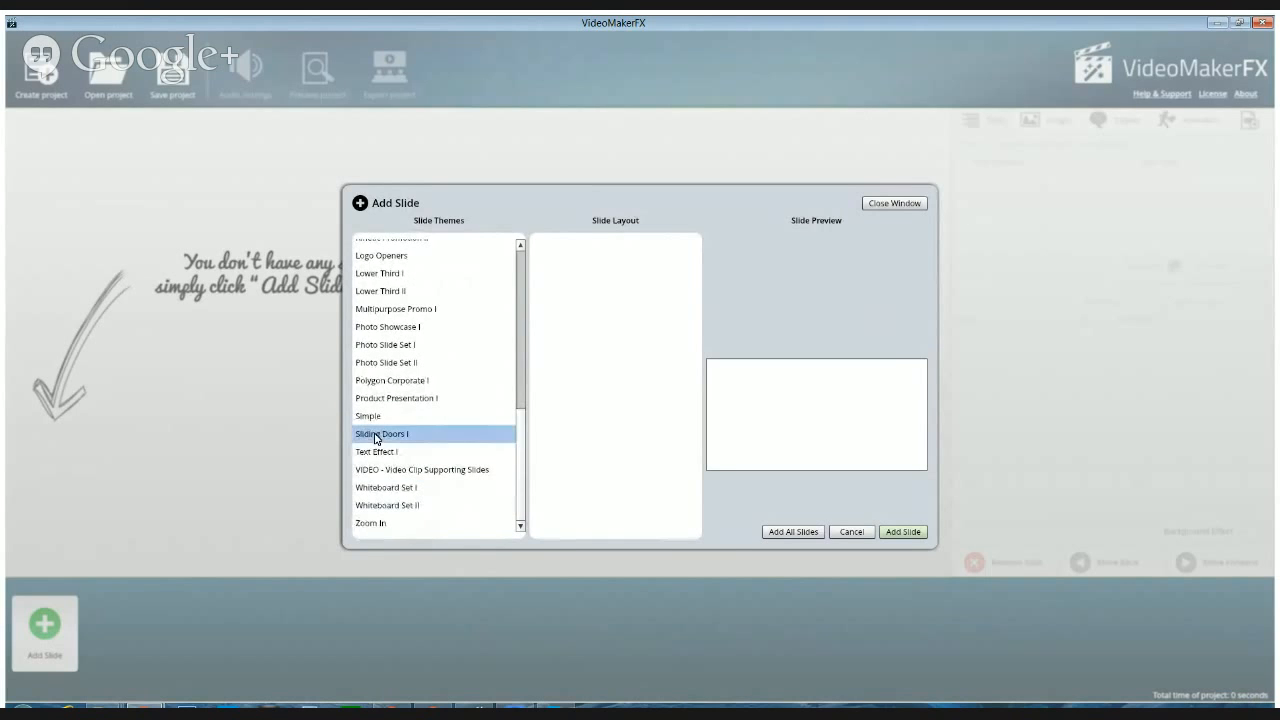
pyautogui.click(557, 250)
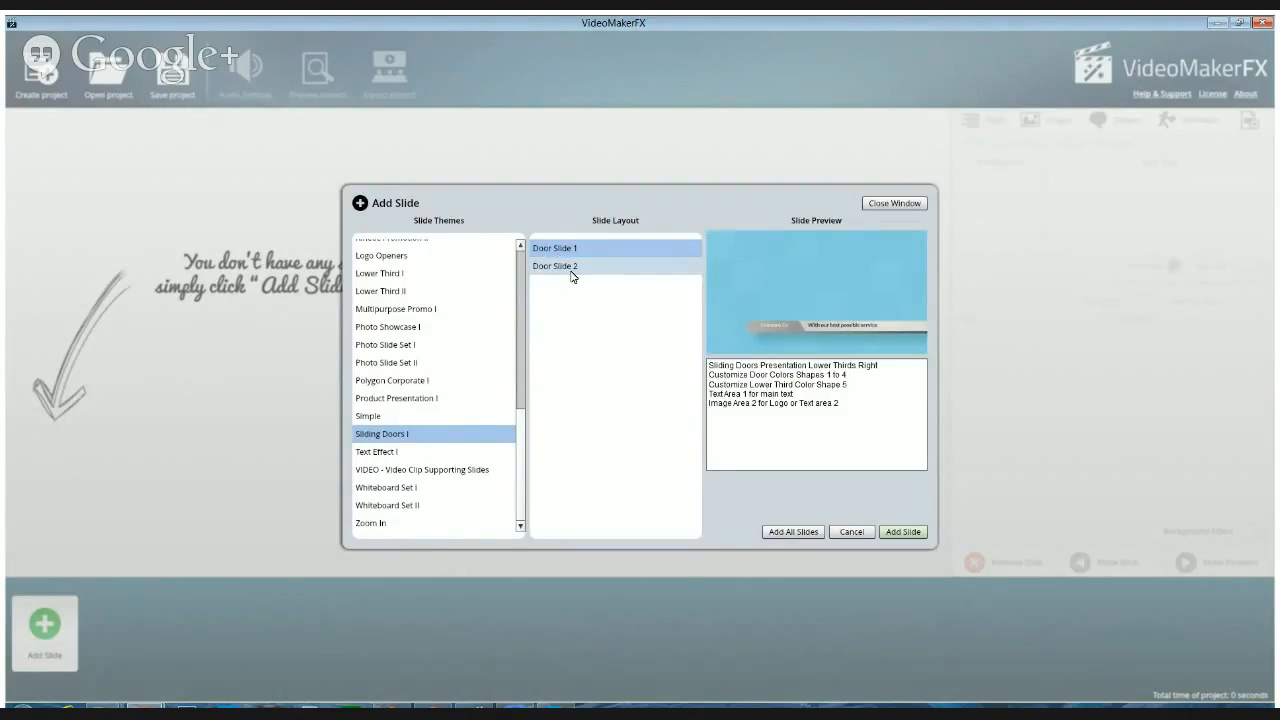
pyautogui.click(572, 272)
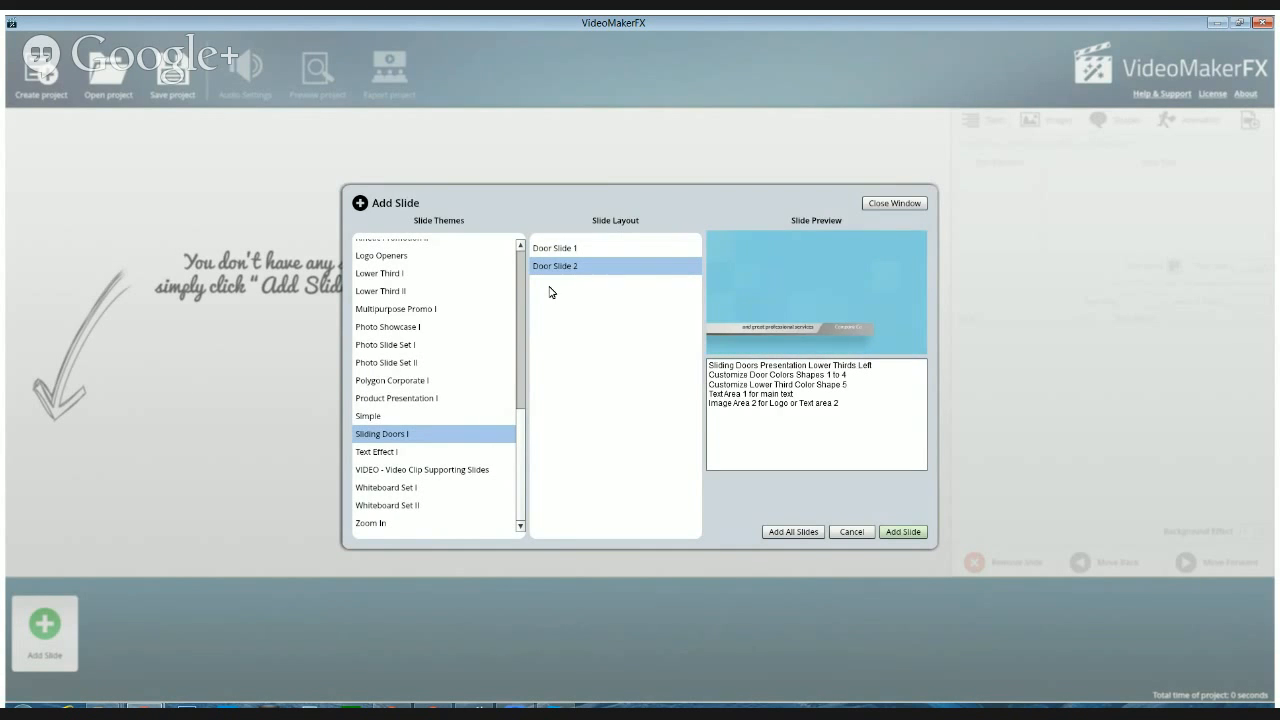
pyautogui.click(398, 416)
pyautogui.click(557, 249)
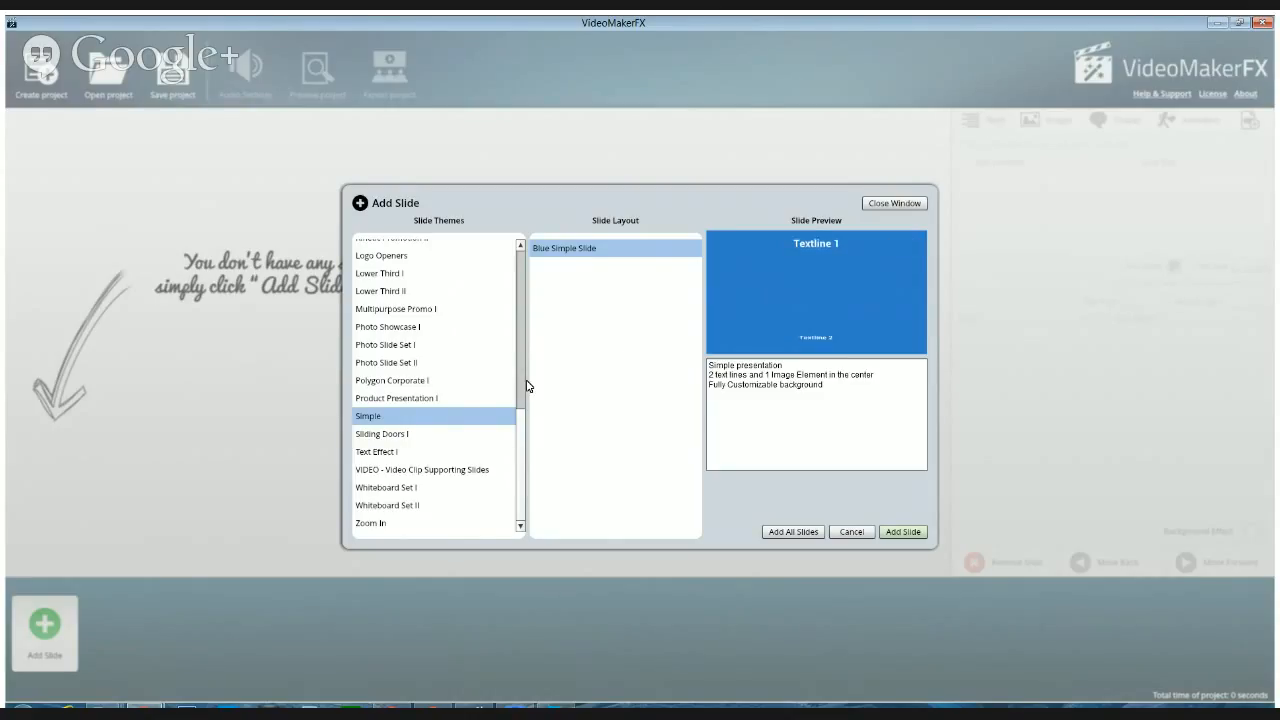
# Add the 10sec slide from the VIDEO - Video Clip Supporting Slides theme to the project
pyautogui.click(391, 475)
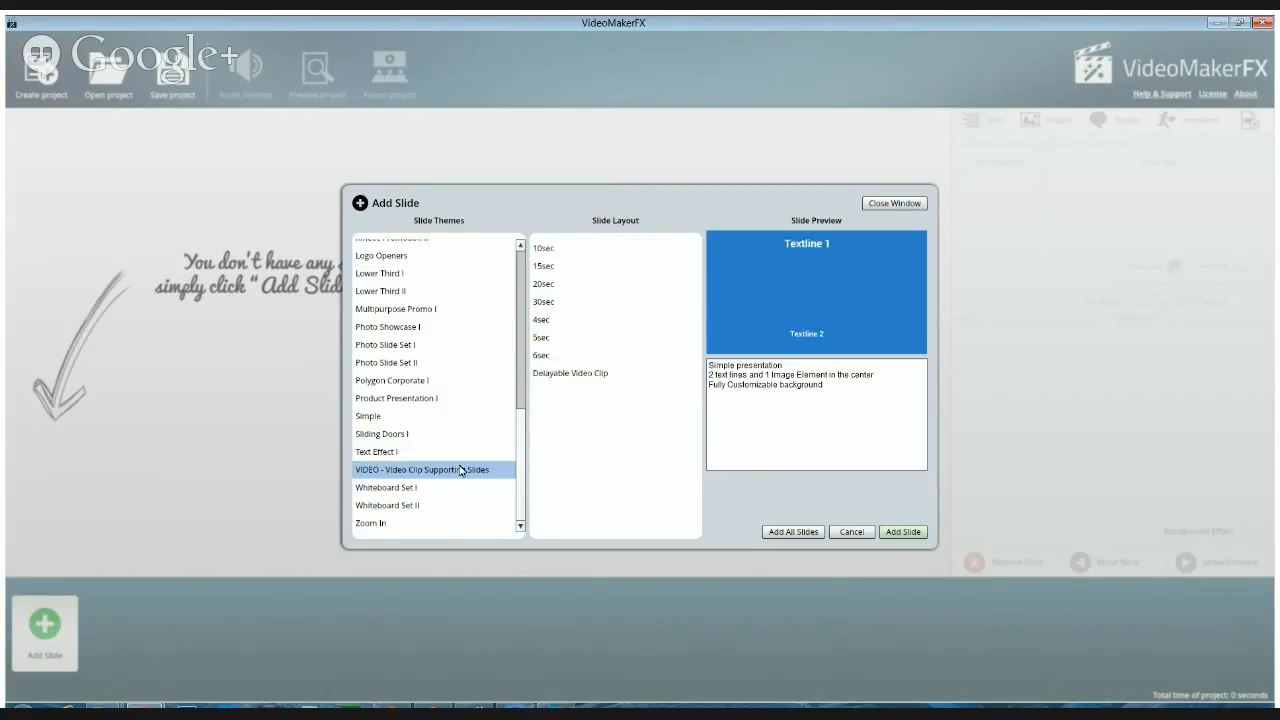
pyautogui.click(547, 250)
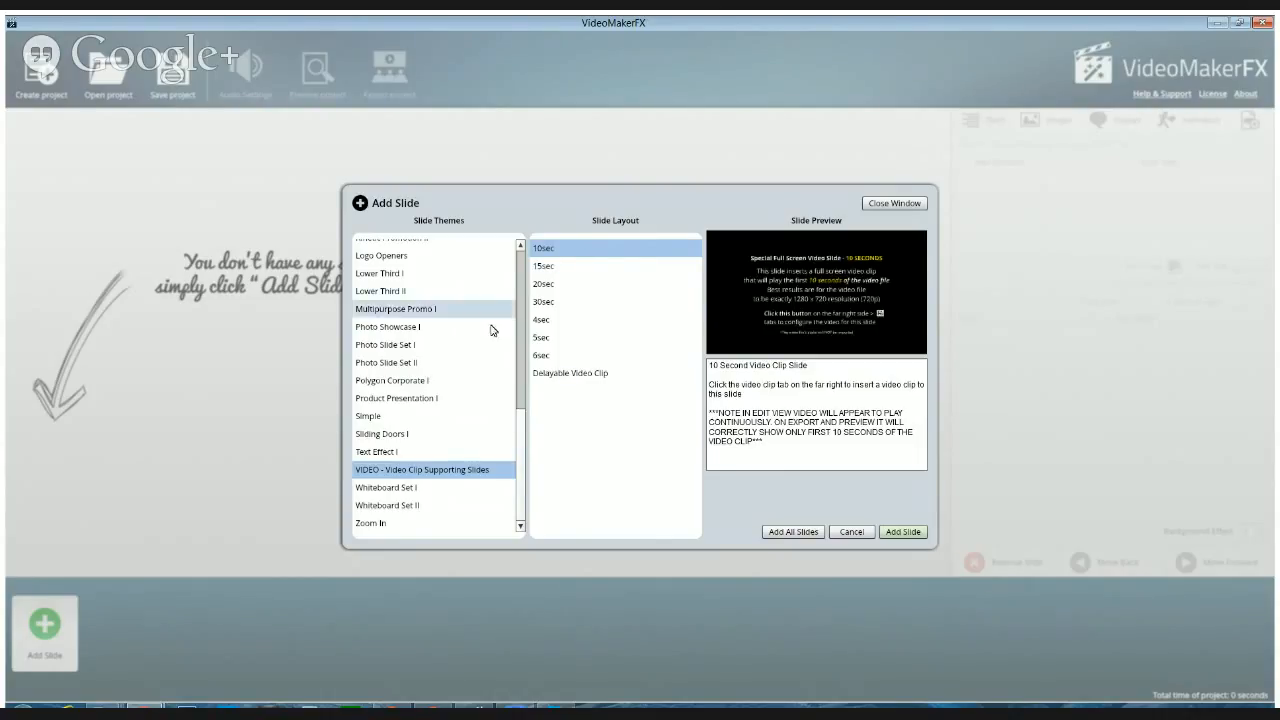
pyautogui.click(889, 535)
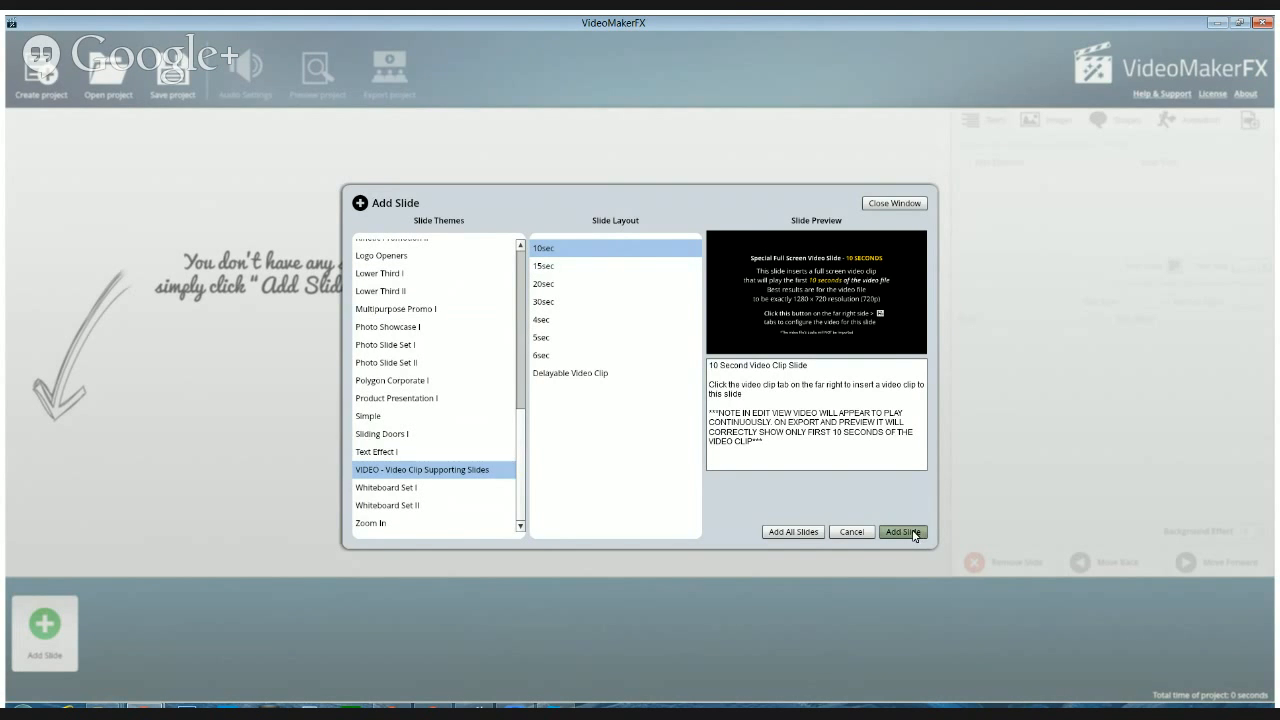
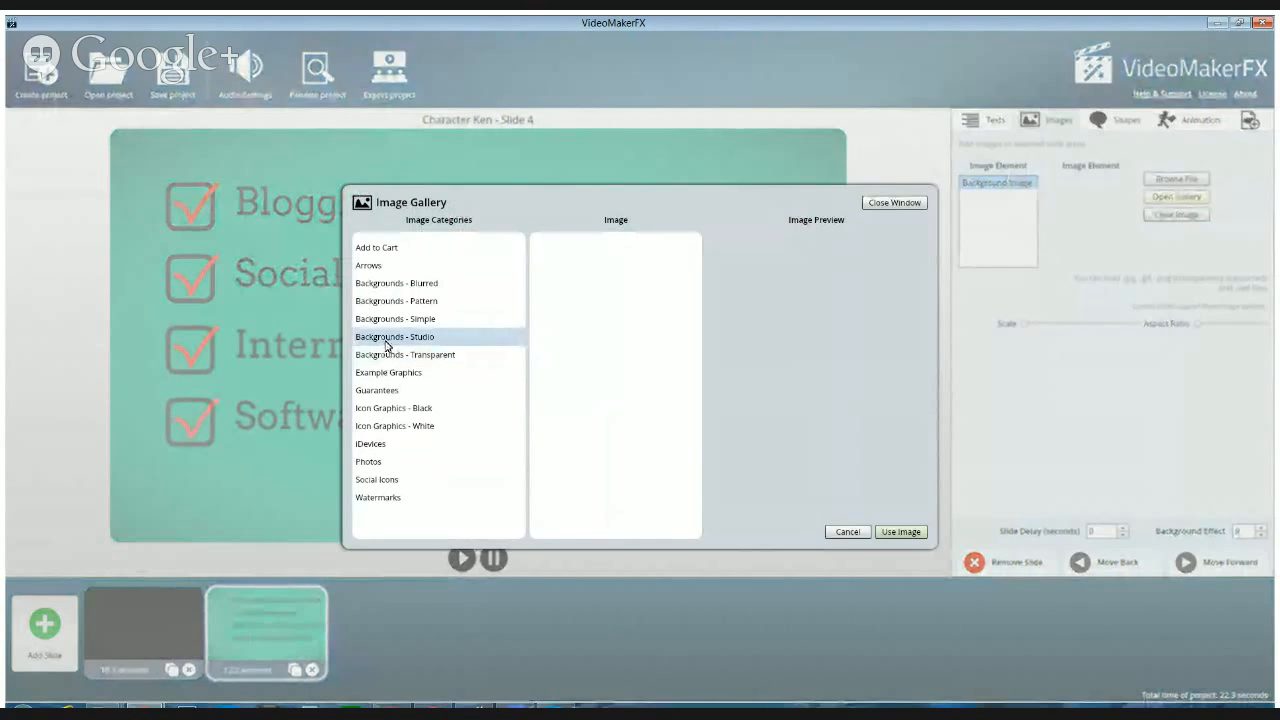
# Compare the Backgrounds - Studio gallery images and apply 02.jpg as the background of the Character Ken - Slide 4 checklist
pyautogui.click(387, 344)
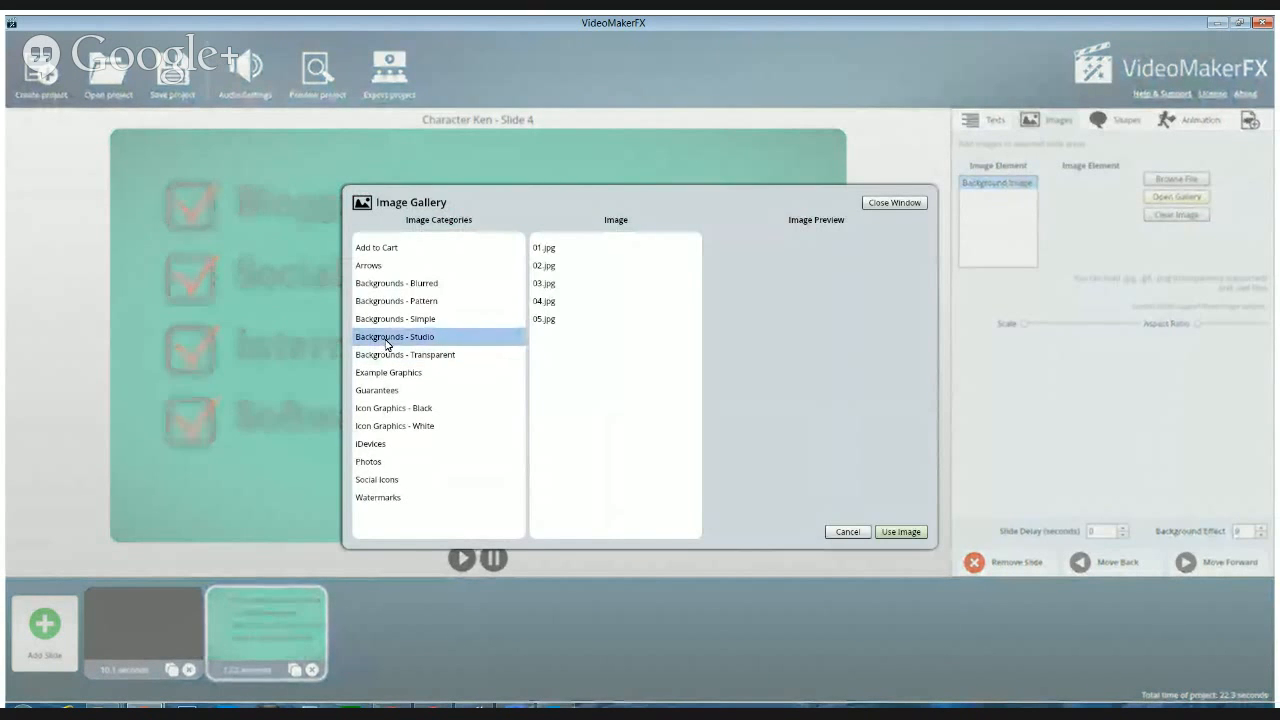
pyautogui.click(546, 250)
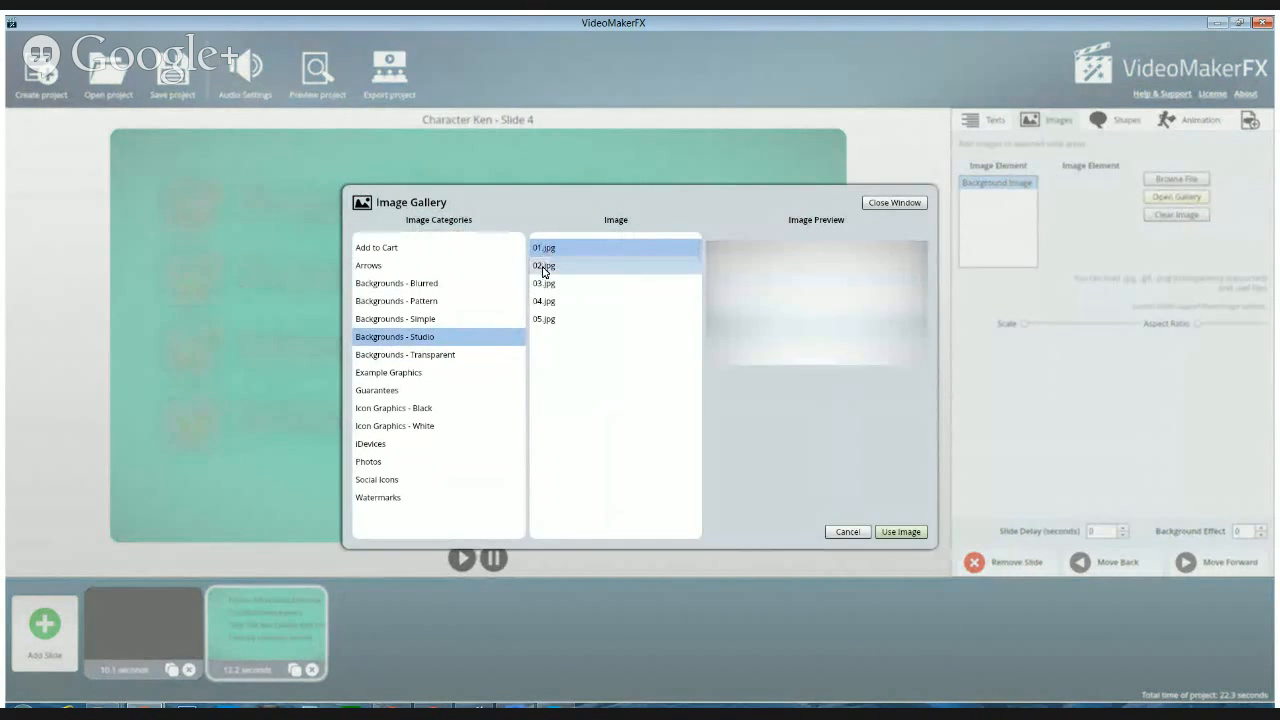
pyautogui.click(545, 267)
pyautogui.click(540, 283)
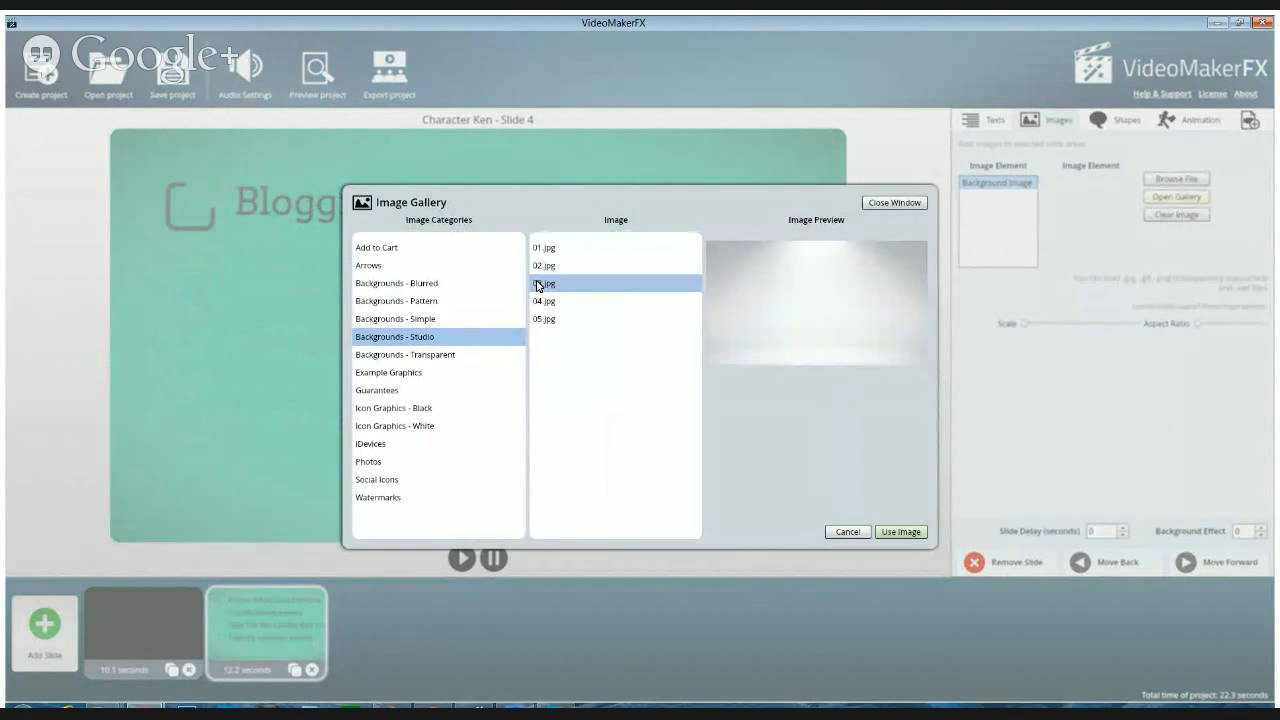
pyautogui.click(543, 250)
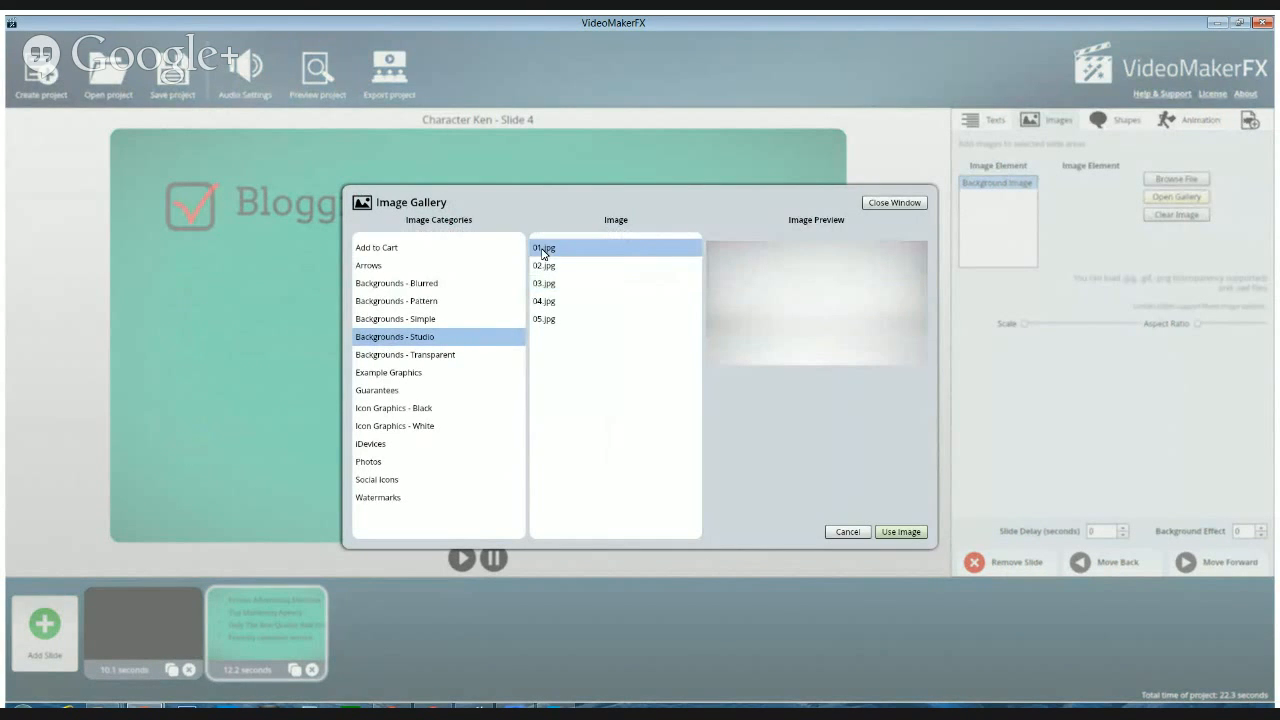
pyautogui.click(538, 267)
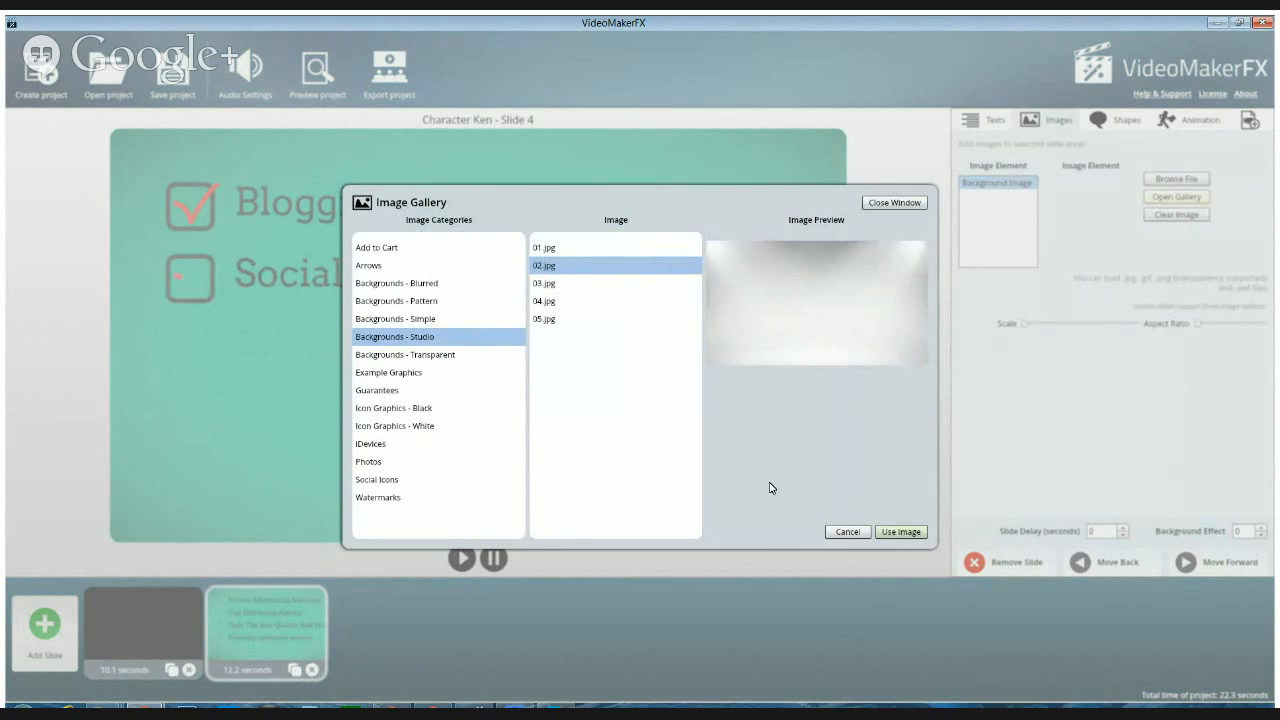
pyautogui.click(900, 532)
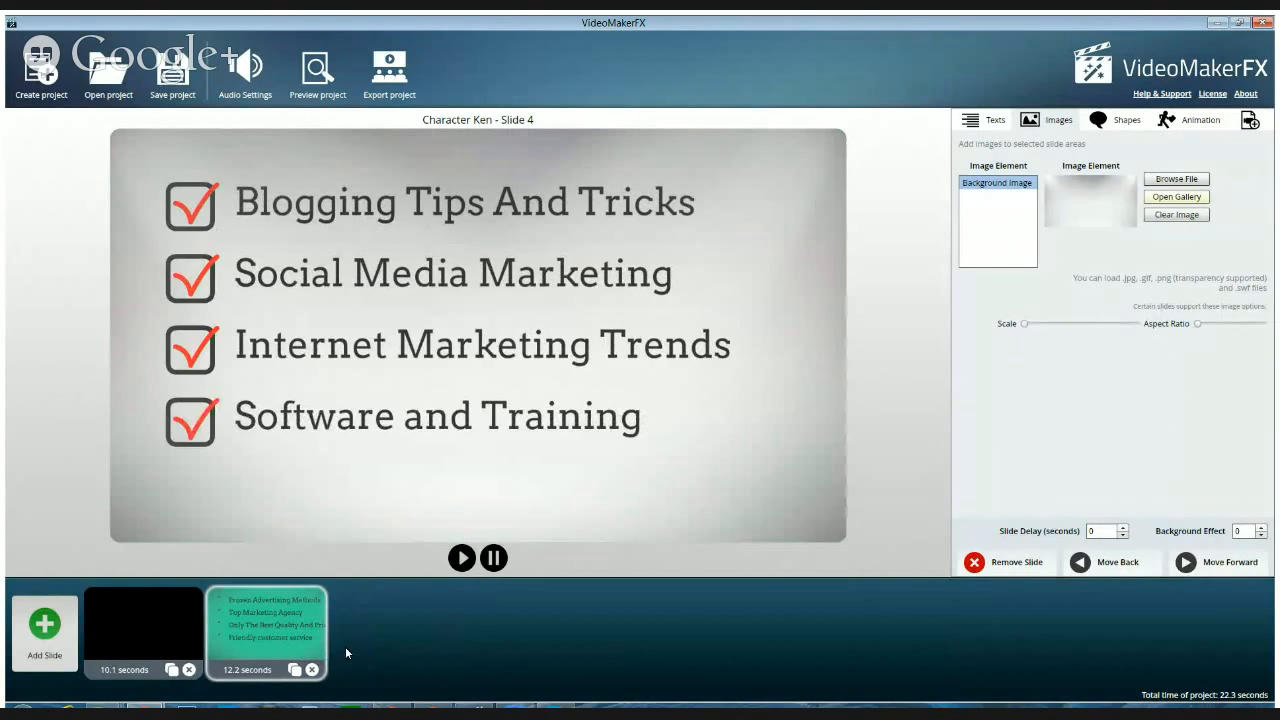
# Move the black 10.1-second video clip slide behind the checklist slide in the timeline
pyautogui.click(112, 640)
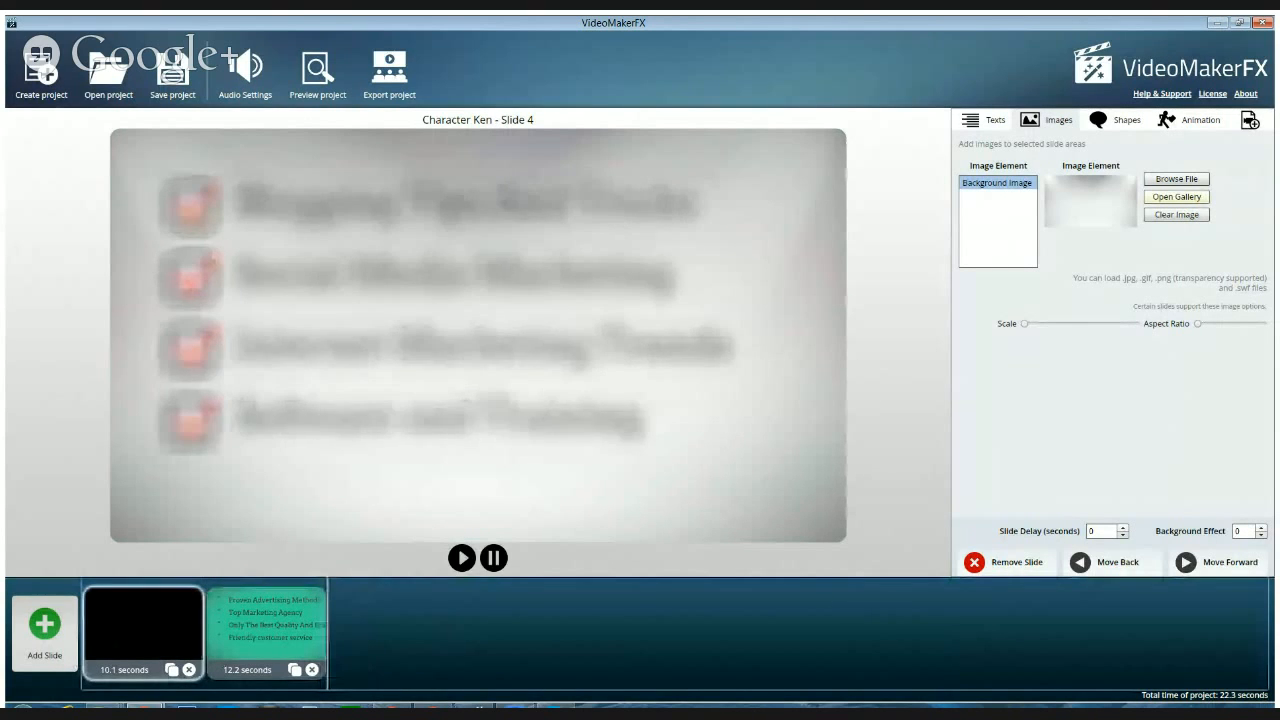
pyautogui.moveTo(112, 640); pyautogui.dragTo(373, 642)
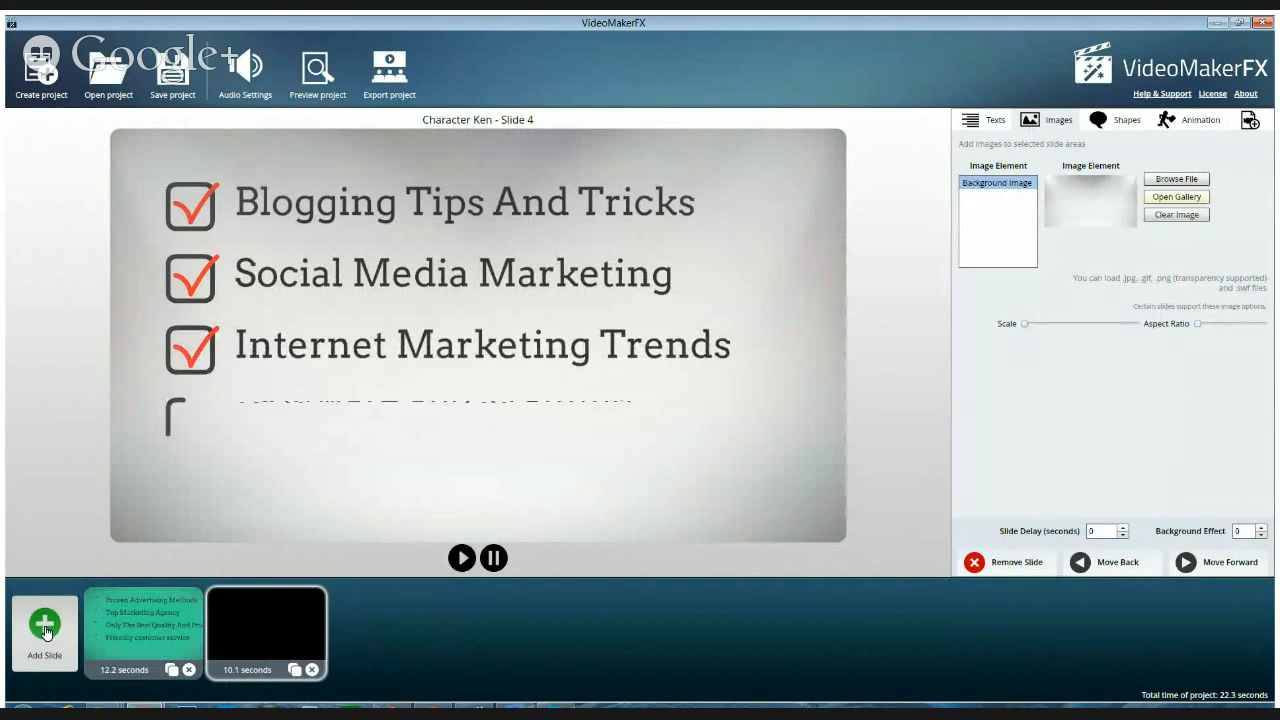
# Browse the slide themes for a new slide, checking 3D Photo Effect and previewing the three layouts of 3D Promotion I
pyautogui.click(44, 627)
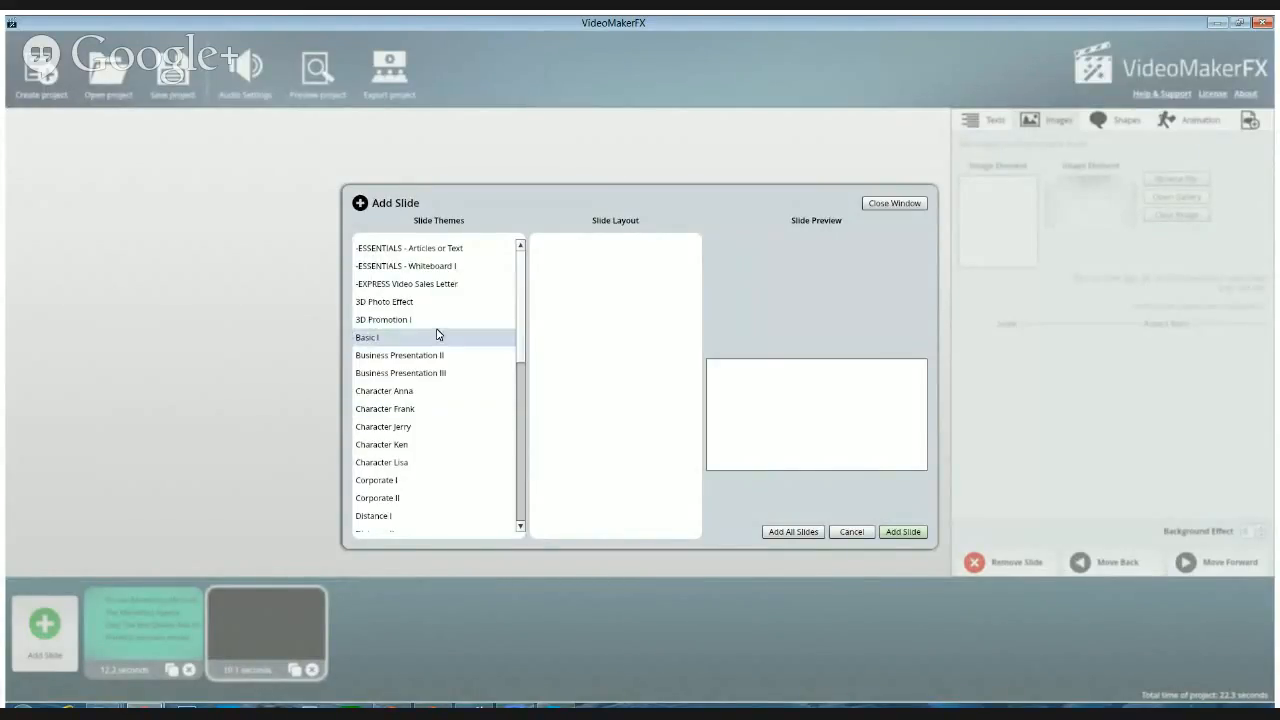
pyautogui.click(395, 305)
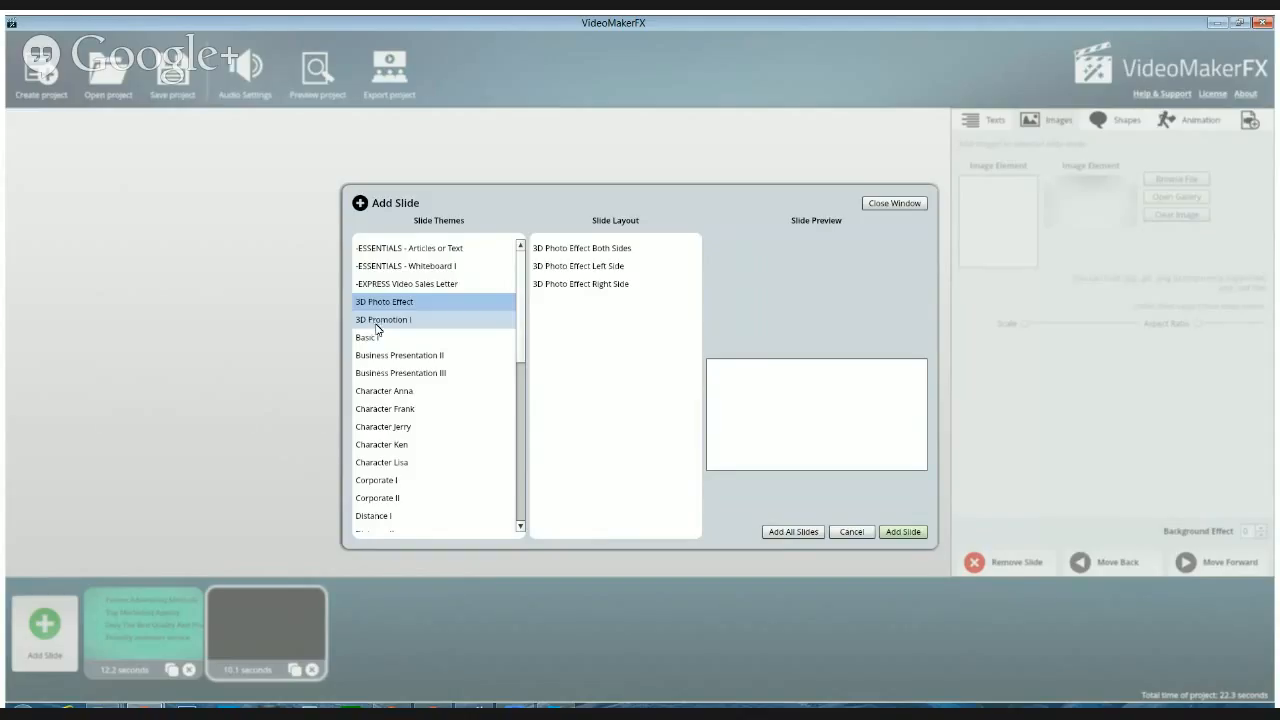
pyautogui.click(373, 322)
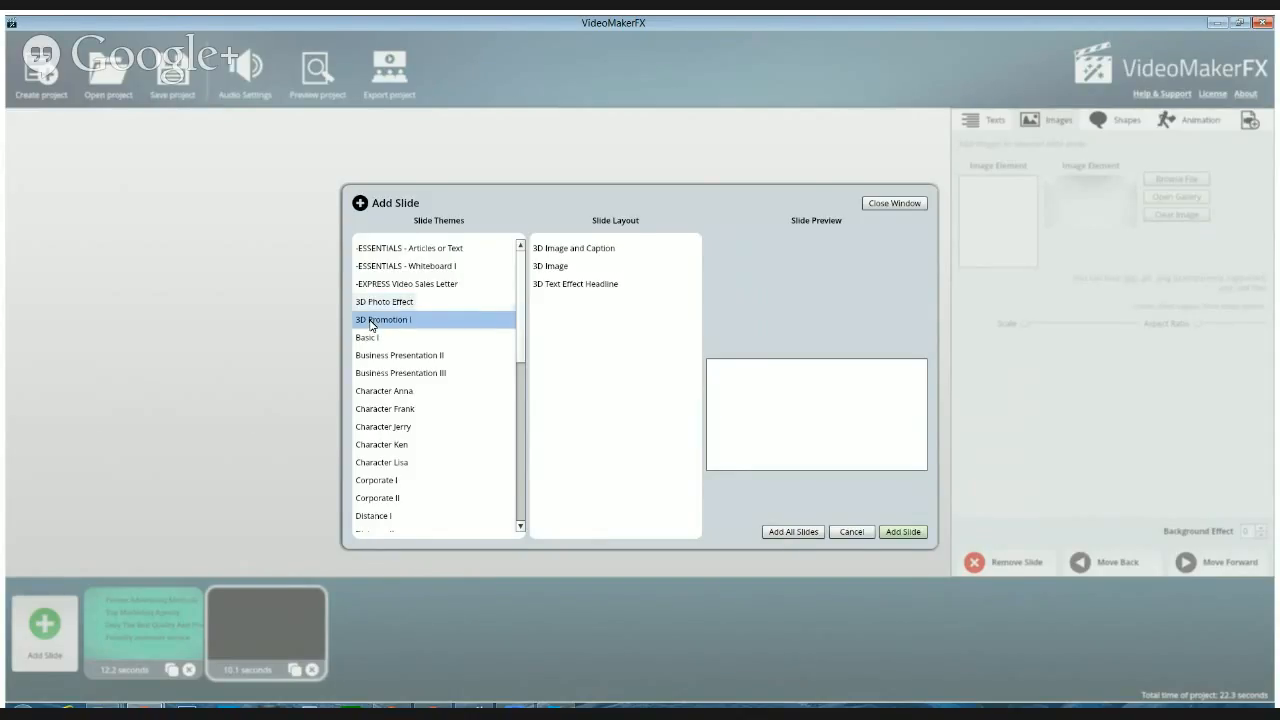
pyautogui.click(562, 251)
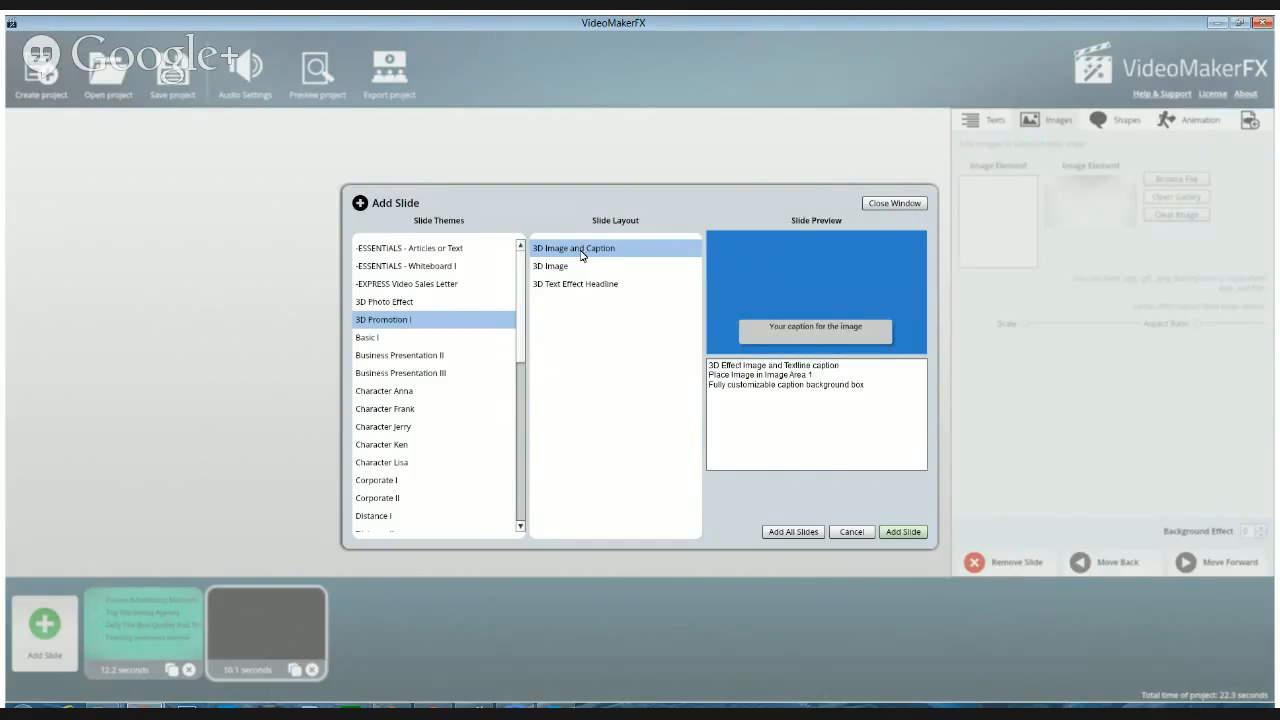
pyautogui.click(565, 270)
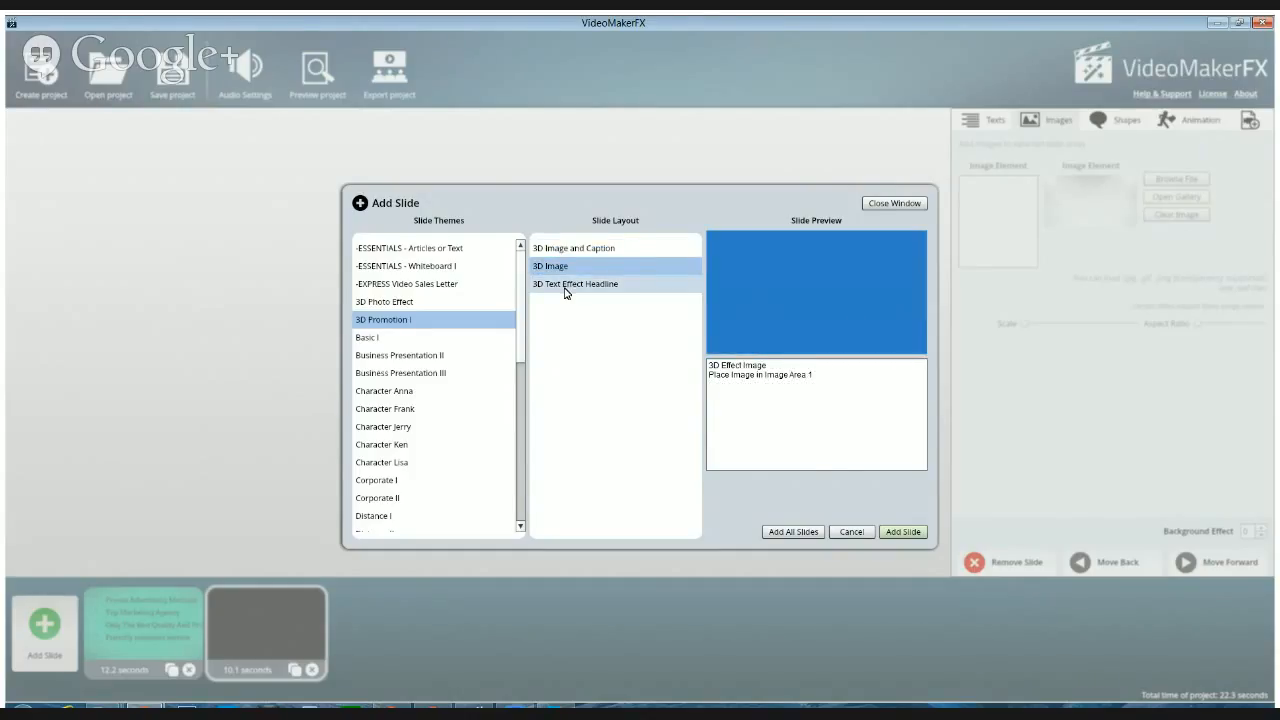
pyautogui.click(567, 288)
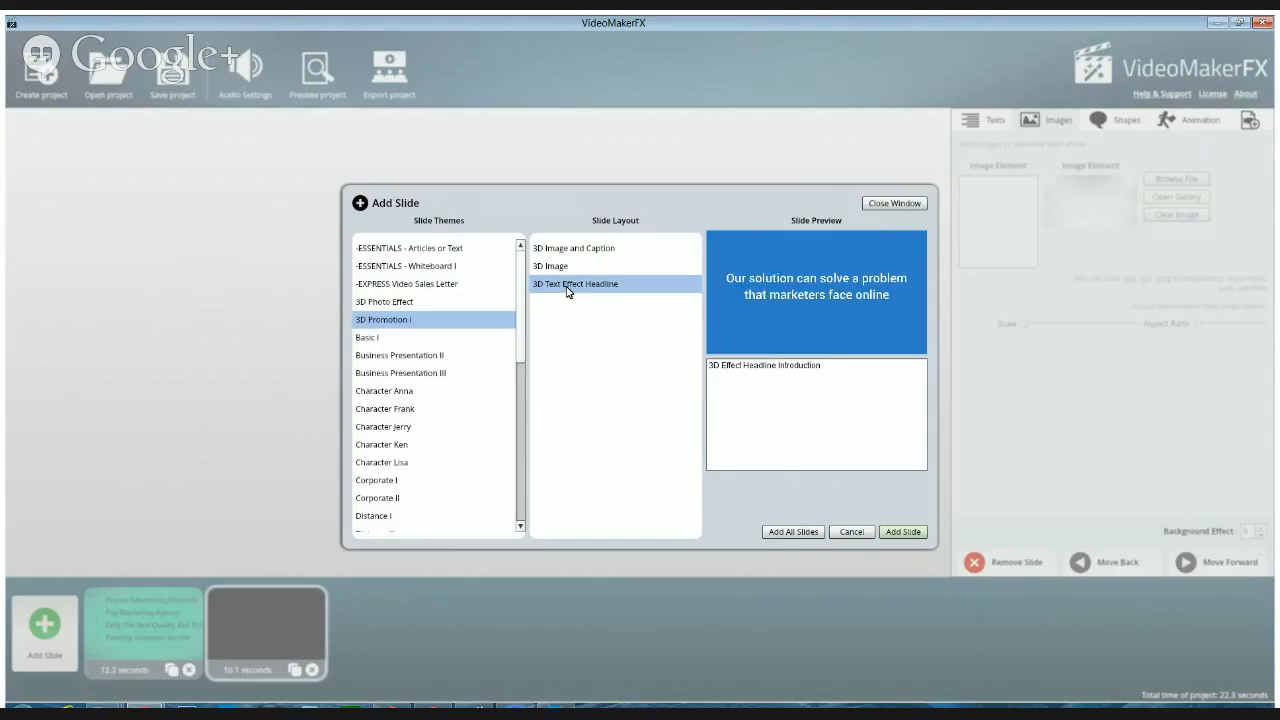
pyautogui.click(555, 270)
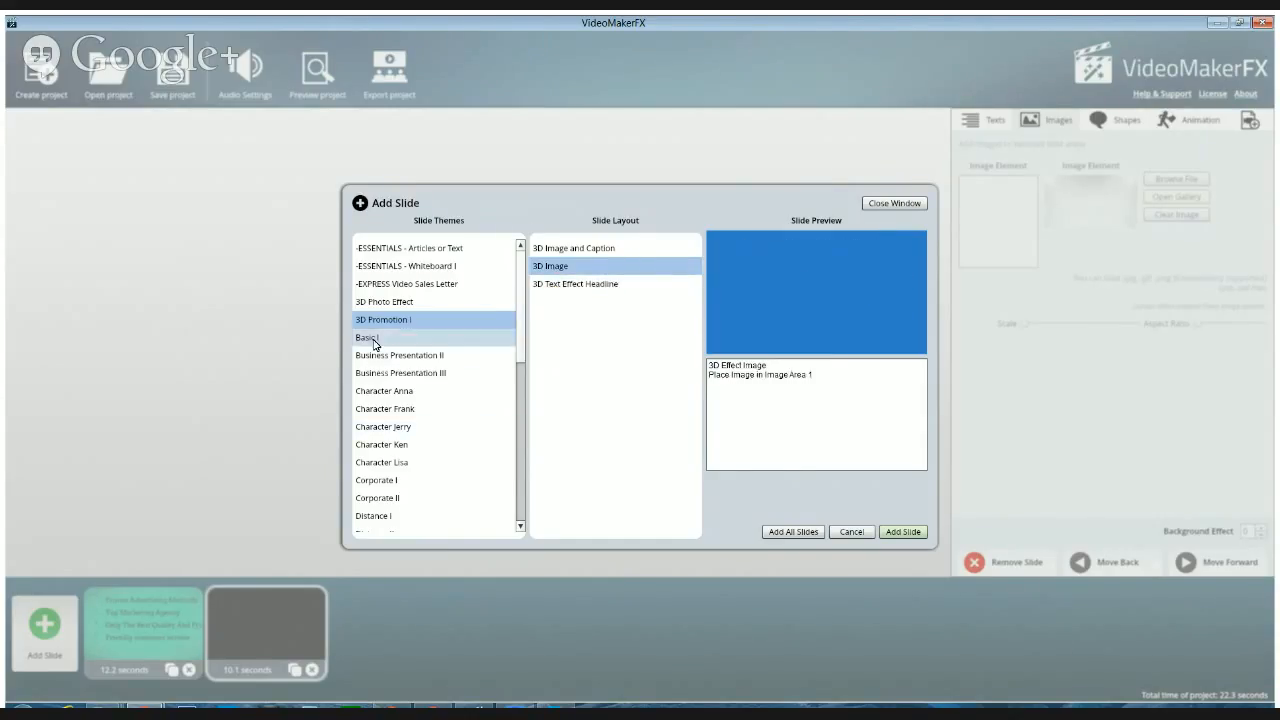
# Preview the central text, image center and image left layouts of the -EXPRESS Video Sales Letter theme
pyautogui.click(397, 286)
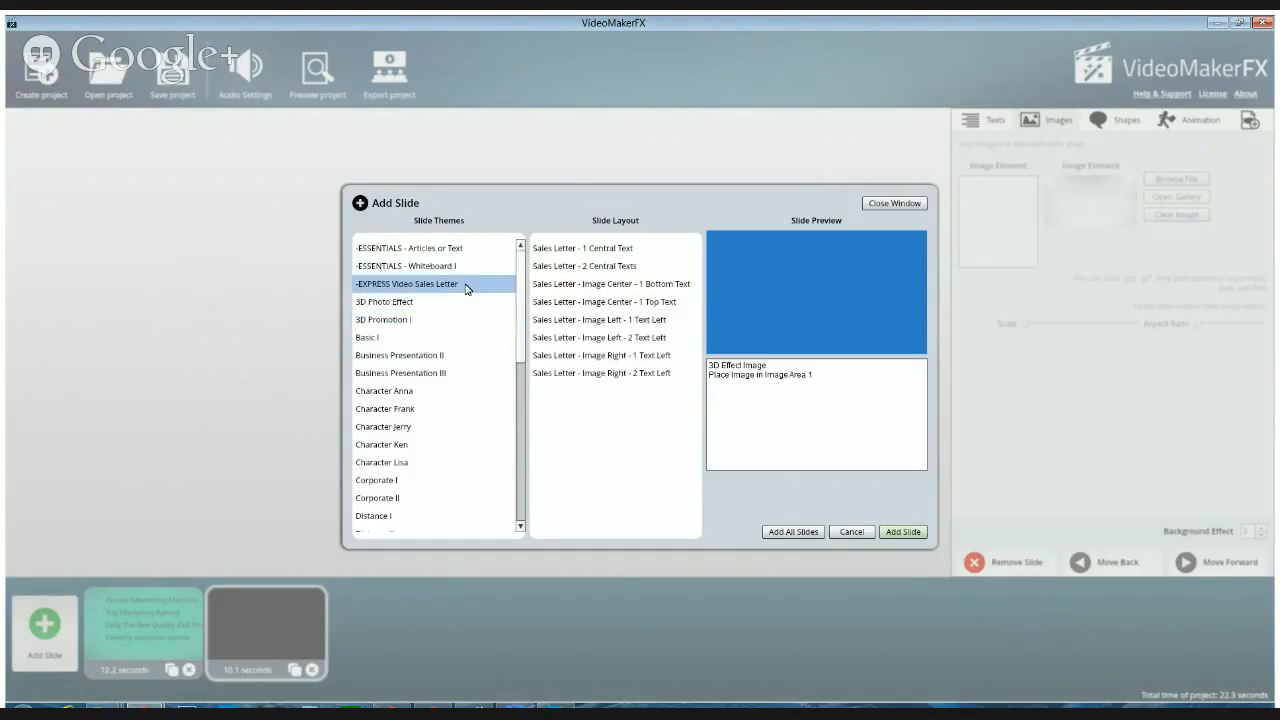
pyautogui.click(591, 251)
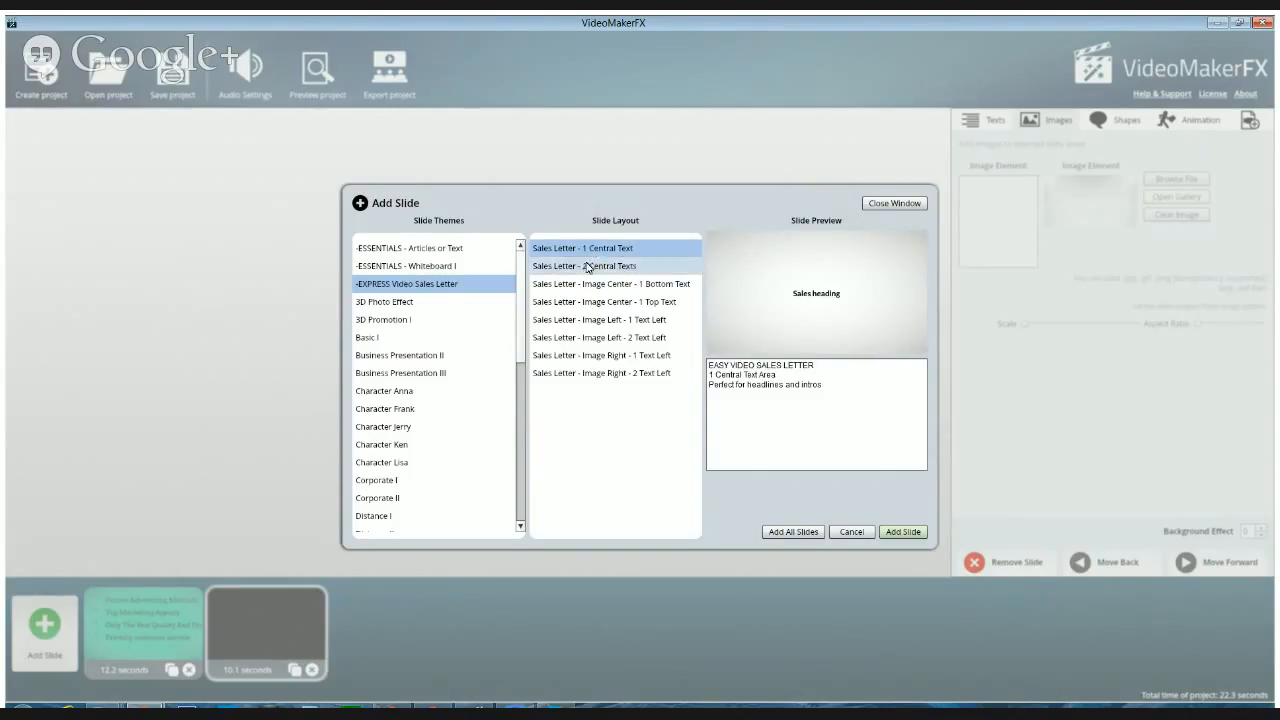
pyautogui.click(600, 267)
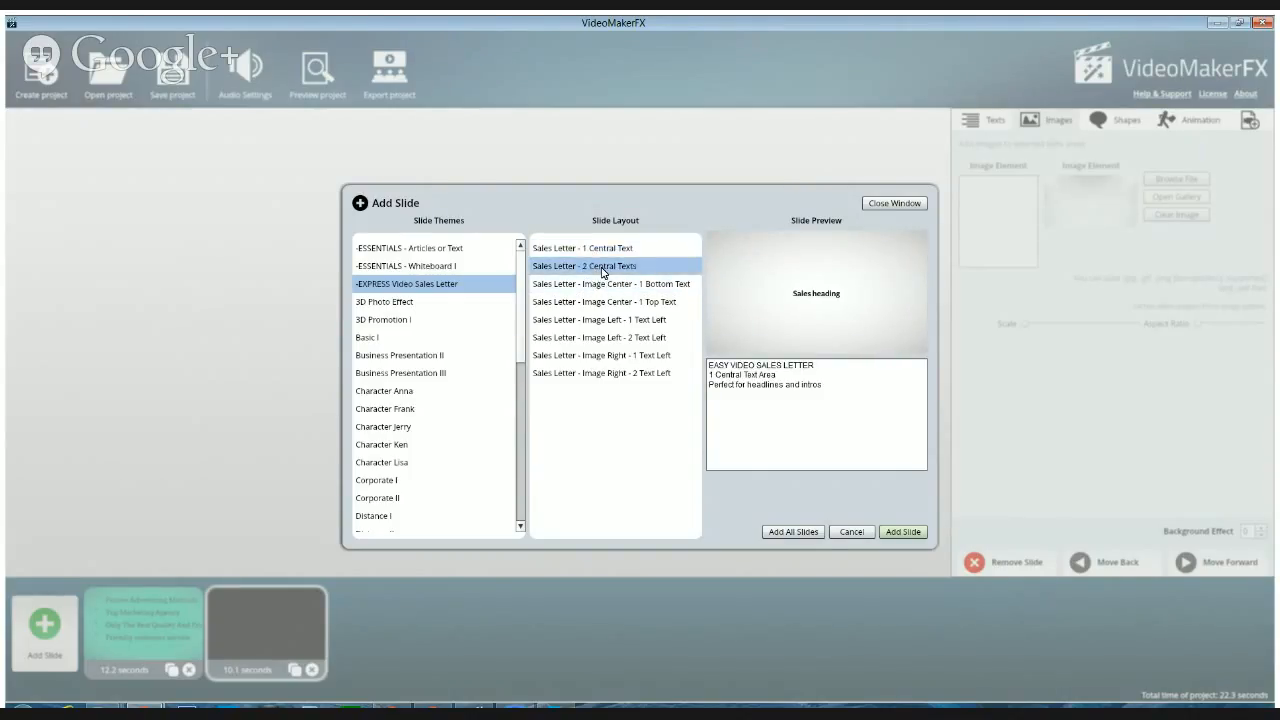
pyautogui.click(588, 285)
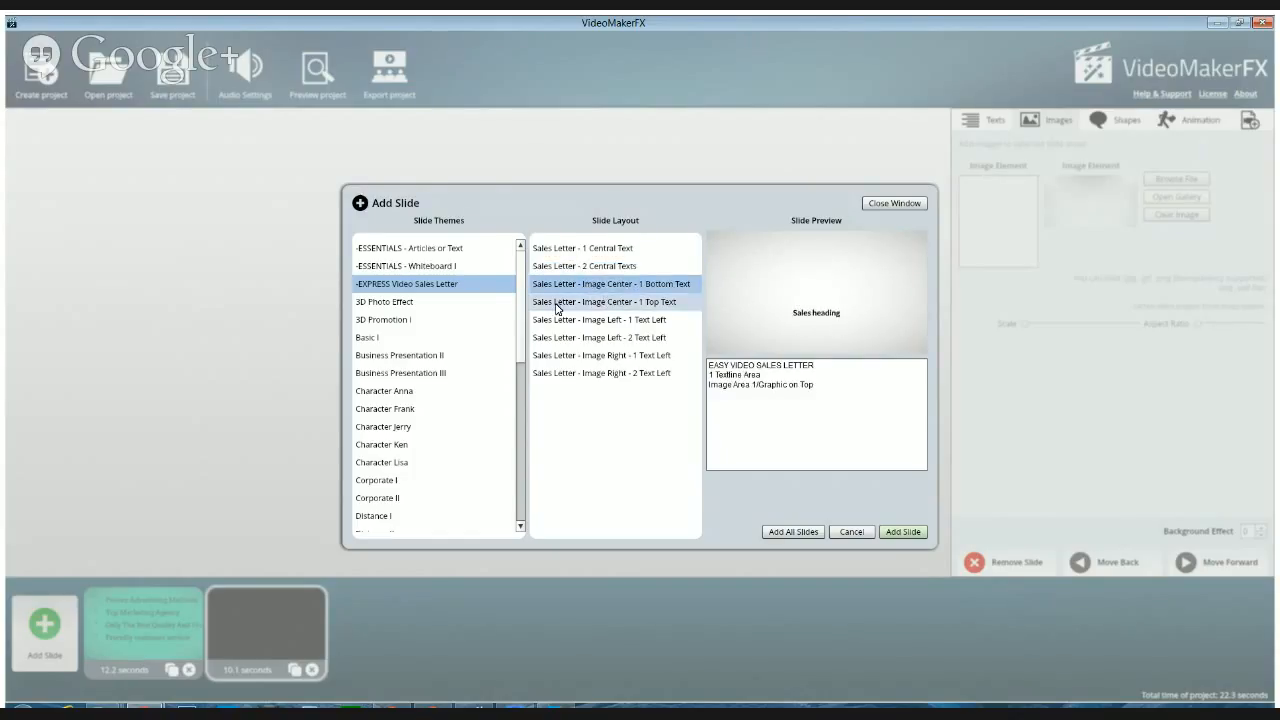
pyautogui.click(557, 303)
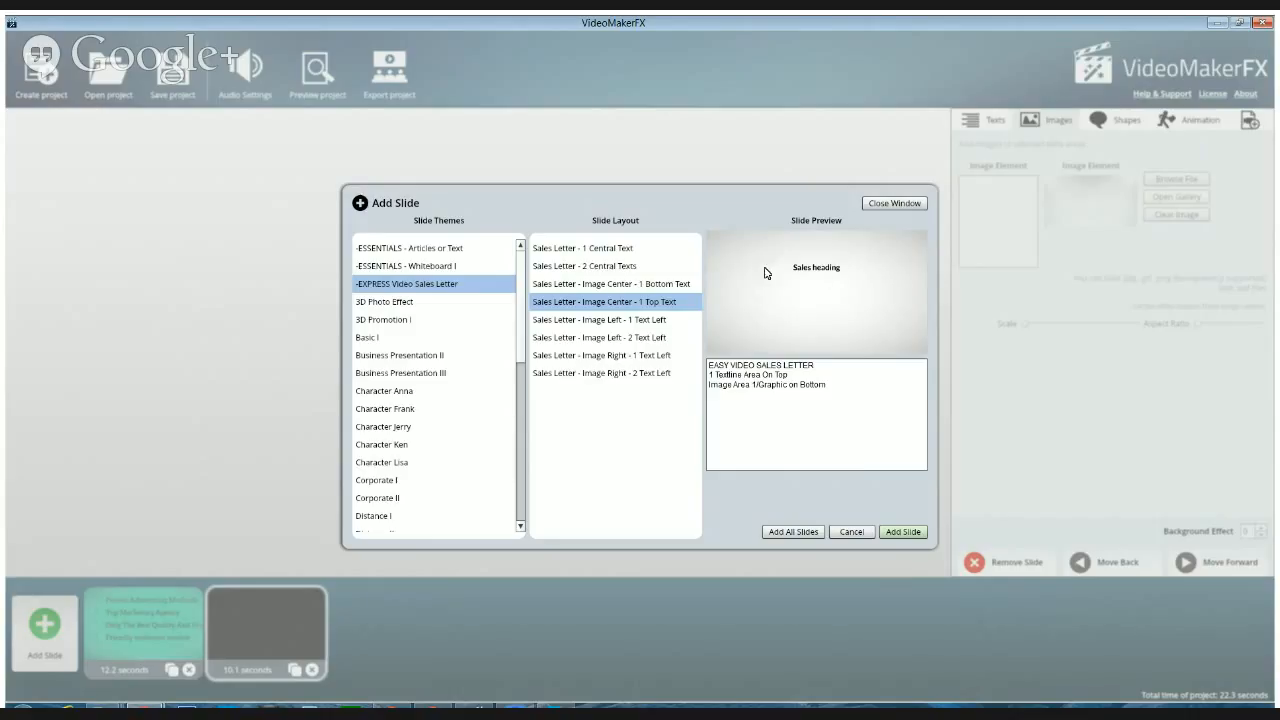
pyautogui.click(585, 321)
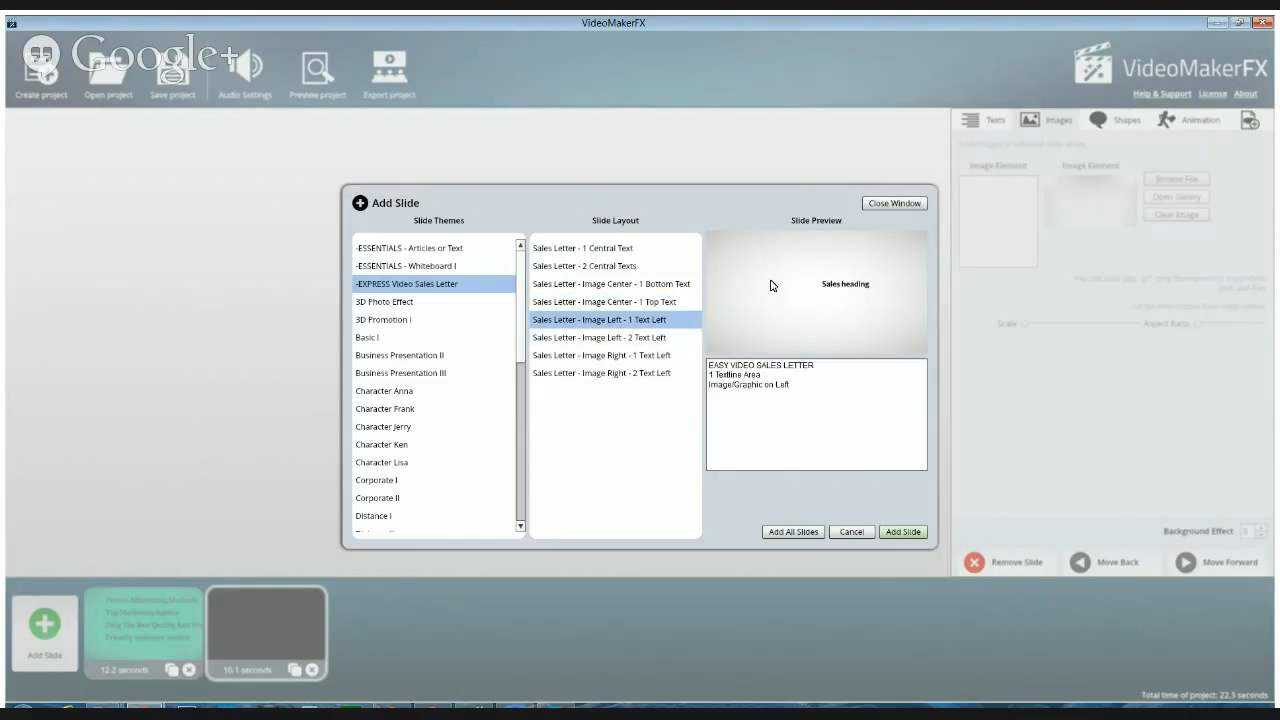
pyautogui.click(577, 340)
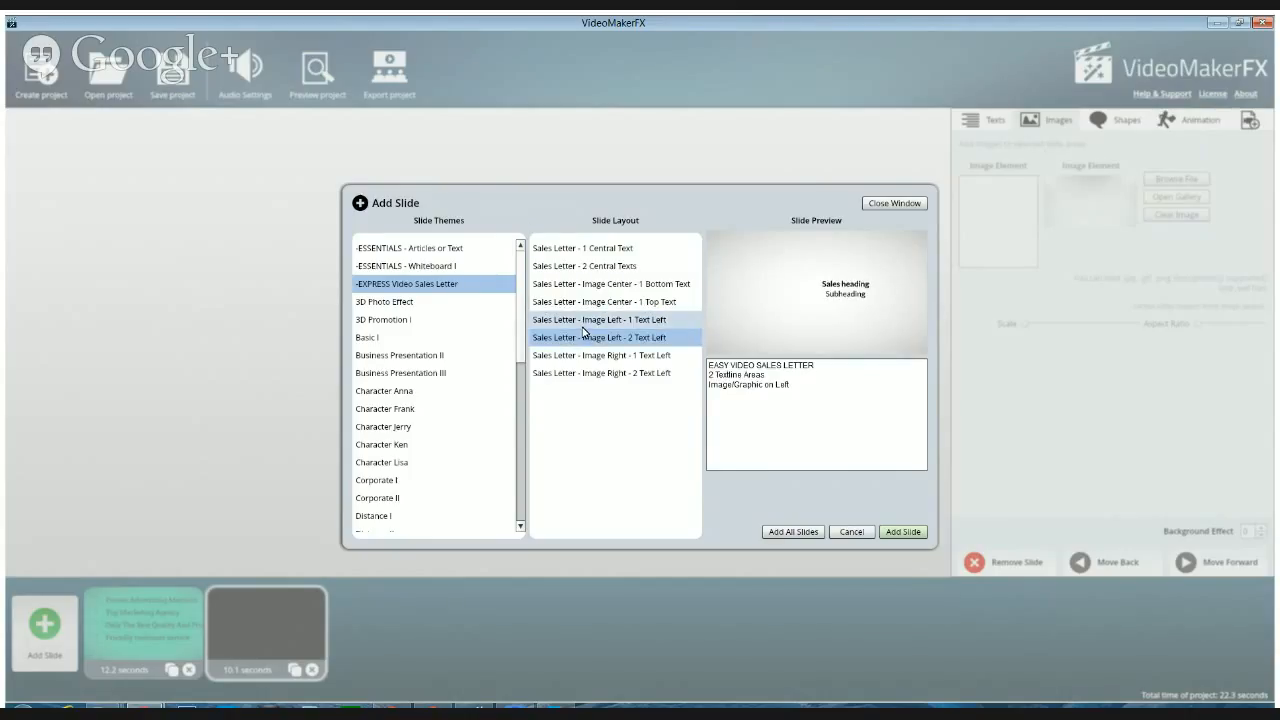
pyautogui.click(584, 324)
pyautogui.click(585, 287)
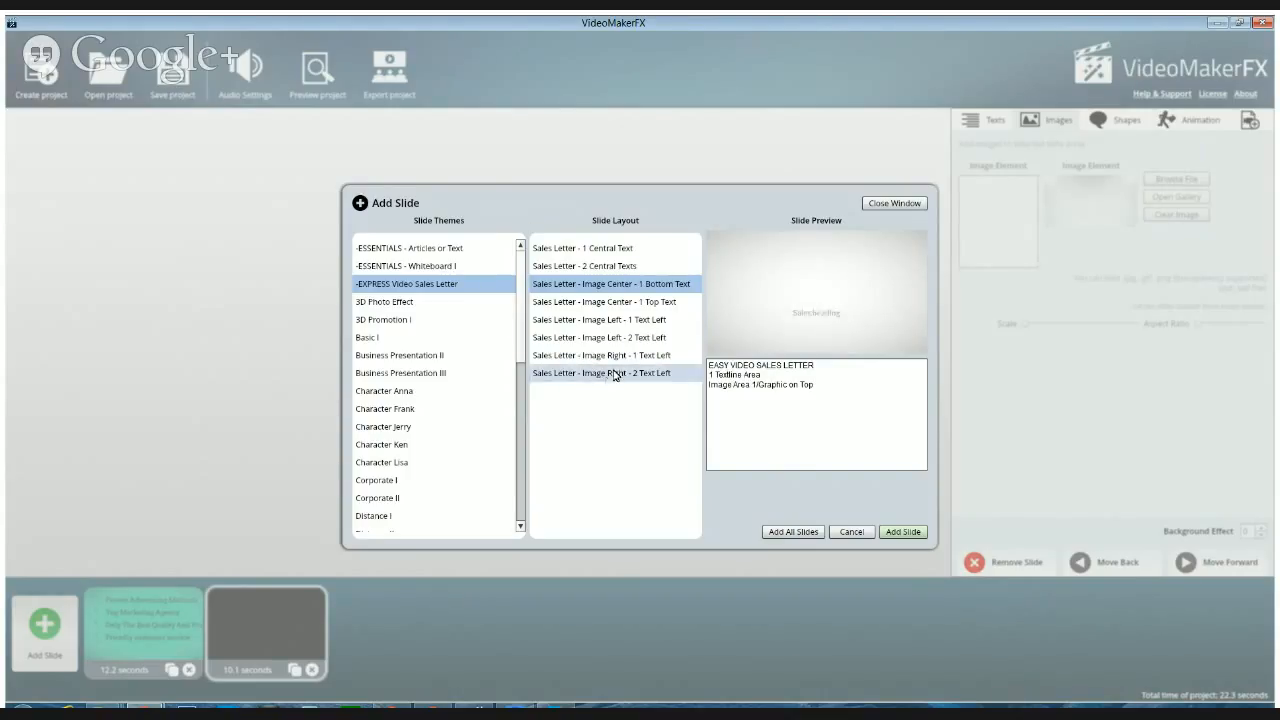
# Preview the layouts of the -ESSENTIALS - Whiteboard I theme and add the Whiteboard - Hand Place slide to the project
pyautogui.click(412, 267)
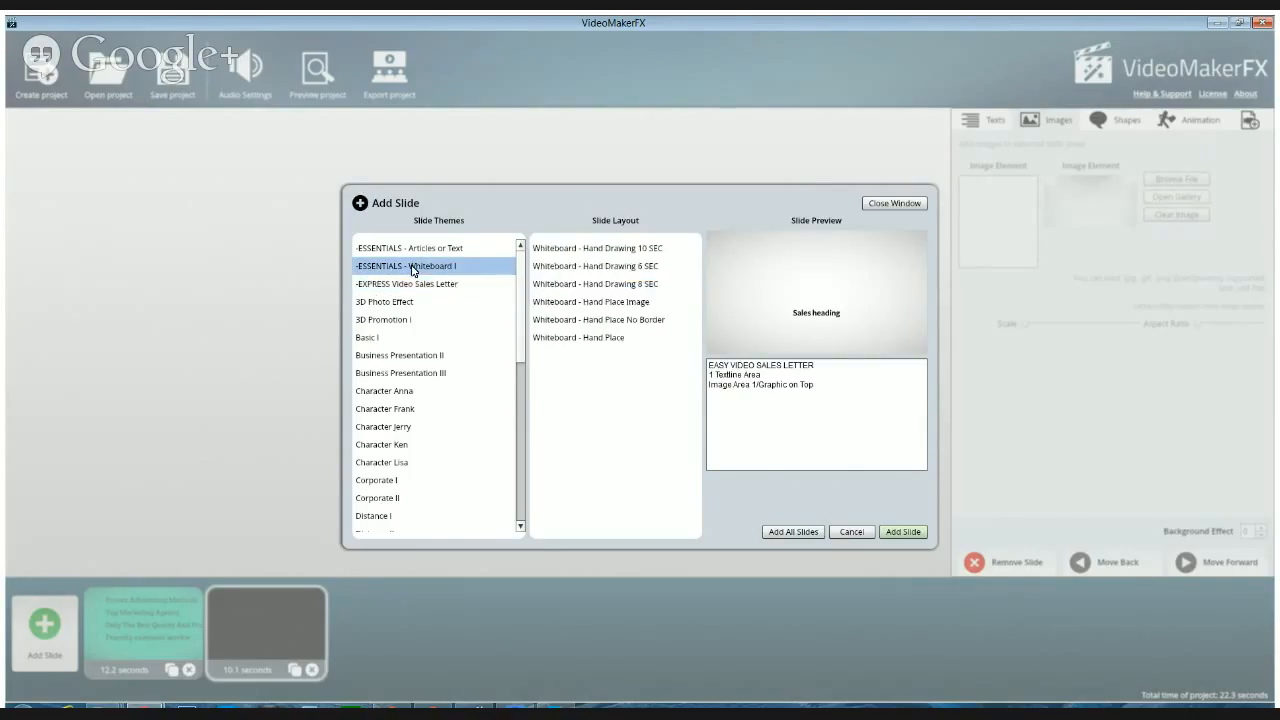
pyautogui.click(613, 252)
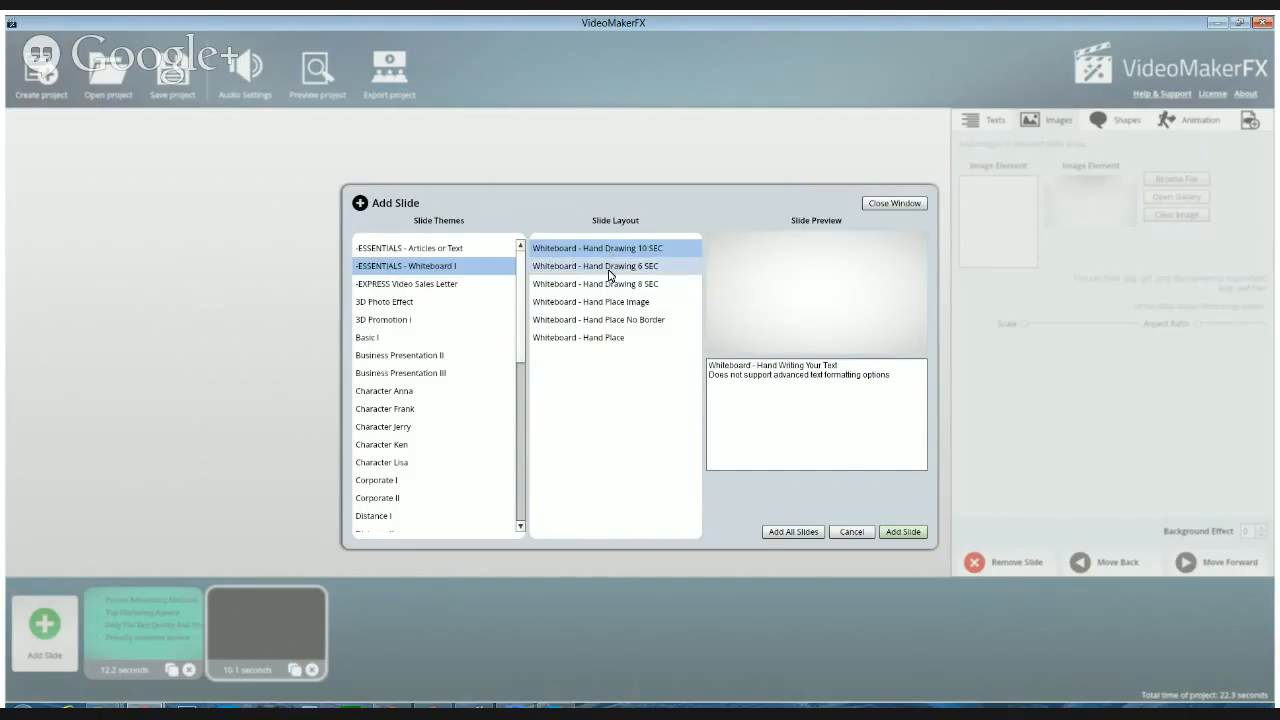
pyautogui.click(609, 268)
pyautogui.click(605, 287)
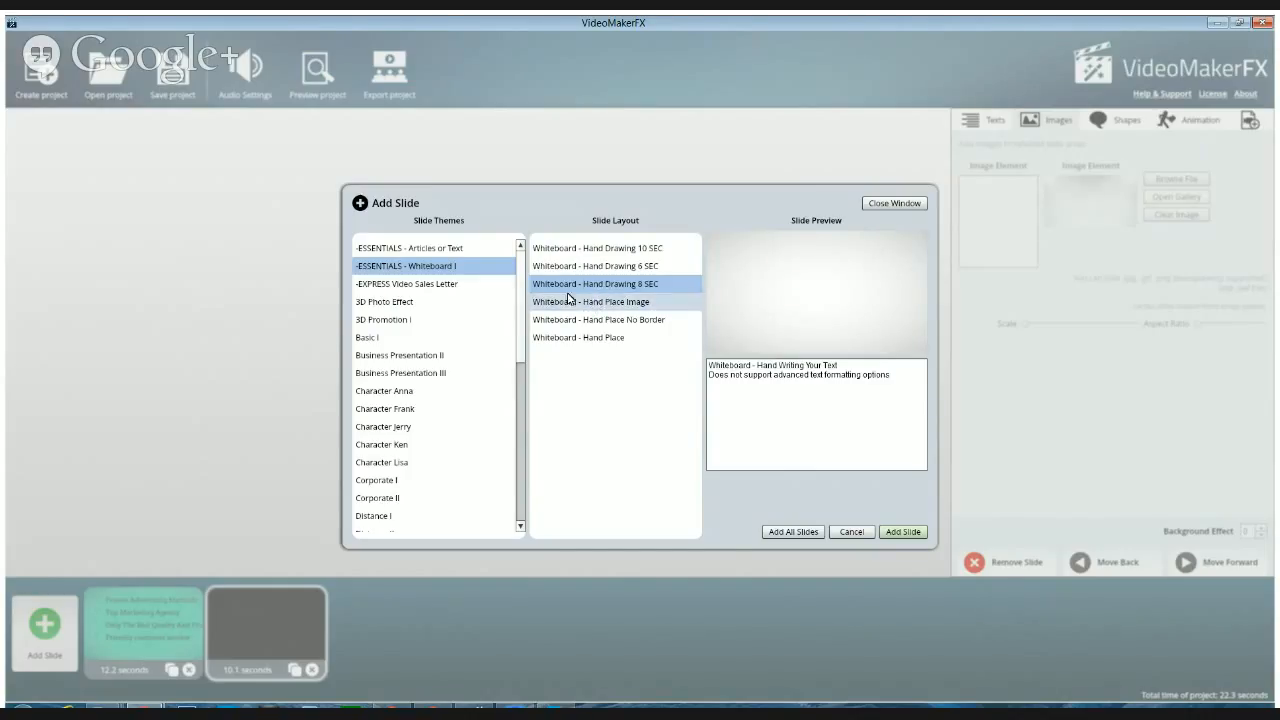
pyautogui.click(637, 303)
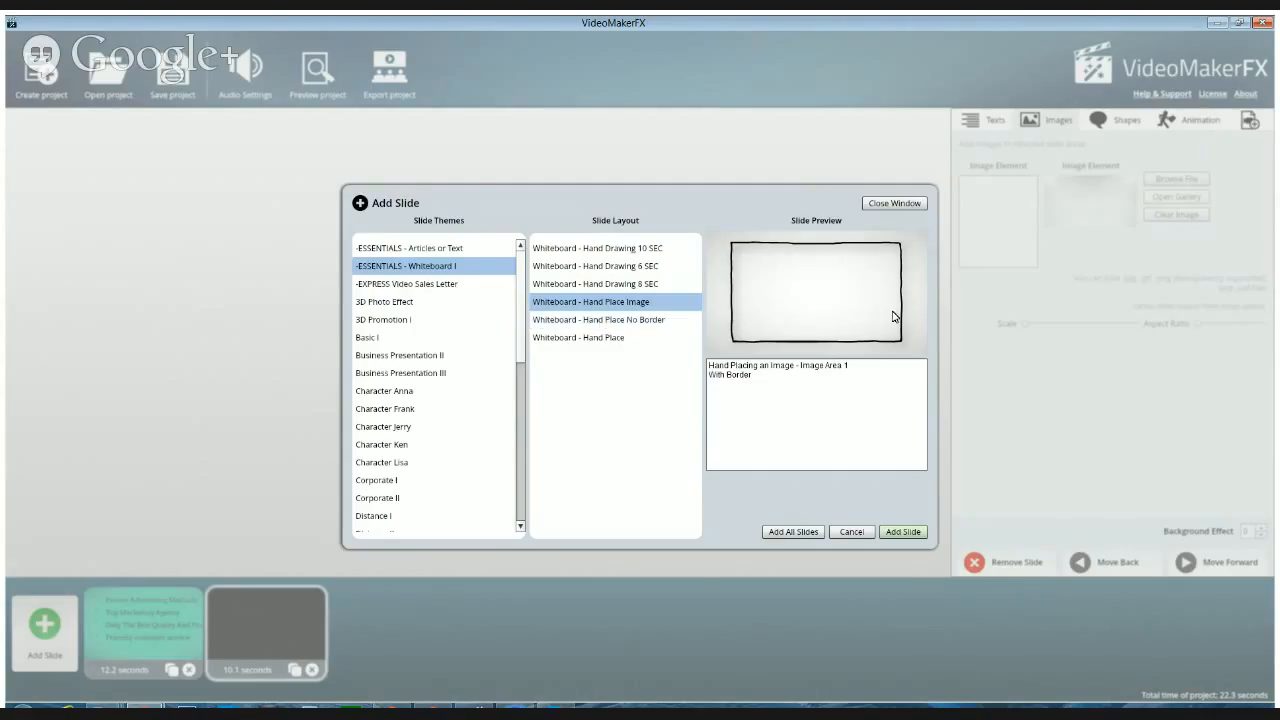
pyautogui.click(636, 324)
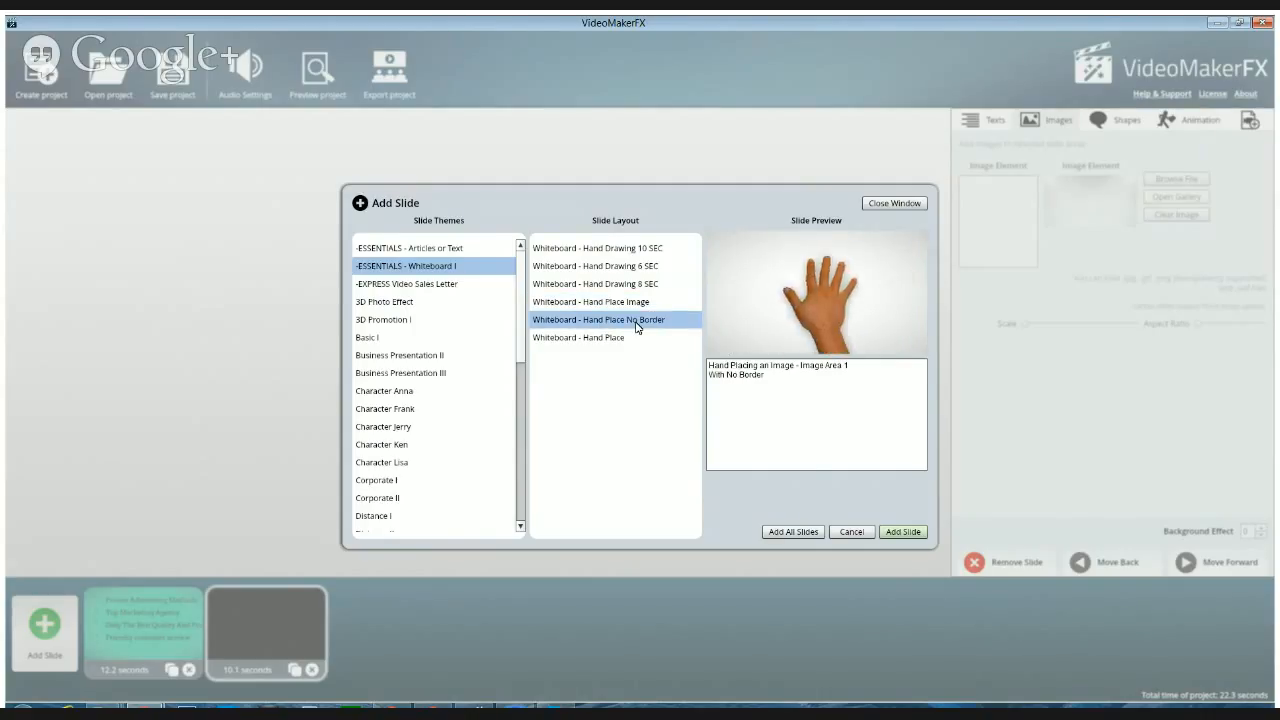
pyautogui.click(603, 340)
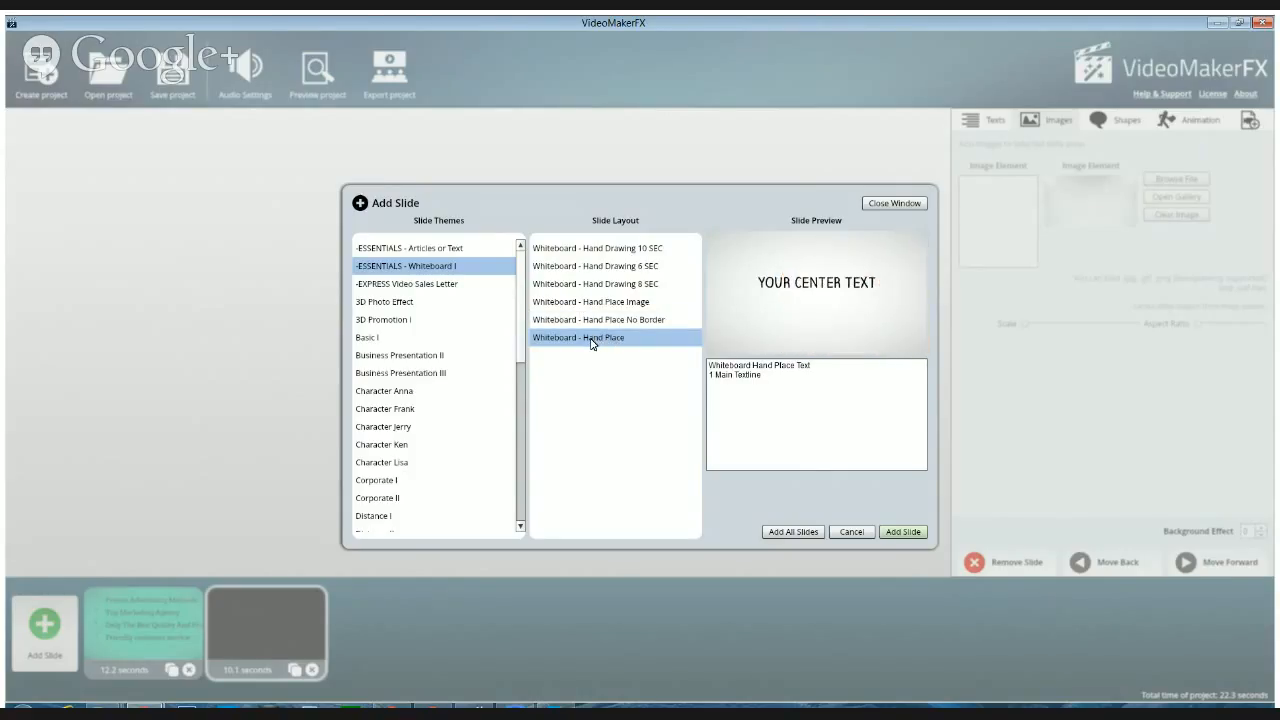
pyautogui.click(903, 532)
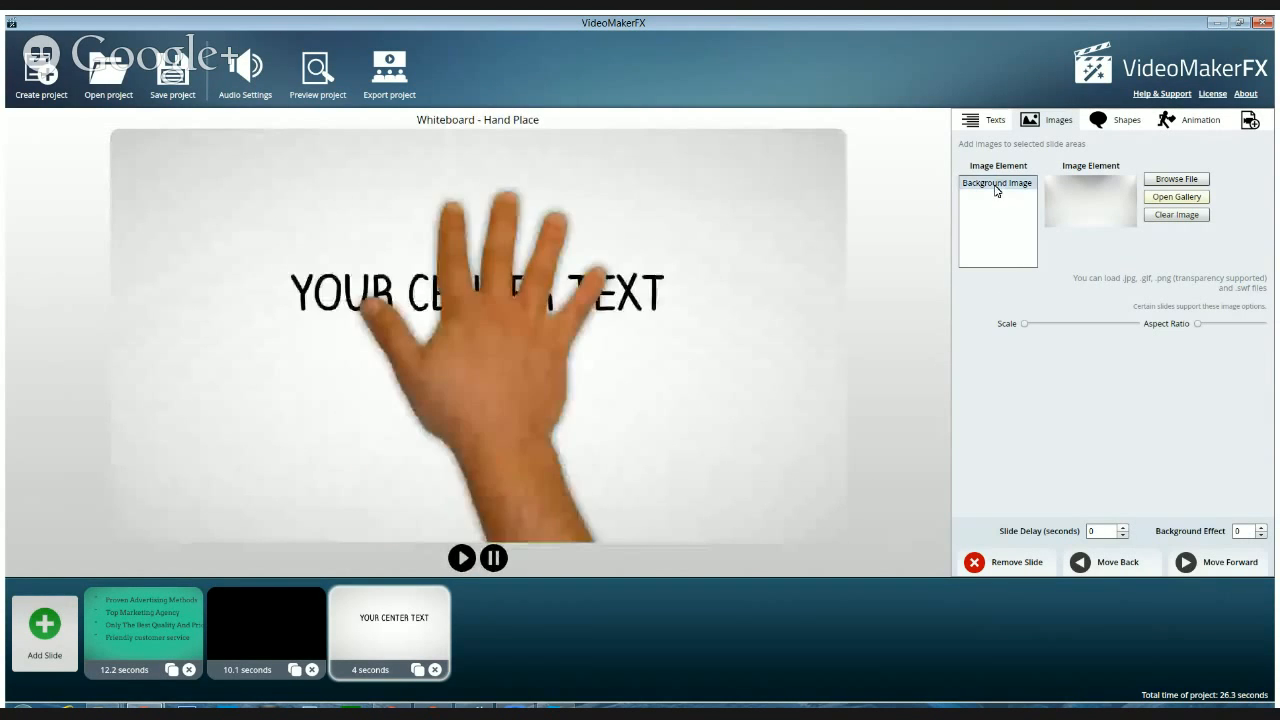
# Set the background image of the Whiteboard - Hand Place slide to 02.jpg from the Backgrounds - Studio gallery category
pyautogui.click(1025, 188)
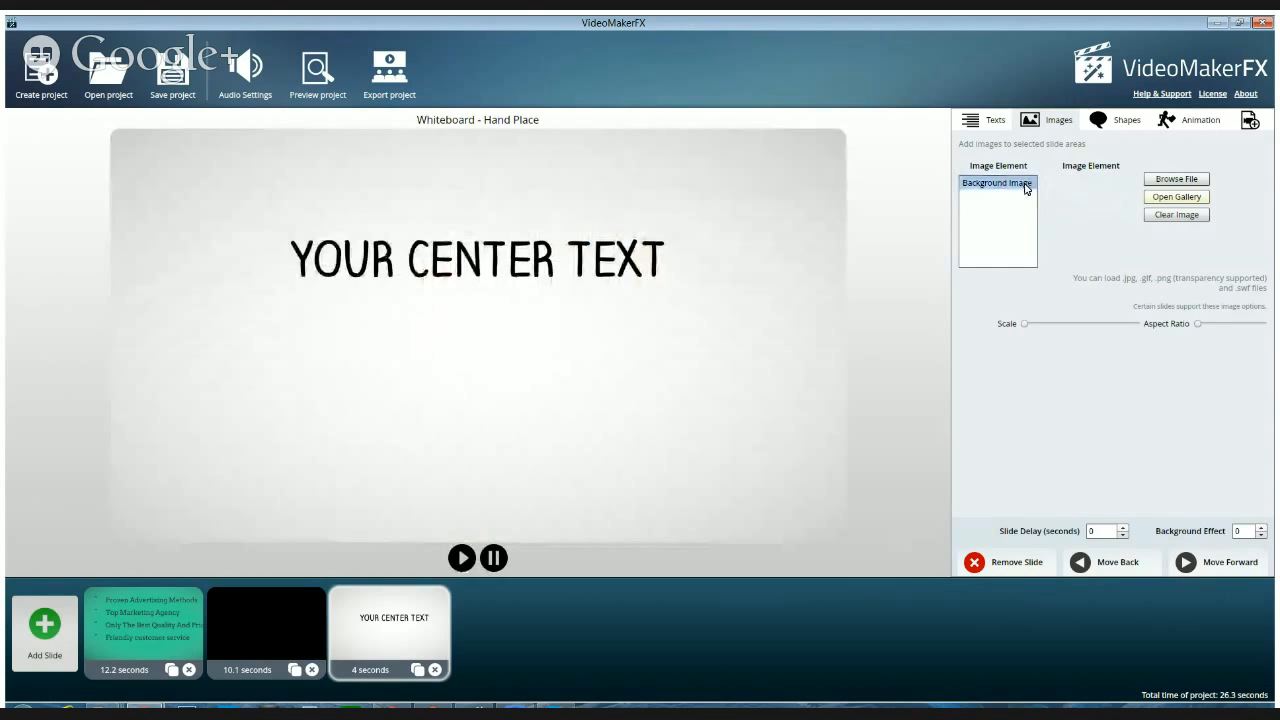
pyautogui.click(1172, 197)
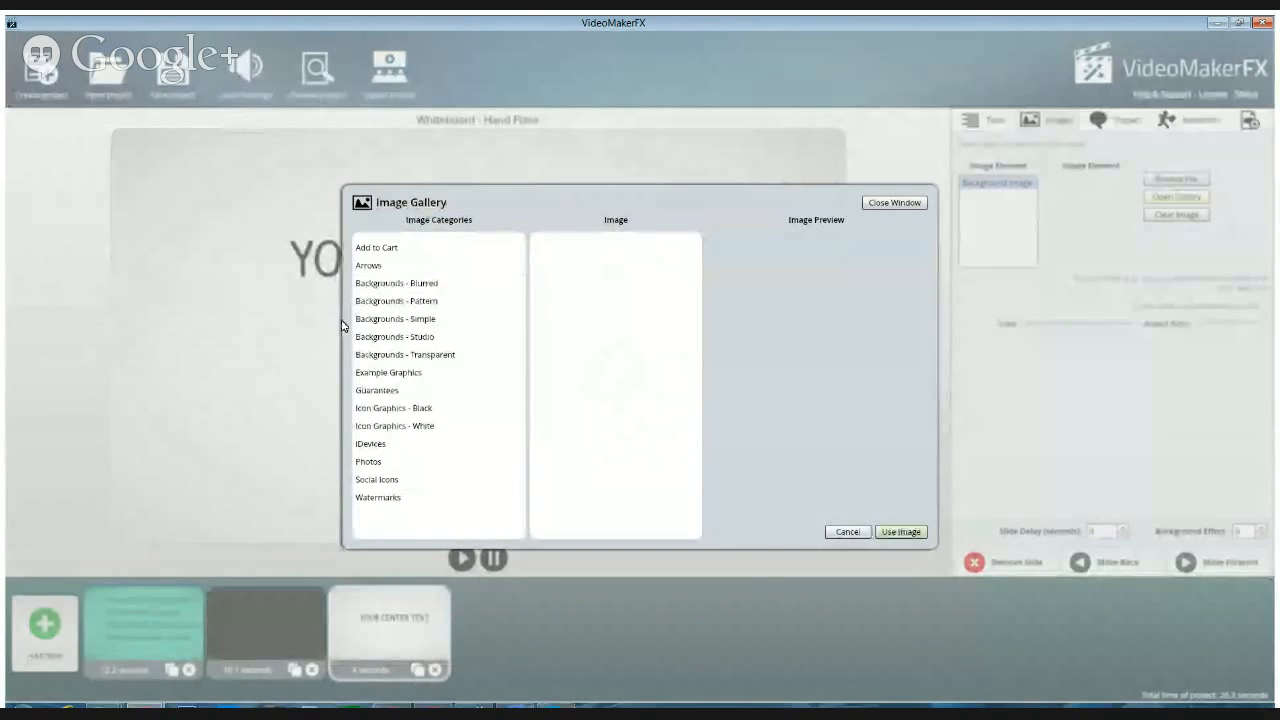
pyautogui.click(391, 337)
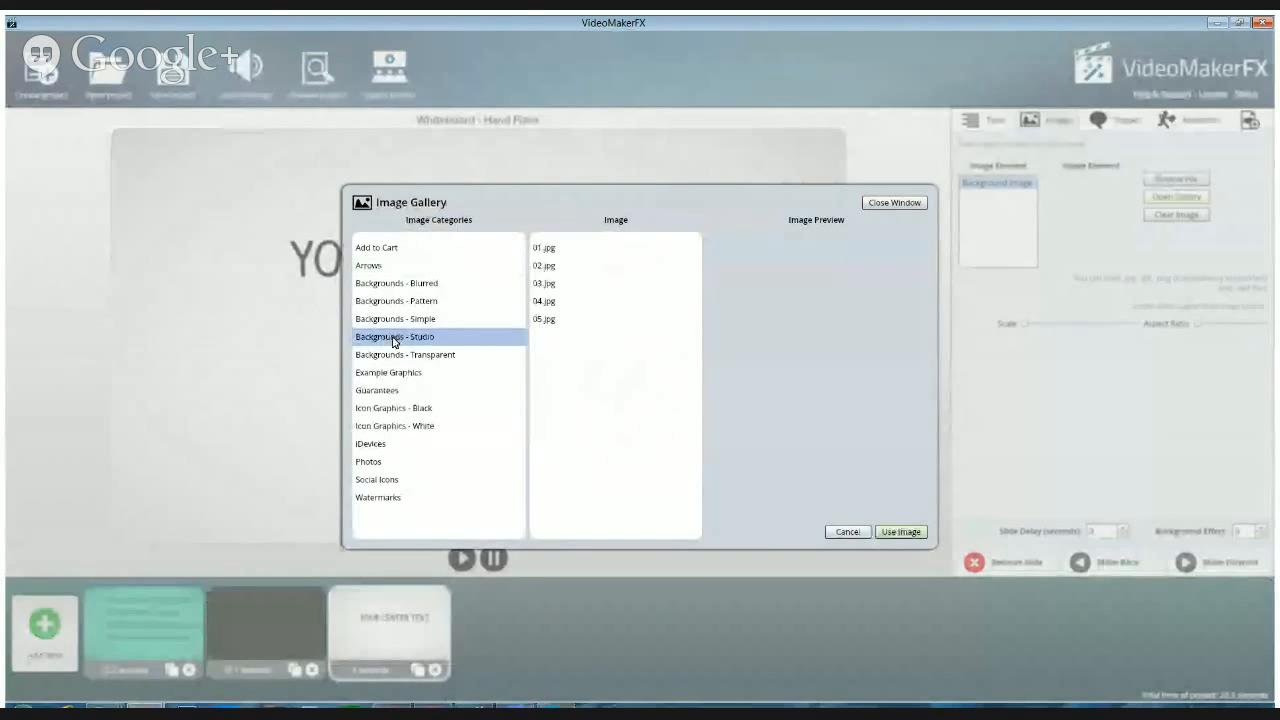
pyautogui.click(551, 268)
pyautogui.click(905, 534)
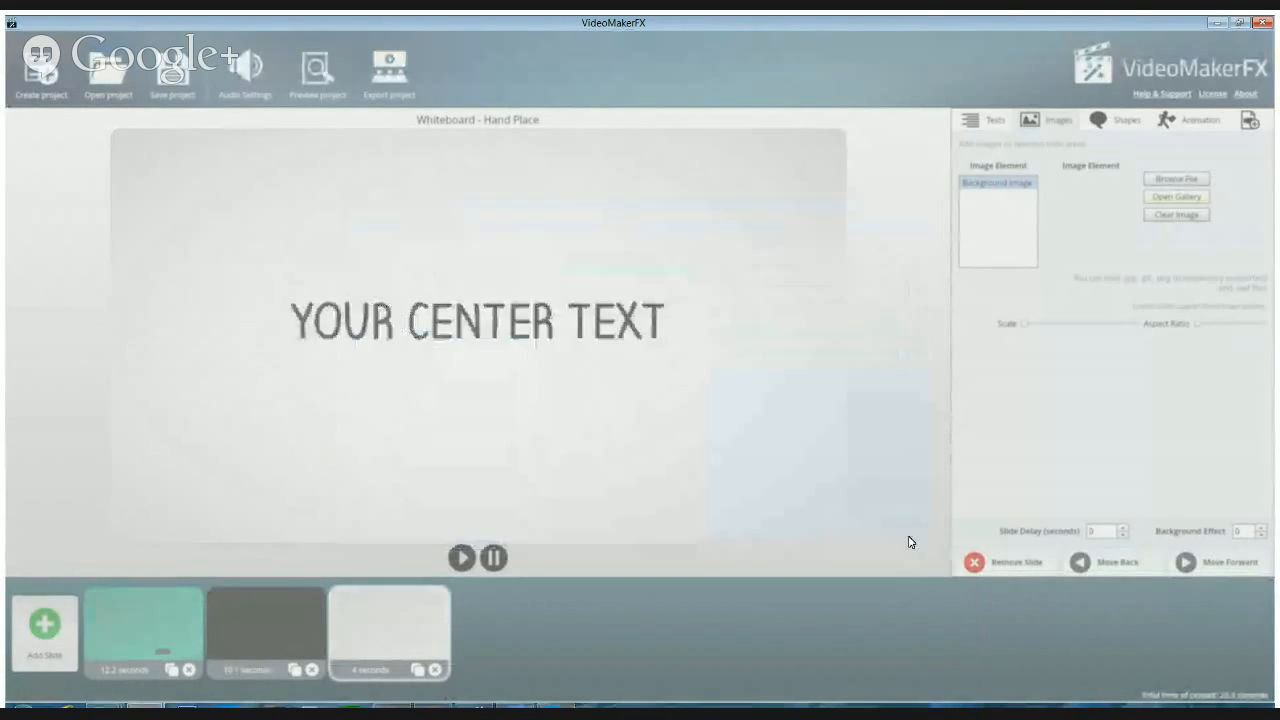
pyautogui.click(374, 622)
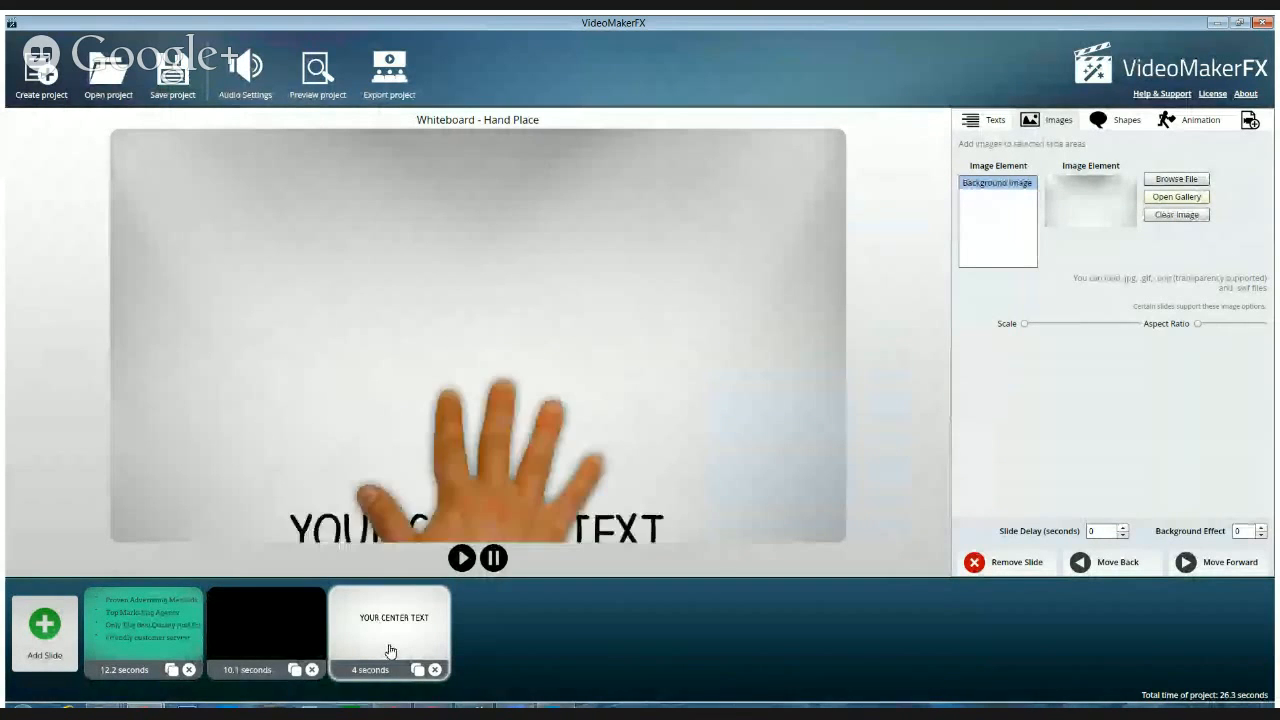
# Move the Whiteboard - Hand Place slide to the start of the timeline and replace its center text with "The Blogging With"
pyautogui.moveTo(390, 651); pyautogui.dragTo(97, 655)
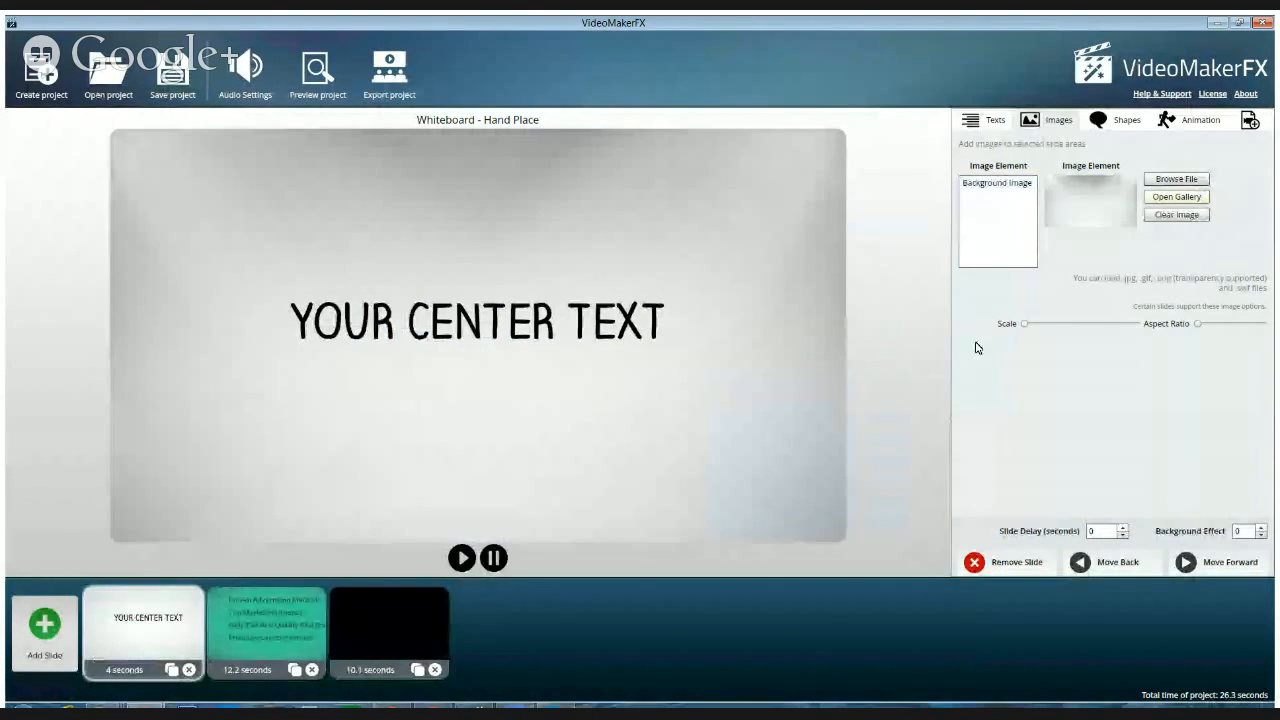
pyautogui.click(983, 121)
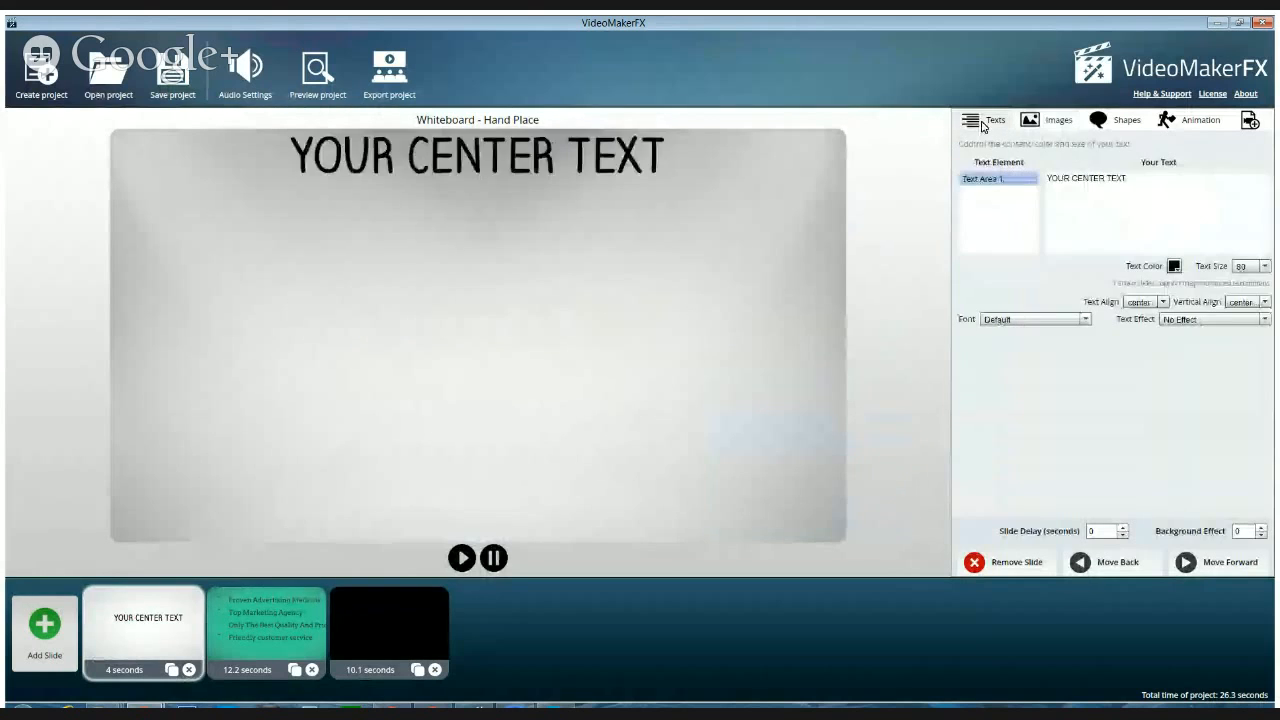
pyautogui.click(1136, 178)
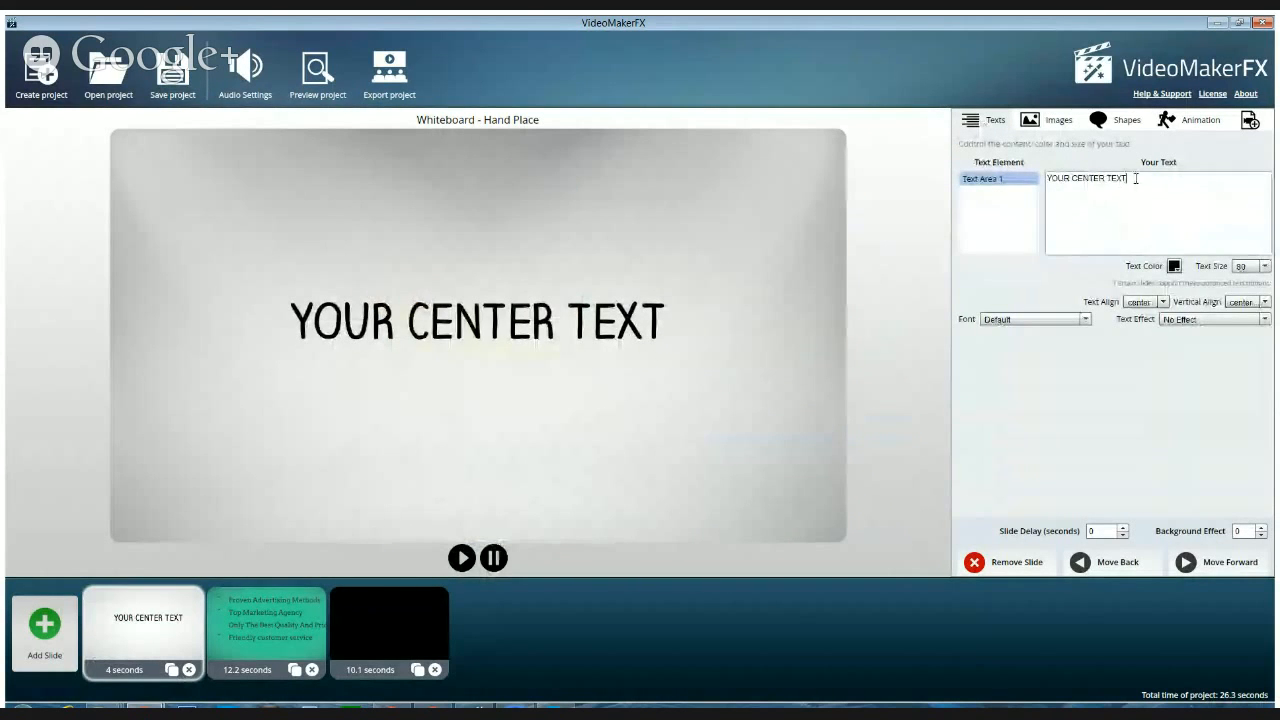
pyautogui.moveTo(1136, 178); pyautogui.dragTo(1048, 176)
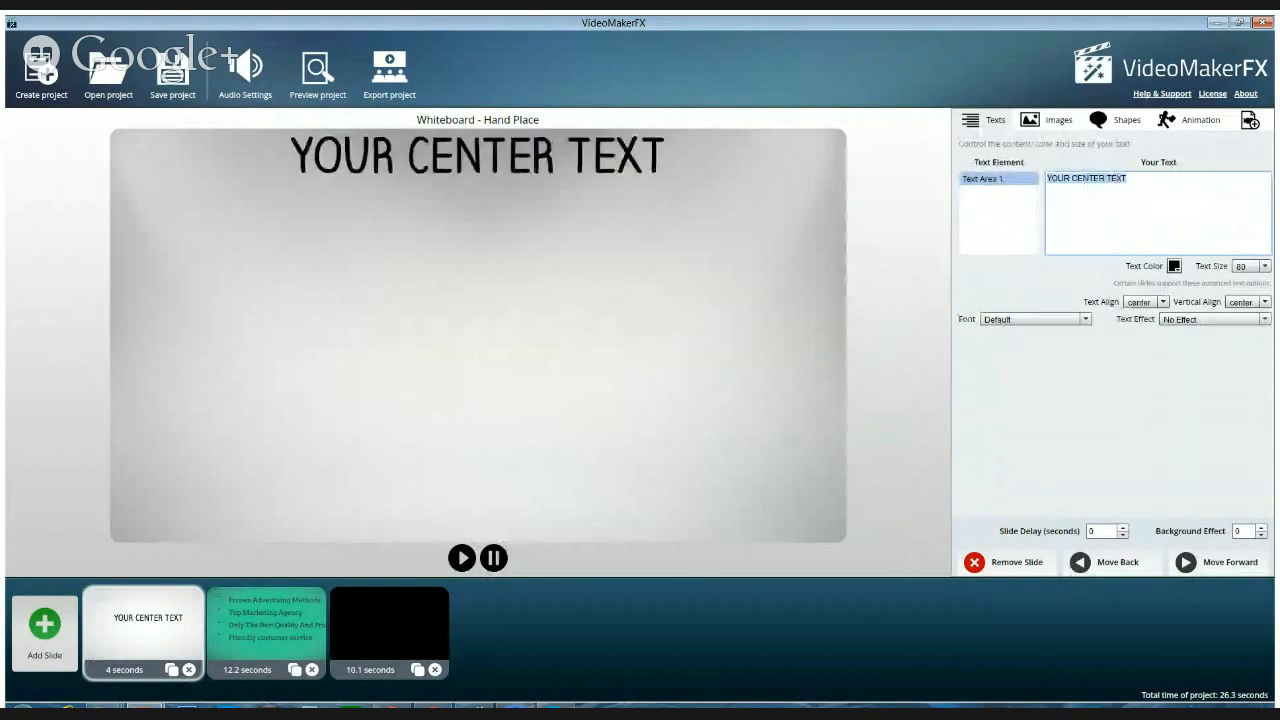
pyautogui.write('The Bloggi')
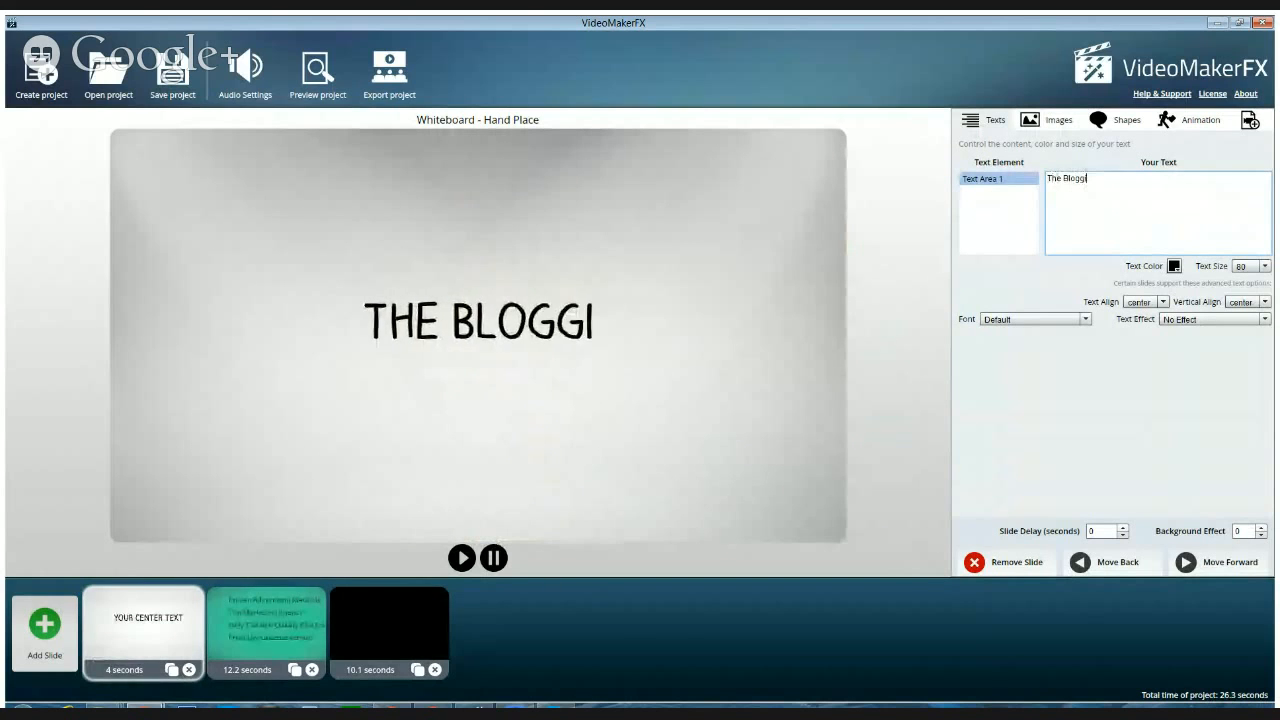
pyautogui.write('ng With')
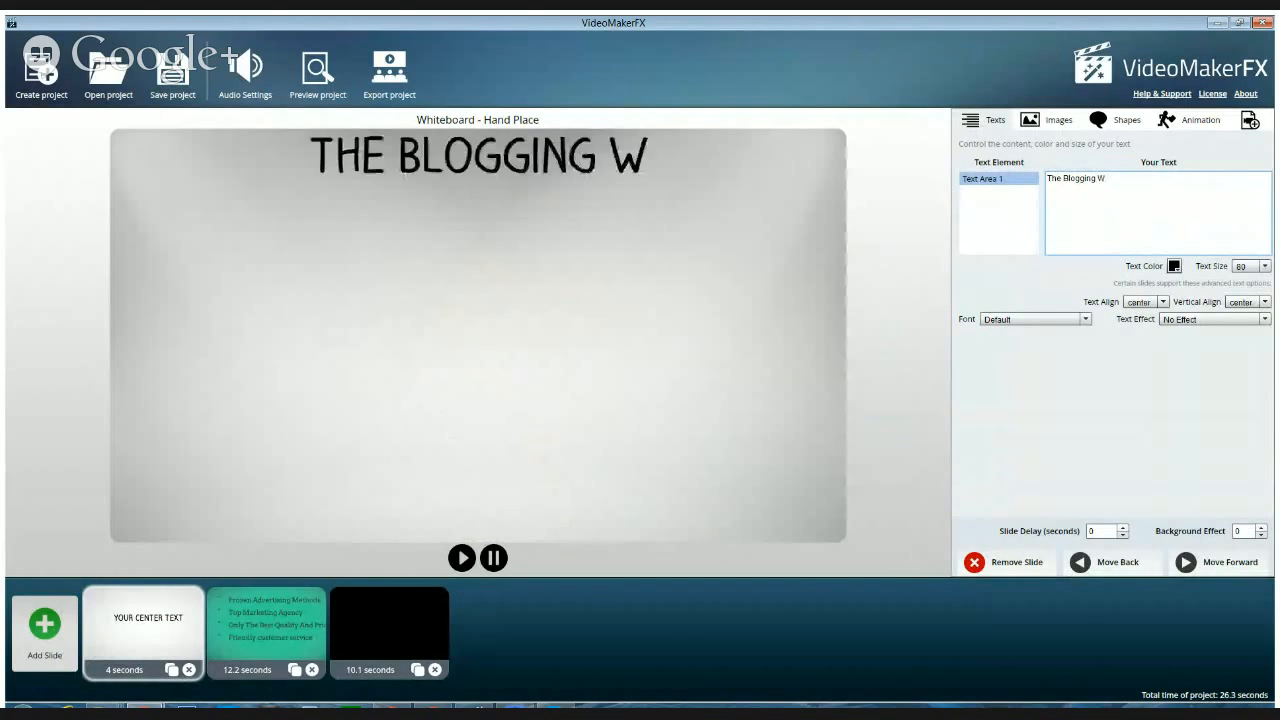
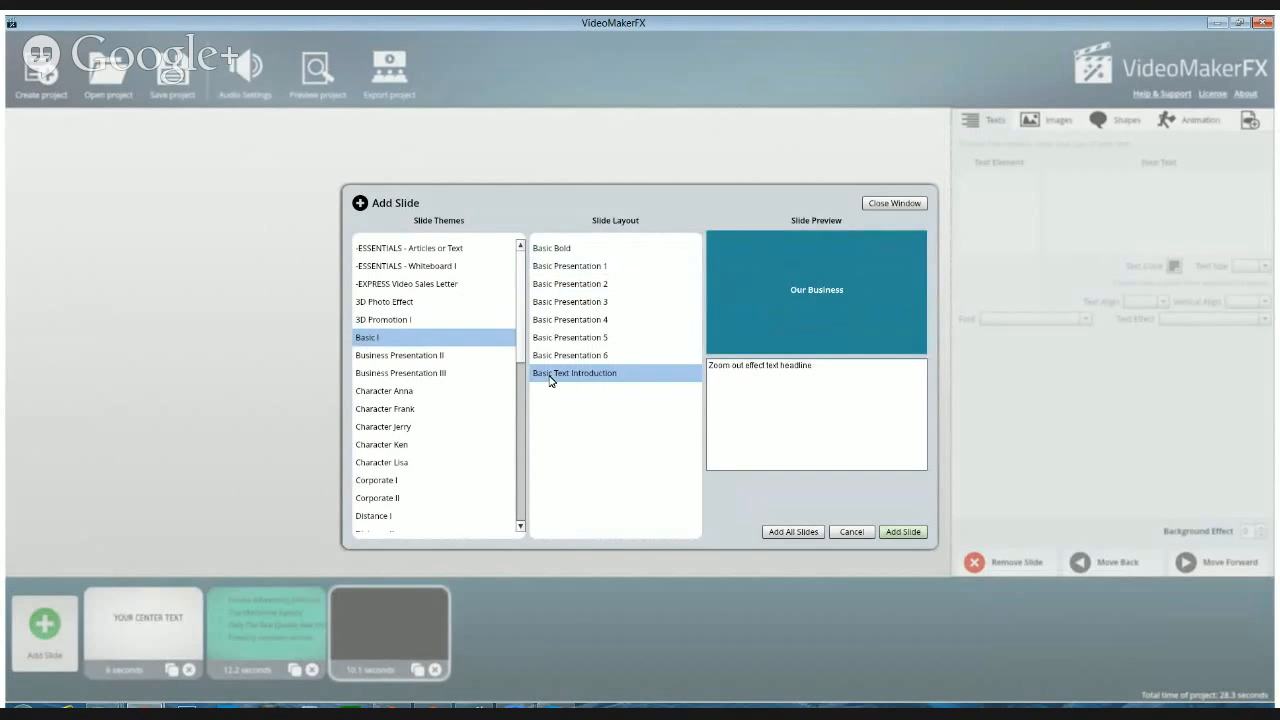
# Add the Basic Text Introduction slide and set its background image to 02.jpg from the Backgrounds - Studio gallery category
pyautogui.click(903, 532)
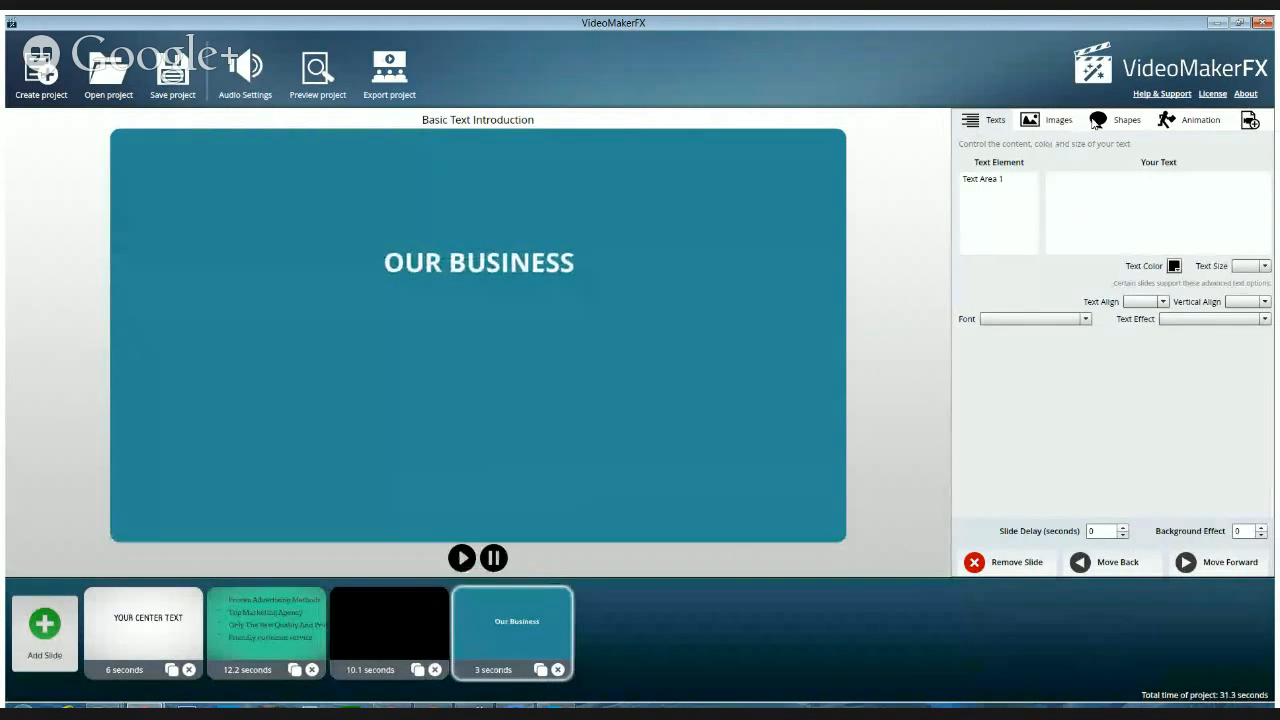
pyautogui.click(1058, 122)
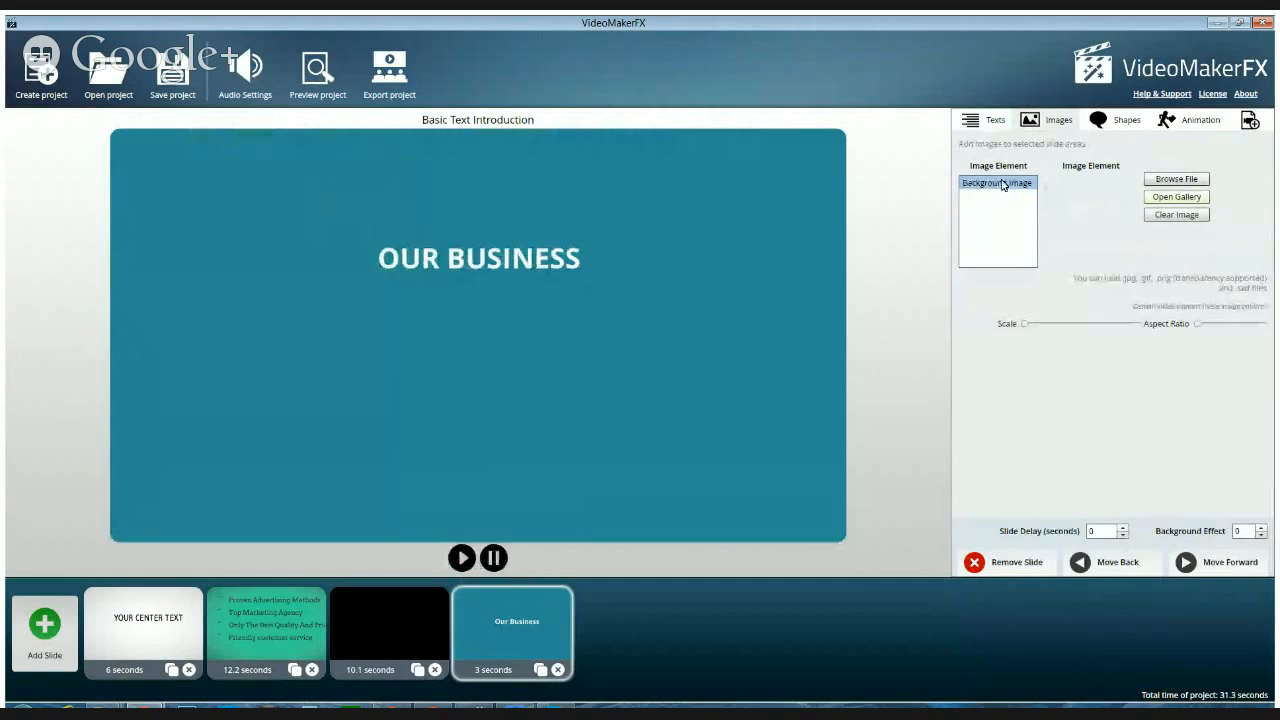
pyautogui.click(1152, 199)
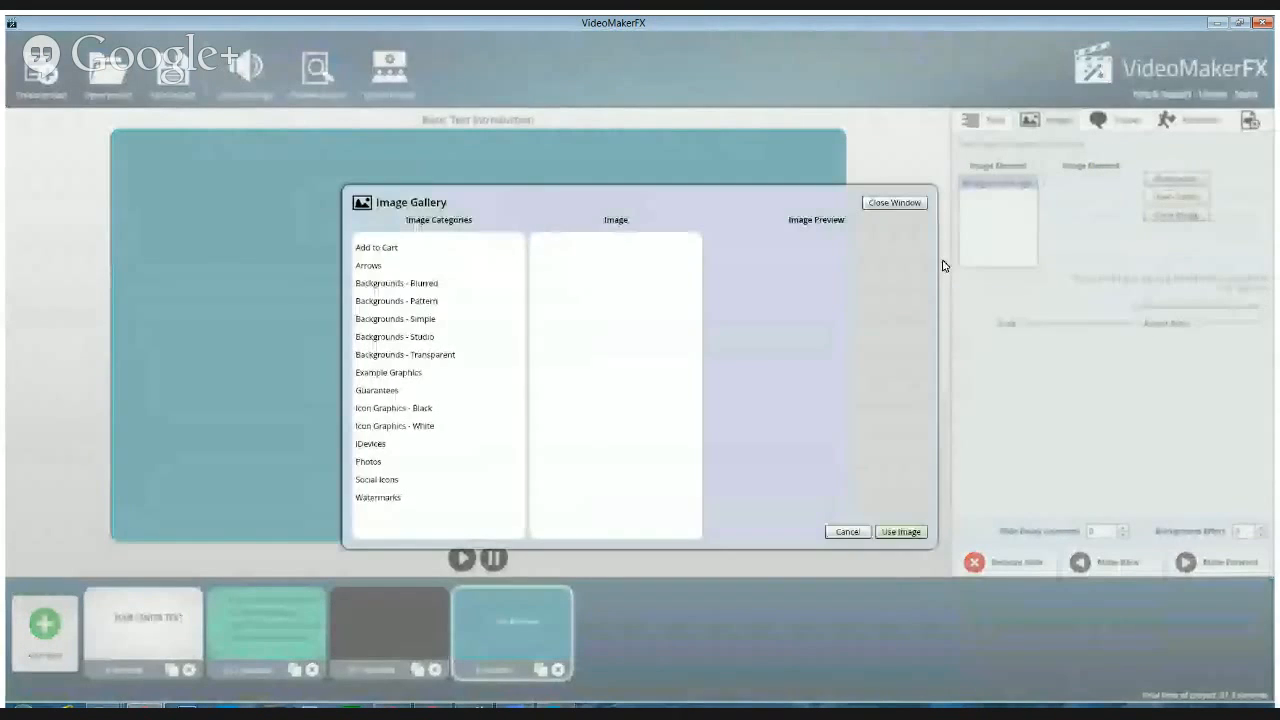
pyautogui.click(400, 318)
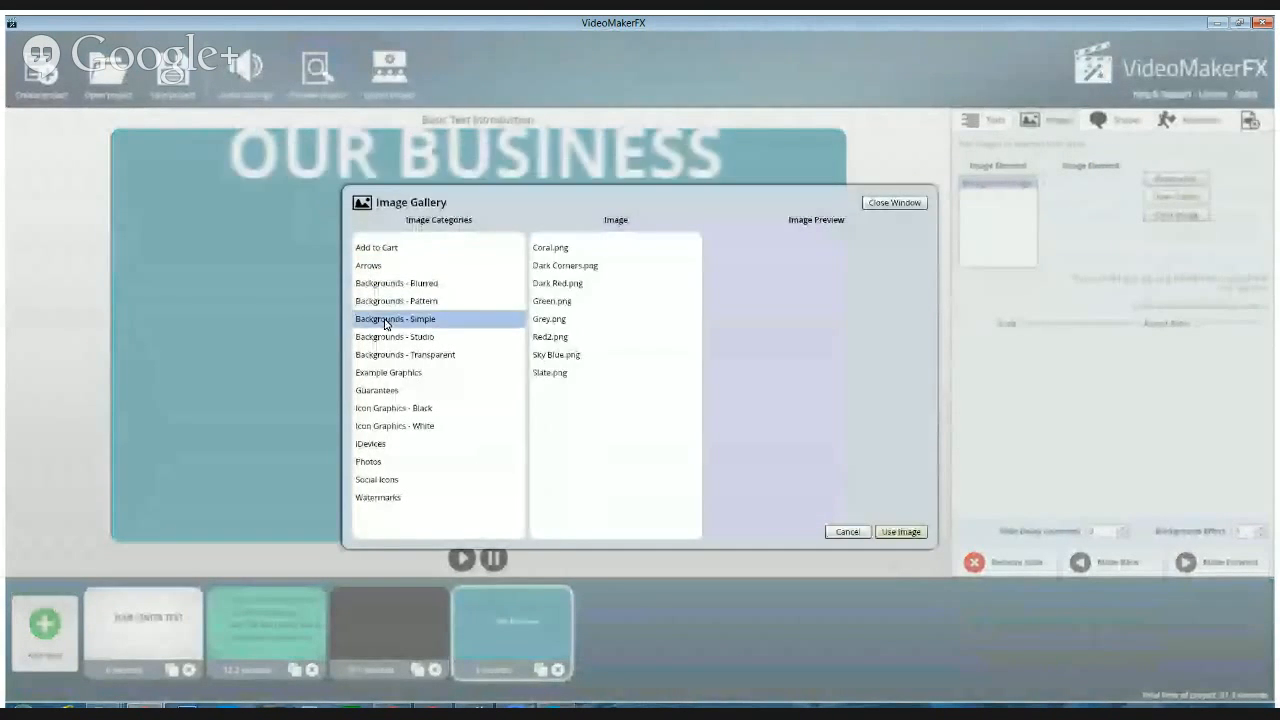
pyautogui.click(386, 337)
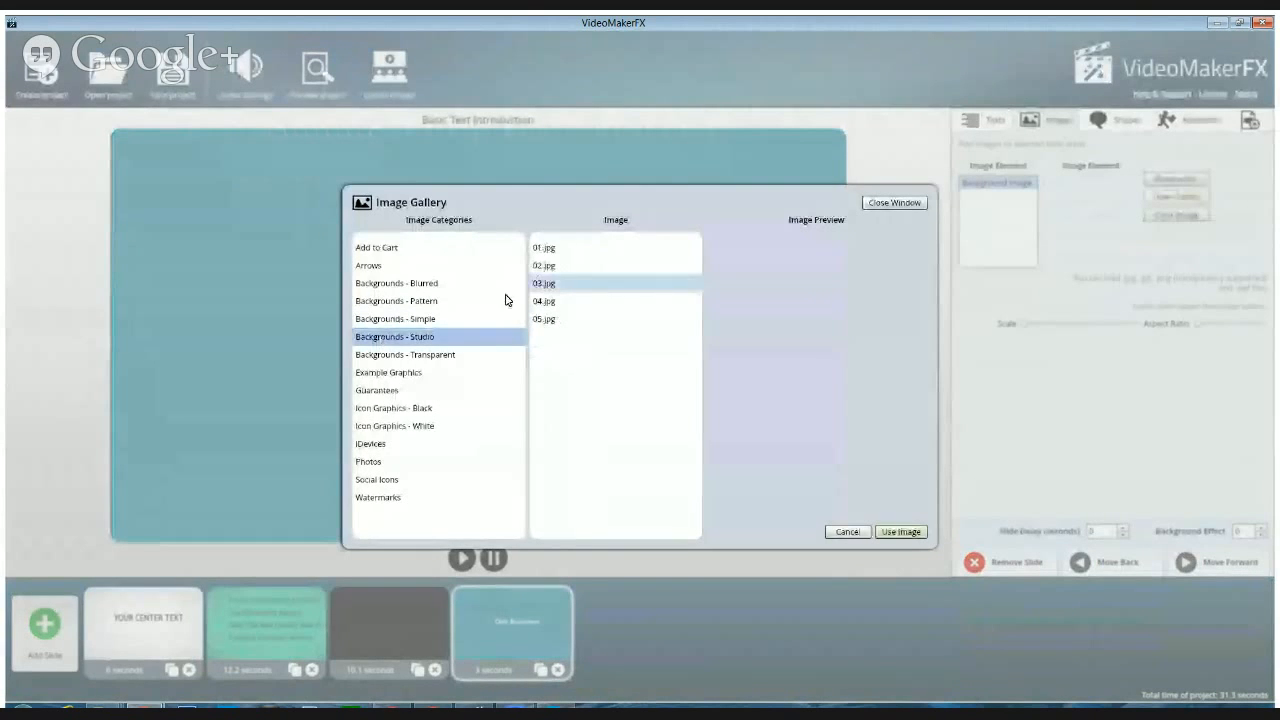
pyautogui.click(545, 266)
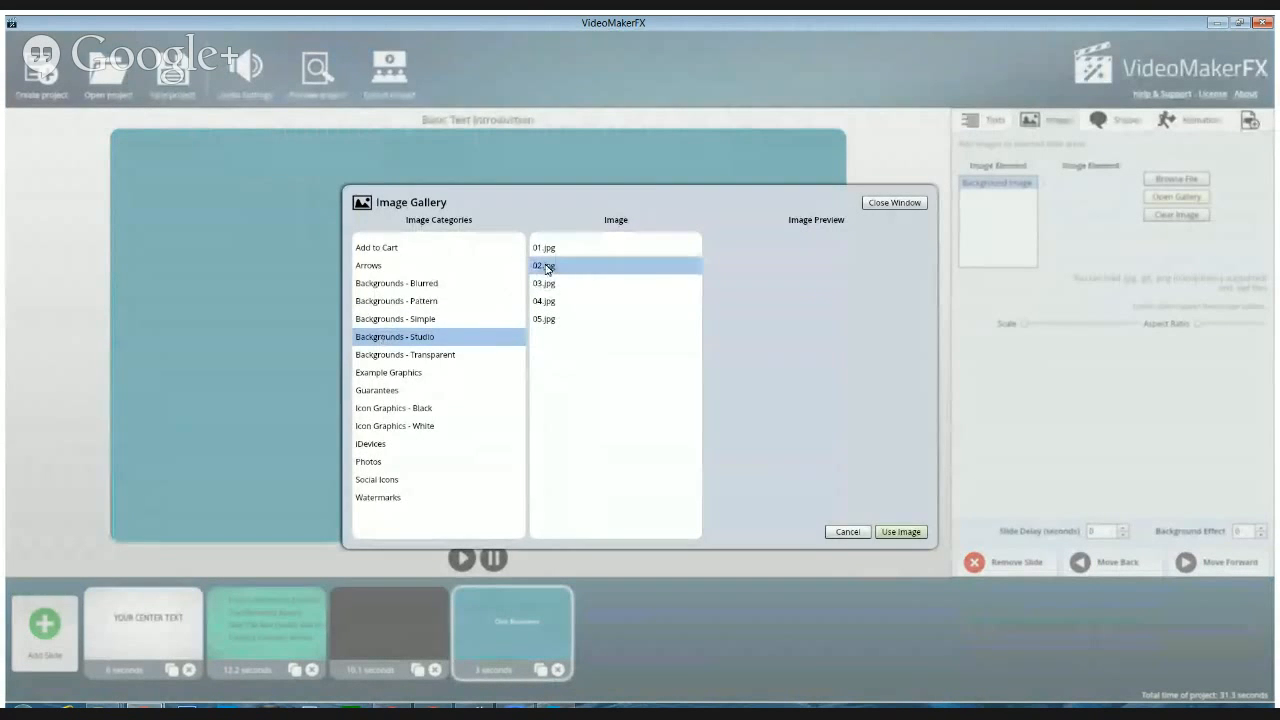
pyautogui.click(901, 531)
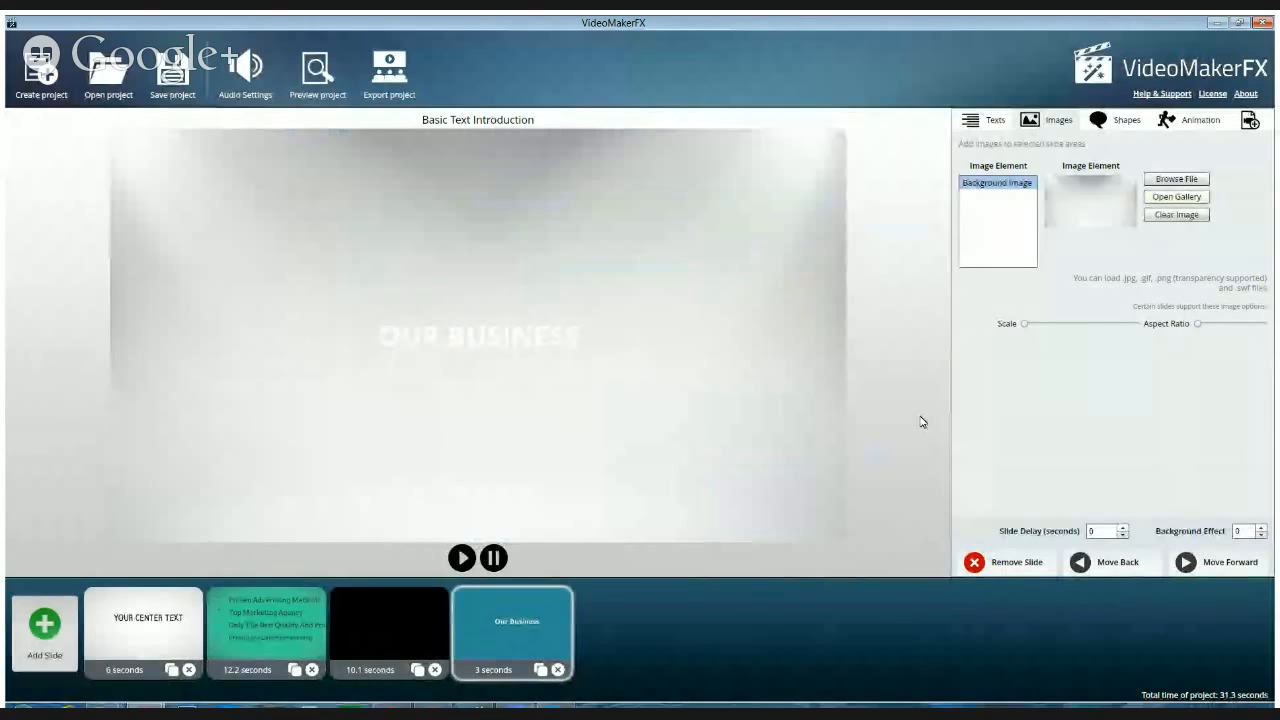
# Replace the Basic Text Introduction slide's text with the two-line question "What Topics Does [host's first name] Talk About?"
pyautogui.click(984, 122)
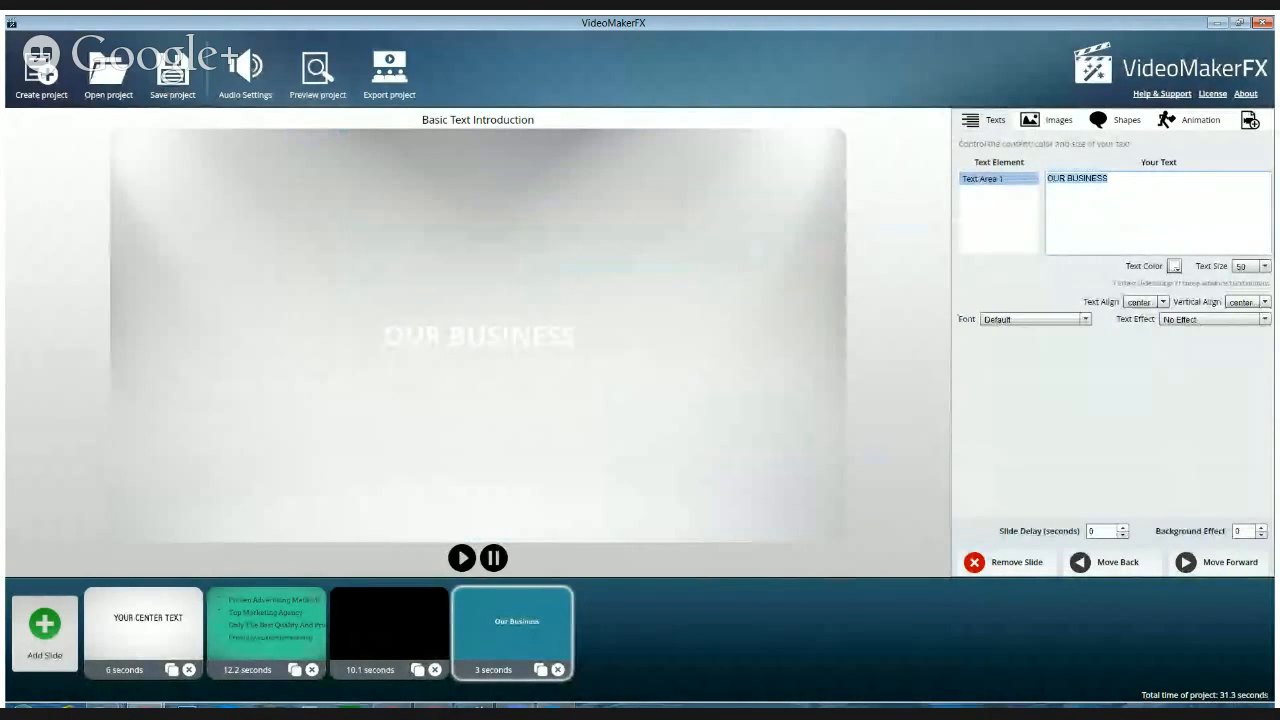
pyautogui.write('What')
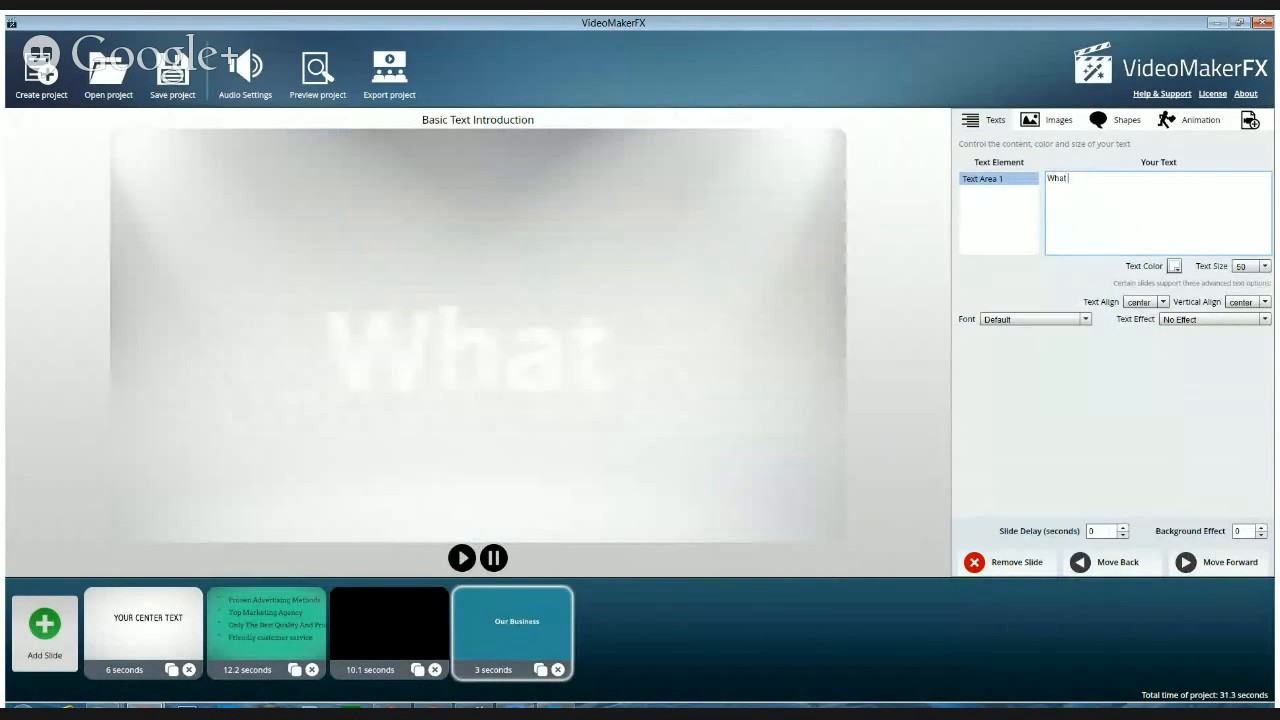
pyautogui.write(' Topics')
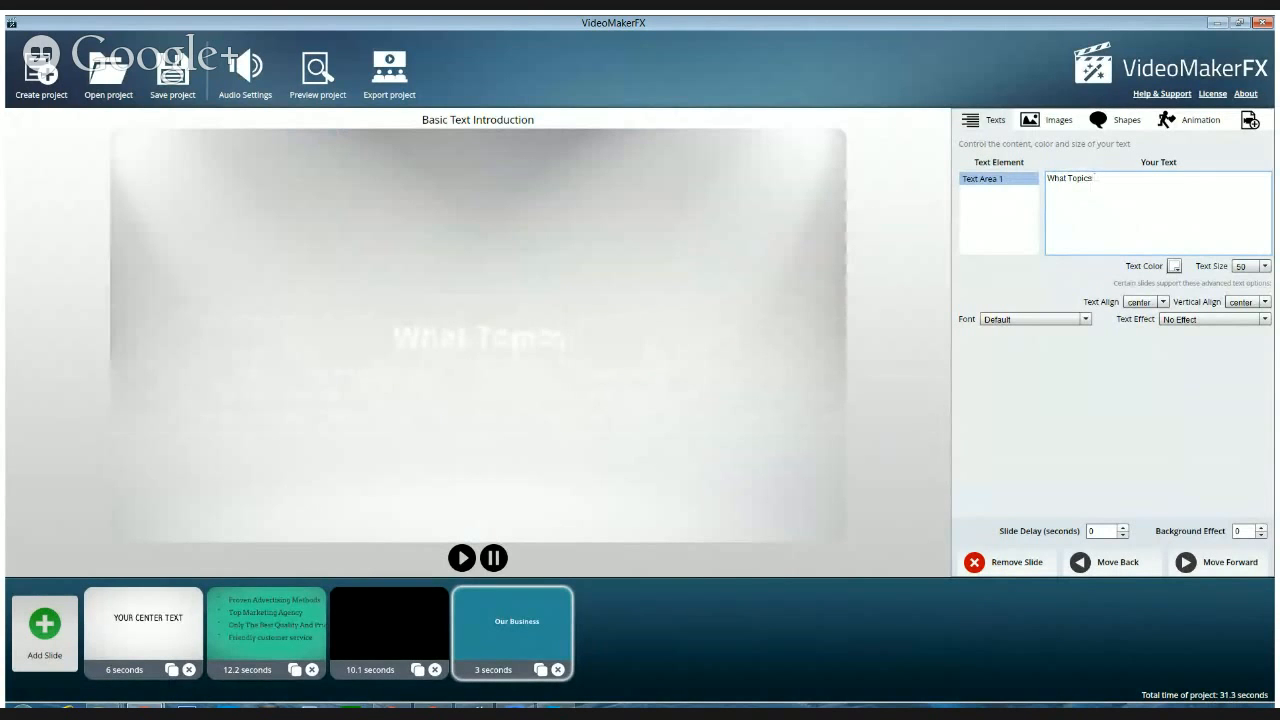
pyautogui.write(' Does Micheal')
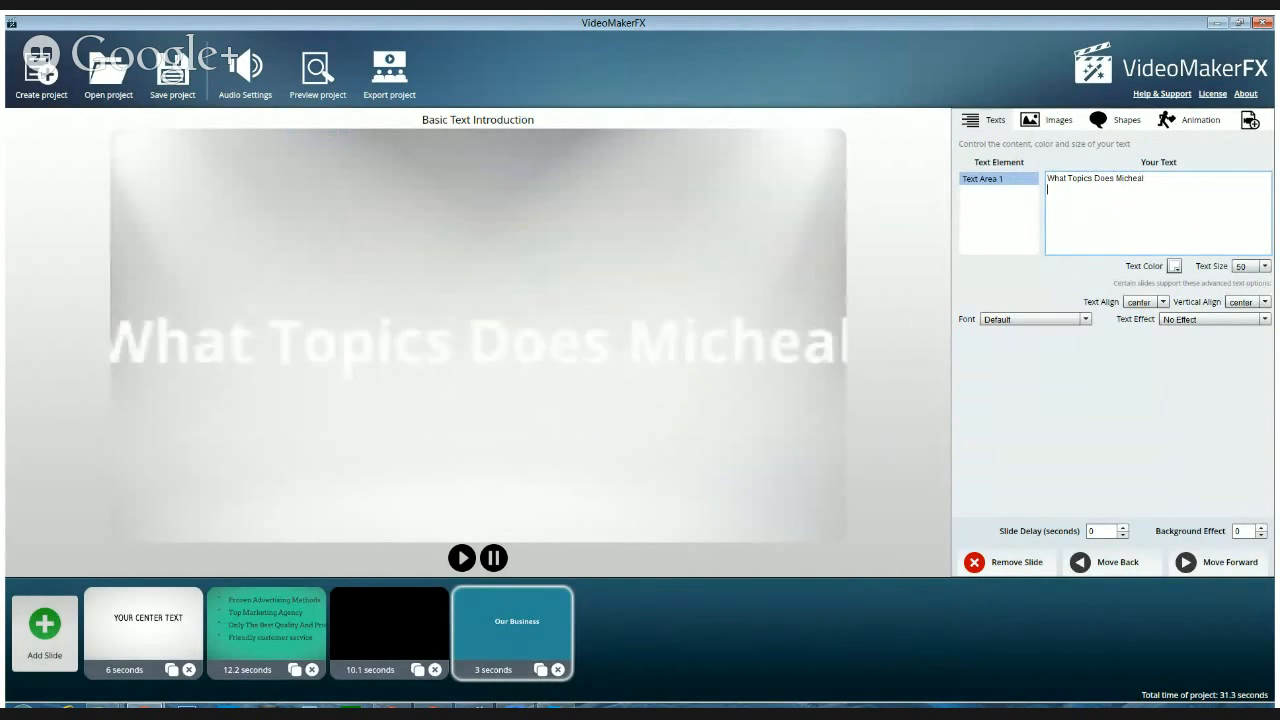
pyautogui.write(' Talk About?')
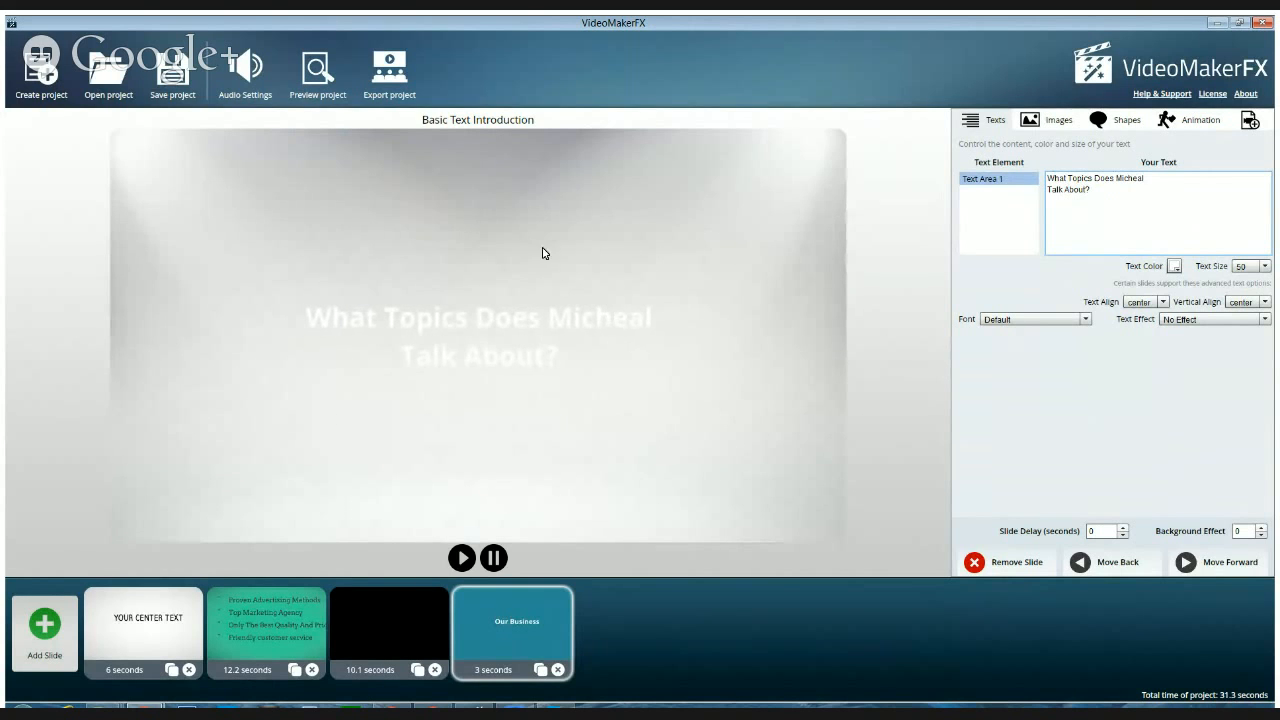
# Set the Basic Text Introduction slide's background effect to 2 and move the slide to second place in the timeline
pyautogui.click(1261, 527)
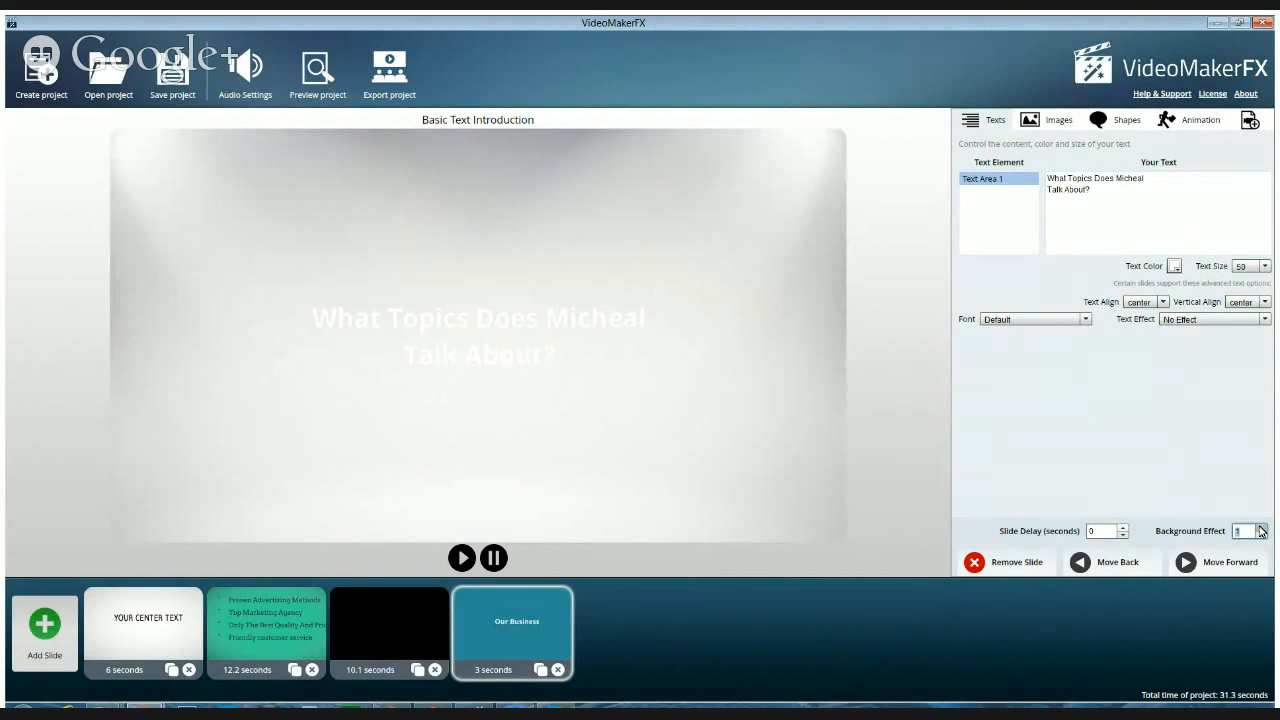
pyautogui.click(1261, 527)
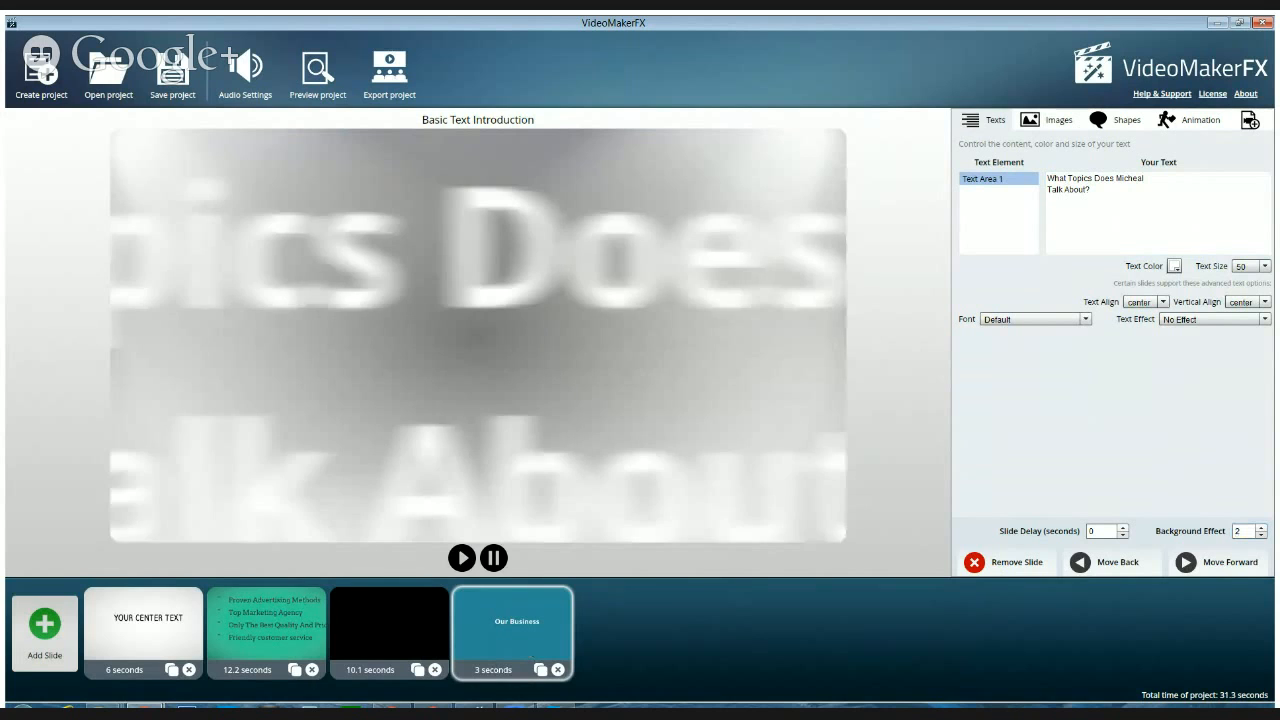
pyautogui.moveTo(528, 649); pyautogui.dragTo(216, 648)
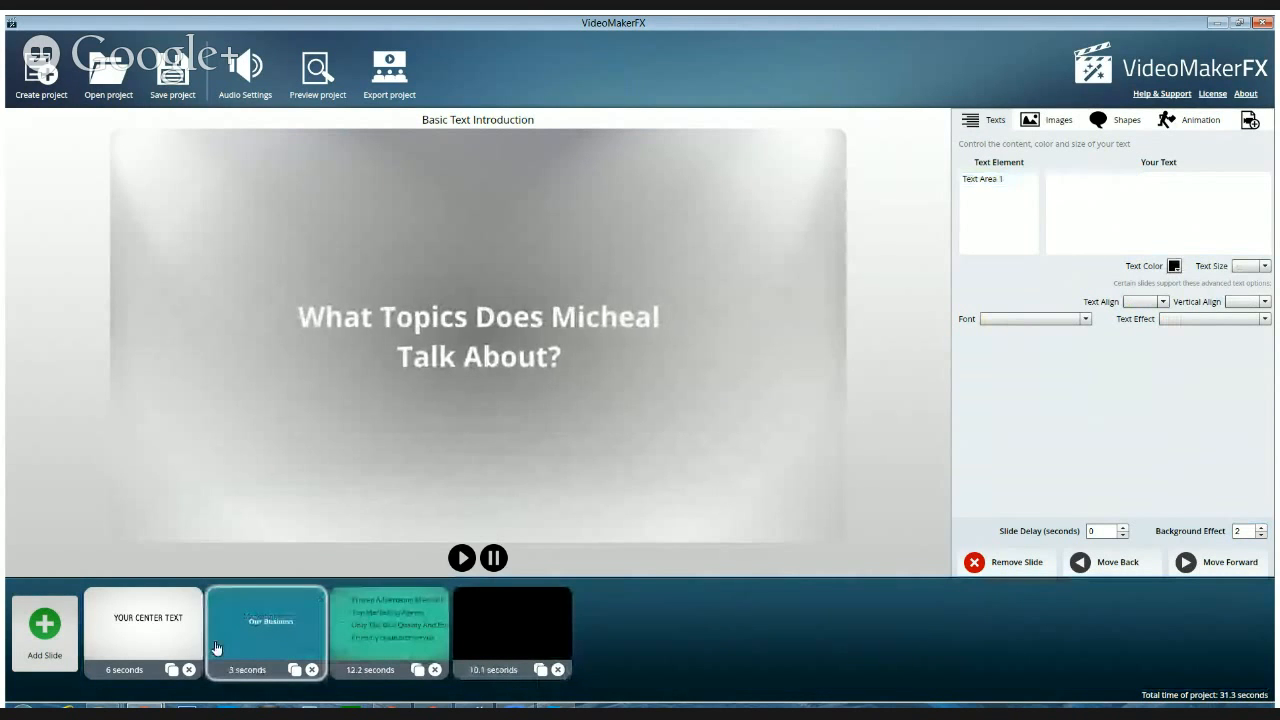
# Review the first three slides of the timeline in order, ending on the Character Ken - Slide 4 checklist
pyautogui.click(143, 648)
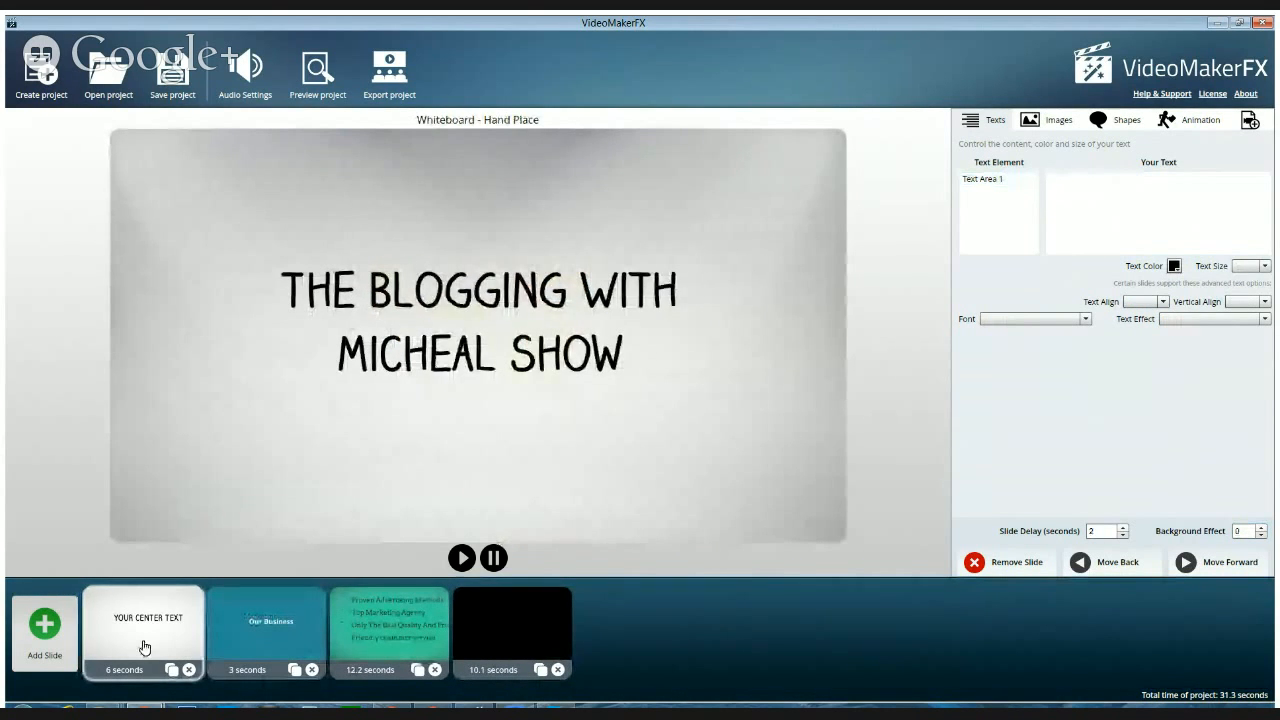
pyautogui.click(258, 645)
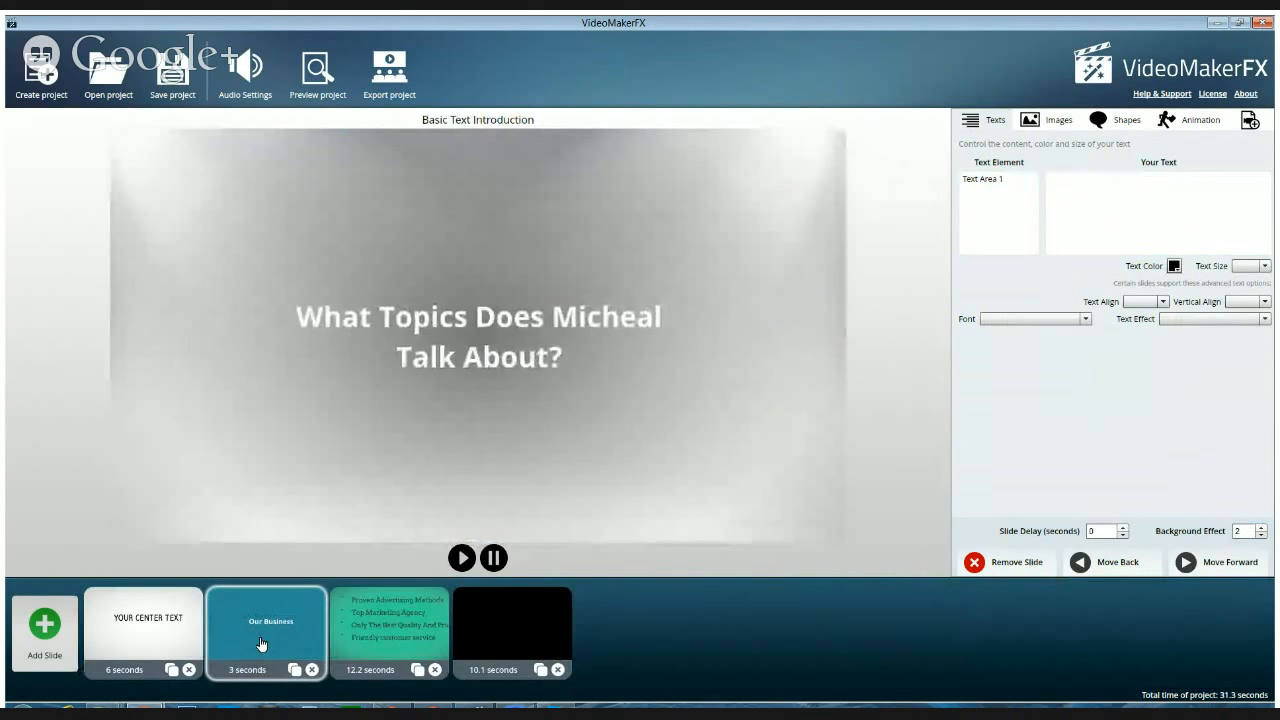
pyautogui.click(371, 641)
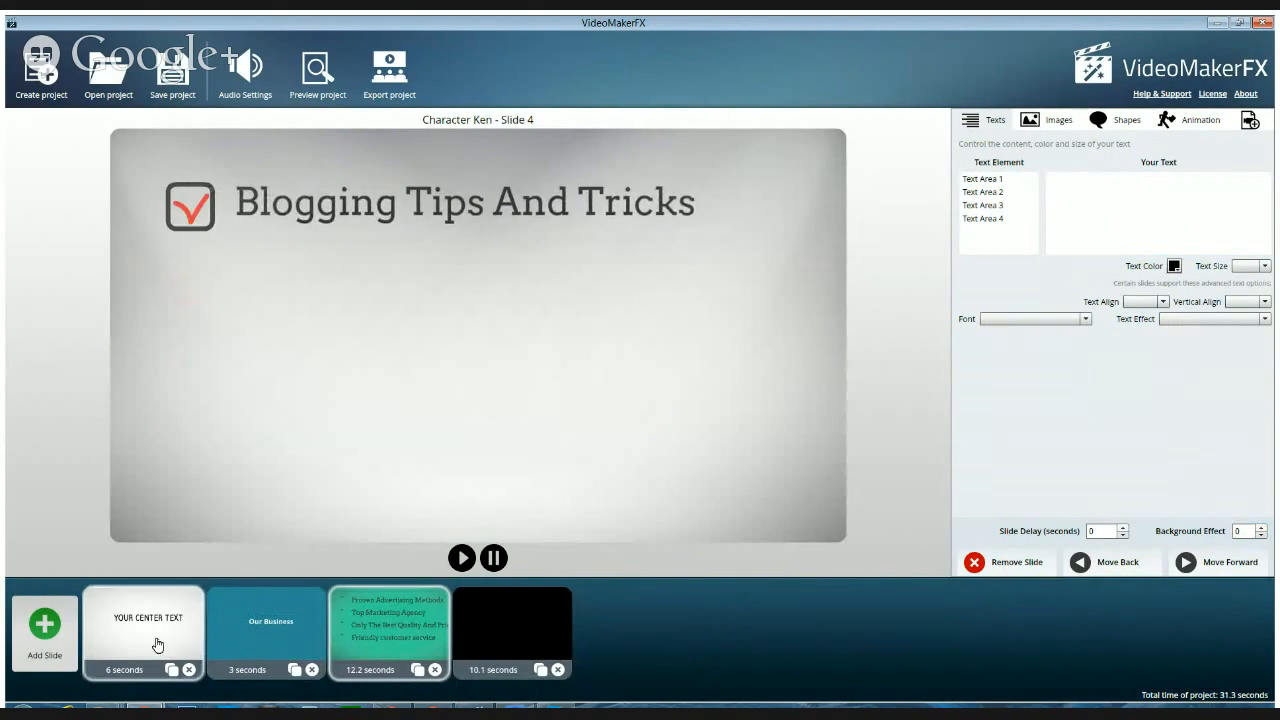
# Preview the layouts of the -ESSENTIALS - Articles or Text theme and add the Large Text Box slide to the project
pyautogui.click(42, 626)
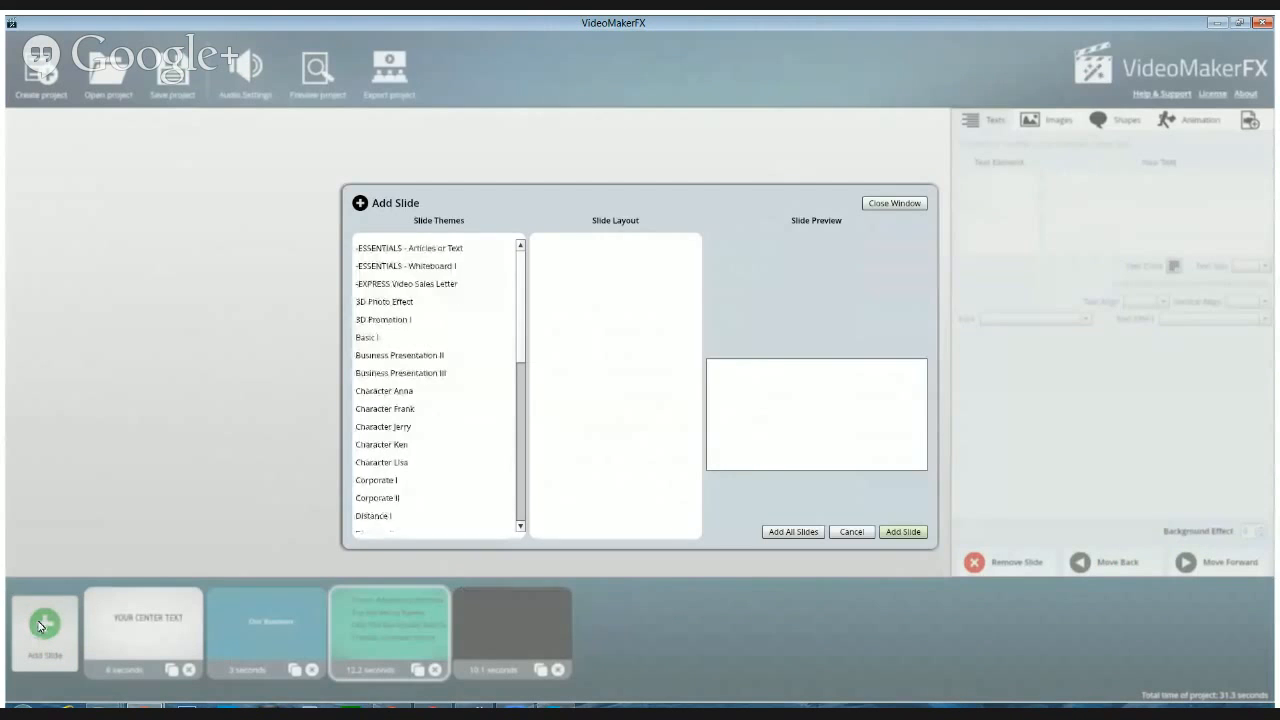
pyautogui.click(390, 250)
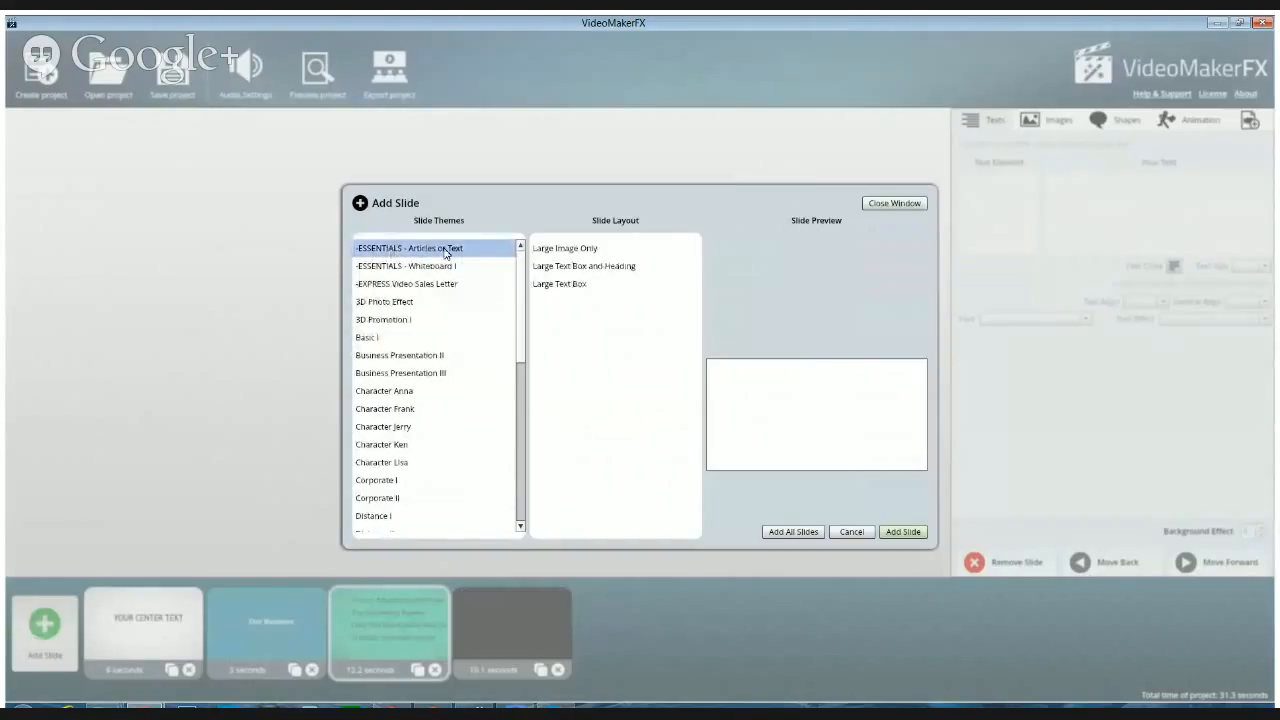
pyautogui.click(577, 256)
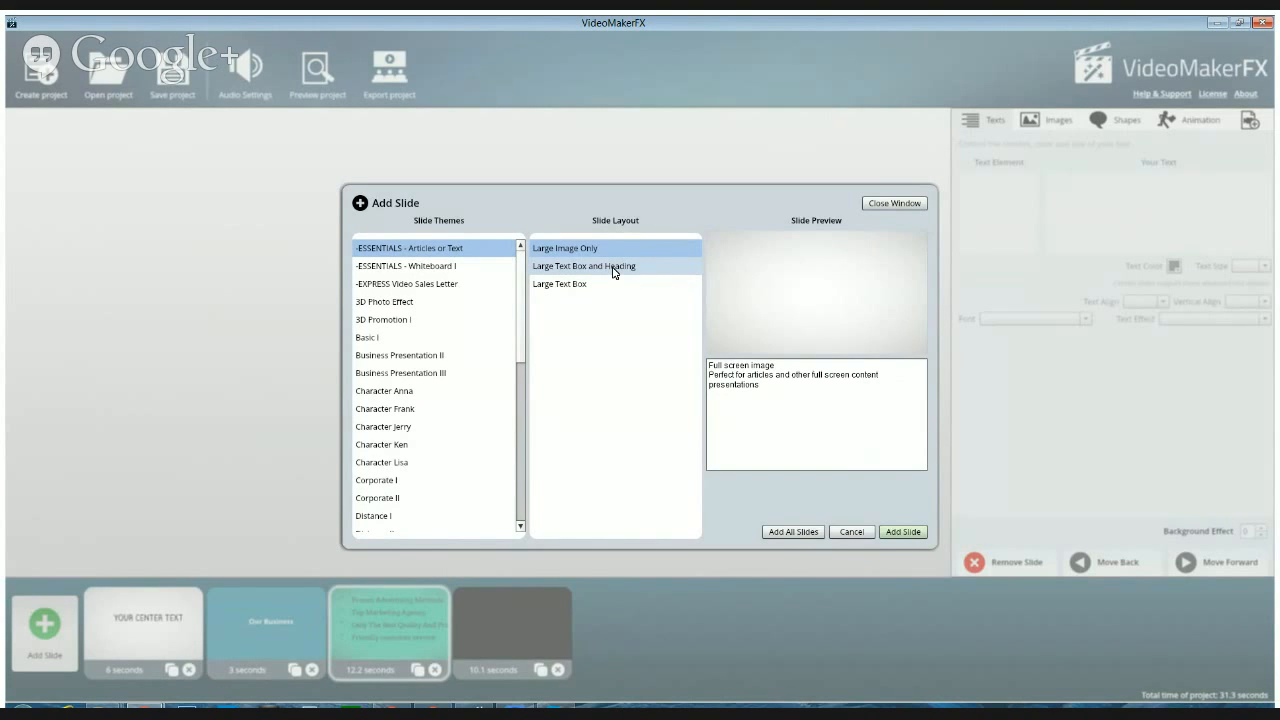
pyautogui.click(614, 268)
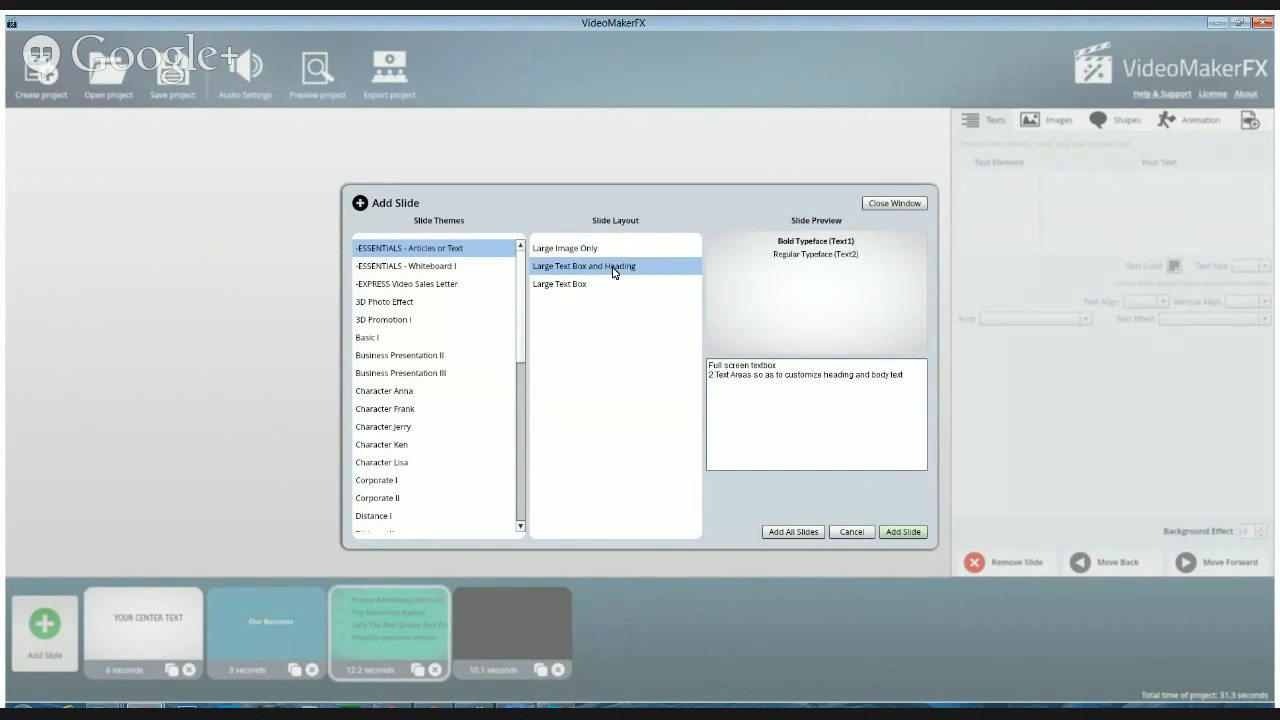
pyautogui.click(569, 289)
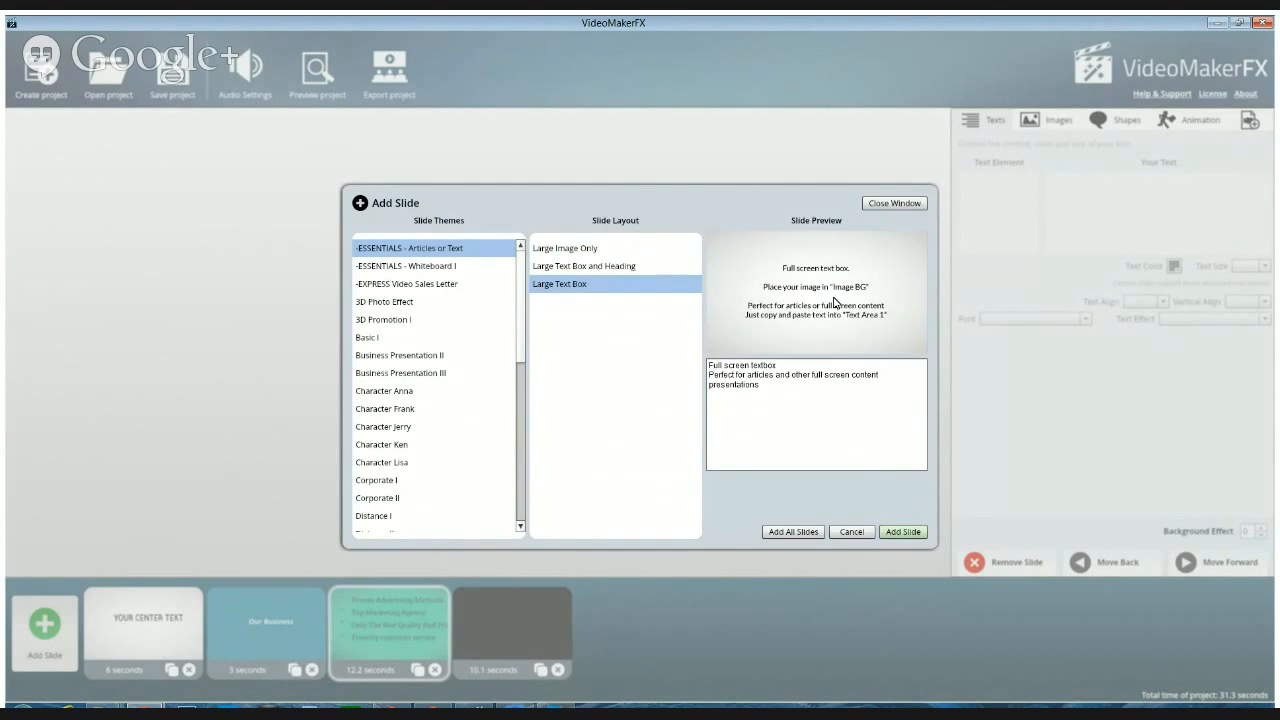
pyautogui.click(567, 250)
pyautogui.click(561, 266)
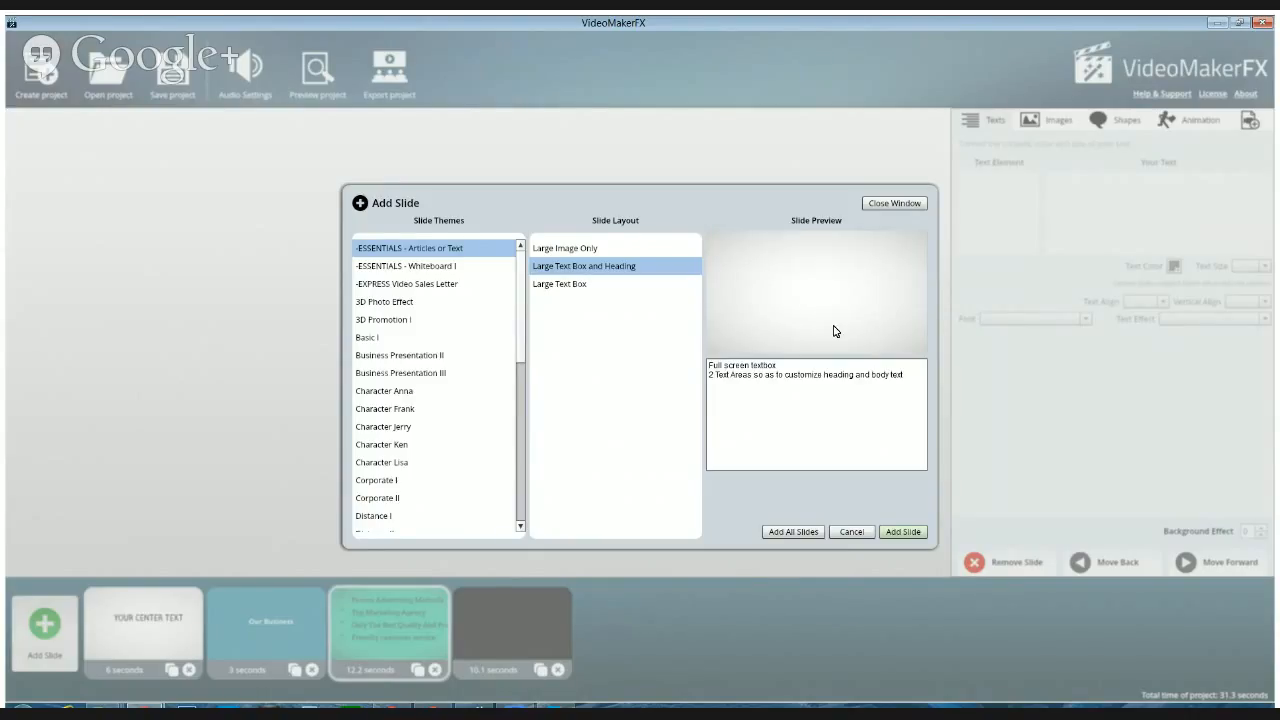
pyautogui.click(566, 287)
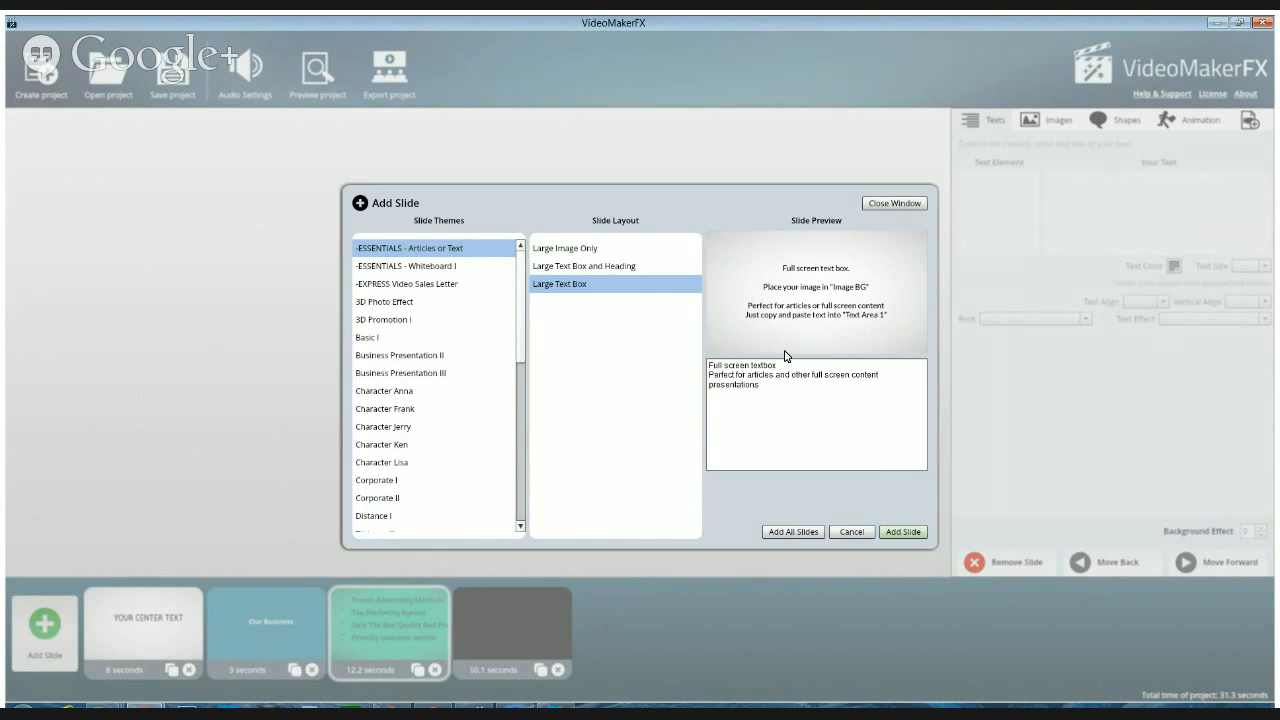
pyautogui.click(906, 533)
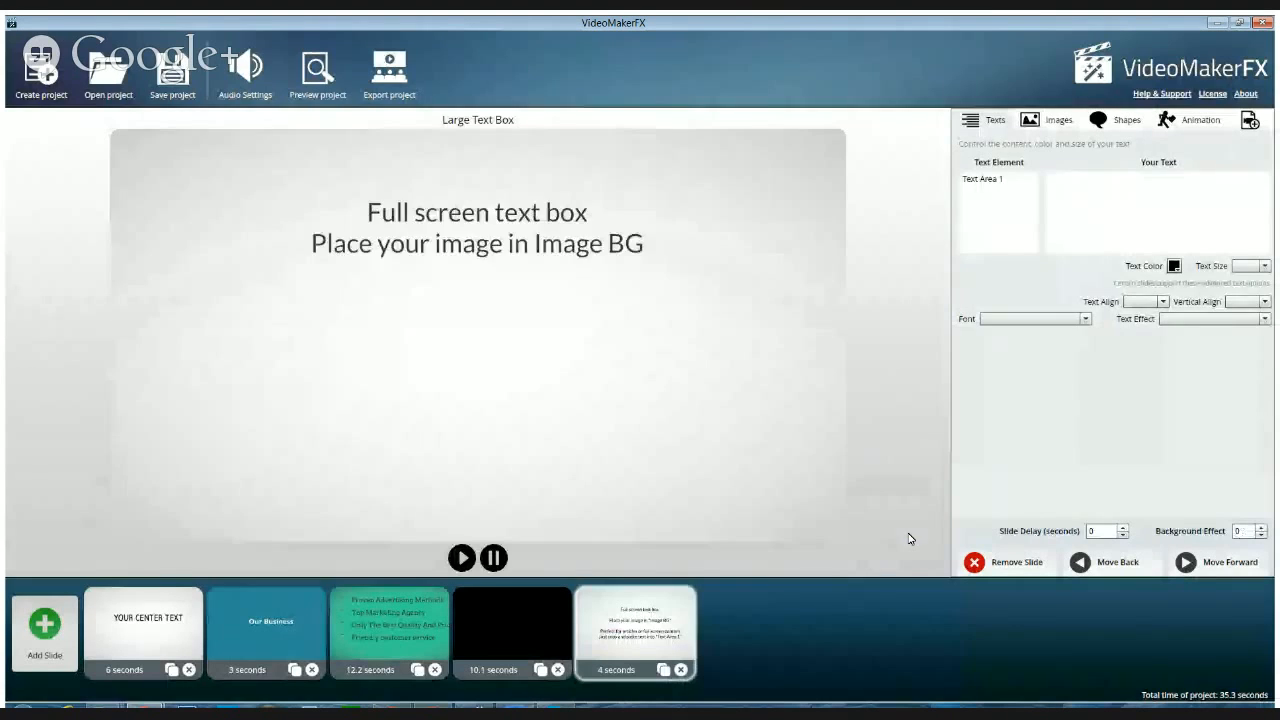
# Open the image gallery for the Large Text Box slide's background image and preview the Example Graphics images
pyautogui.click(986, 180)
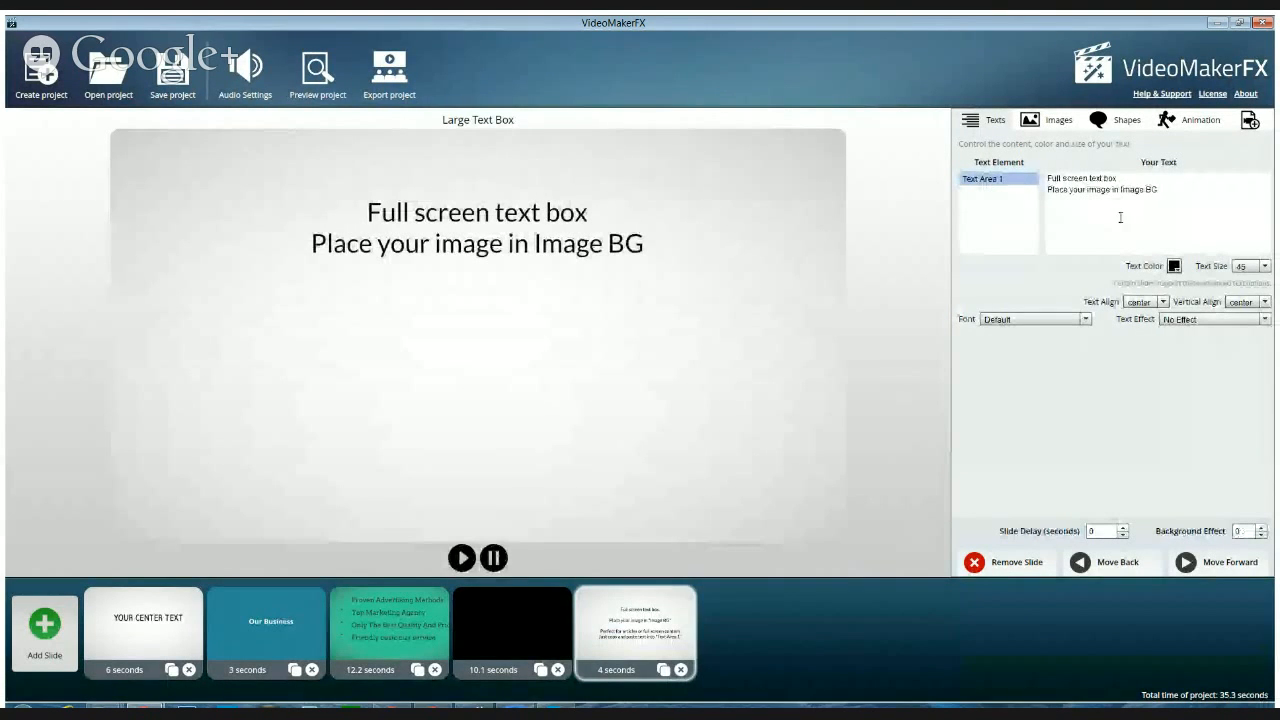
pyautogui.click(1038, 120)
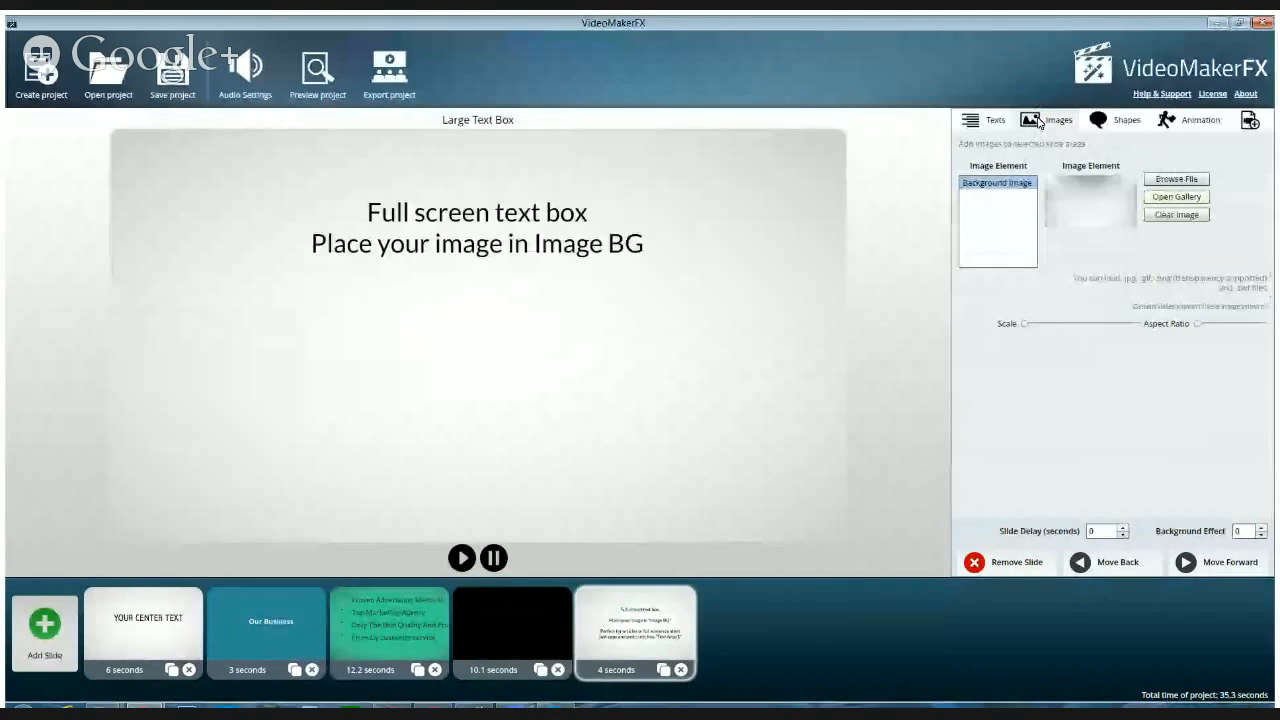
pyautogui.click(997, 188)
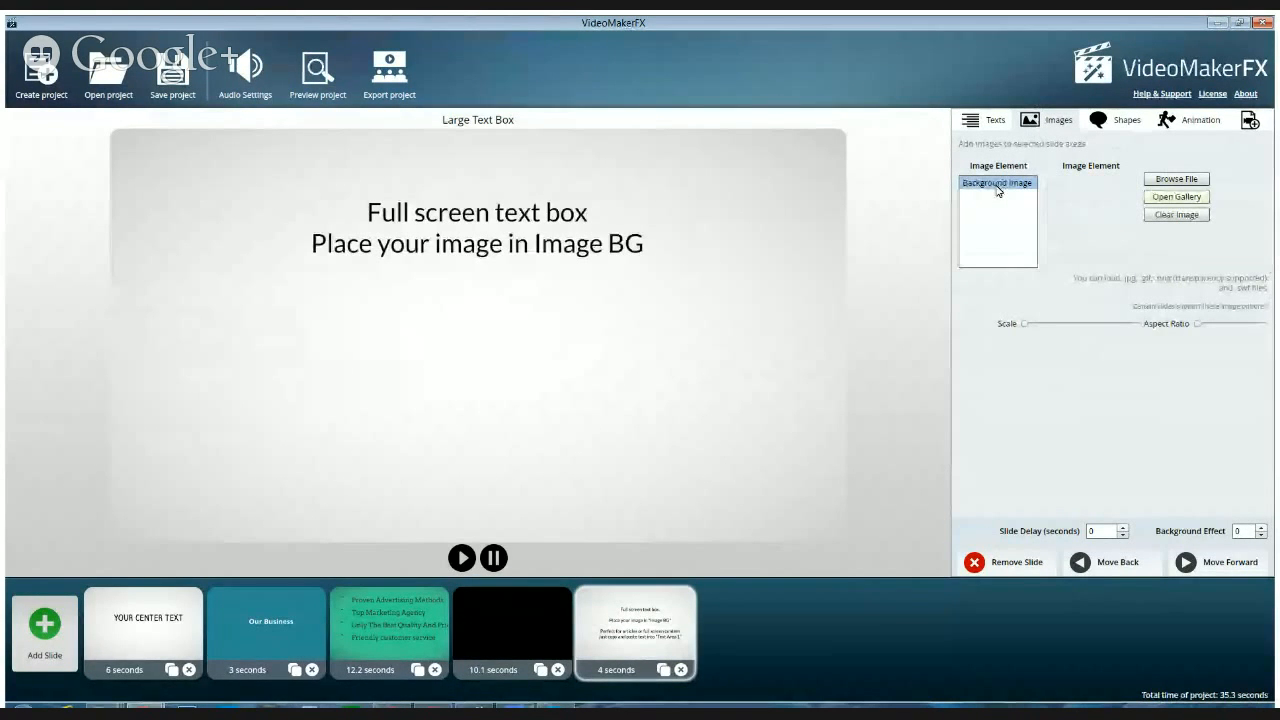
pyautogui.click(1176, 197)
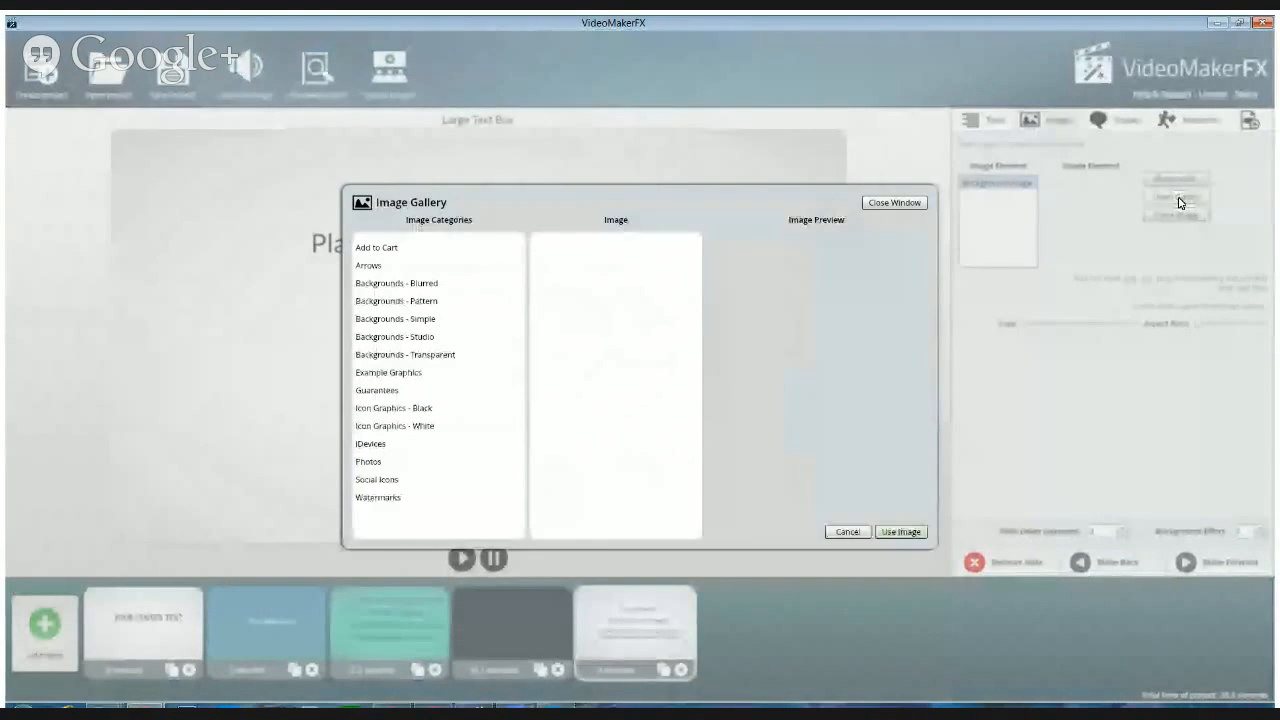
pyautogui.click(398, 375)
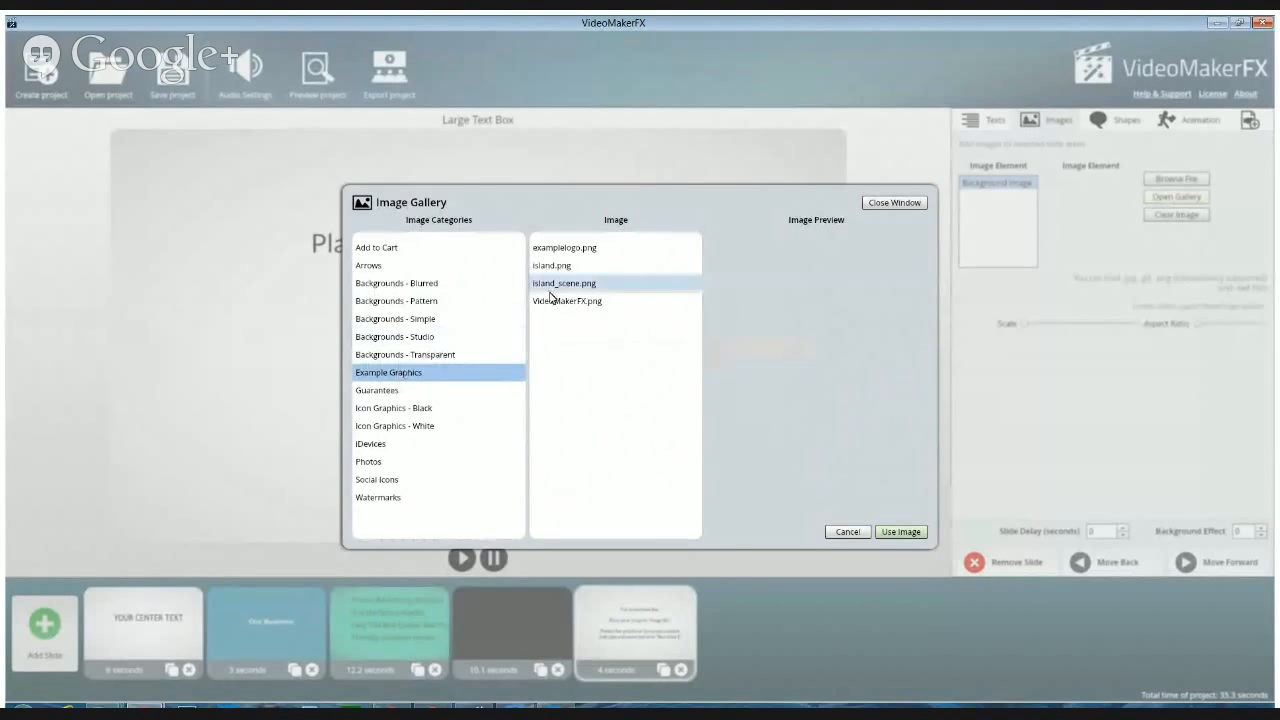
pyautogui.click(564, 251)
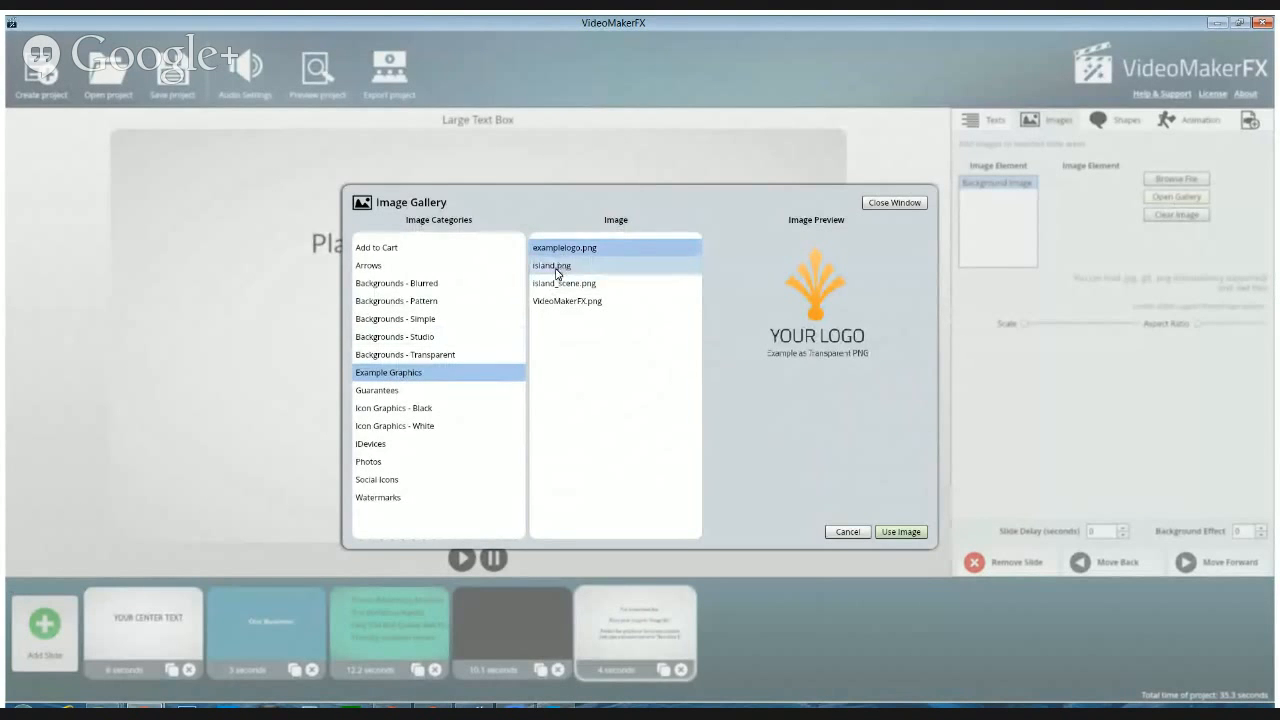
pyautogui.click(560, 267)
pyautogui.click(557, 285)
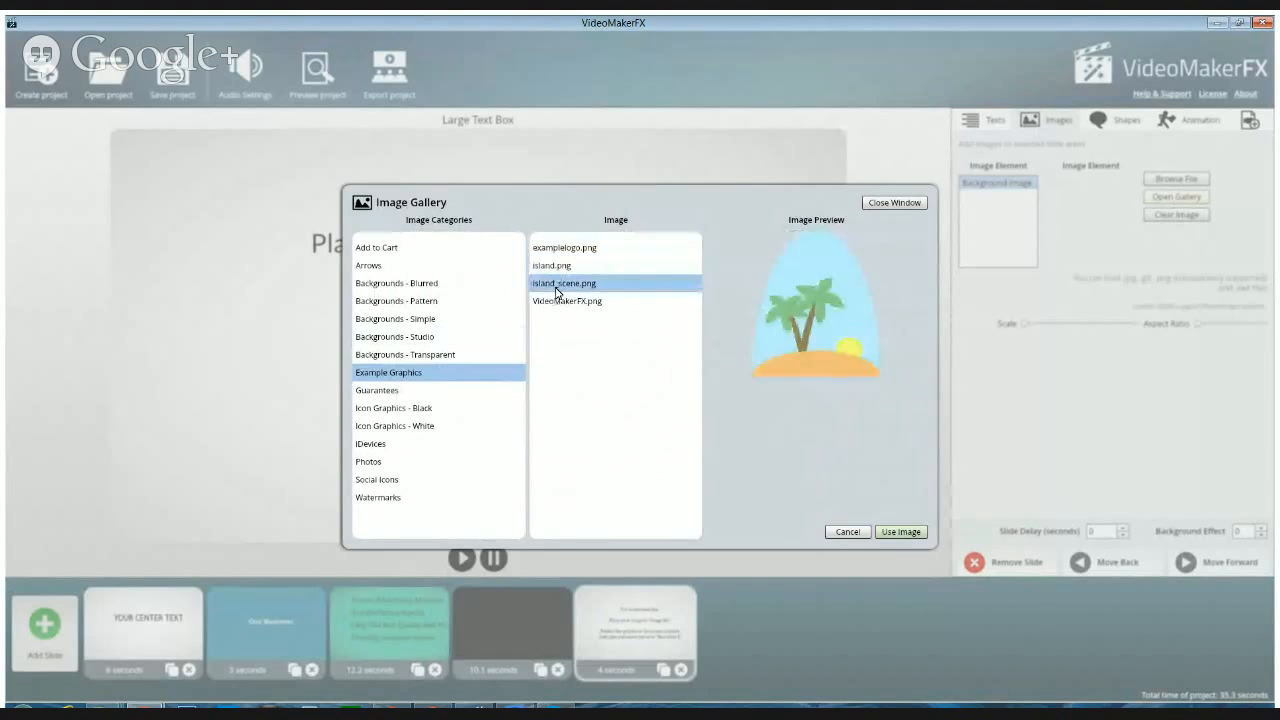
pyautogui.click(553, 302)
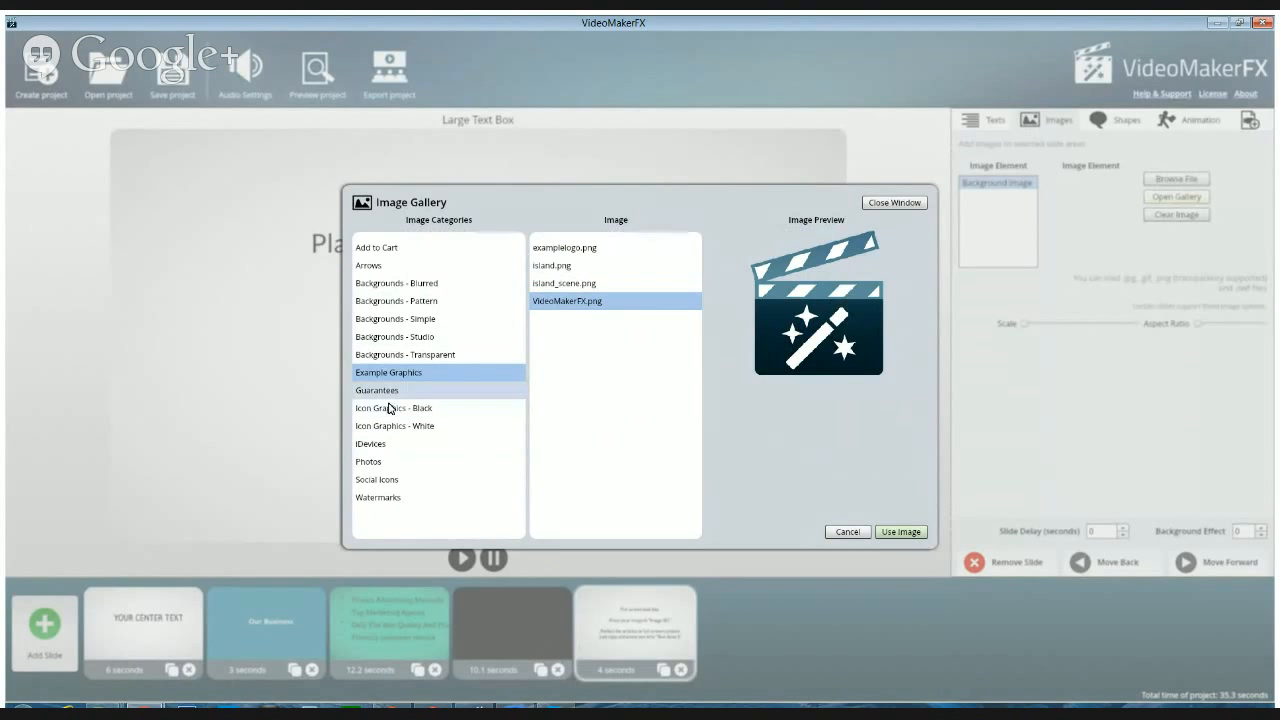
# Preview the images in the Photos category and use 8.jpg as the Large Text Box slide's background image
pyautogui.click(369, 463)
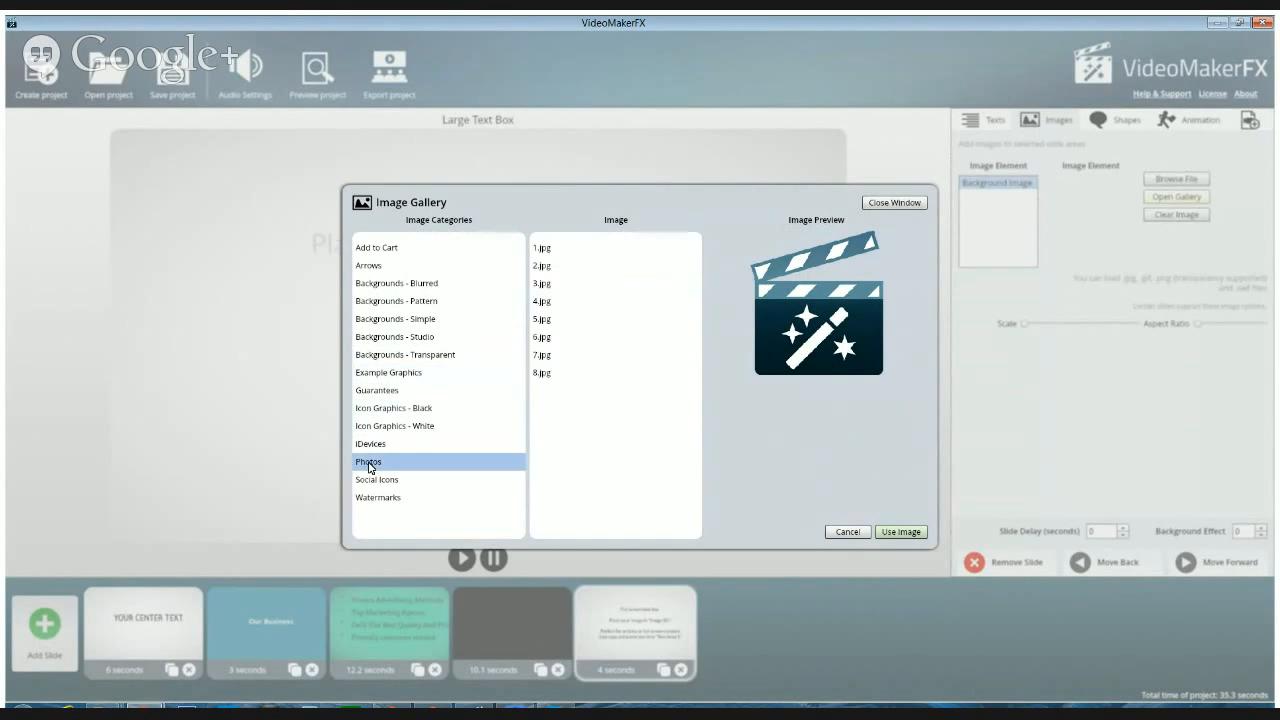
pyautogui.click(546, 250)
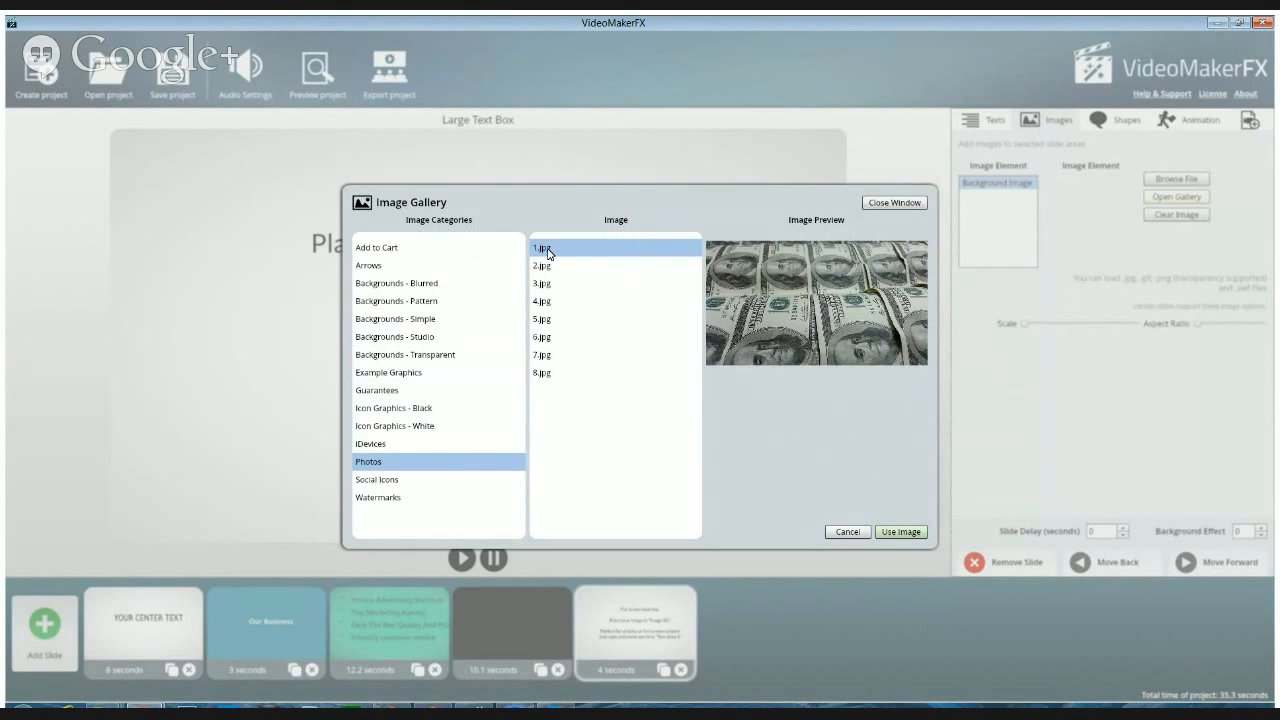
pyautogui.click(541, 266)
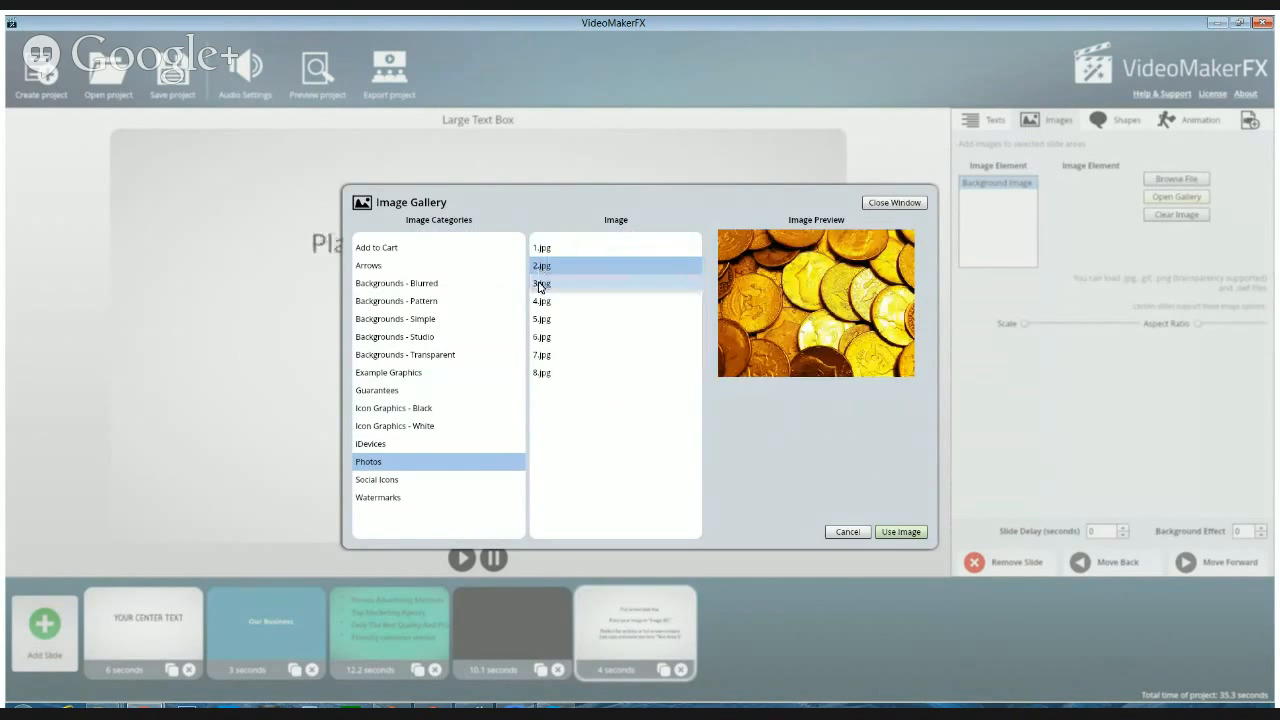
pyautogui.click(541, 285)
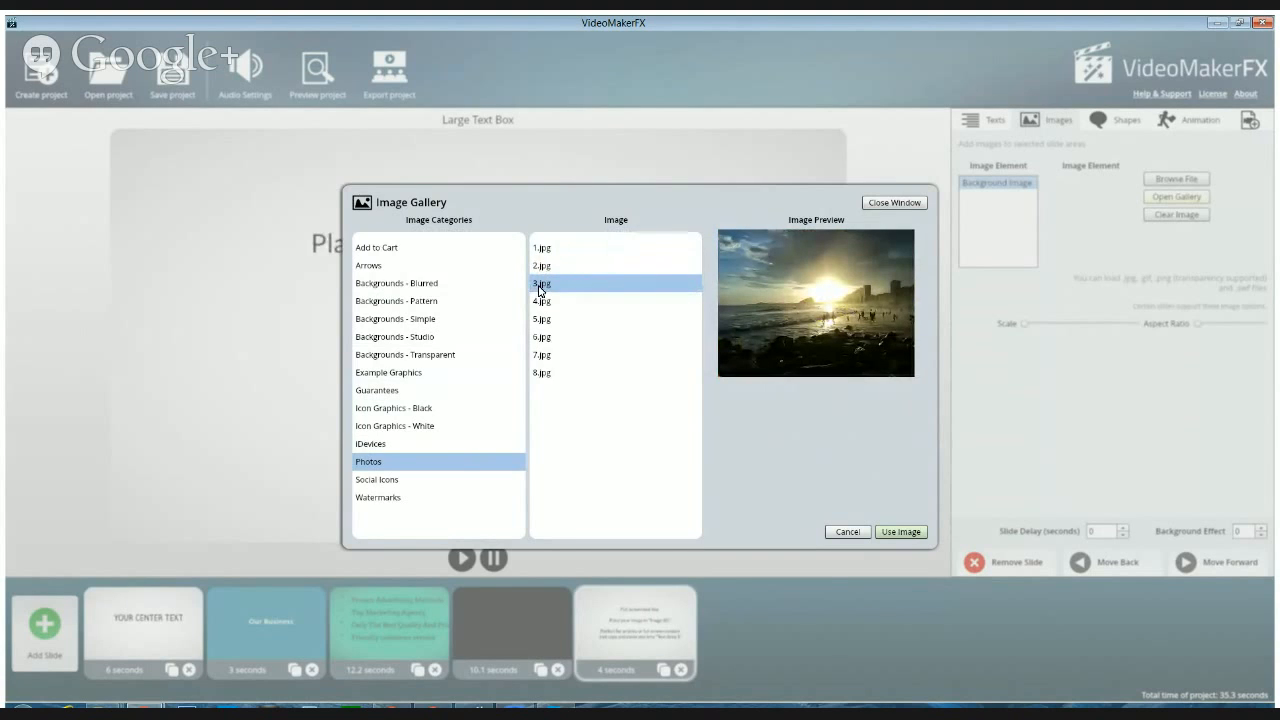
pyautogui.click(540, 301)
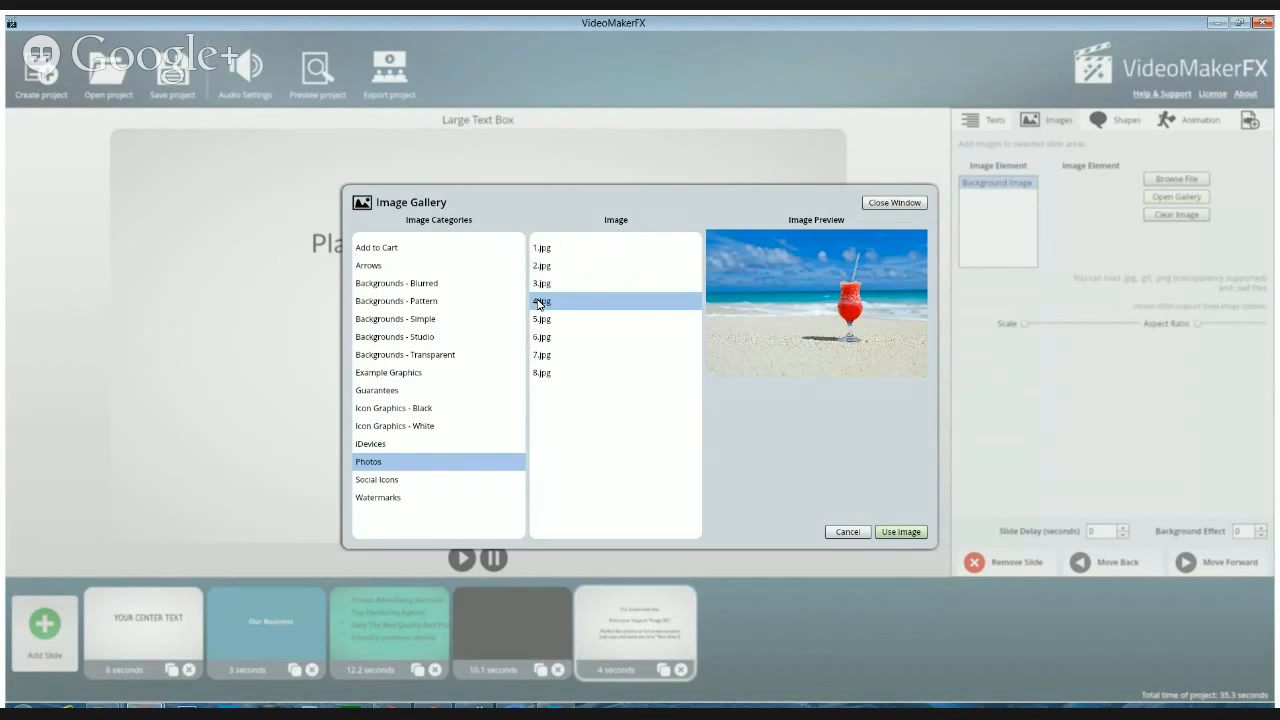
pyautogui.click(538, 321)
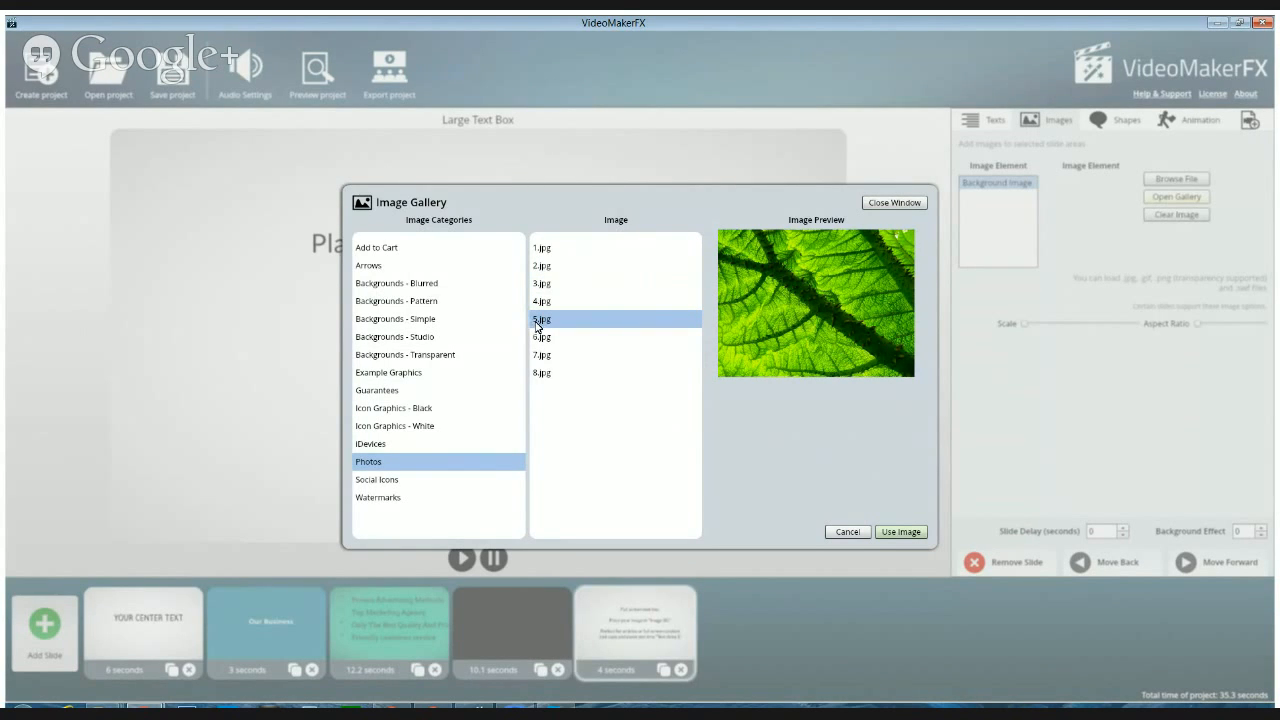
pyautogui.click(538, 340)
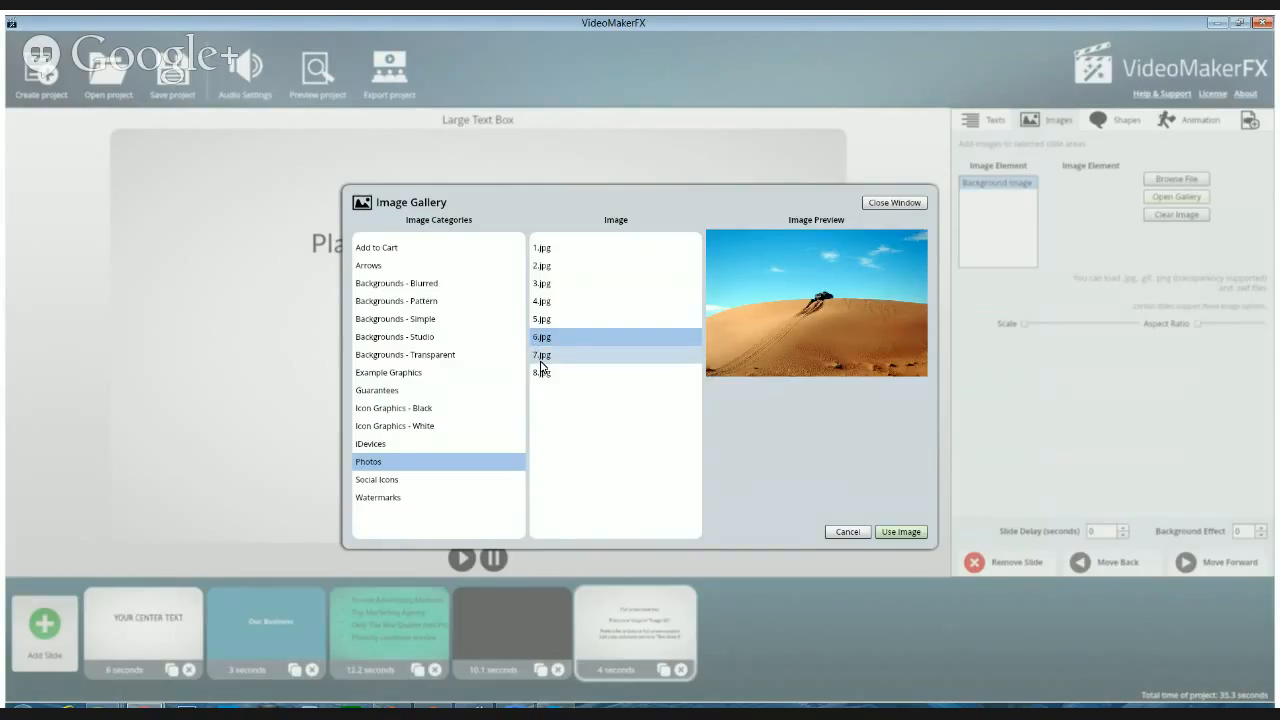
pyautogui.click(540, 358)
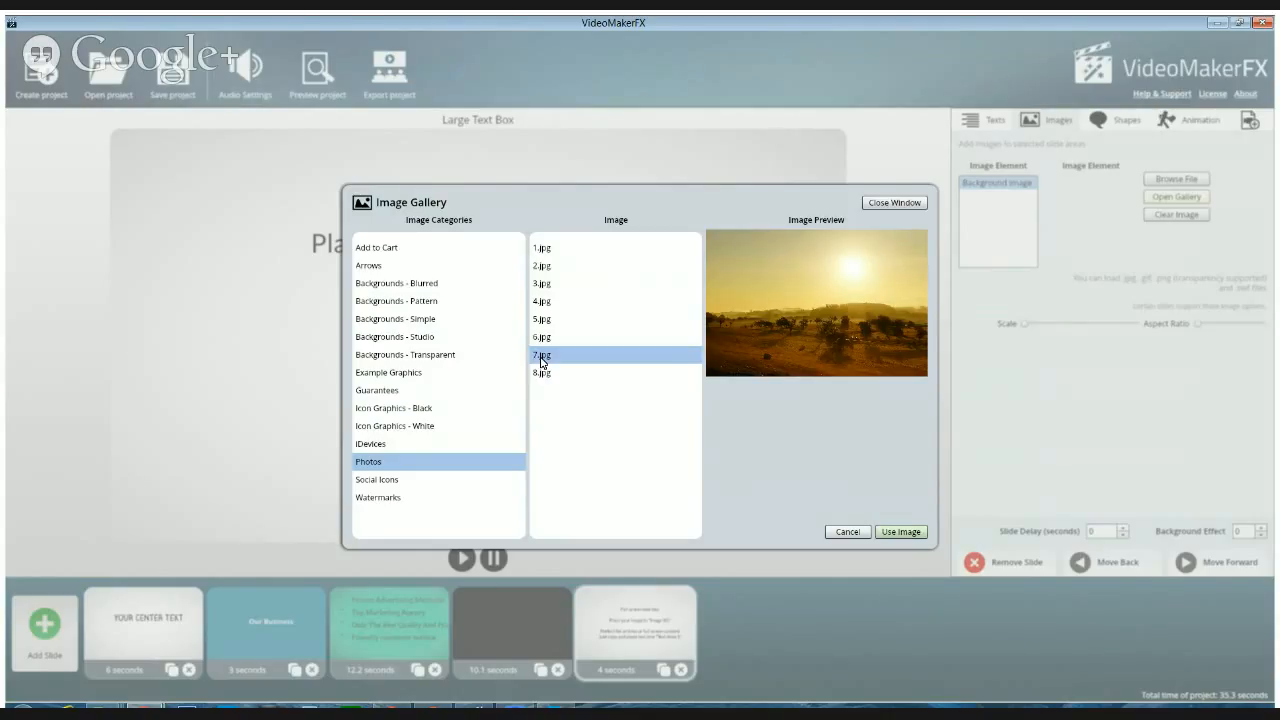
pyautogui.click(540, 374)
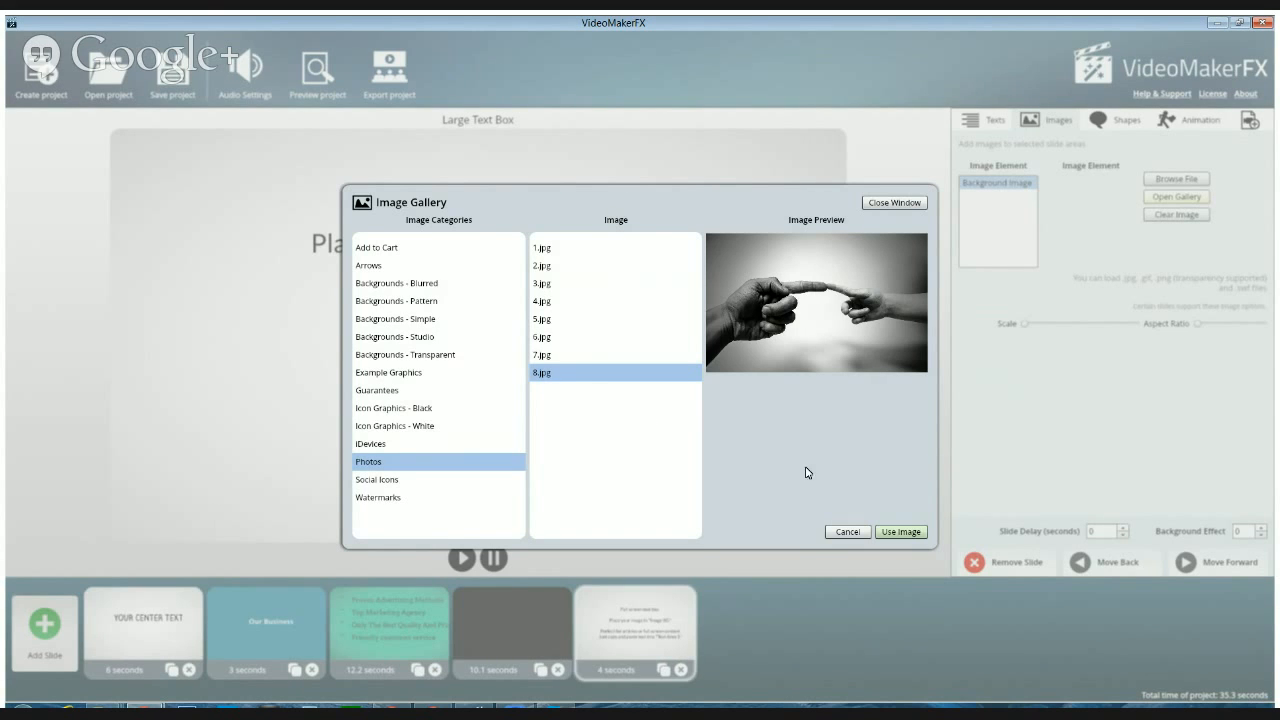
pyautogui.click(900, 533)
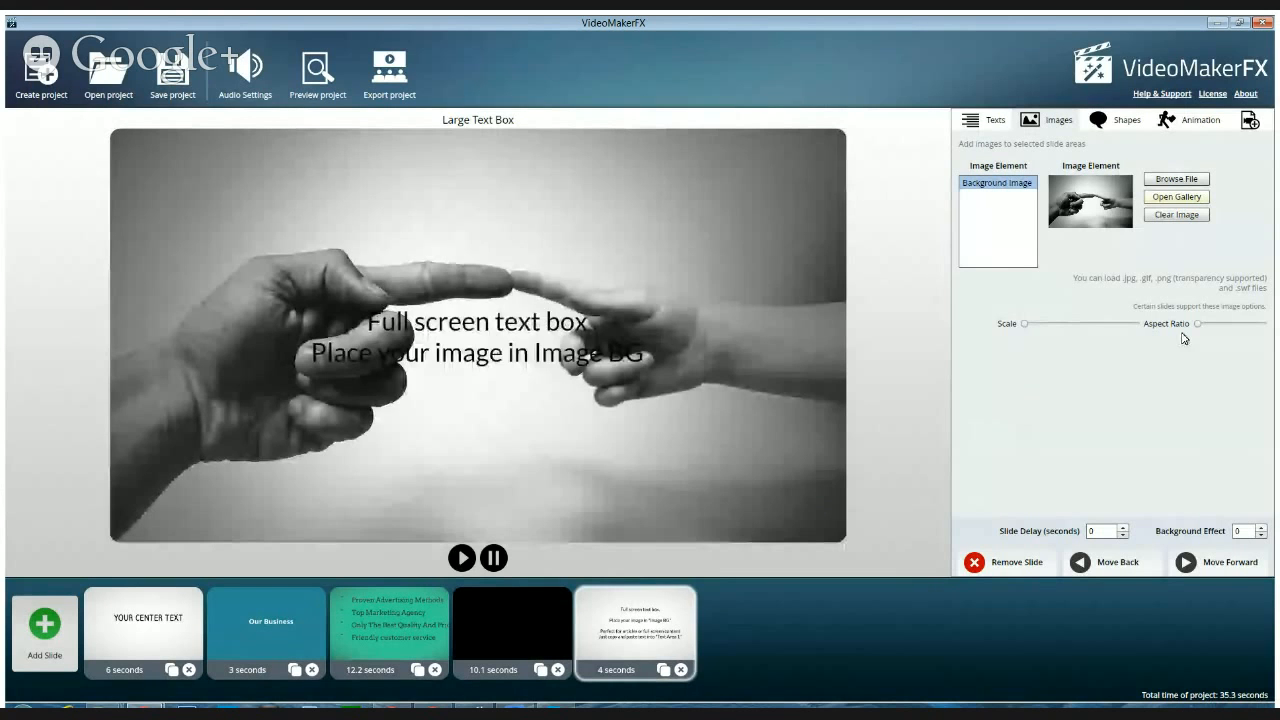
# Set the text color of Text Area 1 on the Large Text Box slide to bright green (00FF66)
pyautogui.click(985, 123)
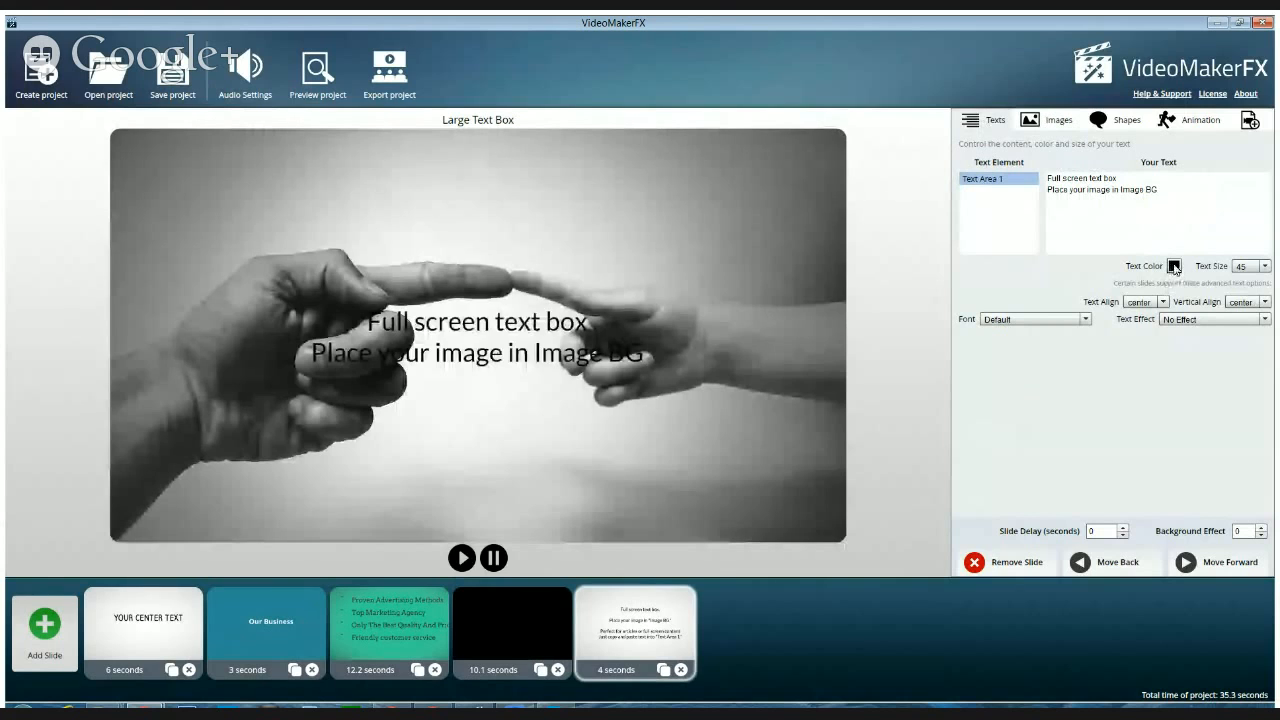
pyautogui.click(1175, 267)
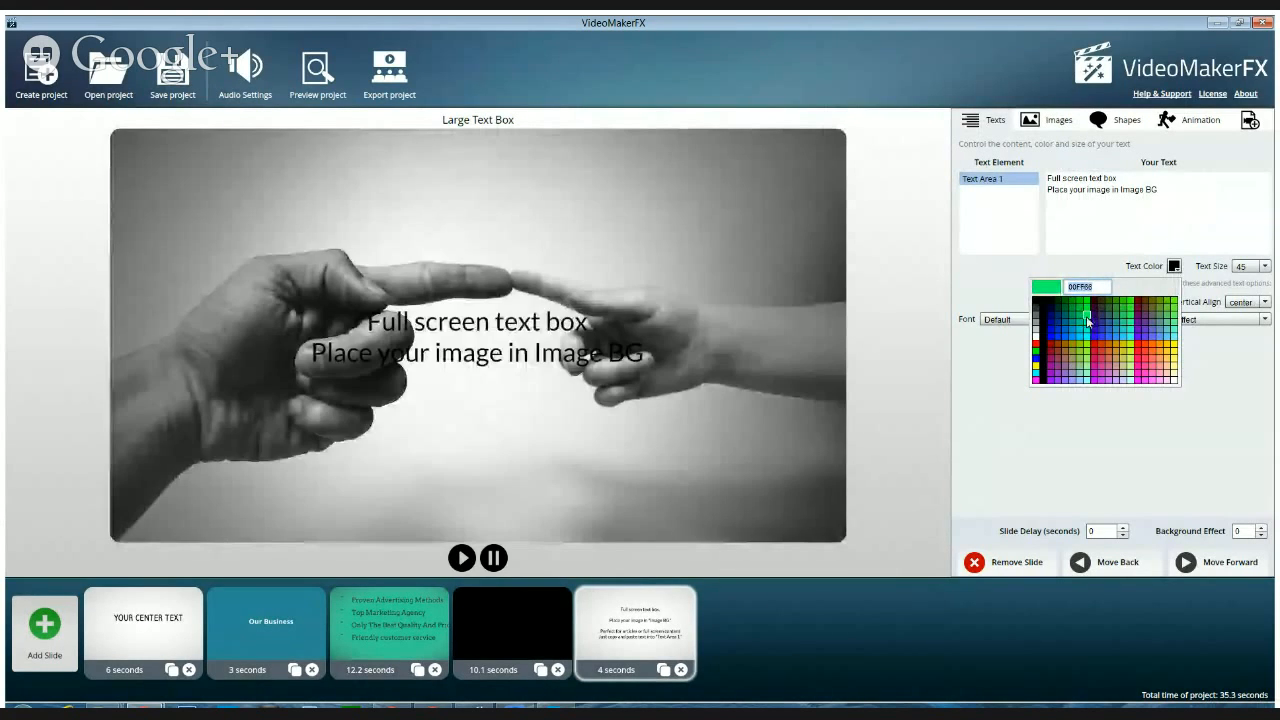
pyautogui.click(1088, 318)
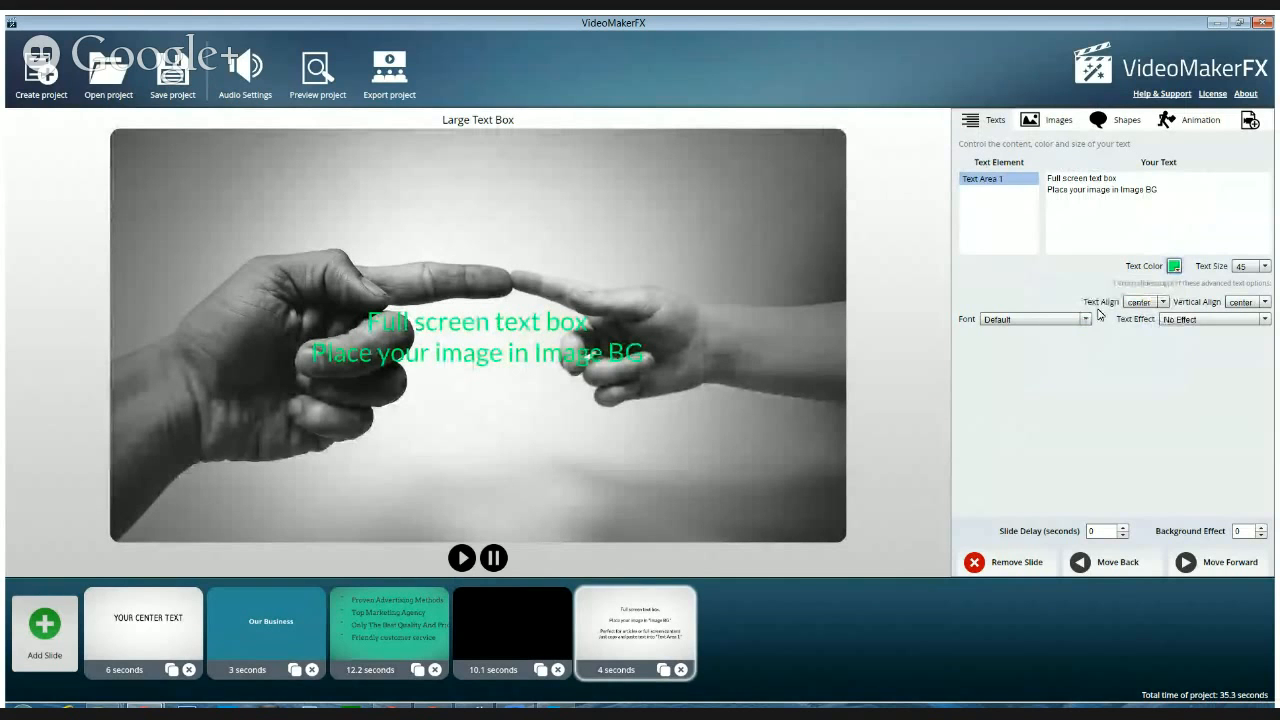
pyautogui.click(1174, 266)
pyautogui.click(1174, 266)
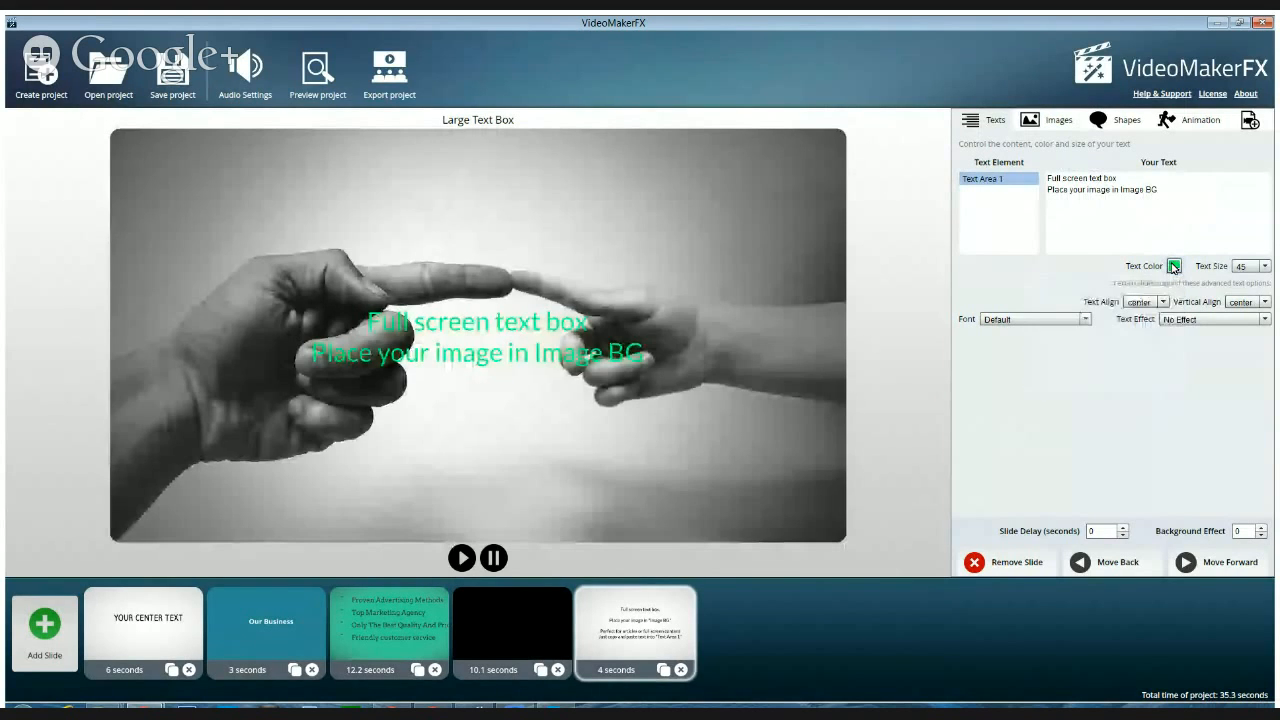
# Apply the Strong White Shadow 1 text effect to Text Area 1 and set its text color to black
pyautogui.click(1188, 319)
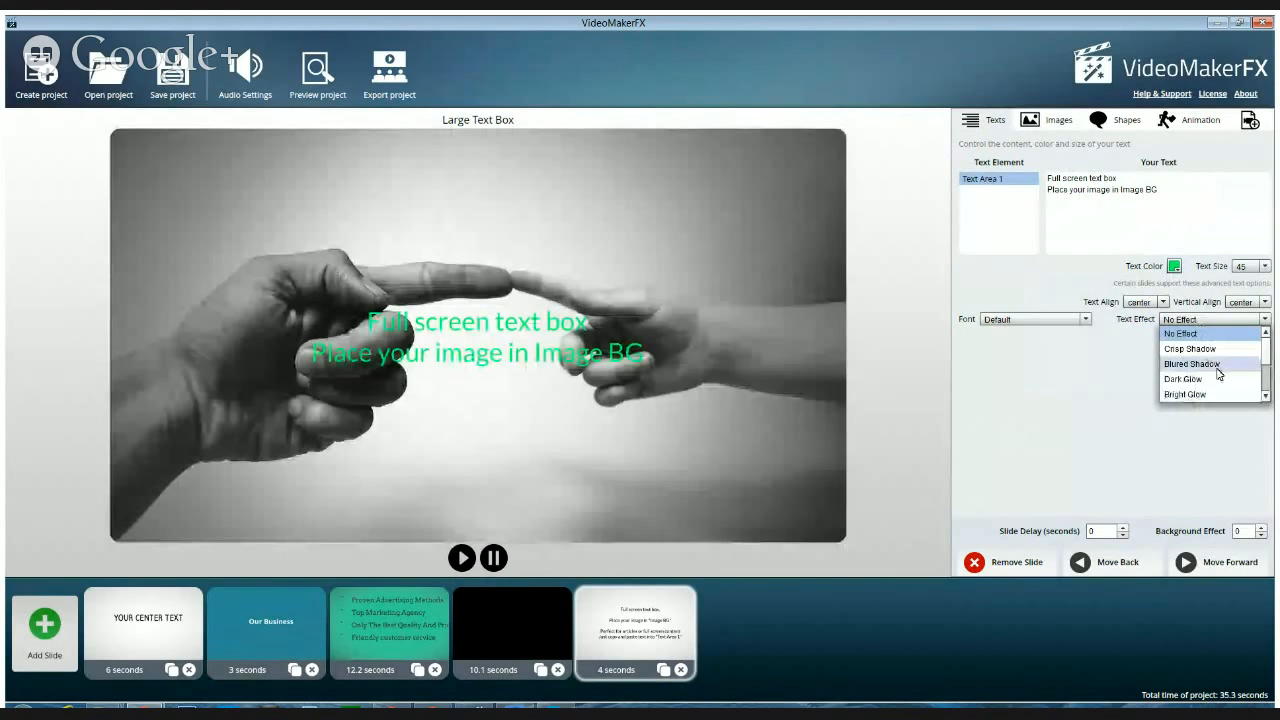
pyautogui.scroll(-3, 1265, 373)
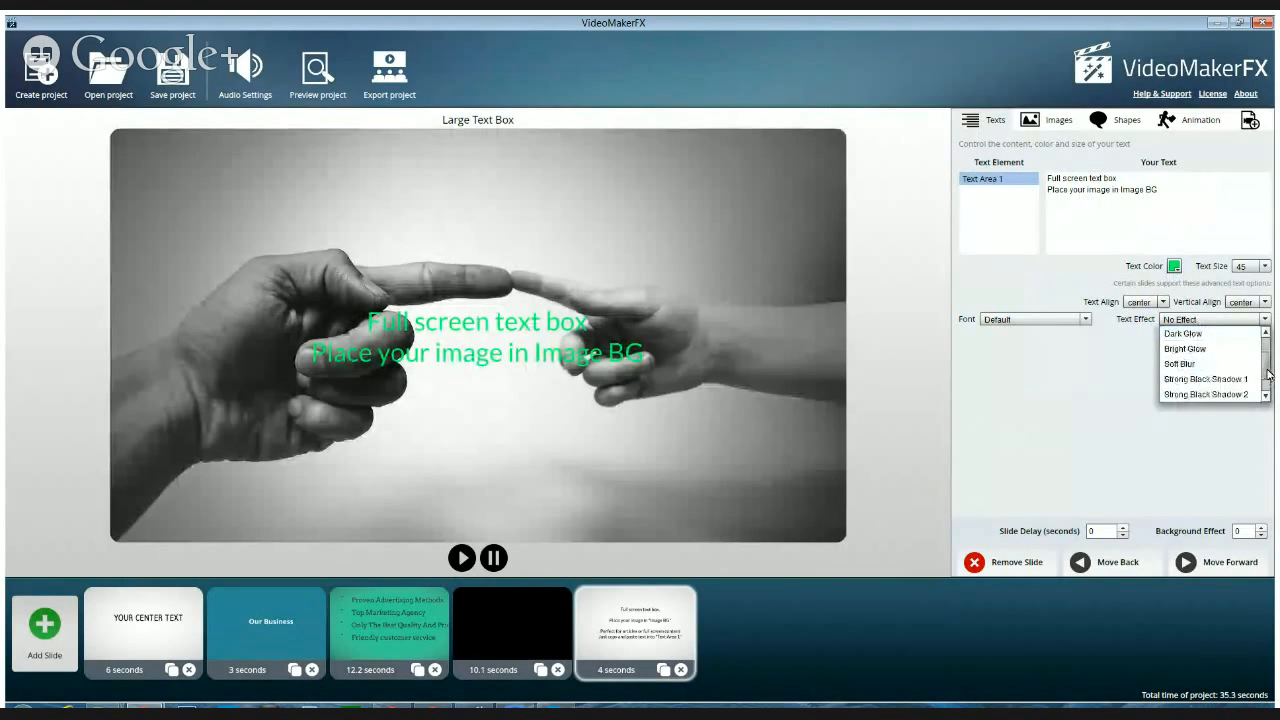
pyautogui.scroll(-2, 1265, 376)
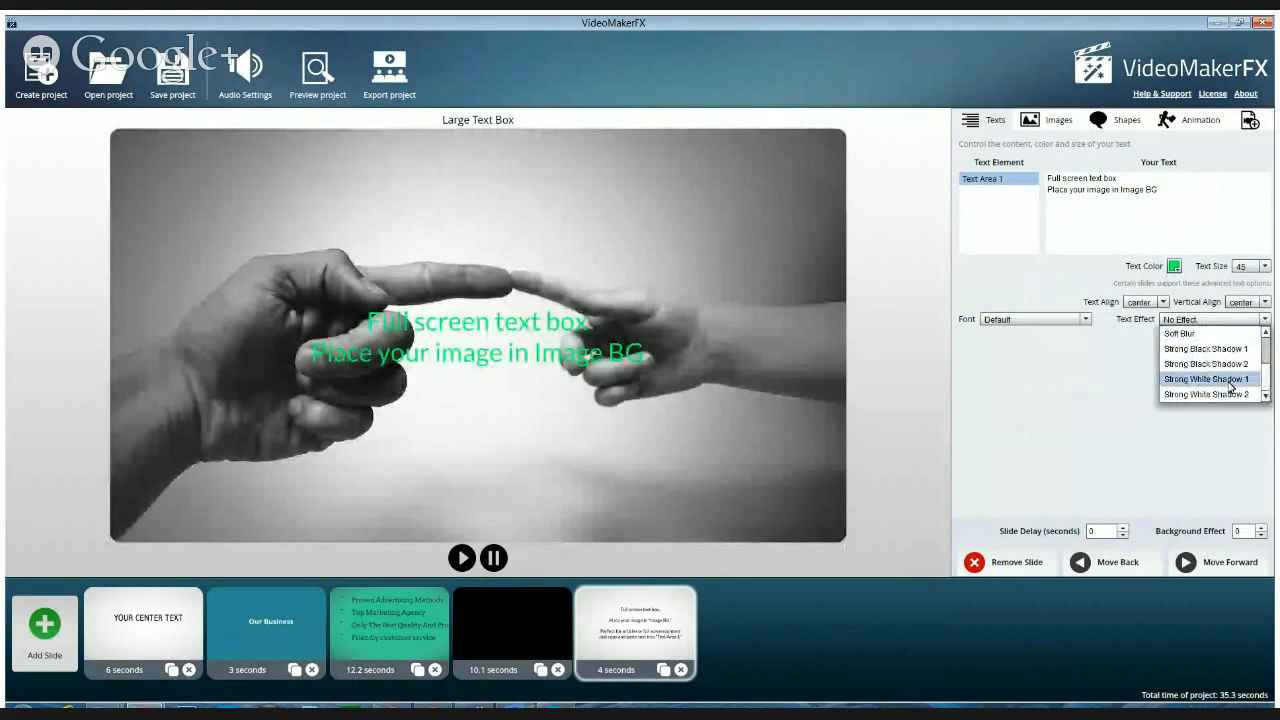
pyautogui.click(1230, 387)
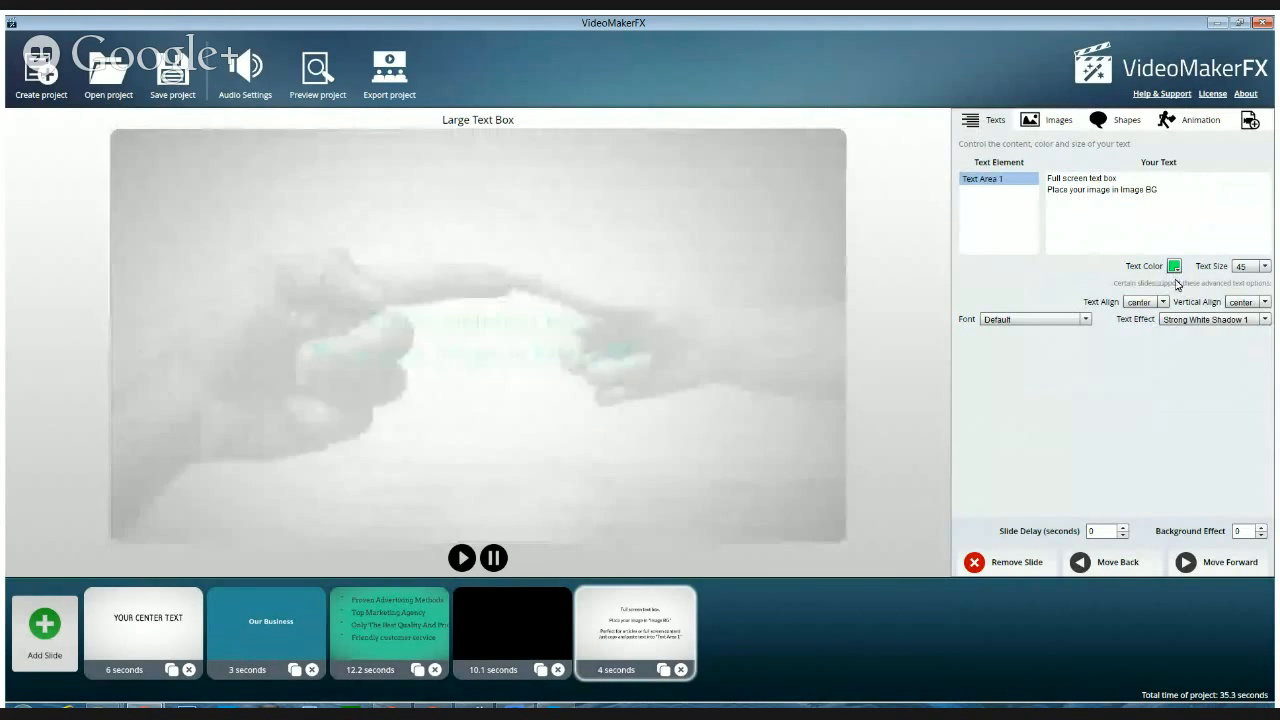
pyautogui.click(1174, 265)
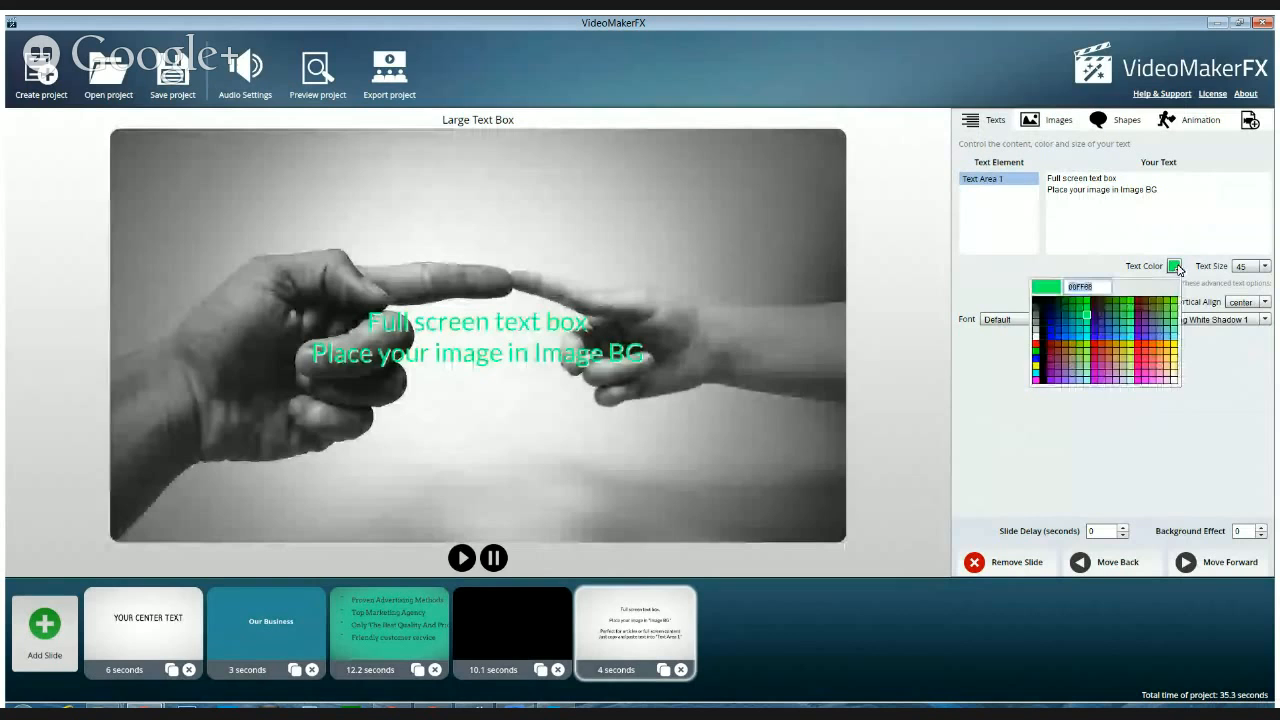
pyautogui.click(1045, 309)
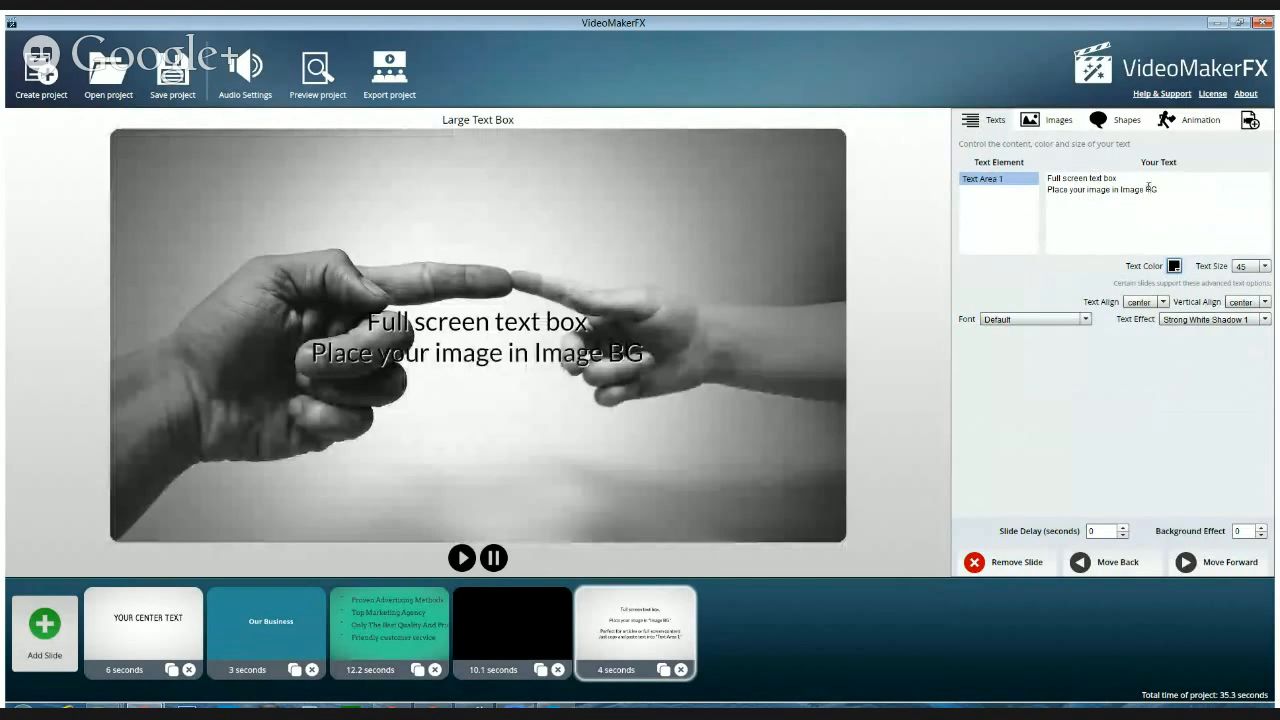
# Replace the placeholder text in Text Area 1 of the Large Text Box slide with "The following video is about Video Maker FX"
pyautogui.moveTo(1157, 190); pyautogui.dragTo(1036, 181)
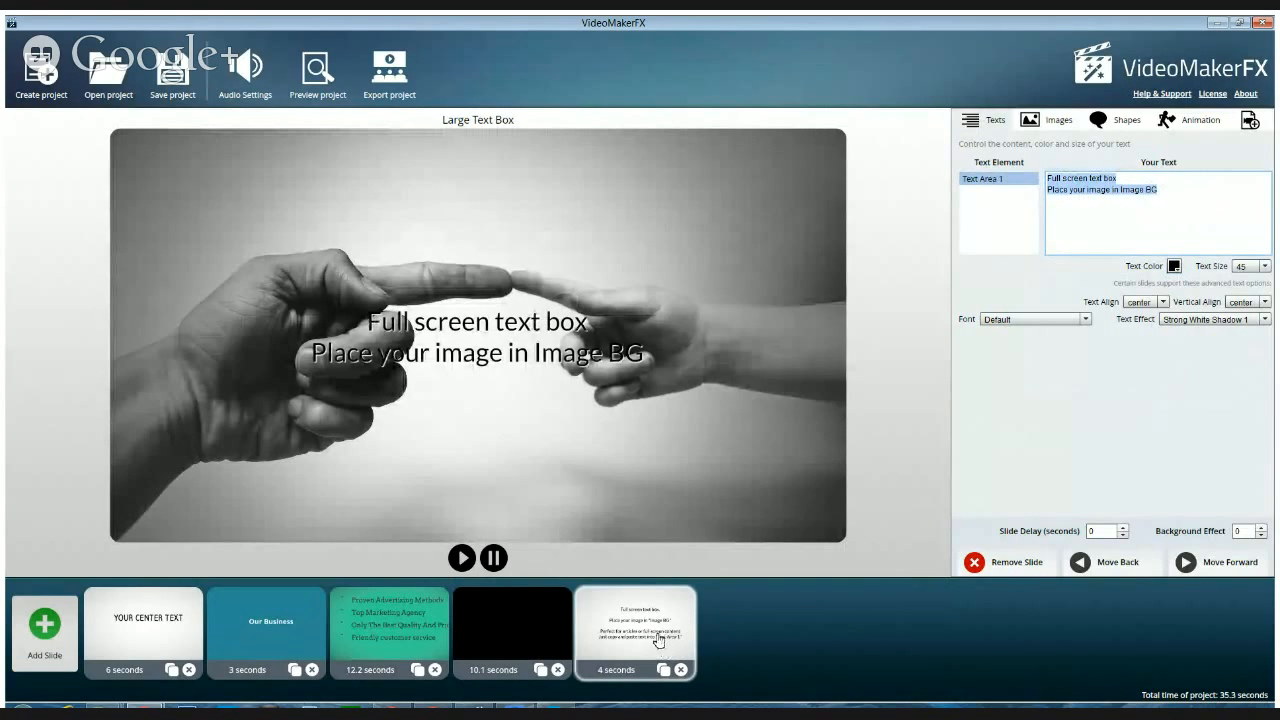
pyautogui.write('The')
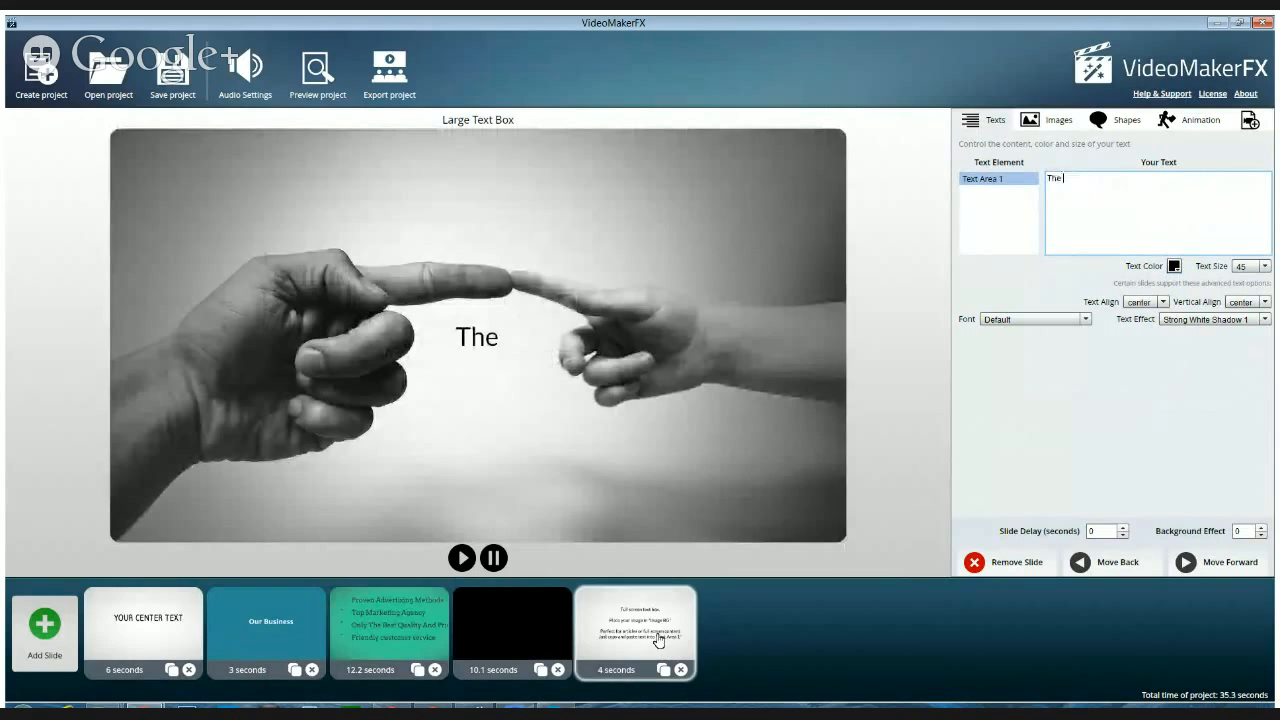
pyautogui.write(' followin')
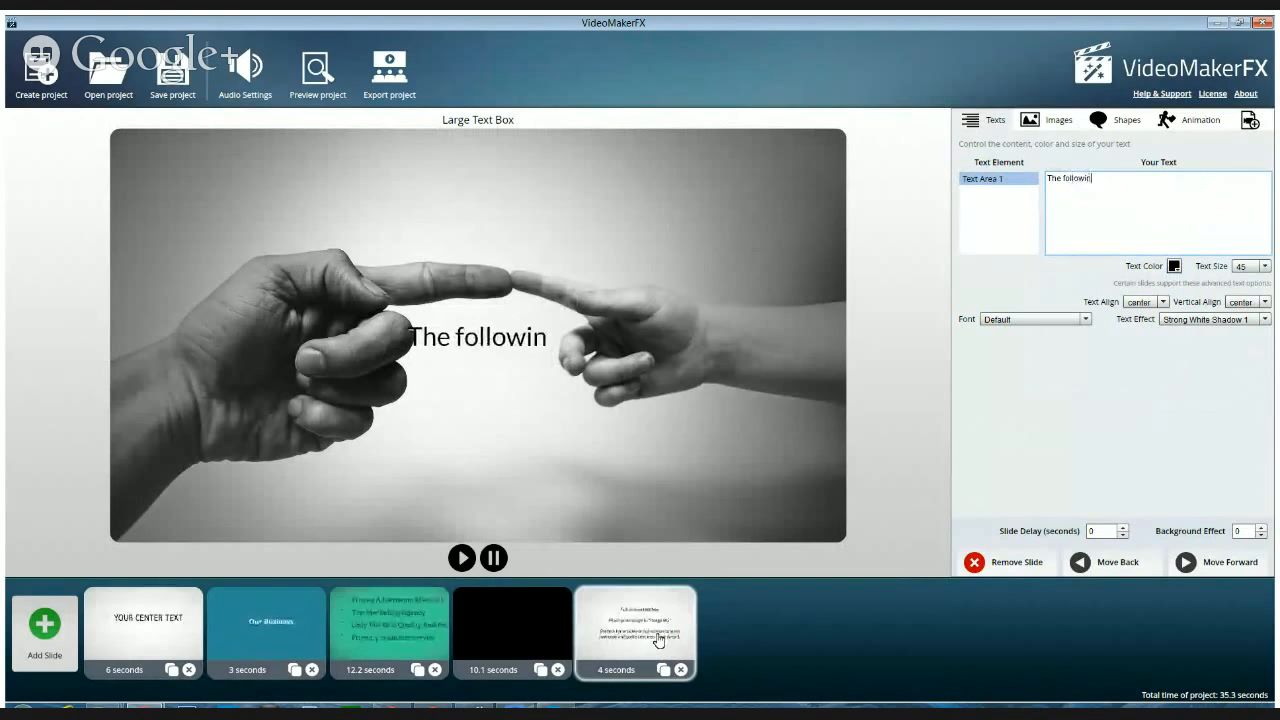
pyautogui.write('g video')
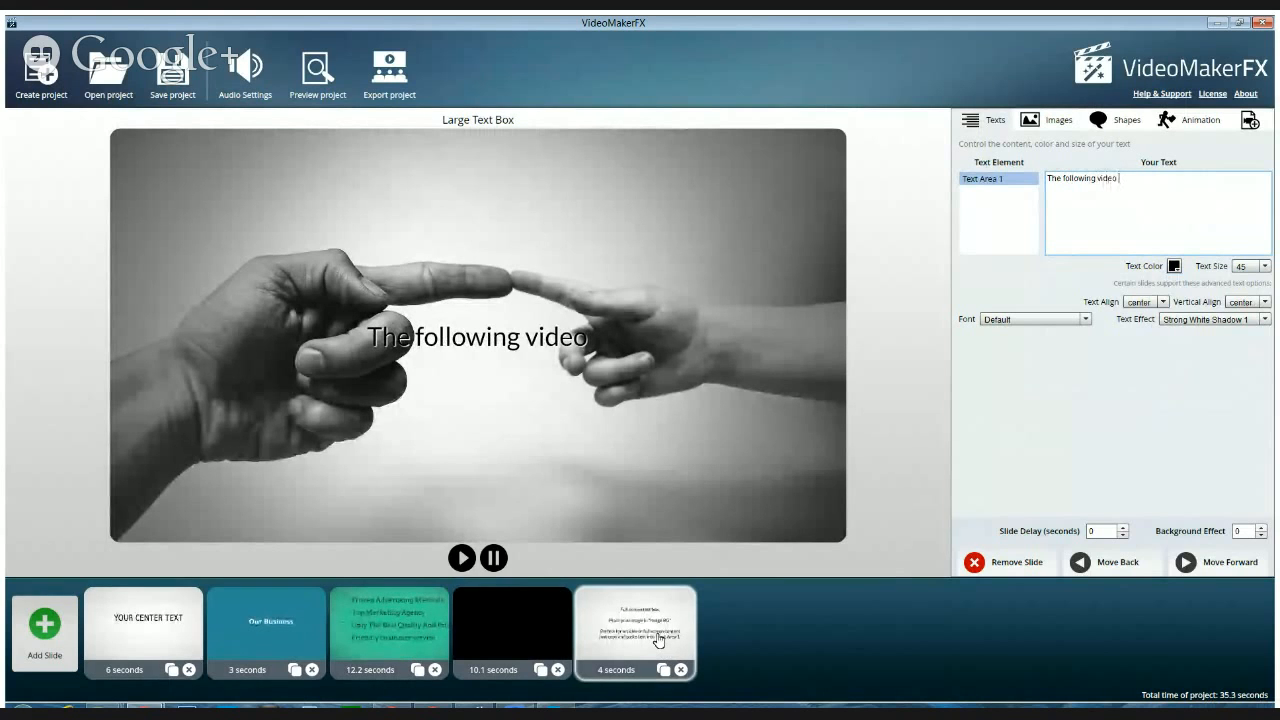
pyautogui.write(' was')
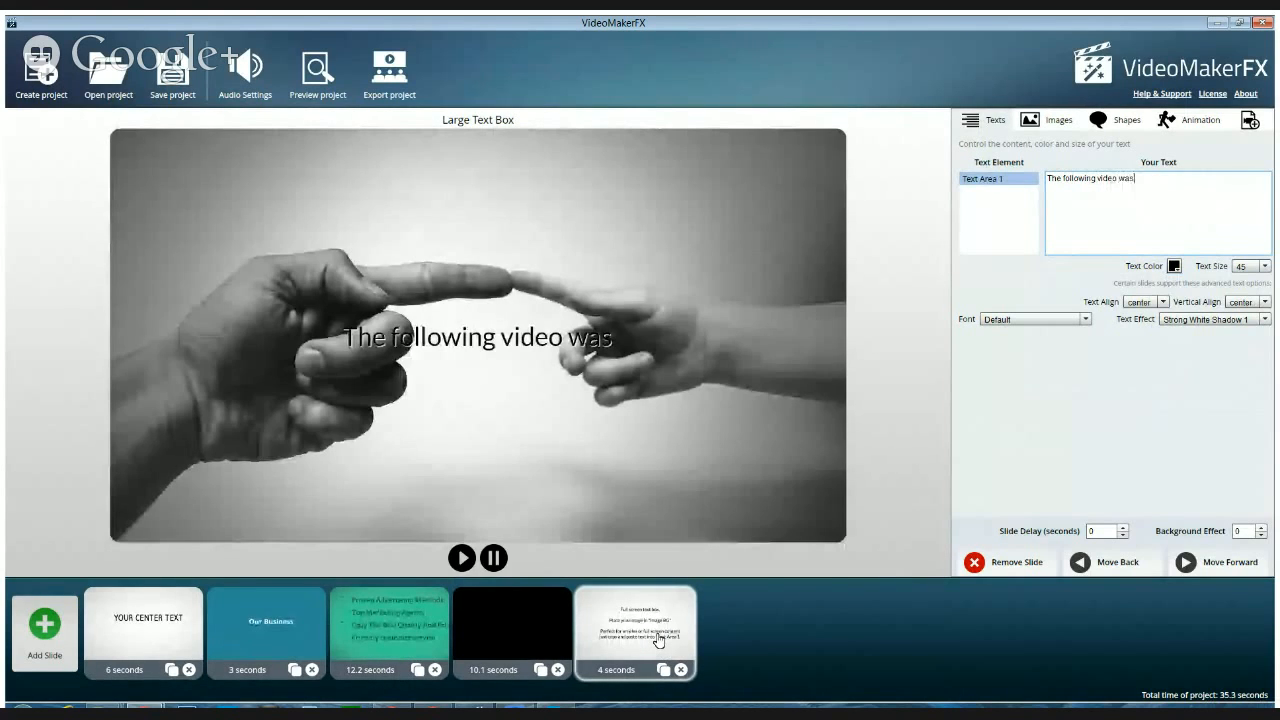
pyautogui.press('BackSpace')
pyautogui.press('BackSpace')
pyautogui.press('BackSpace')
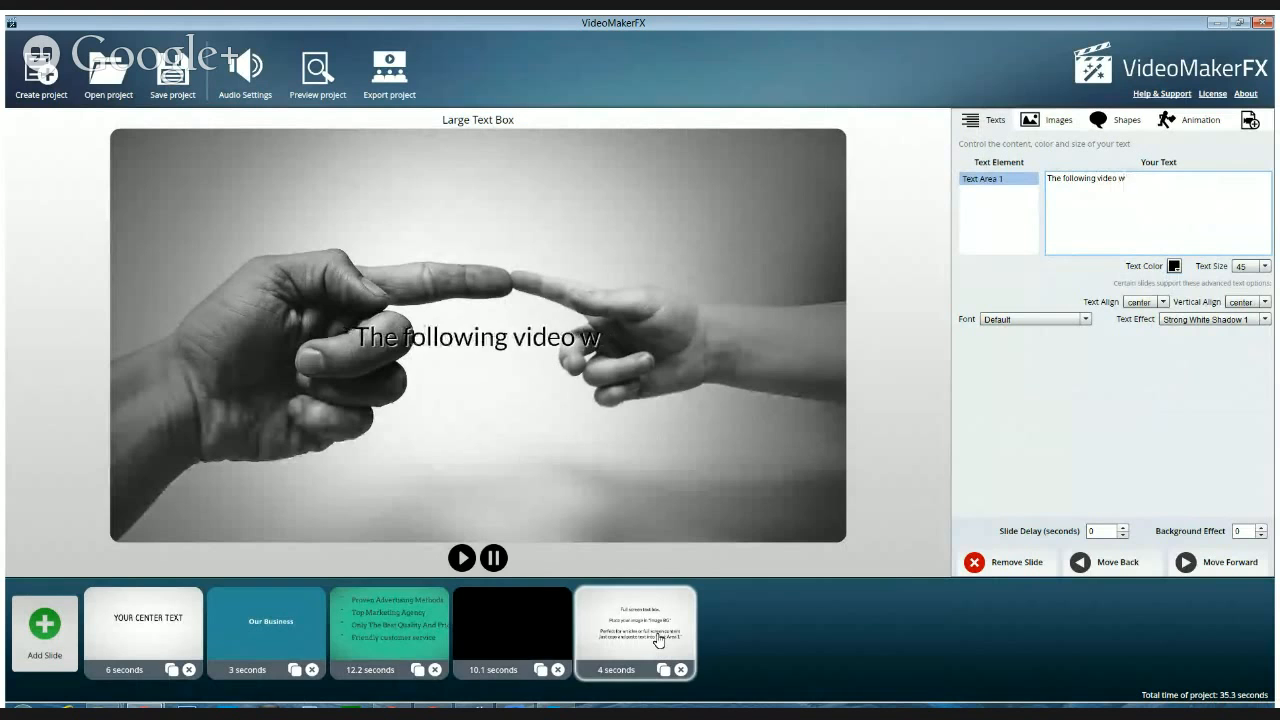
pyautogui.write('is about')
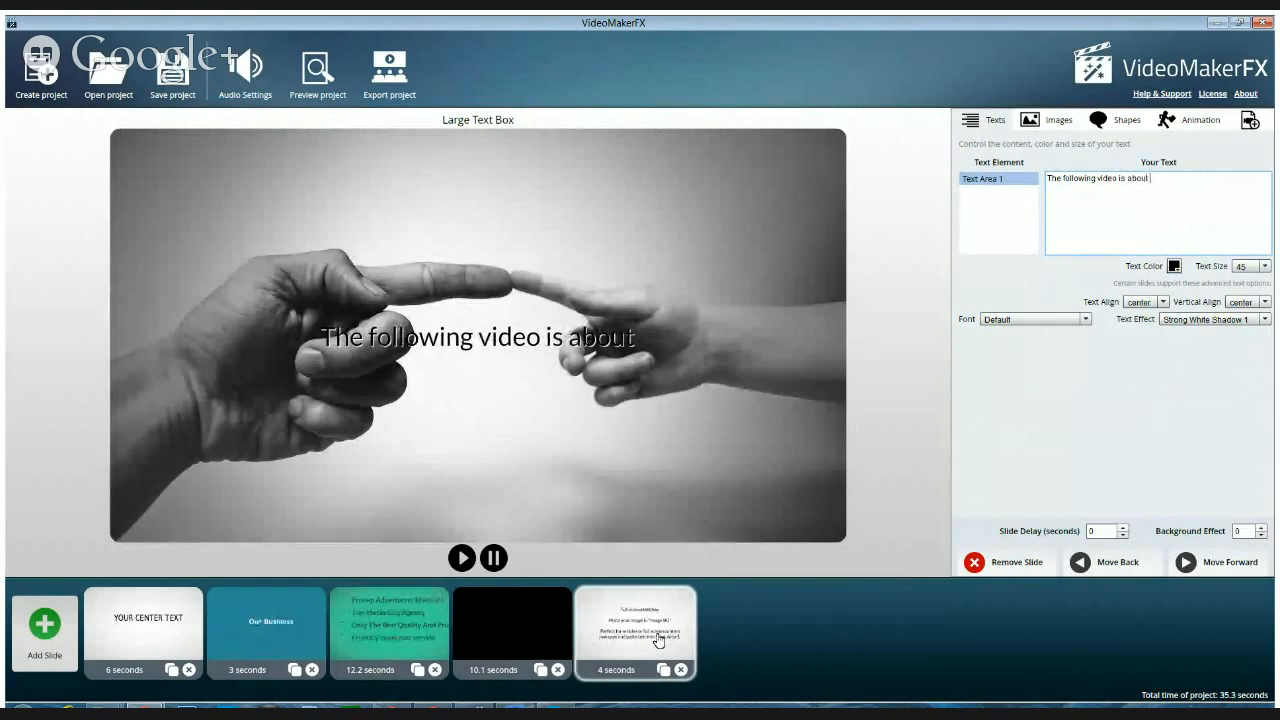
pyautogui.write(' Vid')
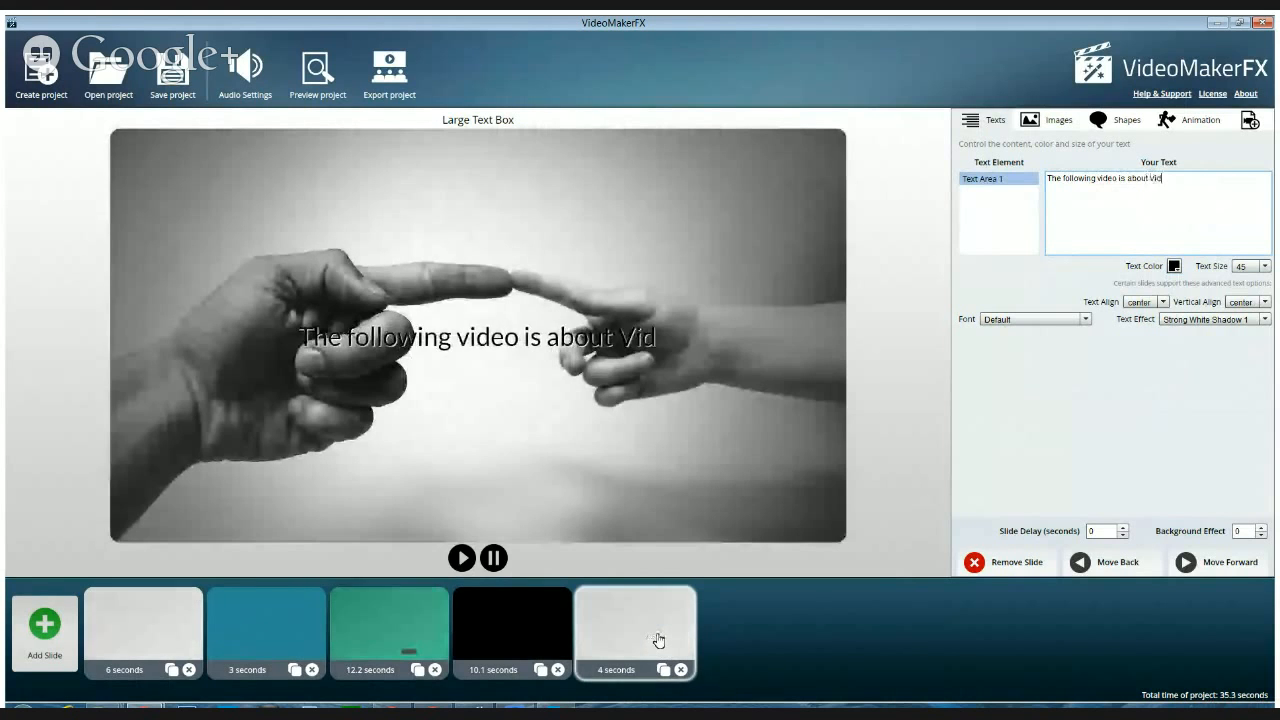
pyautogui.write('eo Make')
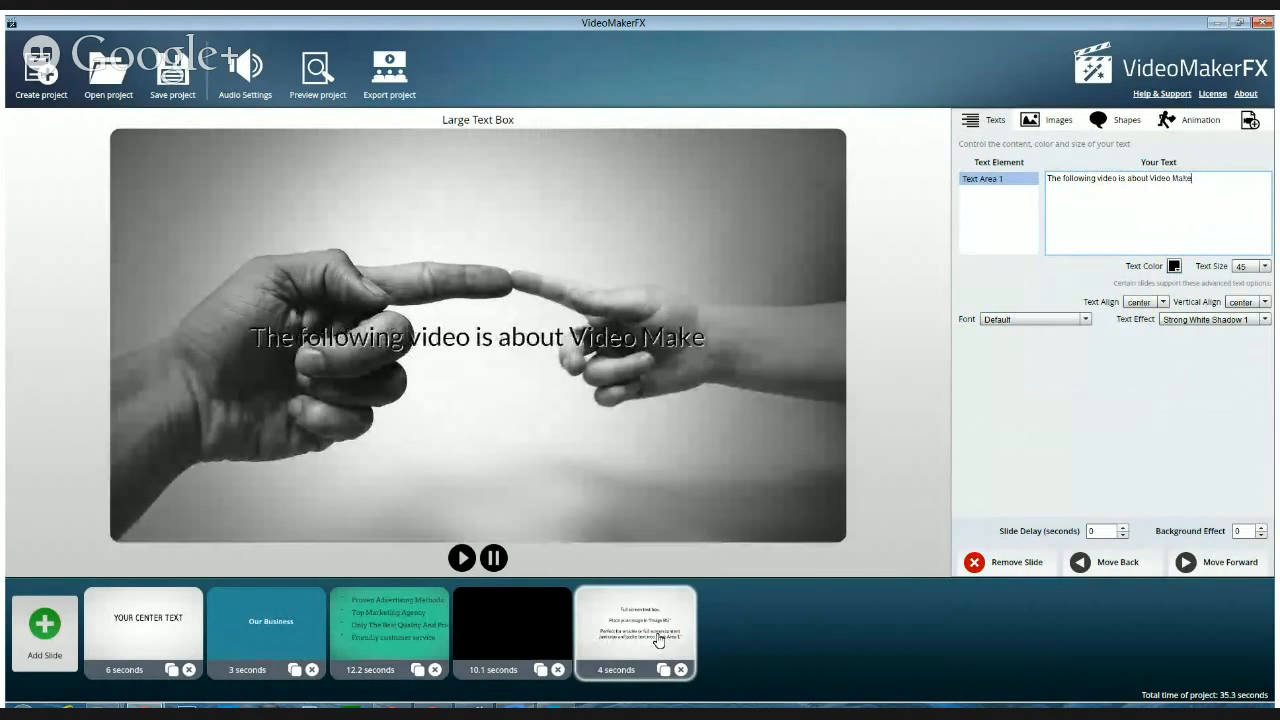
pyautogui.write('r')
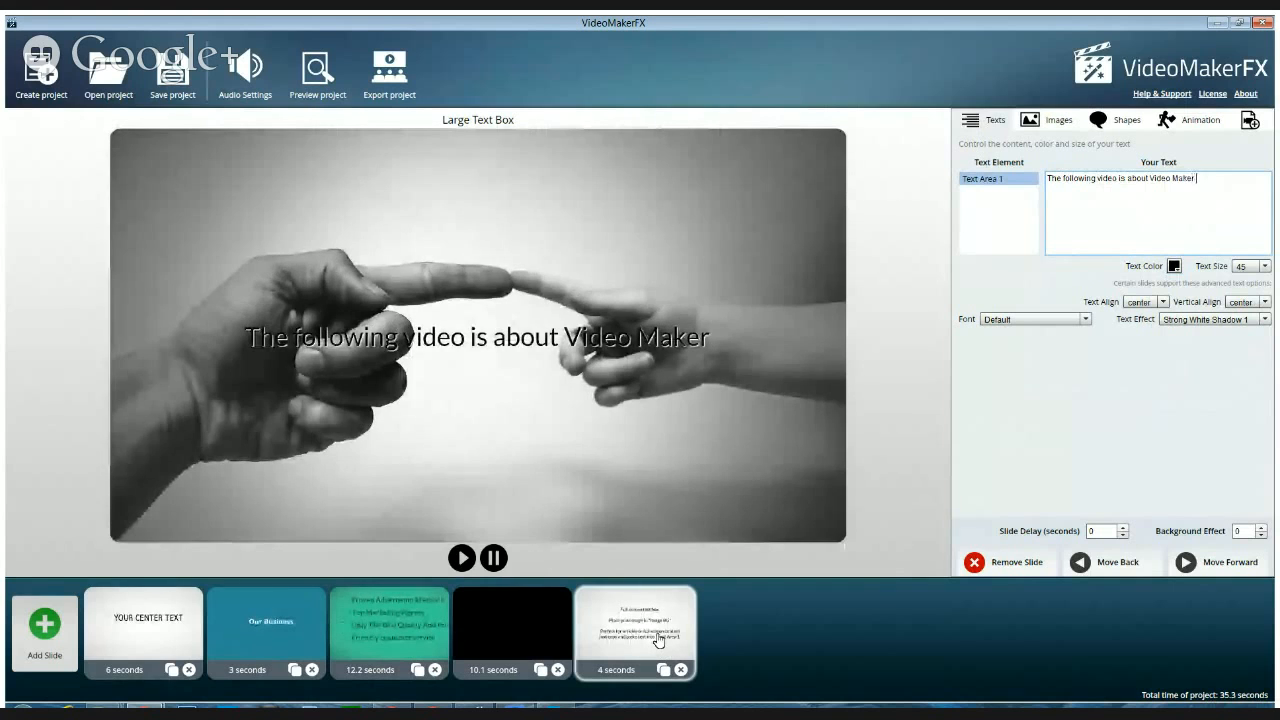
pyautogui.write(' FX')
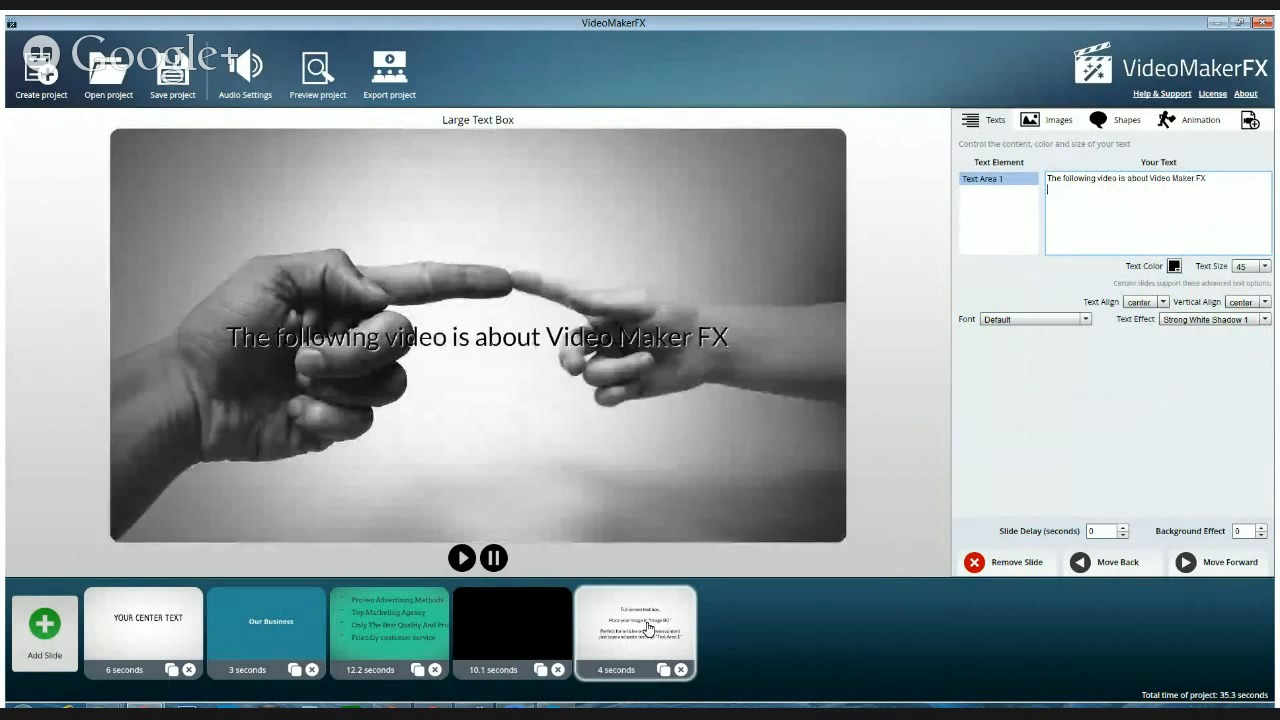
# Align Text Area 1 vertically to the top and add a second line reading "It was discussed at length on the 5/6/14 show."
pyautogui.click(1252, 302)
pyautogui.click(1247, 317)
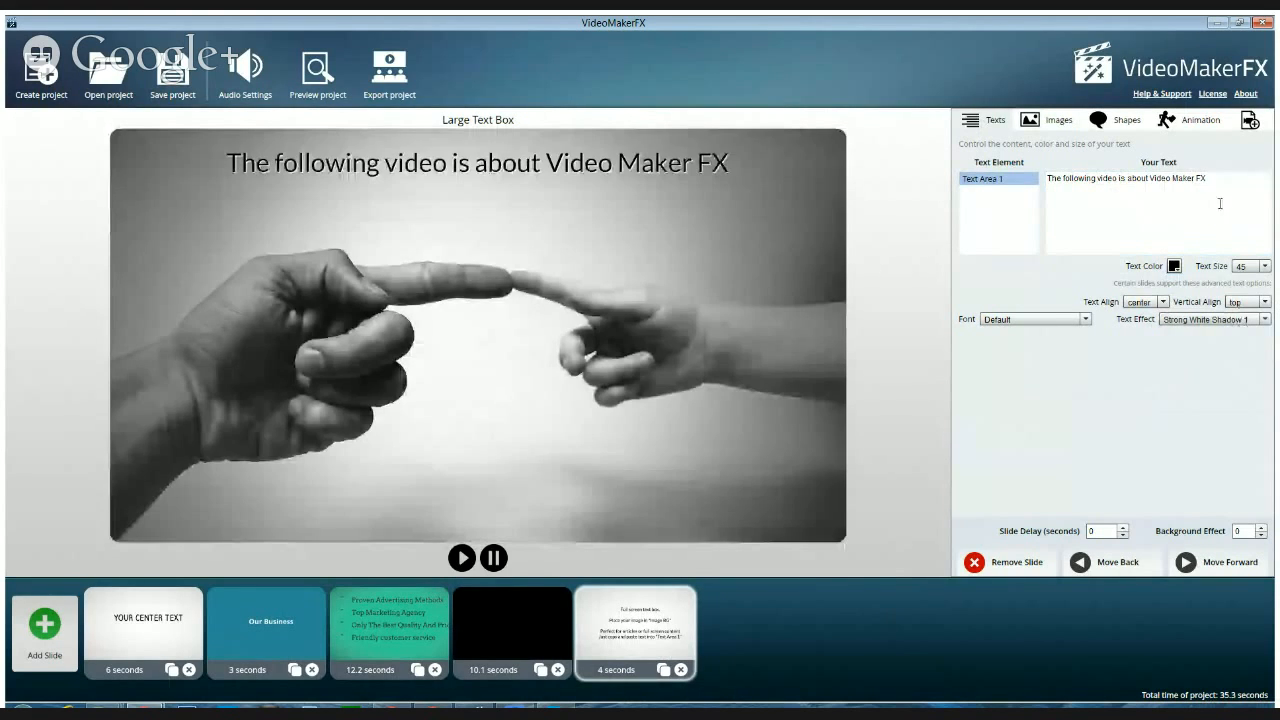
pyautogui.click(1222, 183)
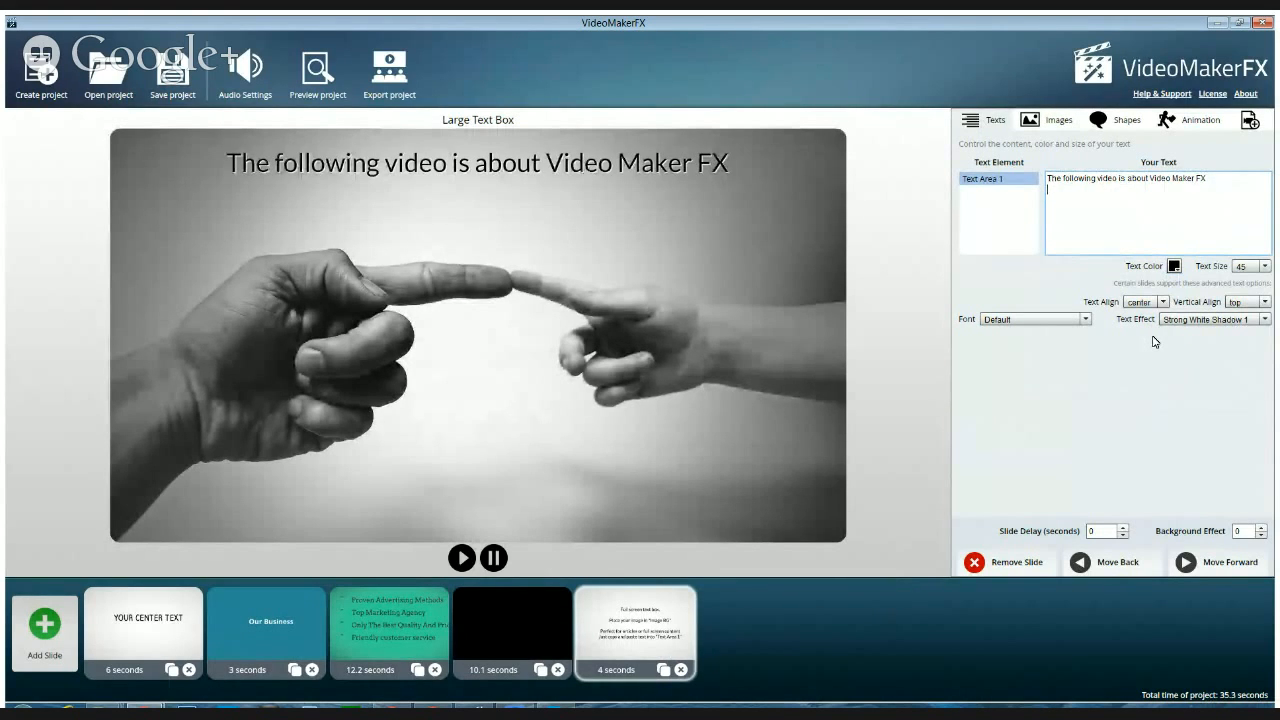
pyautogui.press('Return')
pyautogui.write('It was discuss')
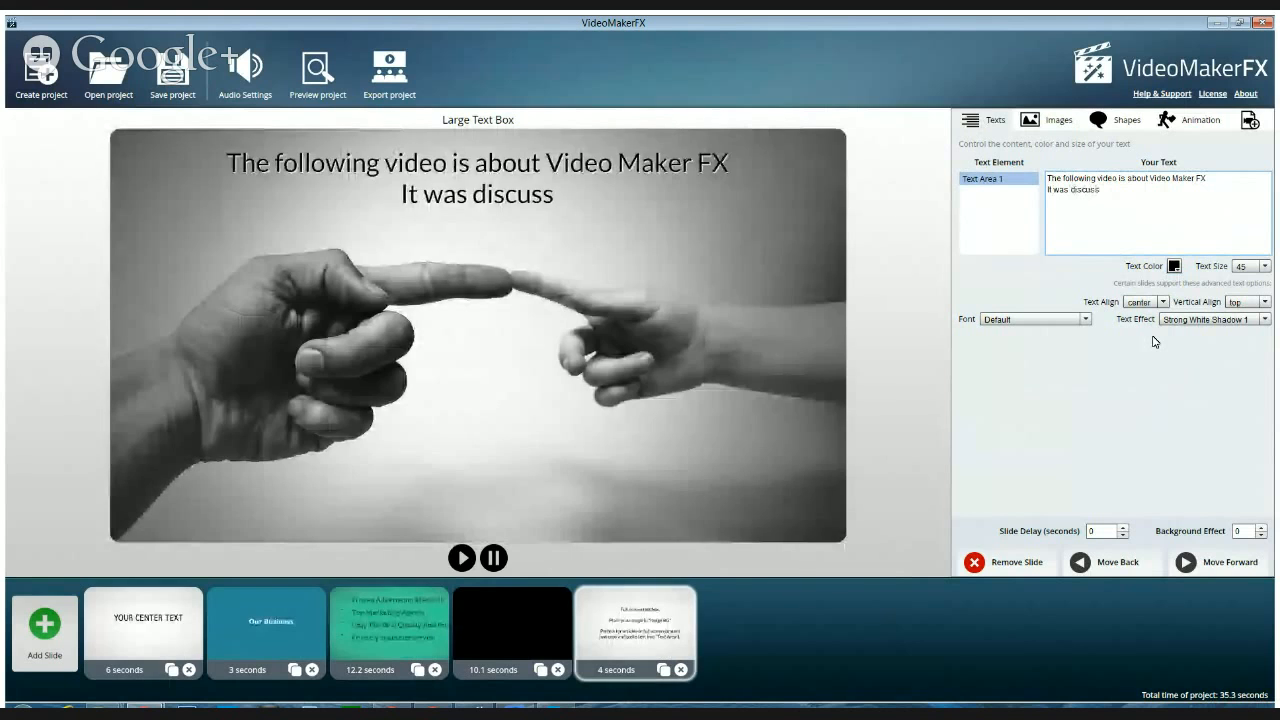
pyautogui.write('ed at l')
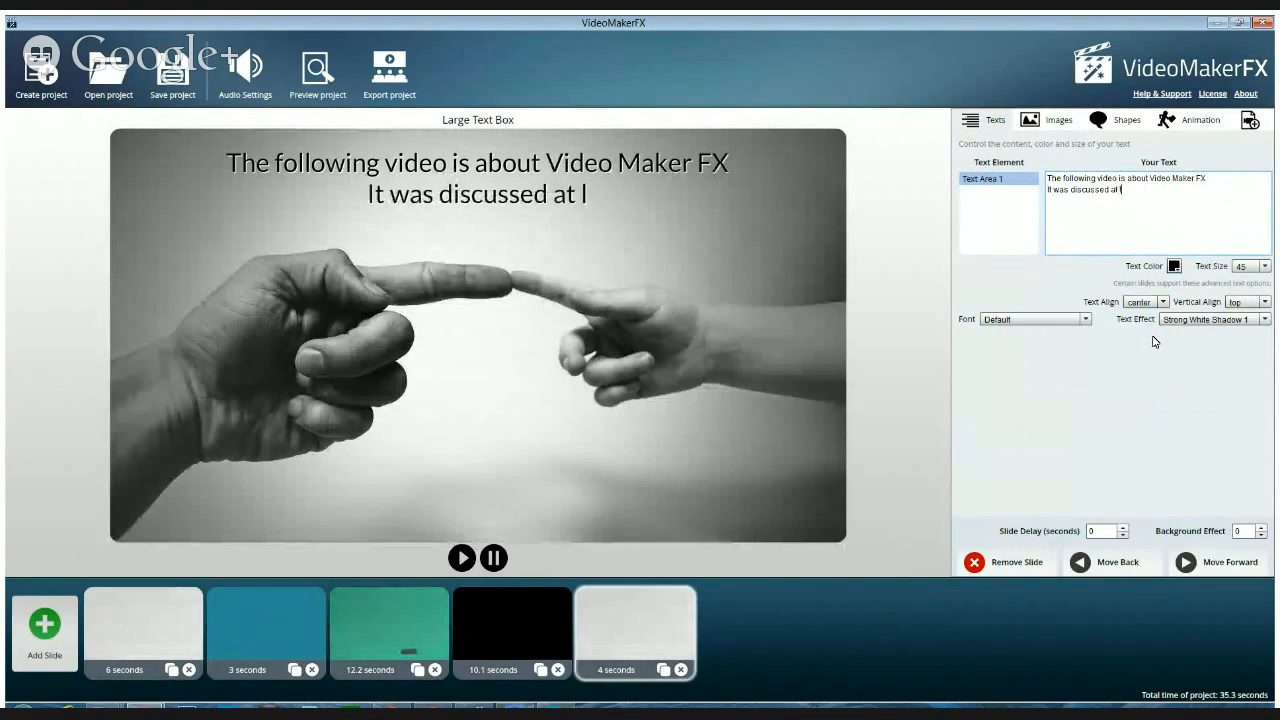
pyautogui.write('eangth on')
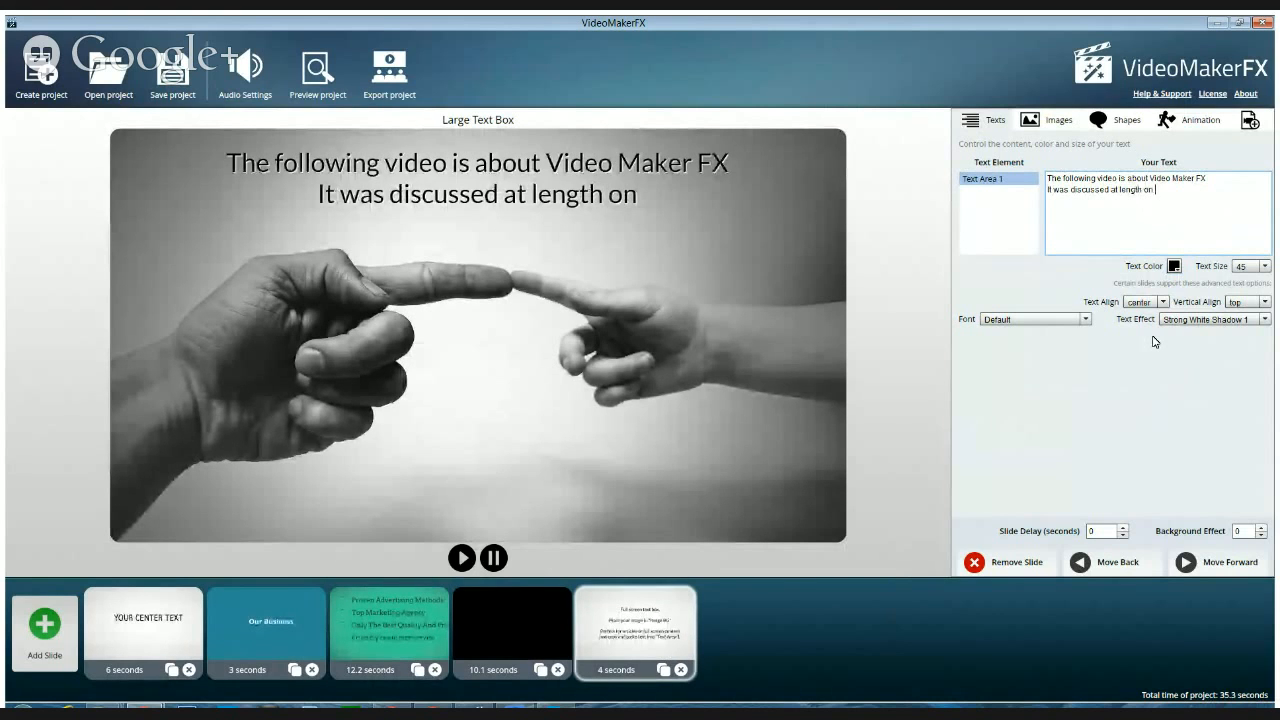
pyautogui.write(' the')
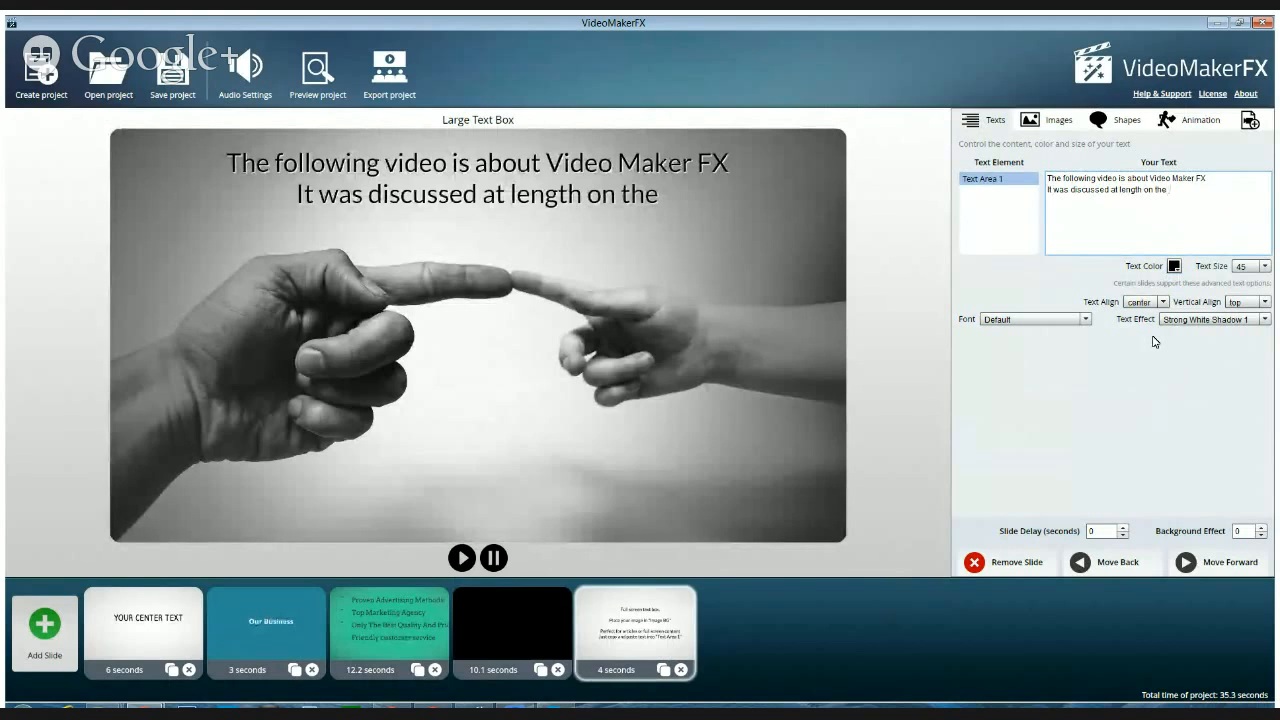
pyautogui.write(' 5/6/')
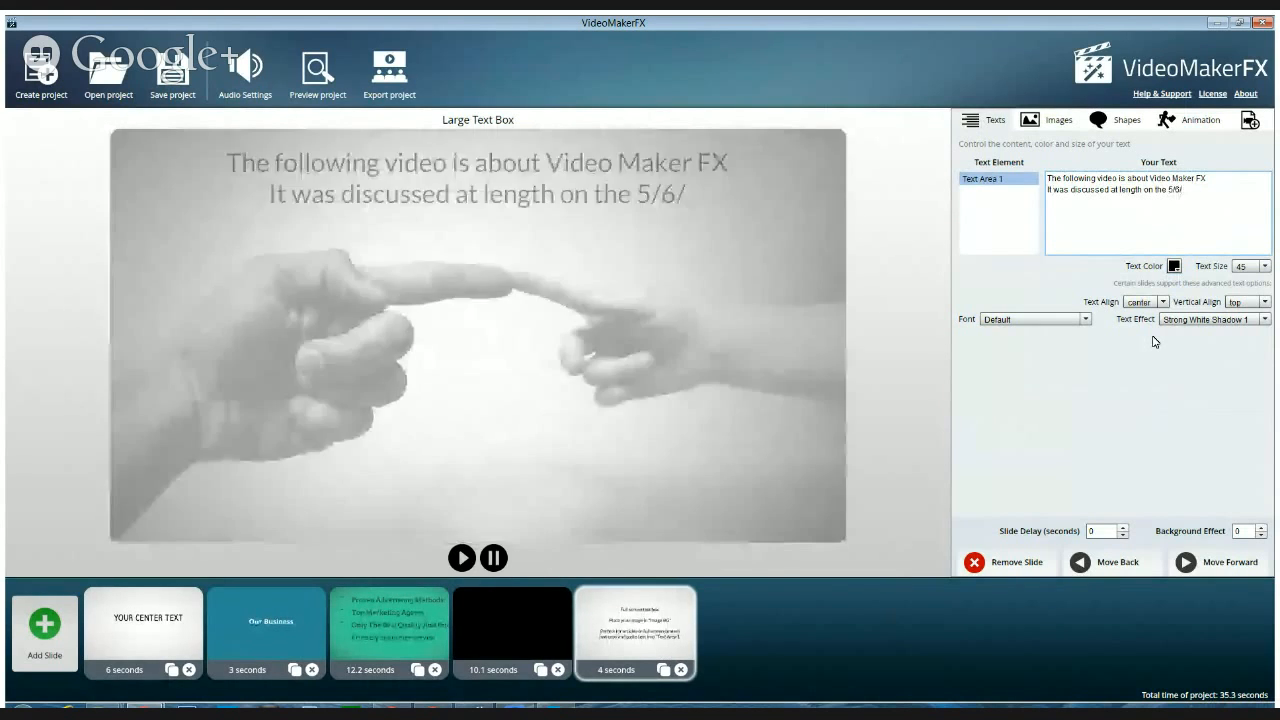
pyautogui.write('14')
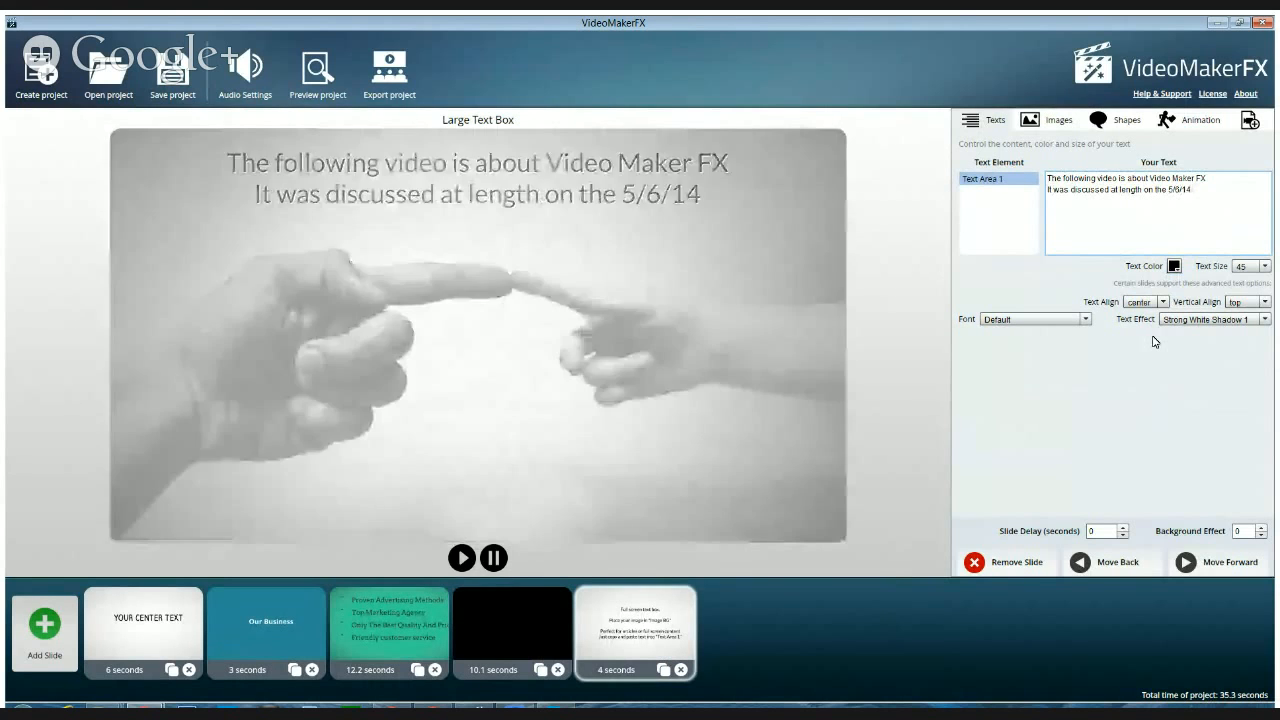
pyautogui.write(' show.')
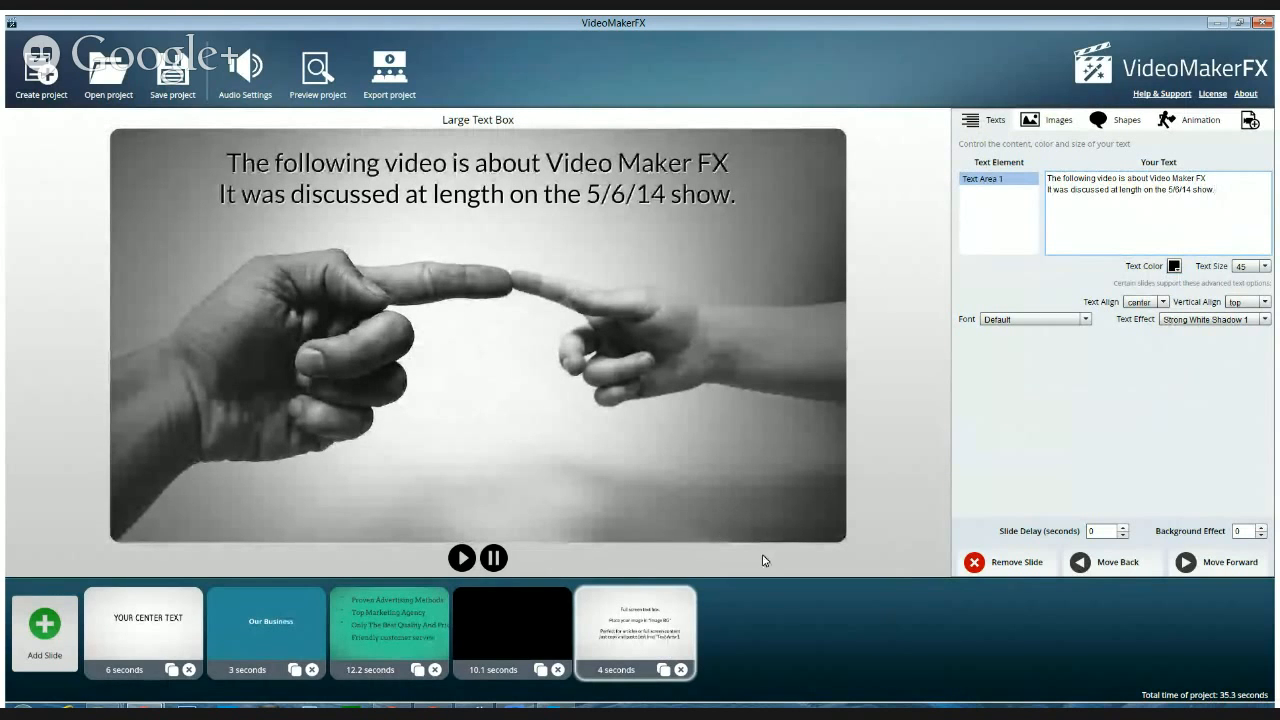
# Move the Large Text Box slide ahead of the black 10sec slide in the timeline and select the 10sec slide
pyautogui.moveTo(631, 637); pyautogui.dragTo(470, 637)
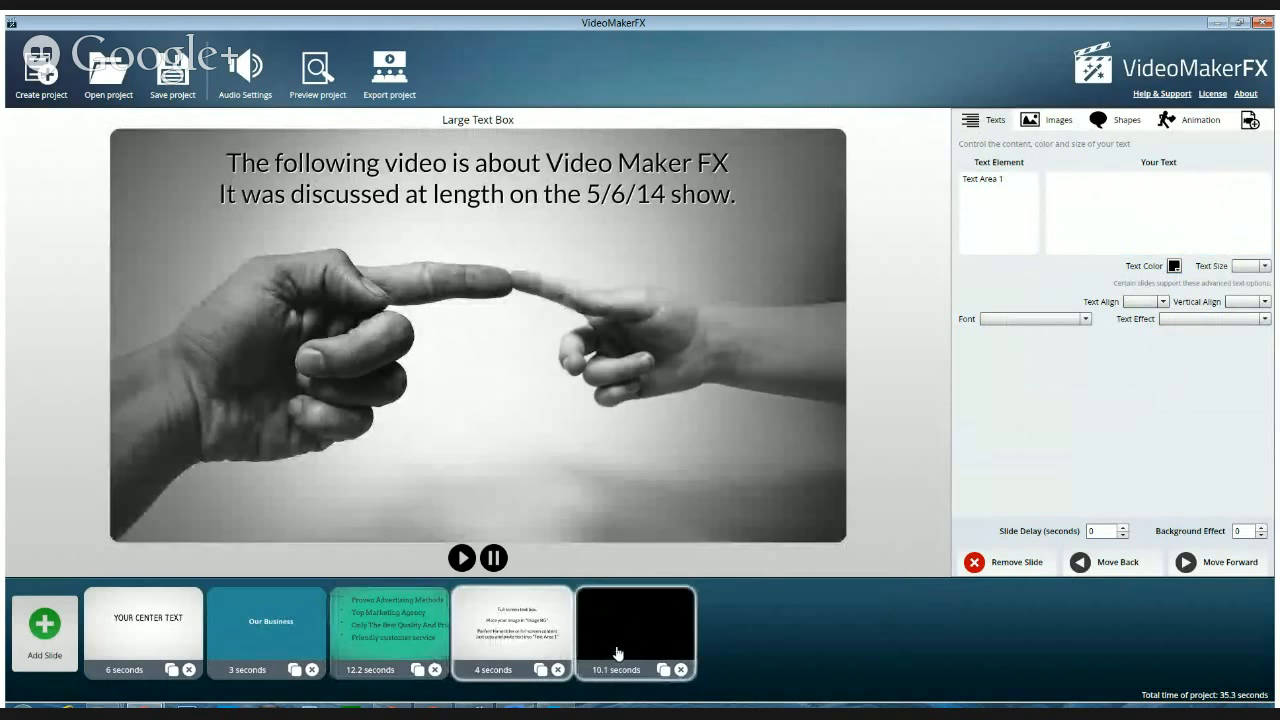
pyautogui.click(617, 652)
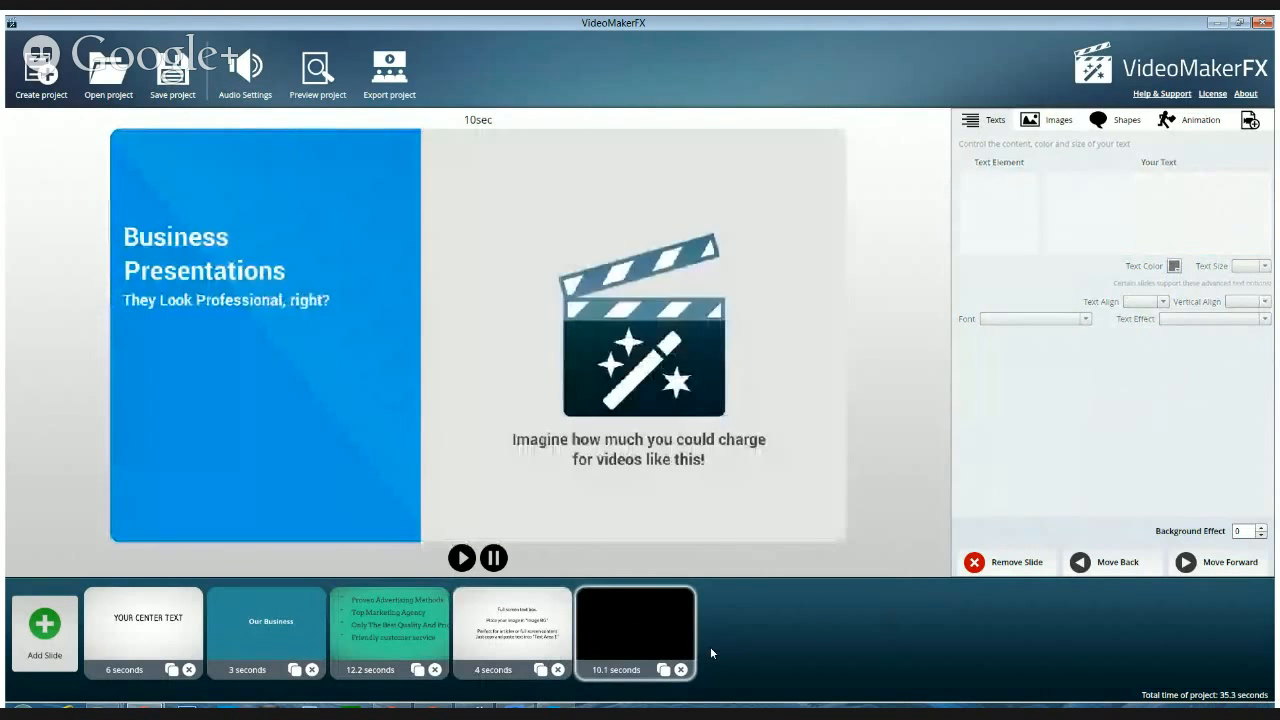
# Preview the first two Business Presentation II layouts and add Business Presentation II - Slide 2 to the end of the timeline
pyautogui.click(42, 636)
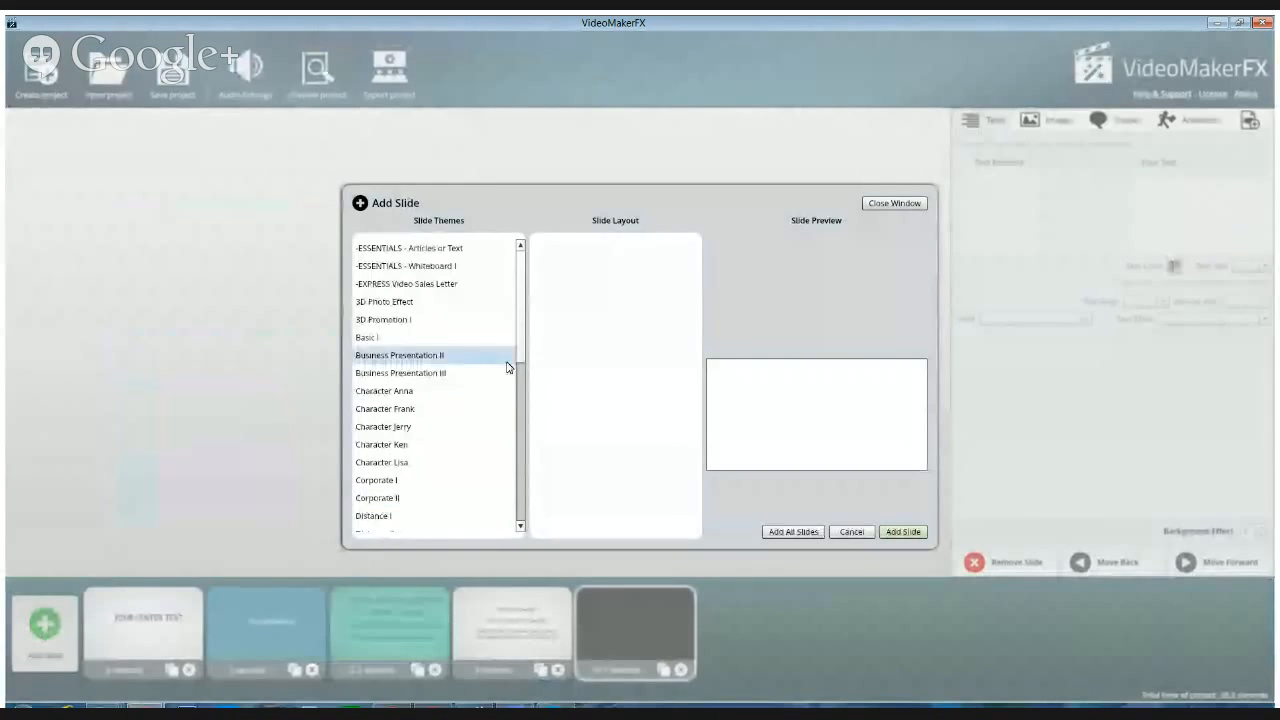
pyautogui.click(373, 358)
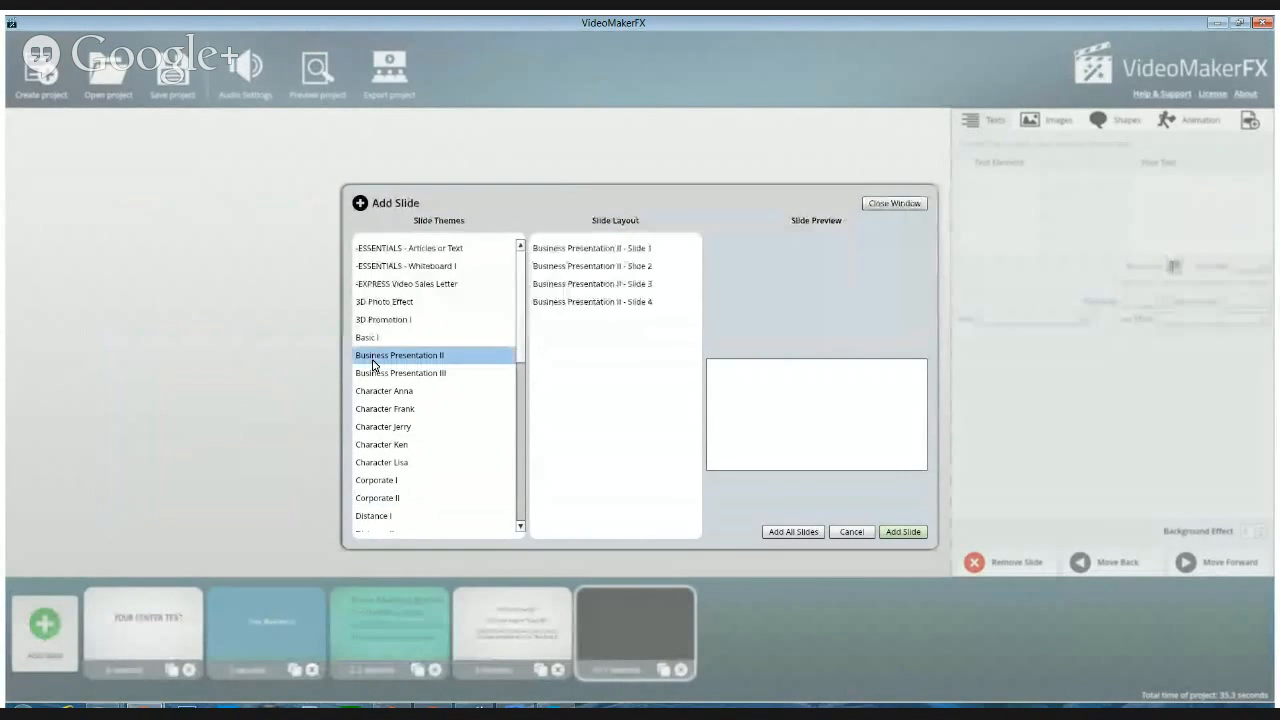
pyautogui.click(615, 253)
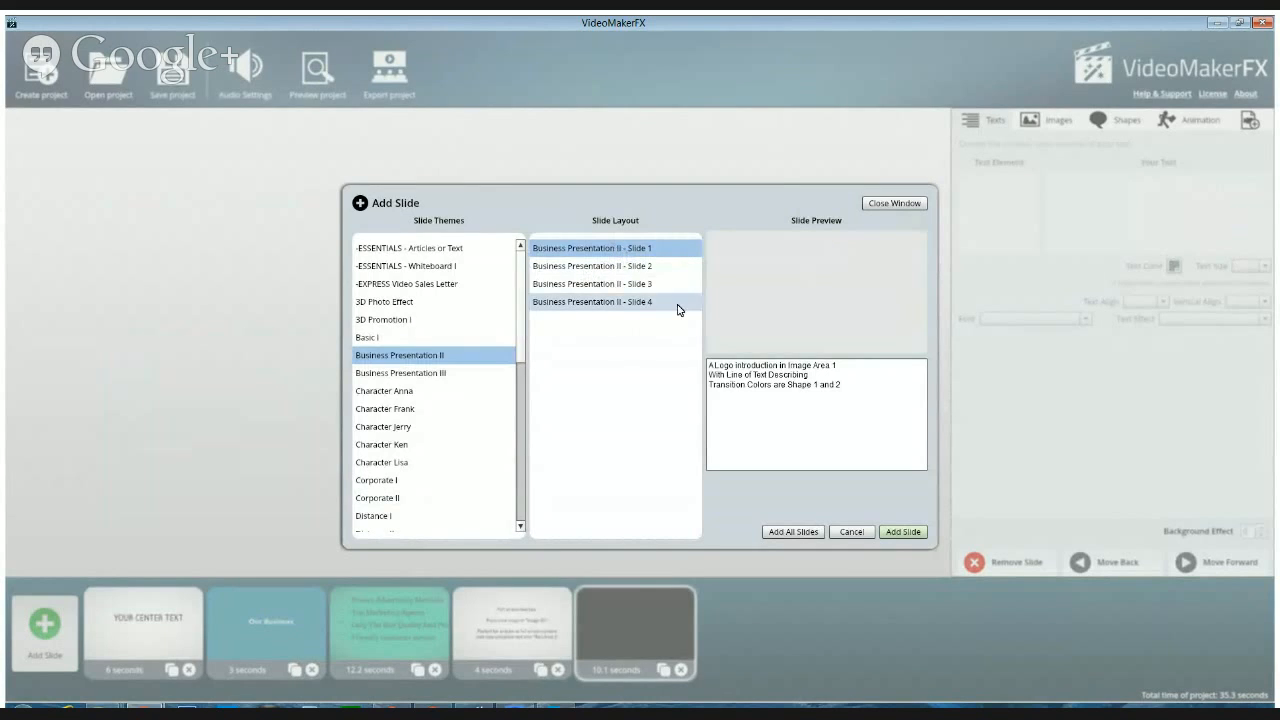
pyautogui.click(603, 267)
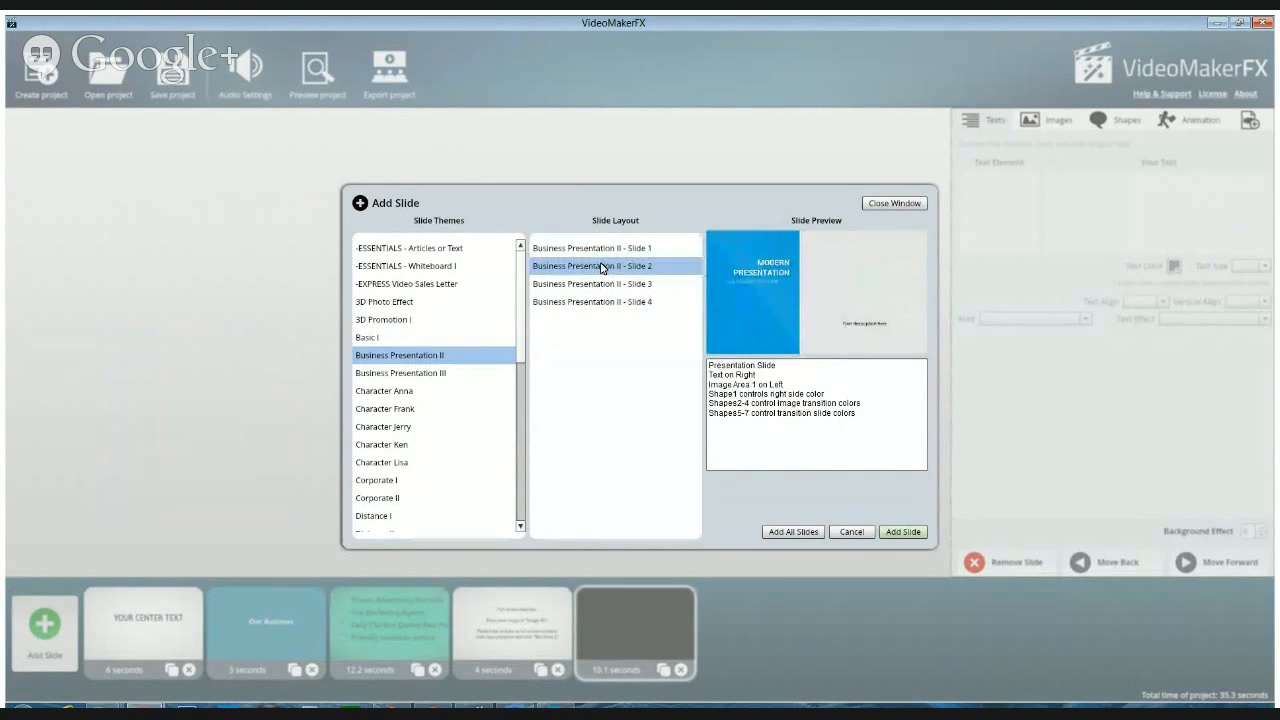
pyautogui.click(593, 249)
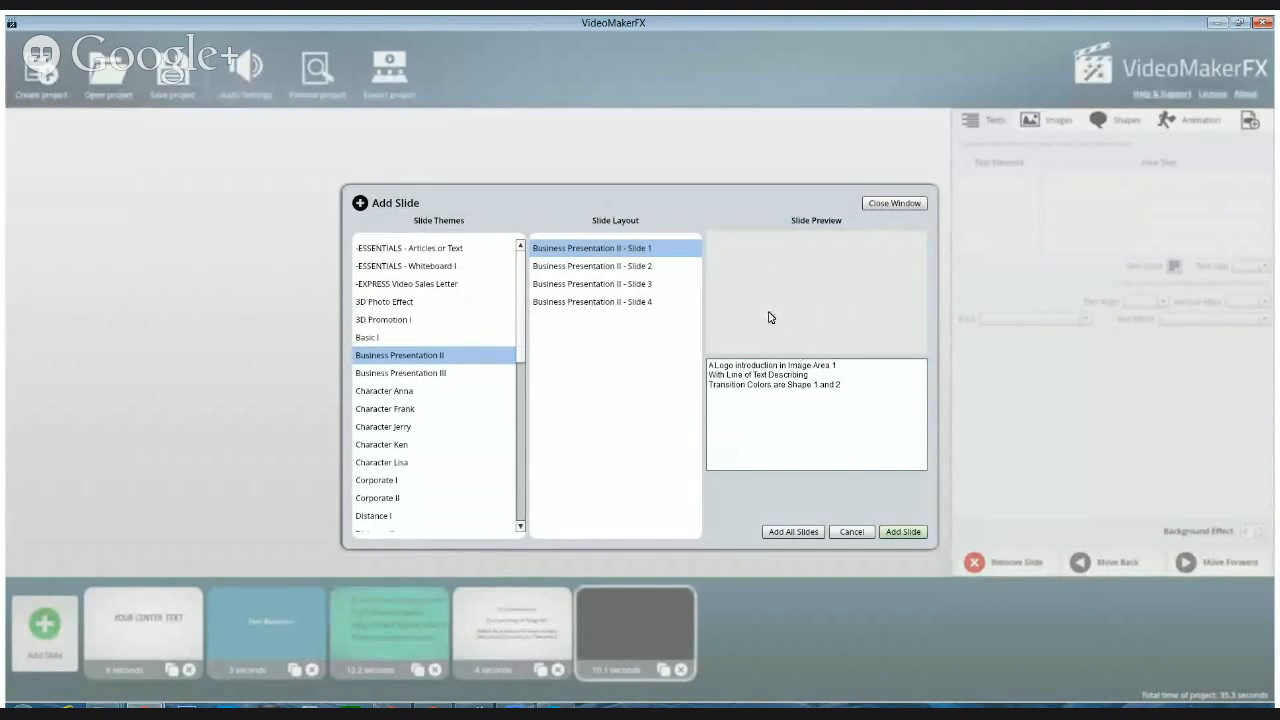
pyautogui.click(611, 266)
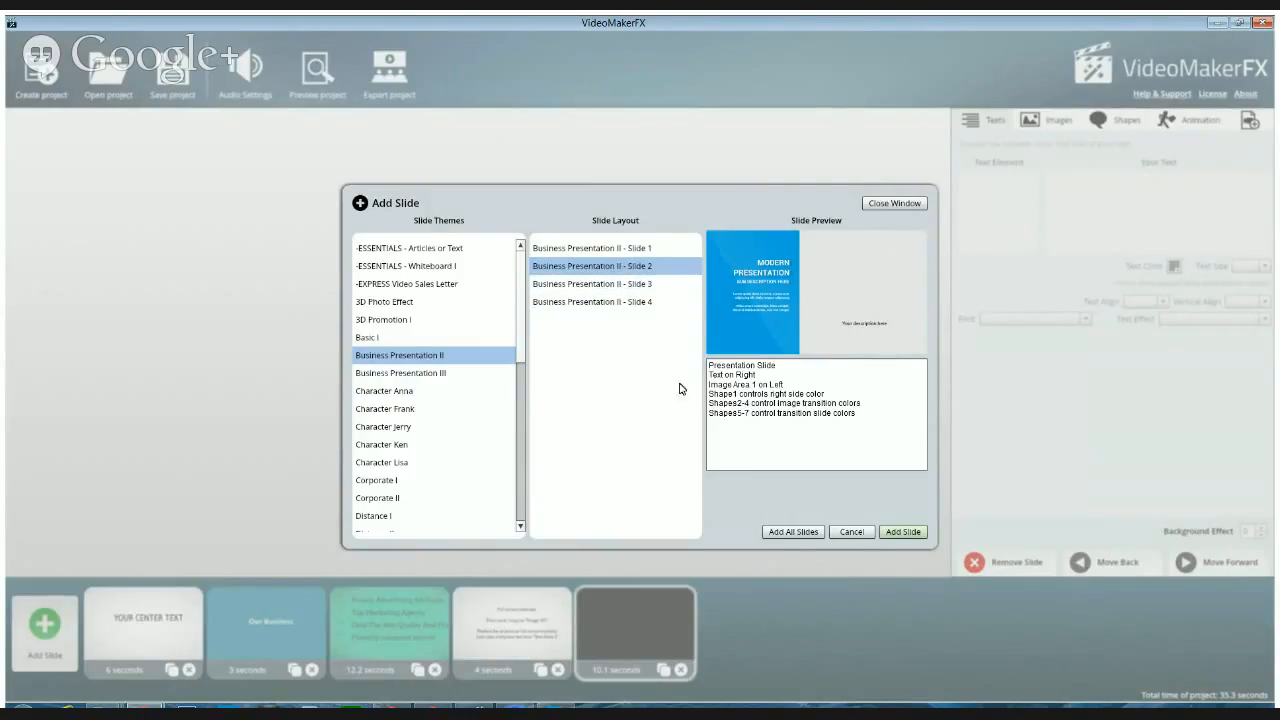
pyautogui.click(904, 533)
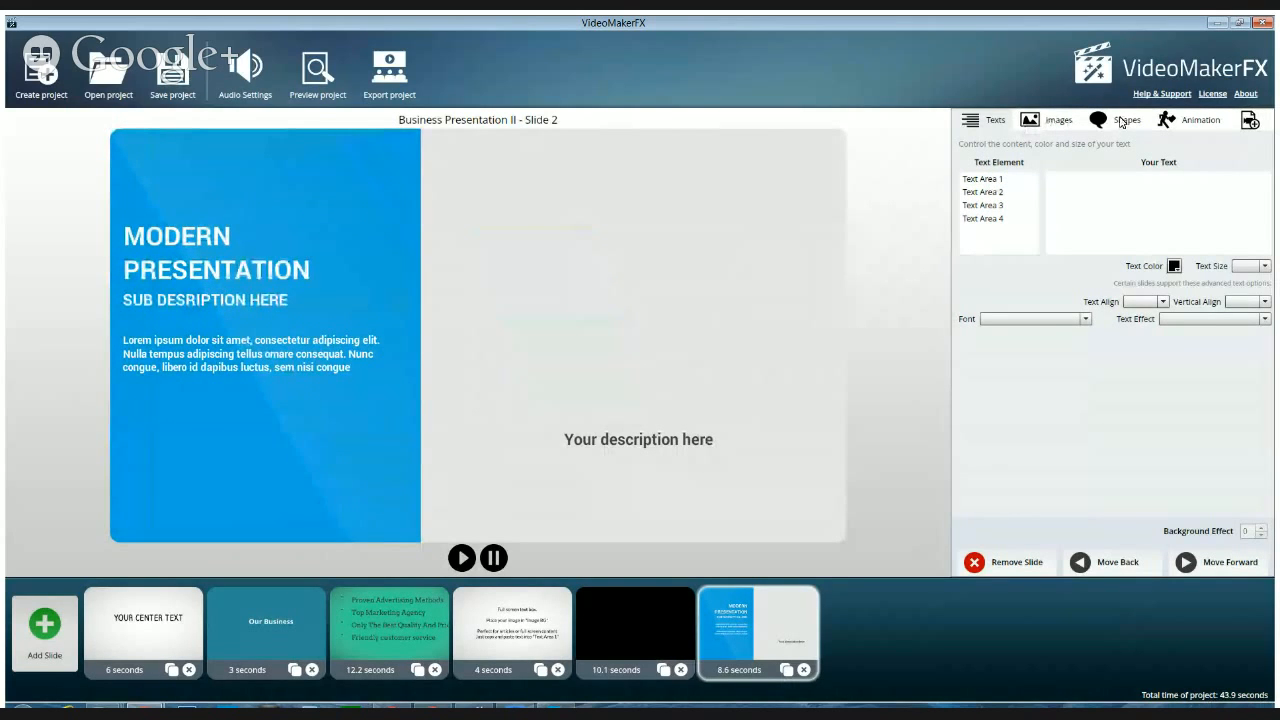
# Fill Image Area 1 of the Business Presentation II slide with AddToCart.png from the gallery's Add to Cart category
pyautogui.click(1045, 121)
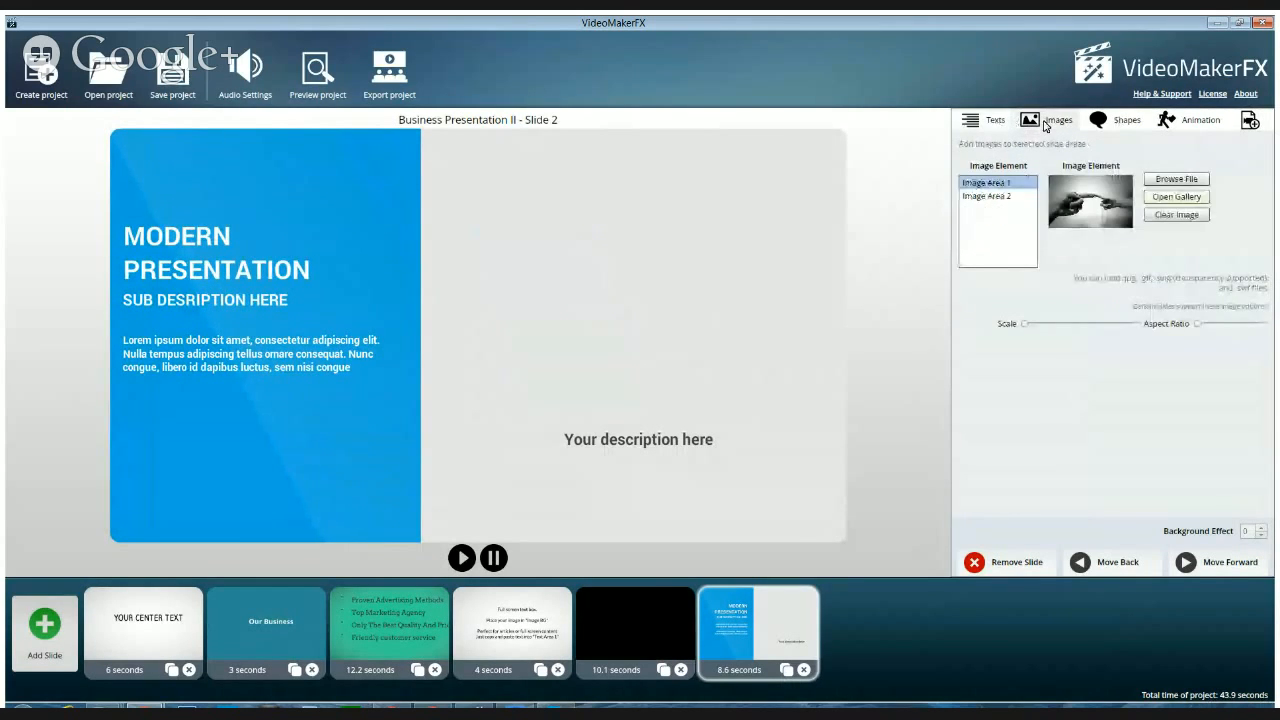
pyautogui.click(988, 197)
pyautogui.click(989, 185)
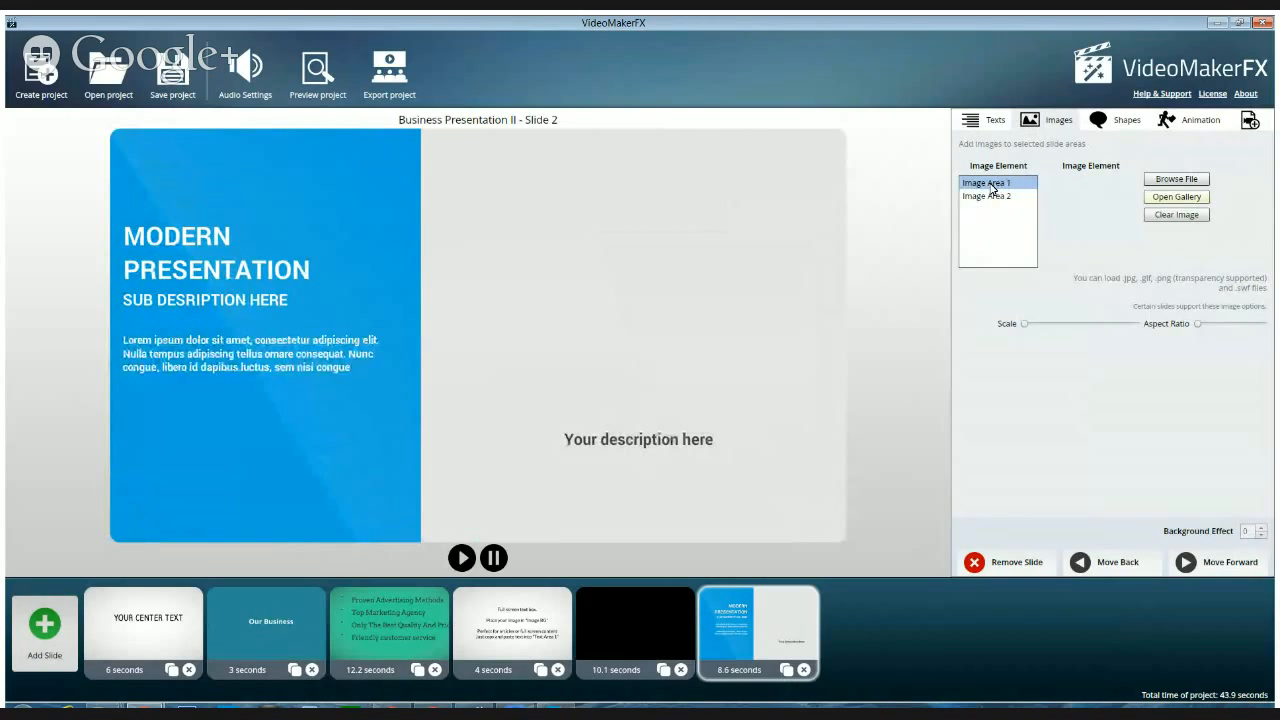
pyautogui.click(986, 197)
pyautogui.click(984, 186)
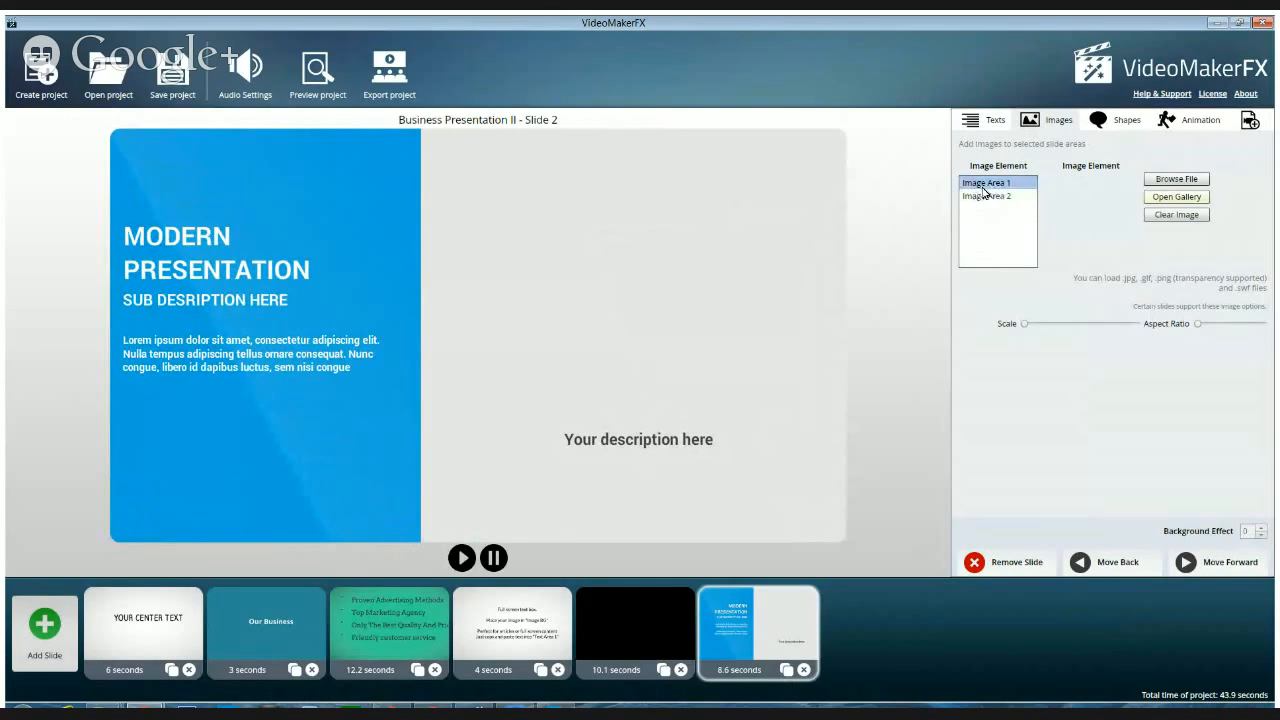
pyautogui.click(1176, 199)
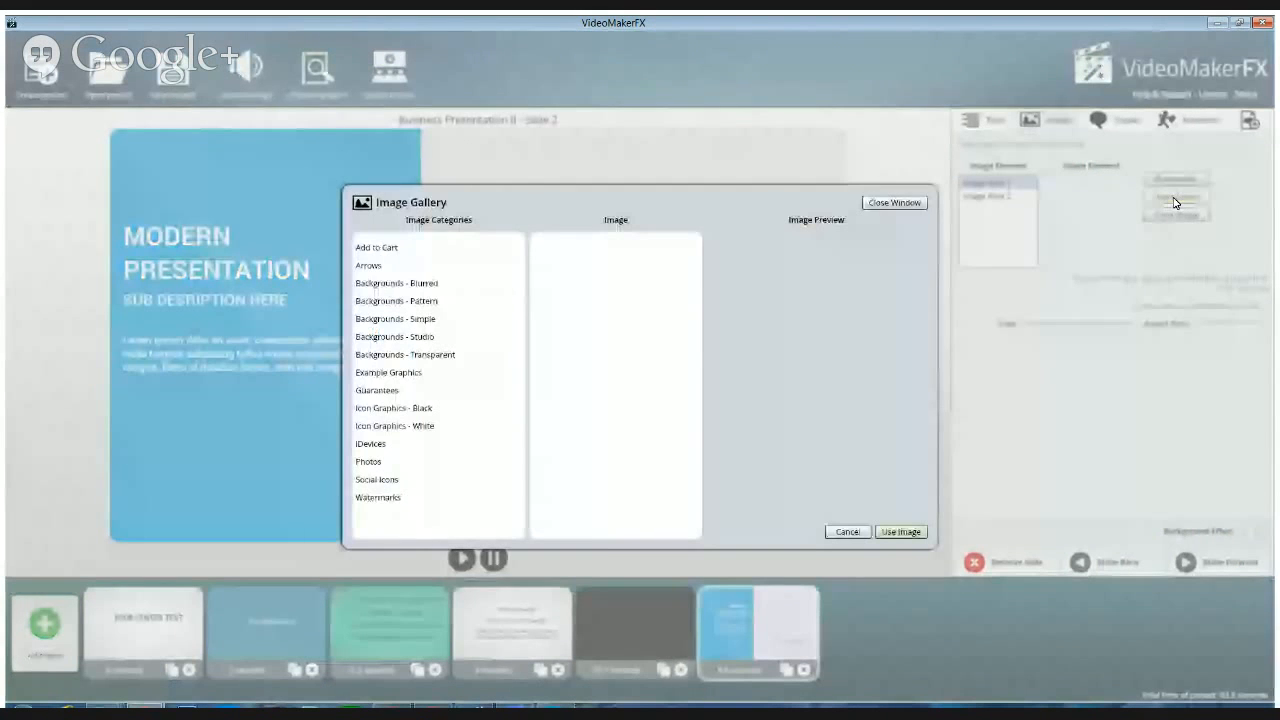
pyautogui.click(379, 255)
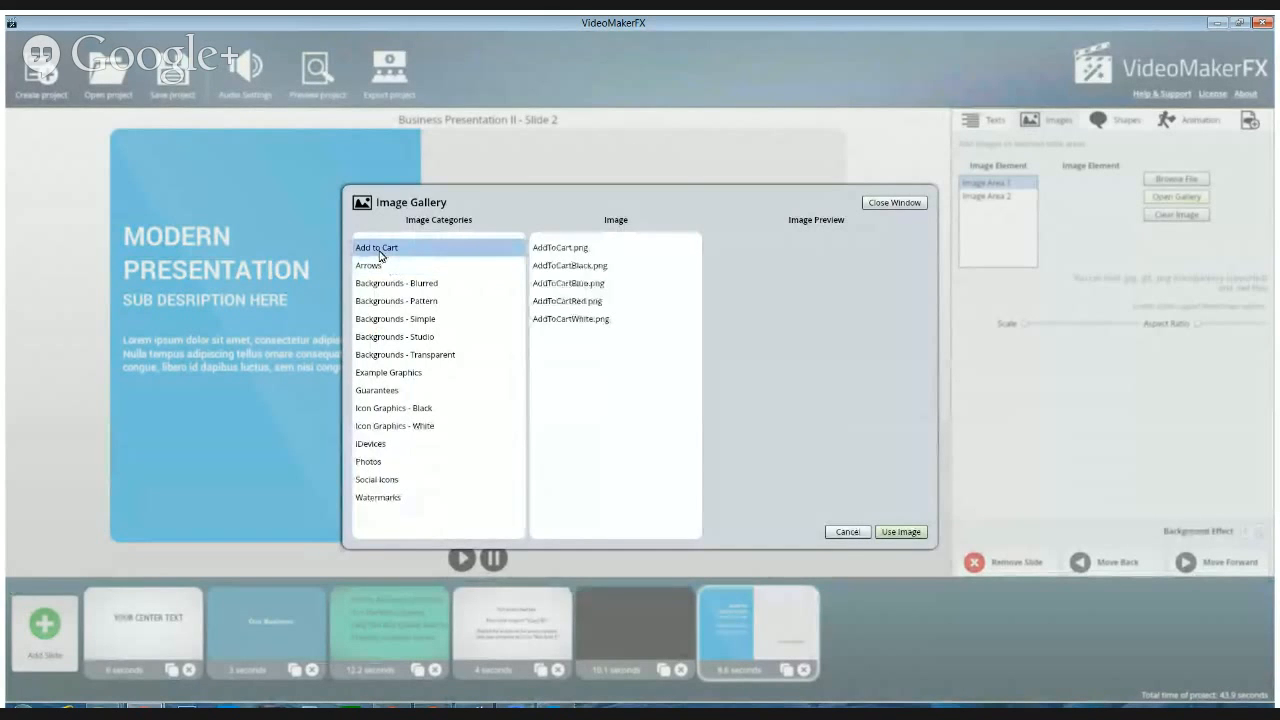
pyautogui.click(576, 257)
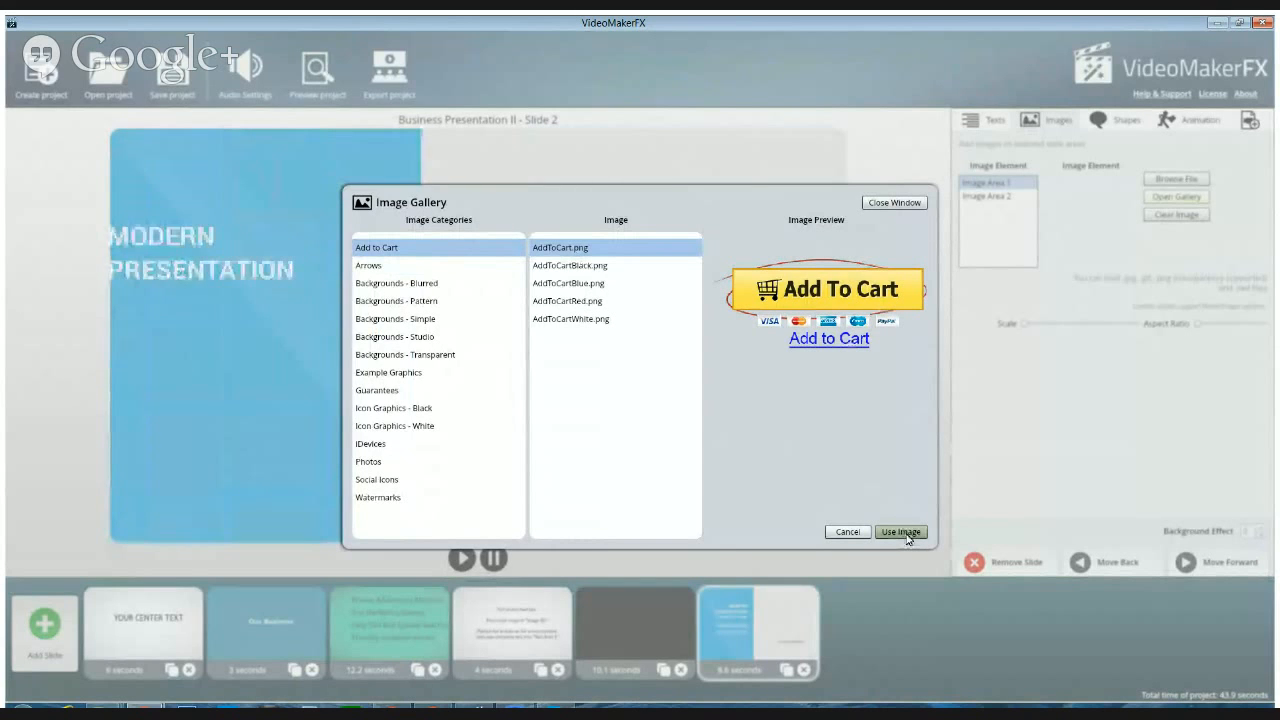
pyautogui.click(901, 532)
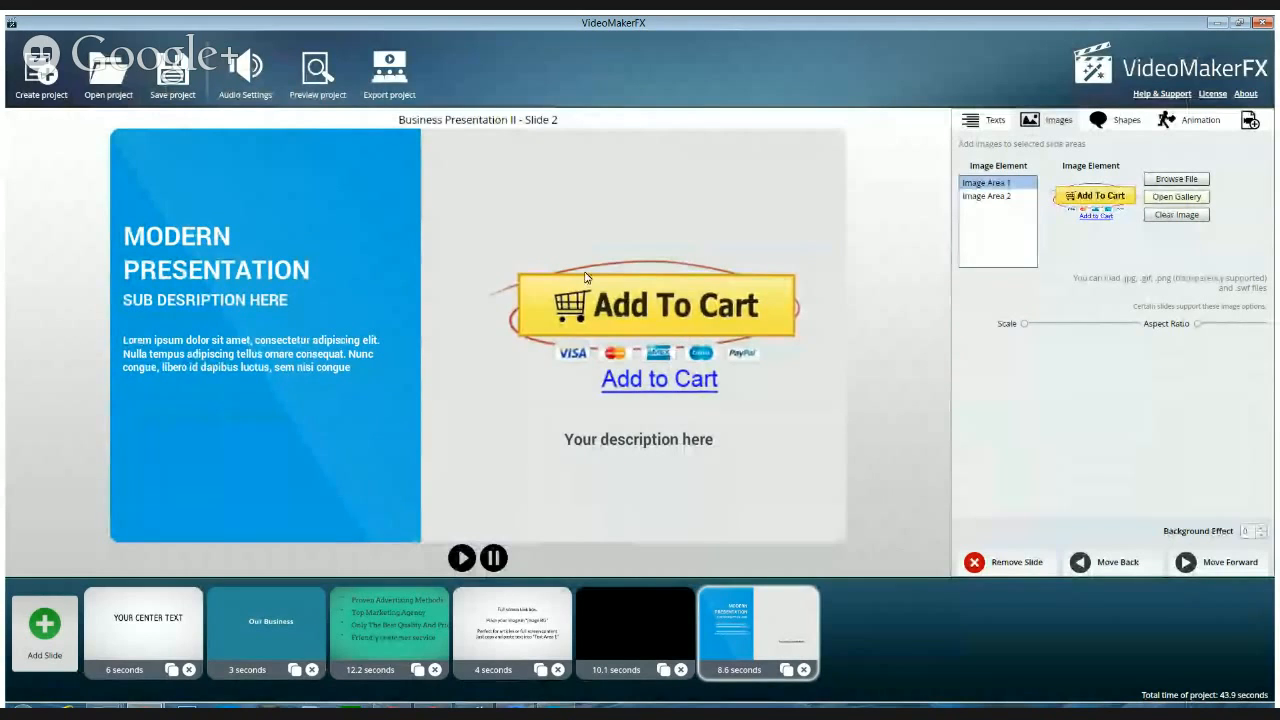
# Fill Image Area 2 with shield_01.png from the gallery's Guarantees category
pyautogui.click(985, 197)
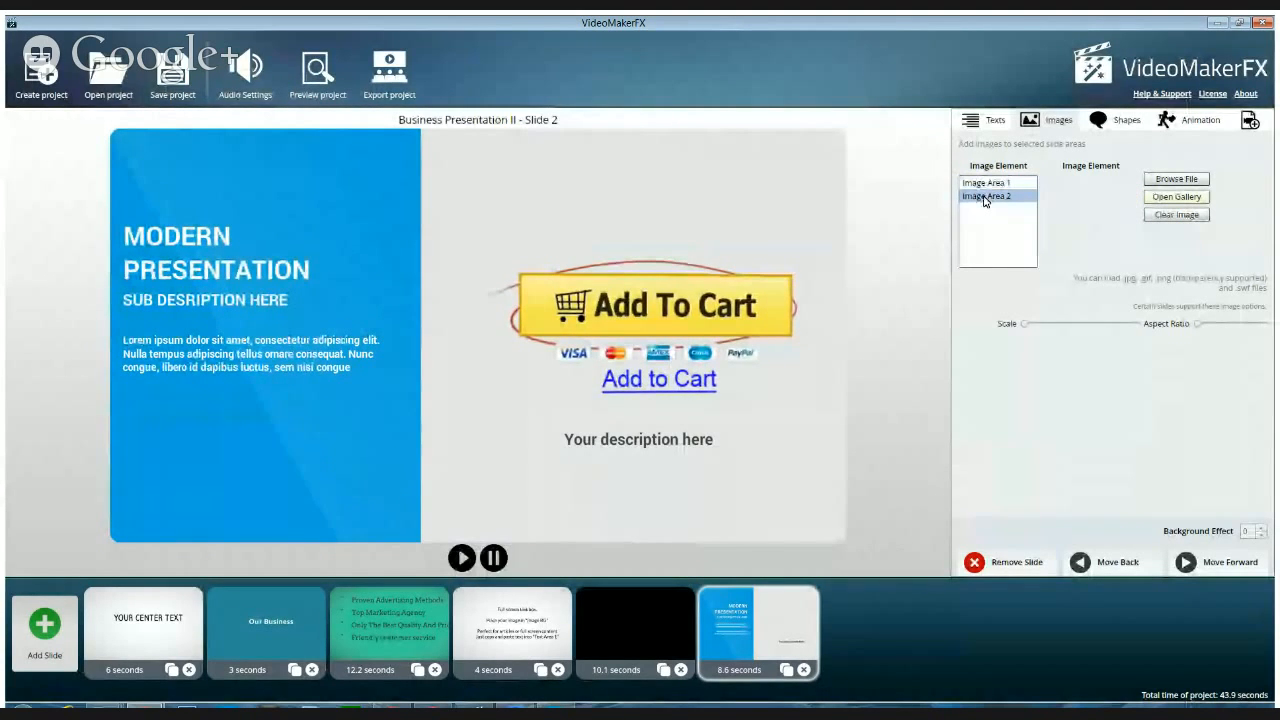
pyautogui.click(1180, 196)
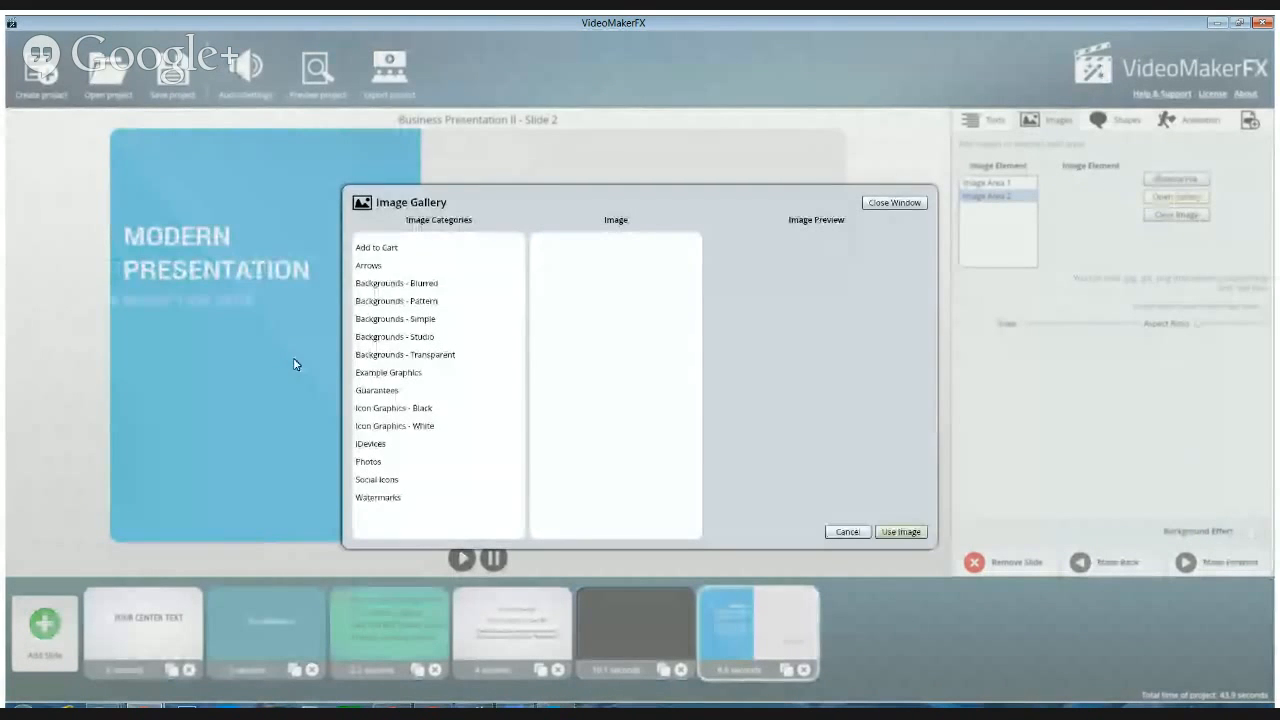
pyautogui.click(423, 392)
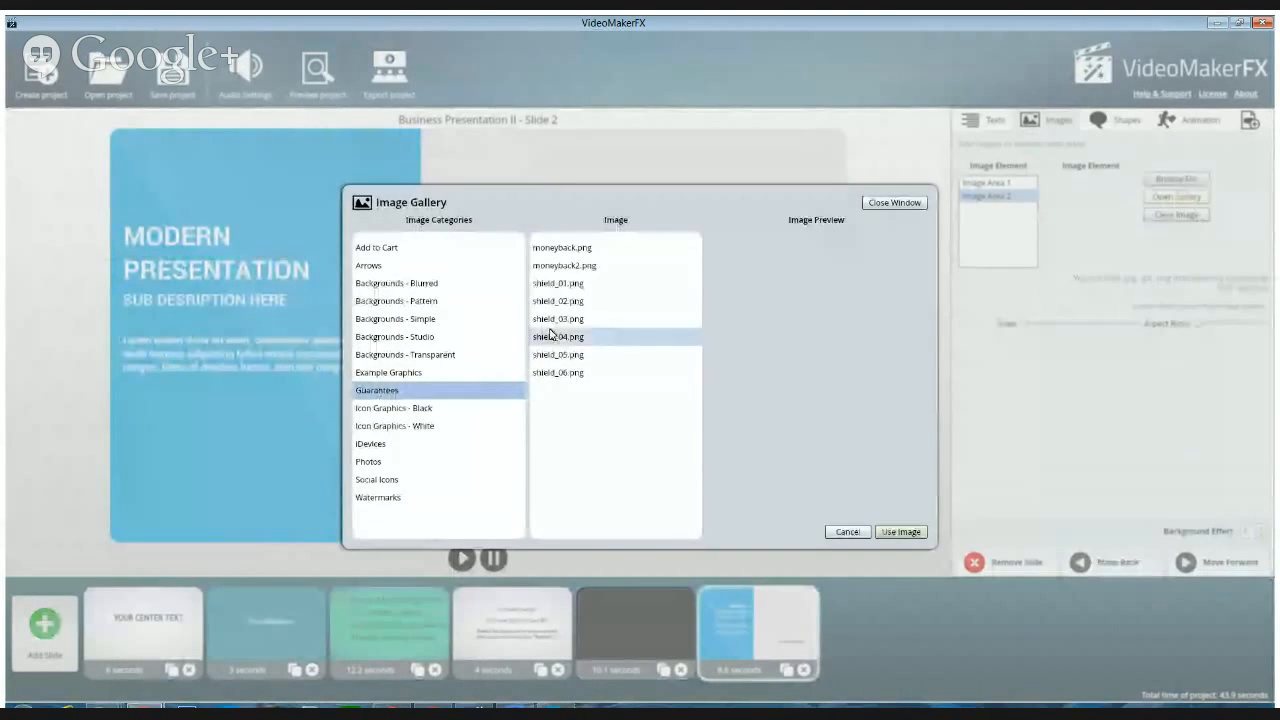
pyautogui.click(560, 284)
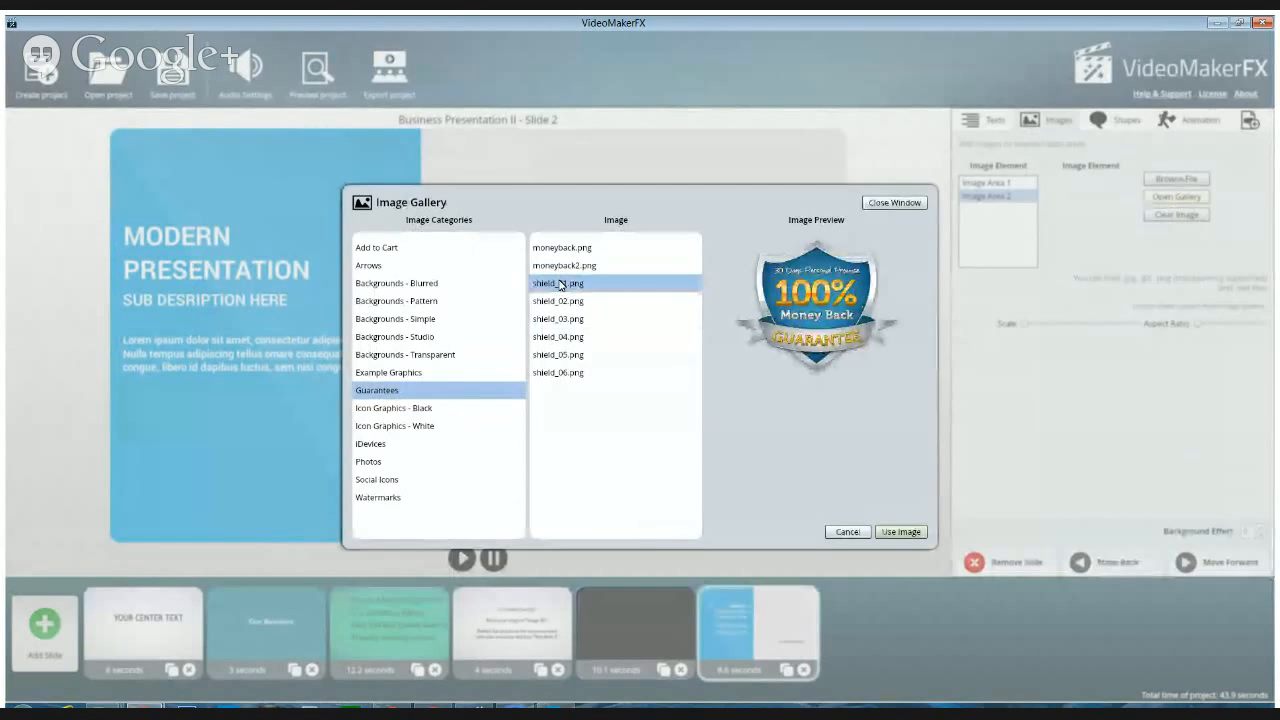
pyautogui.click(900, 533)
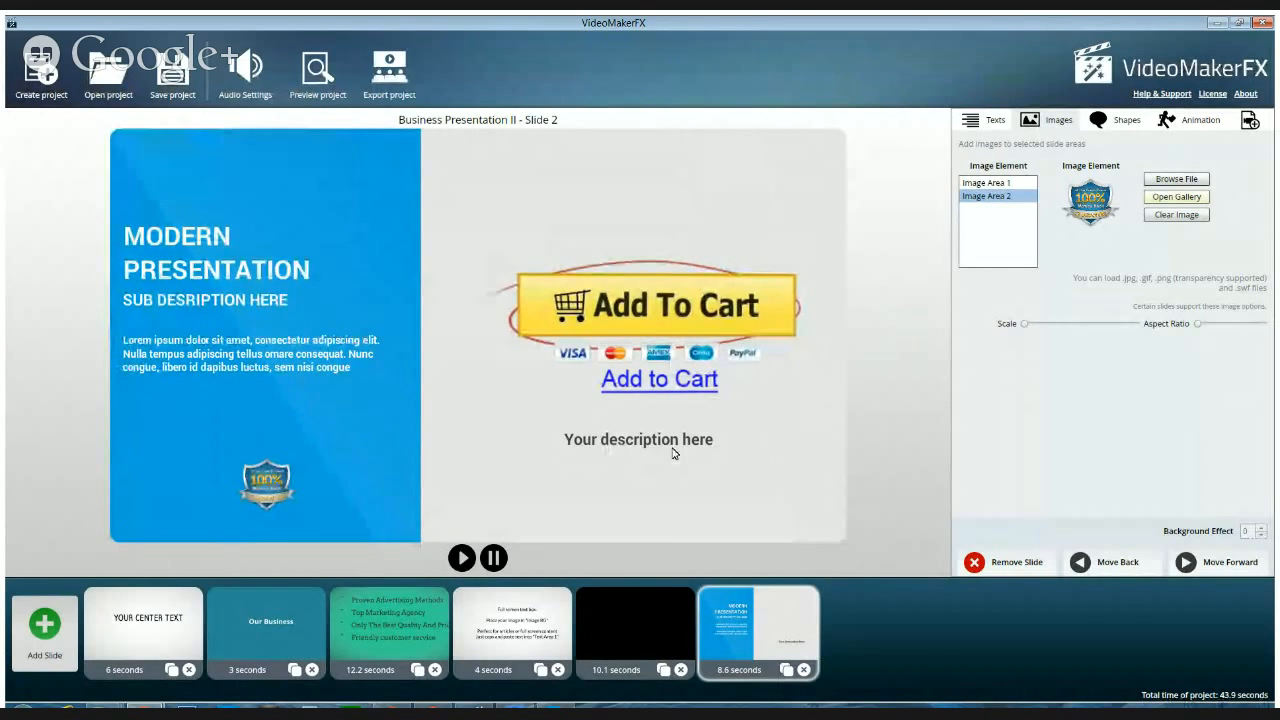
# Preview several pictures in the gallery's Social Icons category and replace the Image Area 1 picture with YouTube.png
pyautogui.click(988, 183)
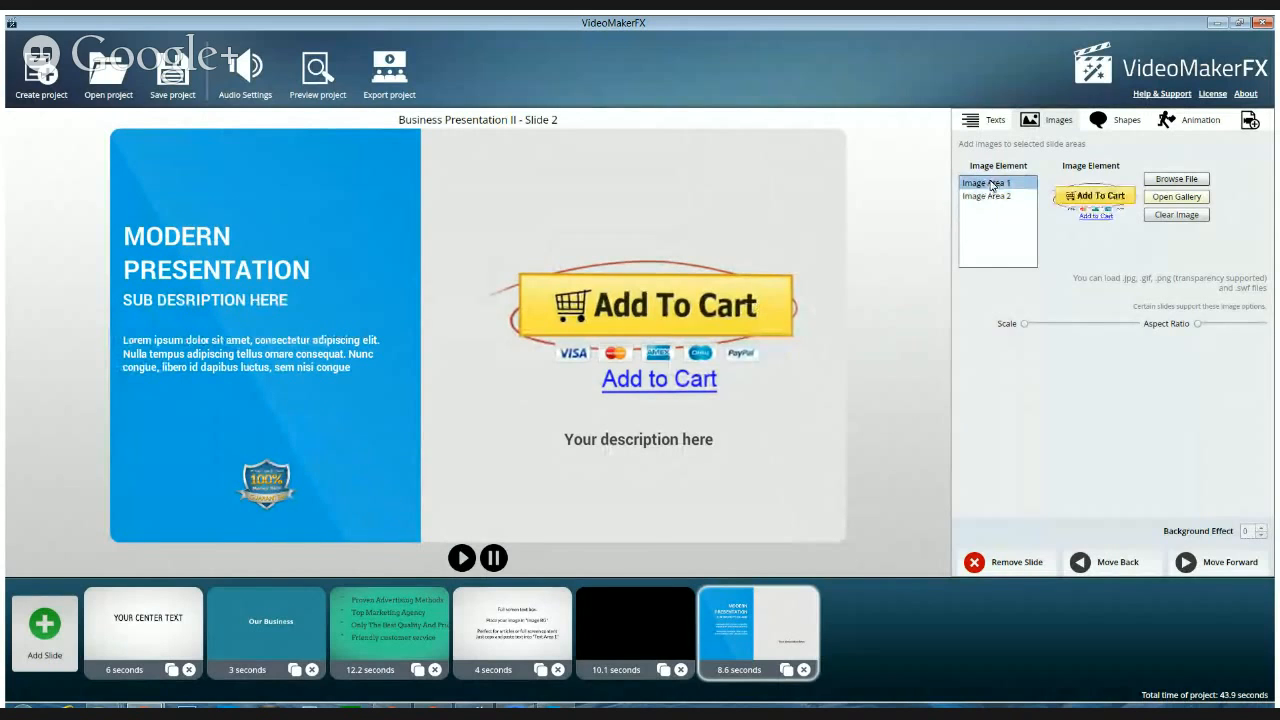
pyautogui.click(1177, 197)
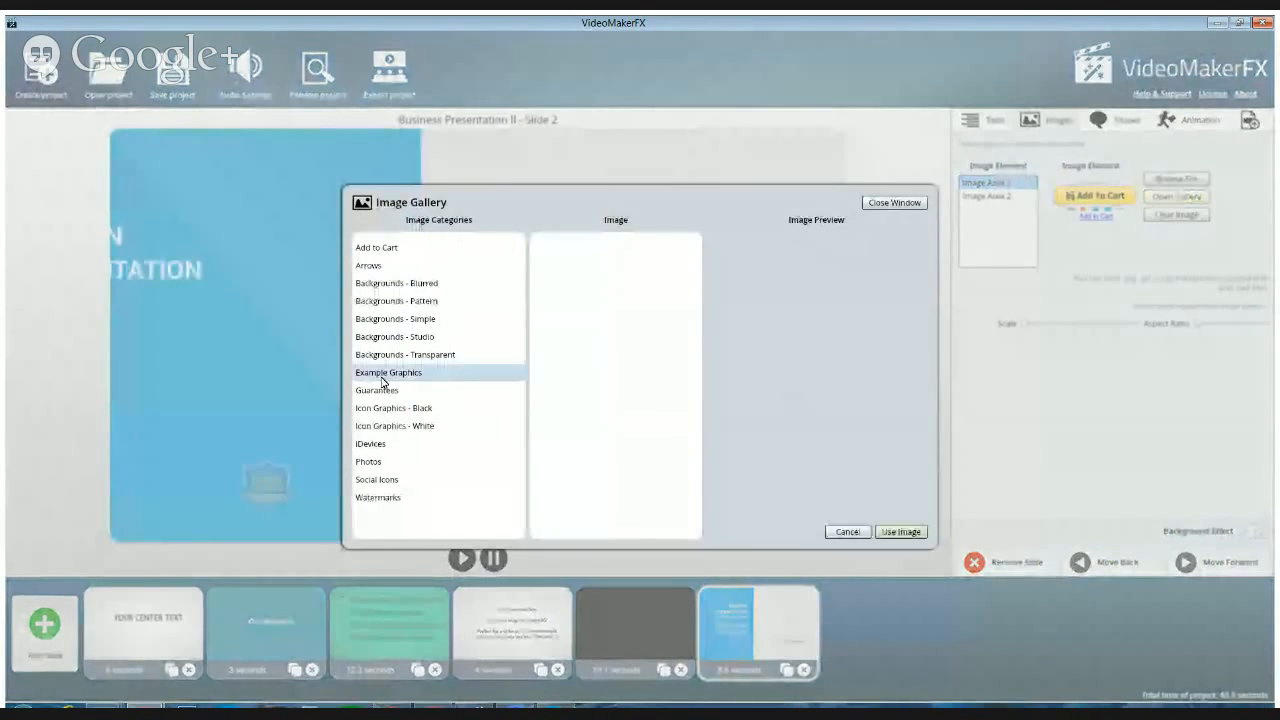
pyautogui.click(378, 481)
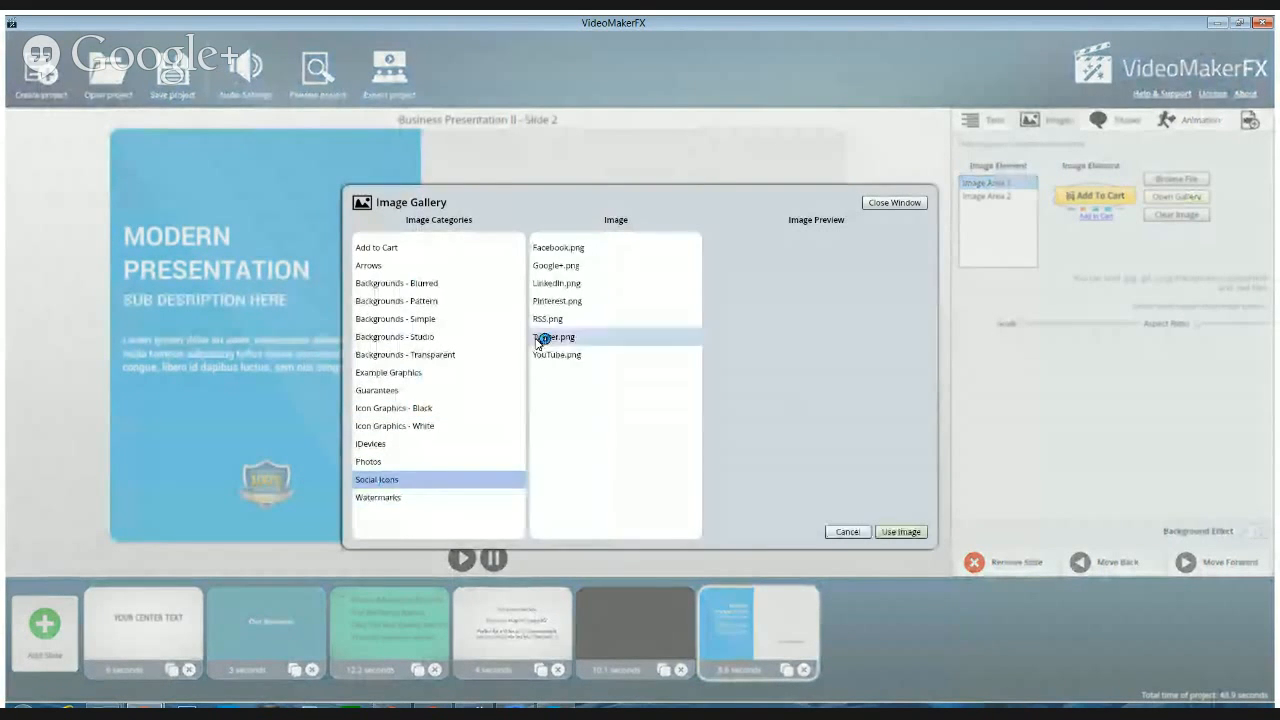
pyautogui.click(557, 268)
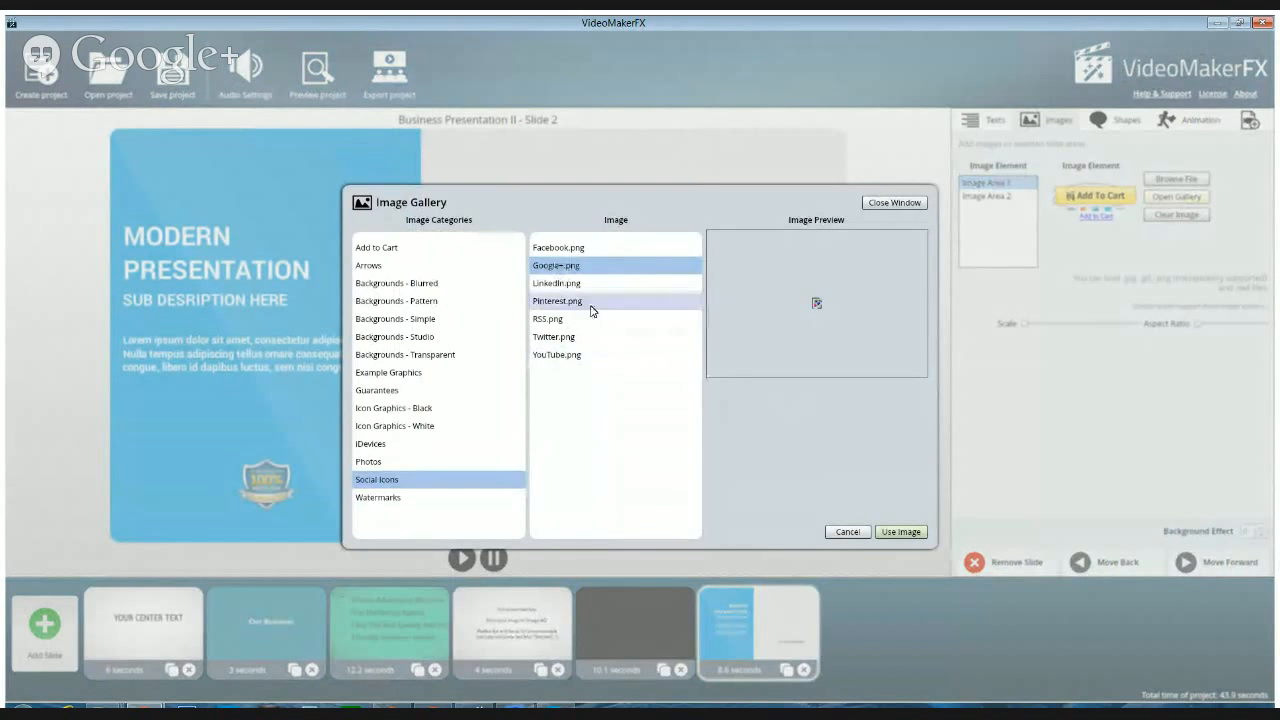
pyautogui.click(547, 285)
pyautogui.click(550, 250)
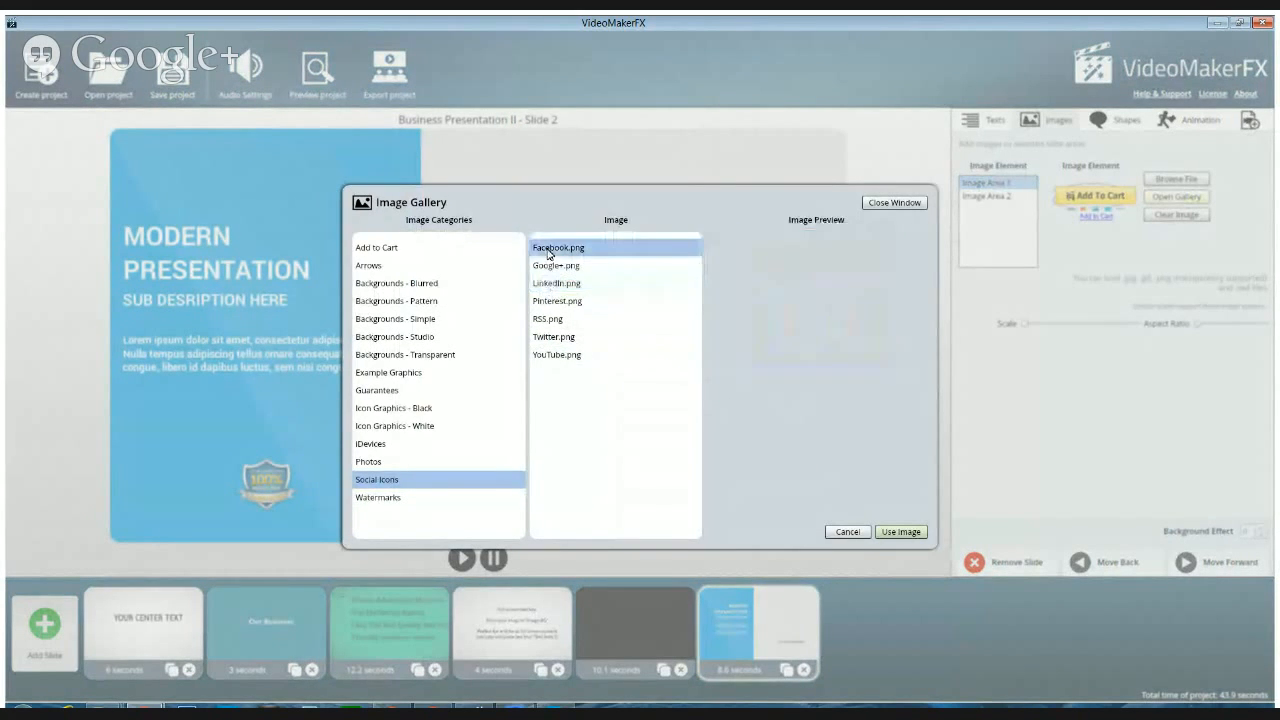
pyautogui.click(549, 267)
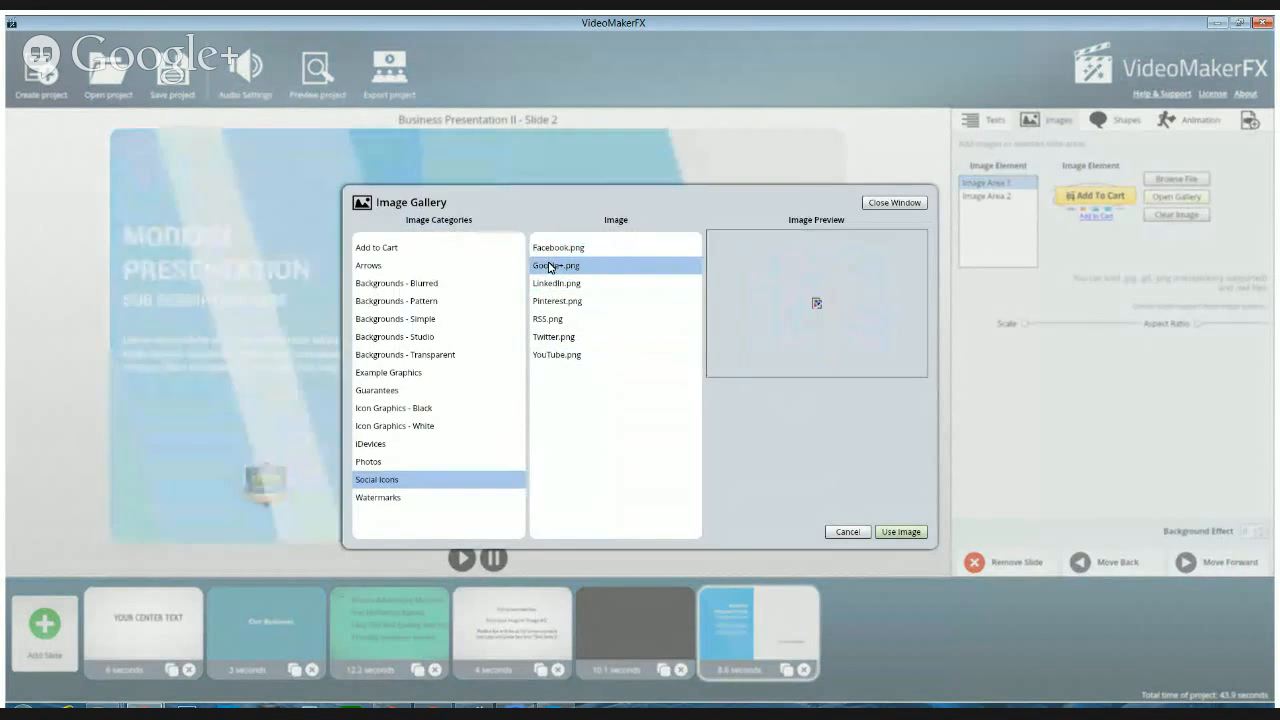
pyautogui.click(537, 321)
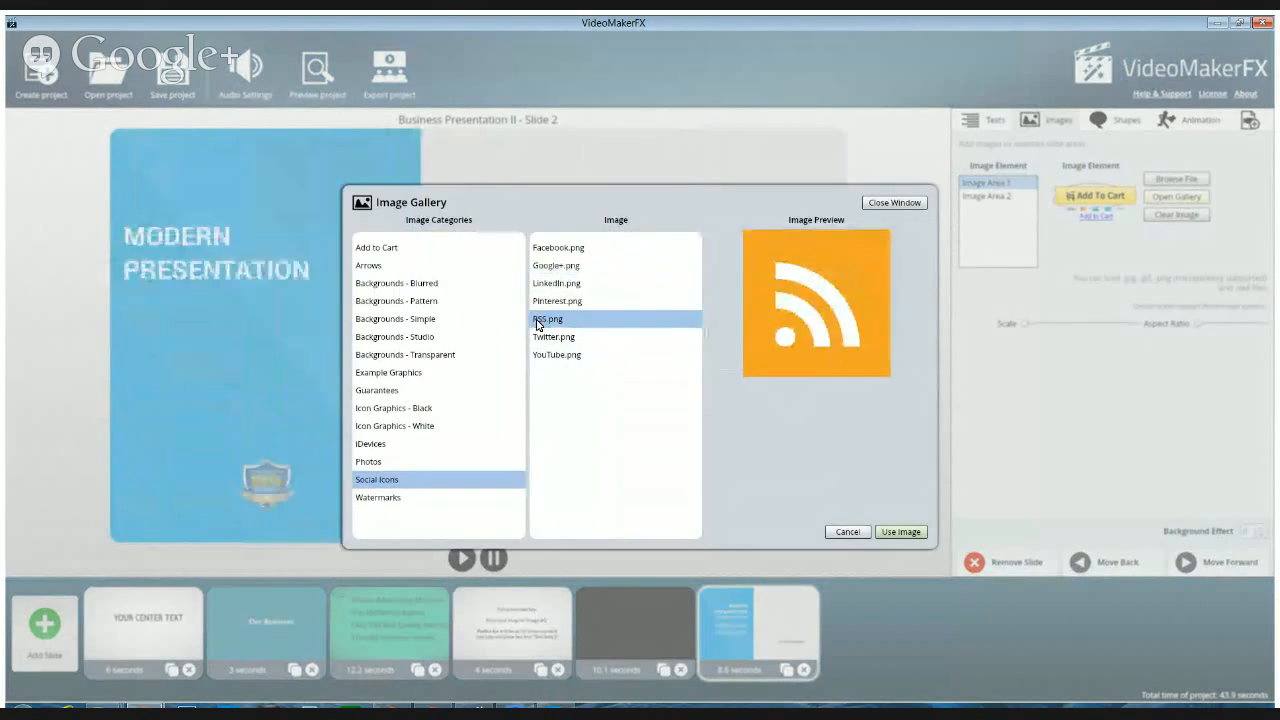
pyautogui.click(540, 338)
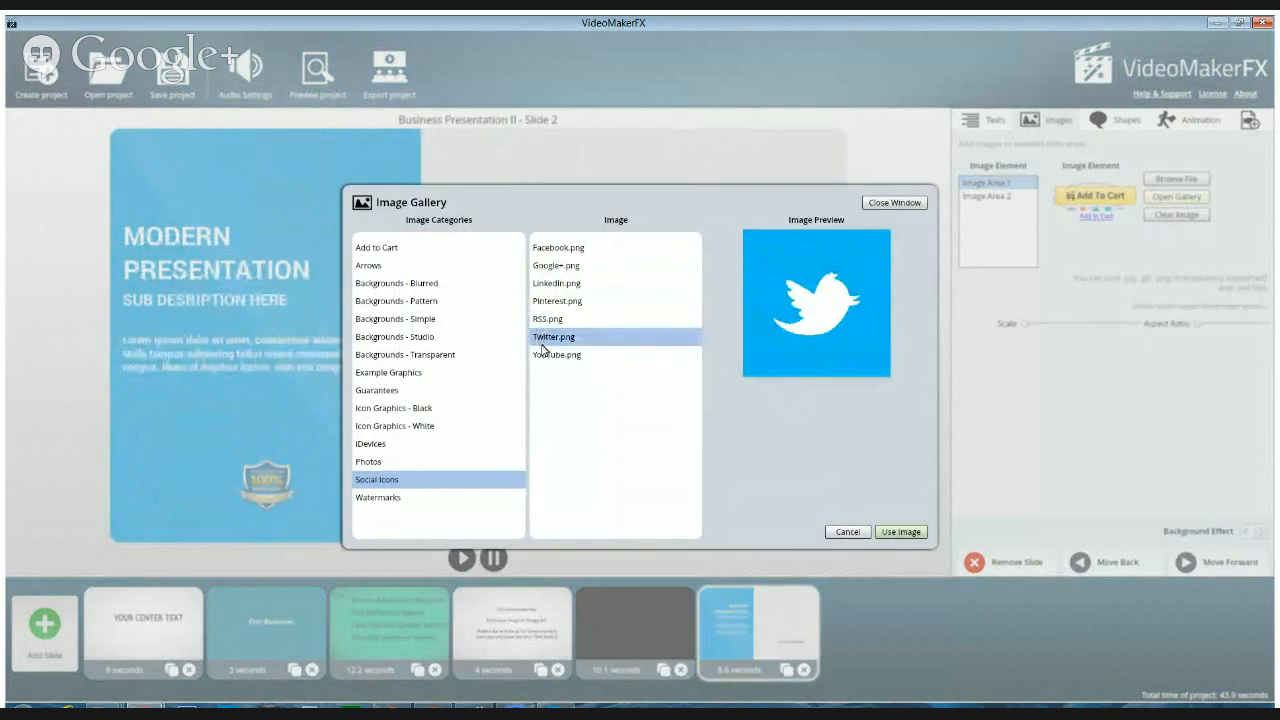
pyautogui.click(543, 356)
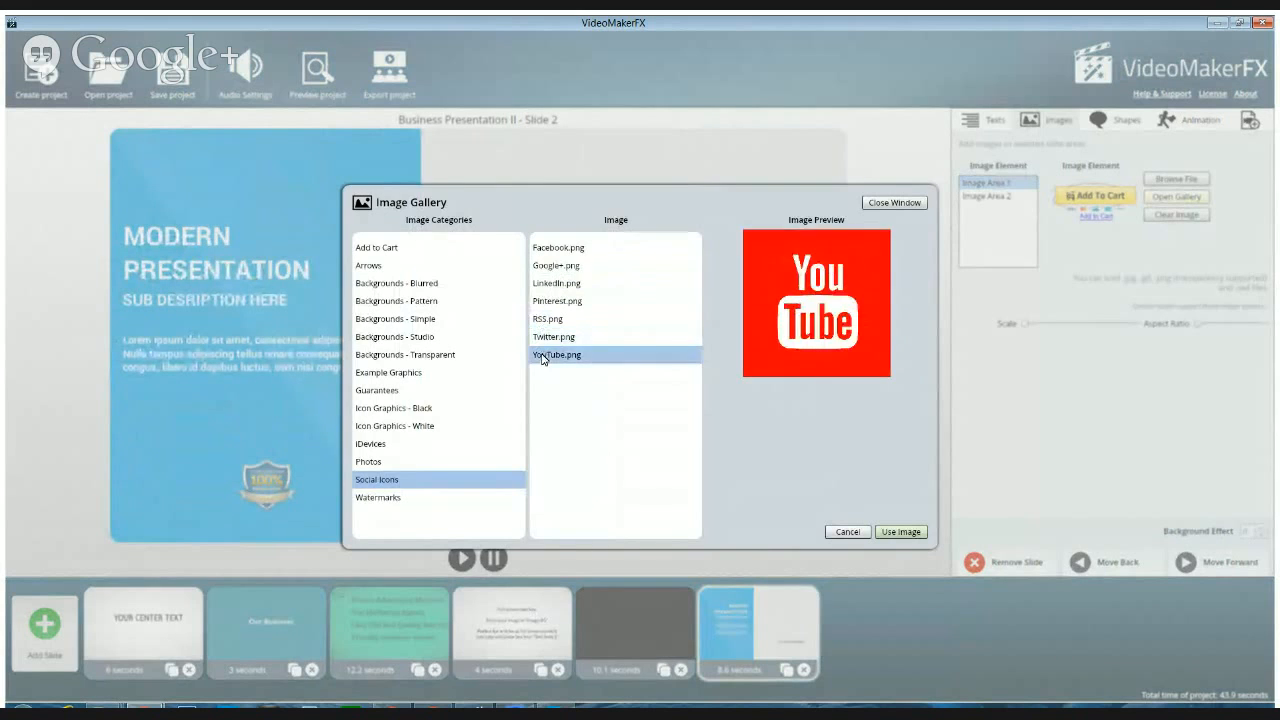
pyautogui.click(901, 532)
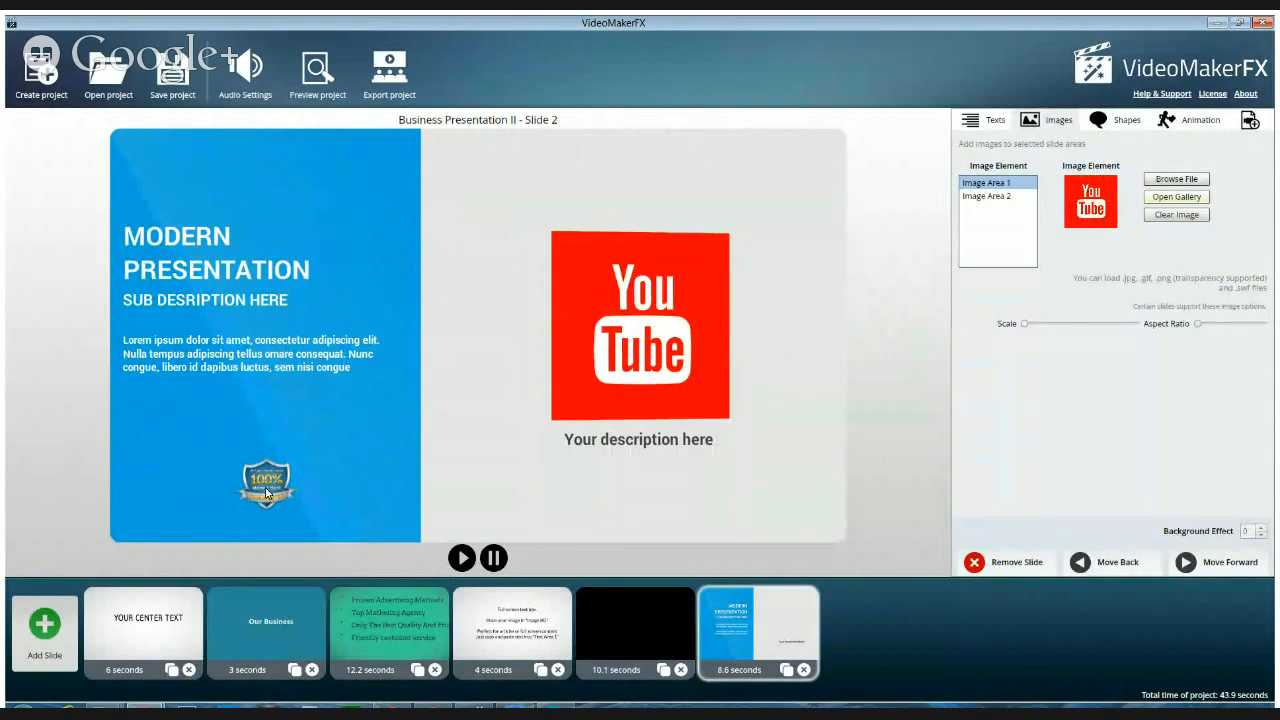
# Replace the Image Area 2 picture with Facebook.png from the gallery's Social Icons category
pyautogui.click(986, 196)
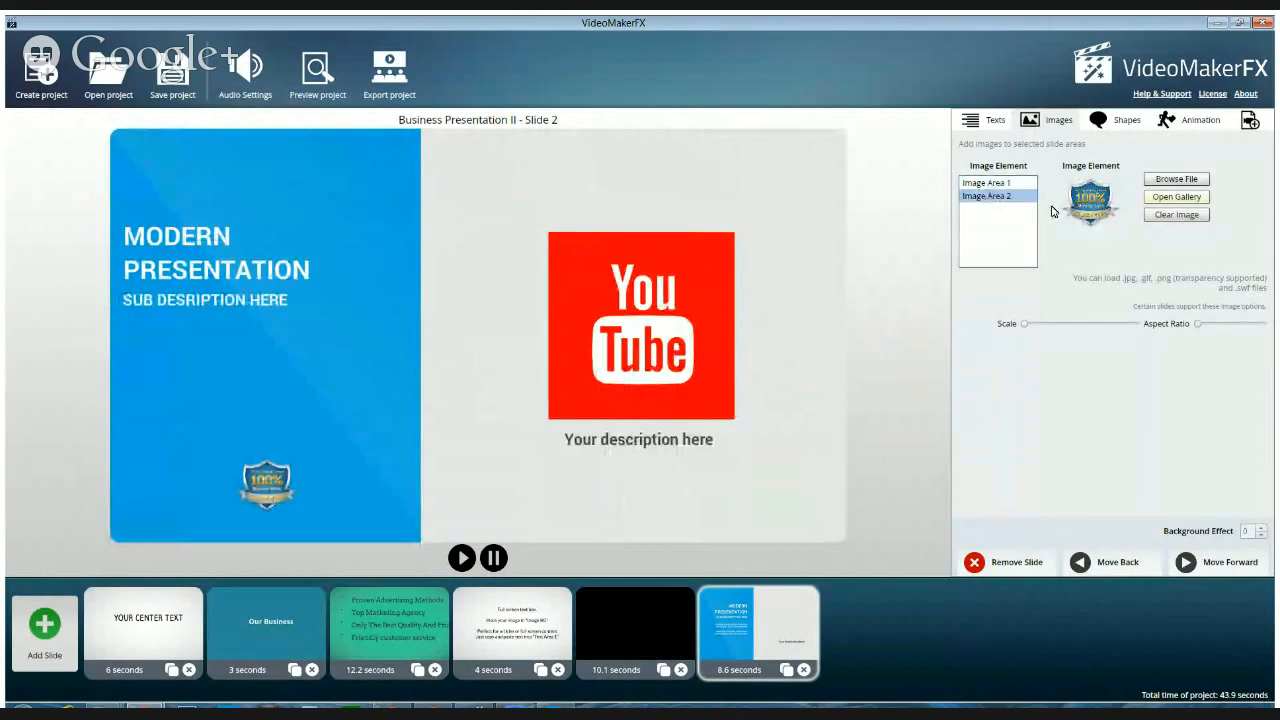
pyautogui.click(1184, 198)
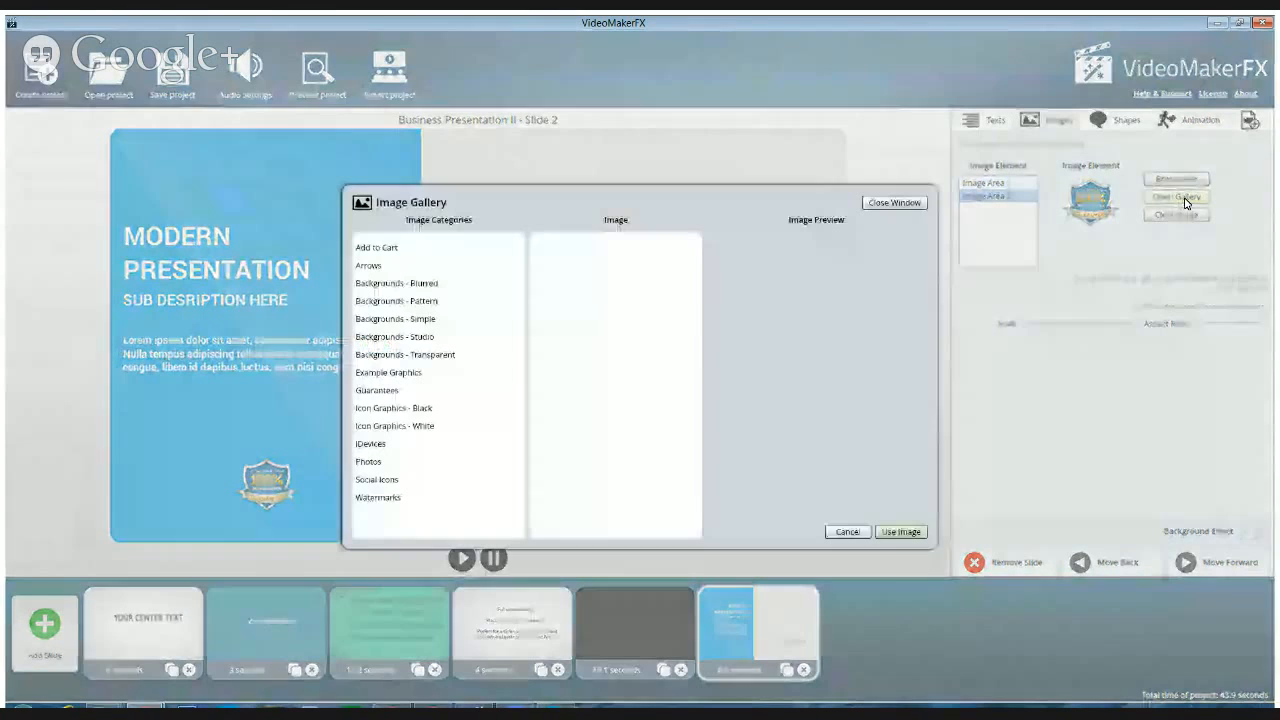
pyautogui.click(387, 484)
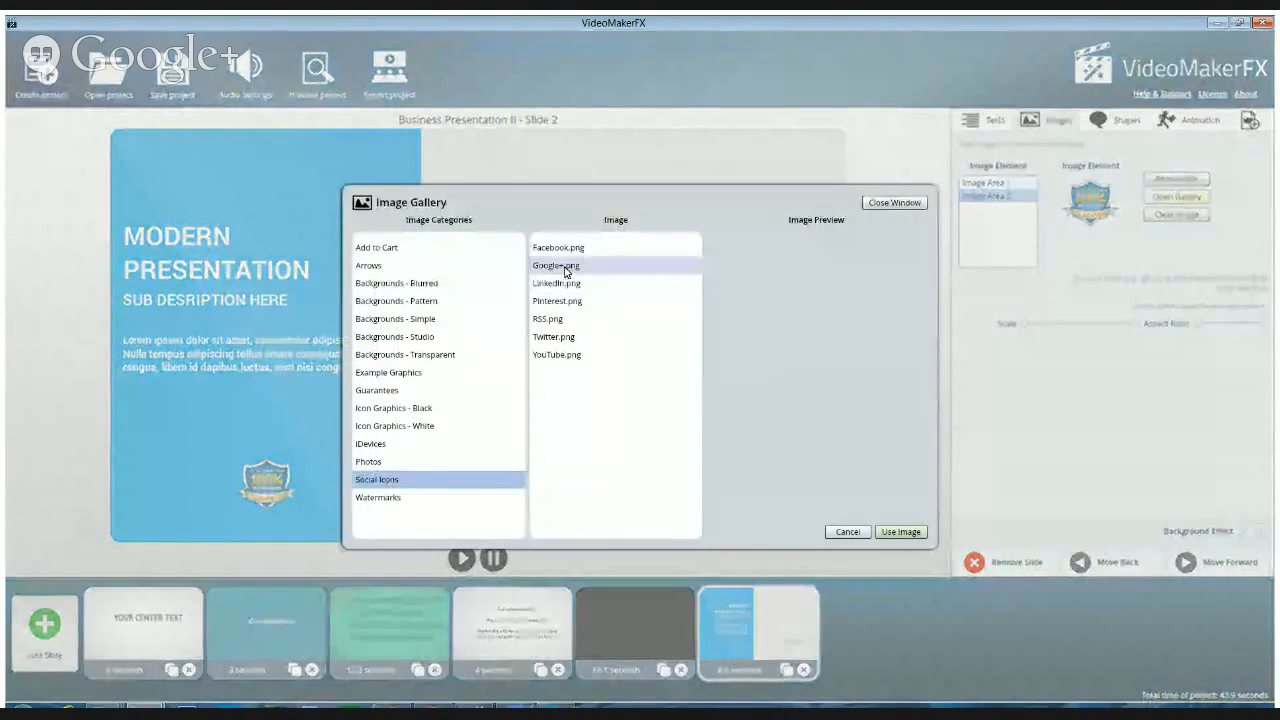
pyautogui.click(564, 250)
pyautogui.click(904, 534)
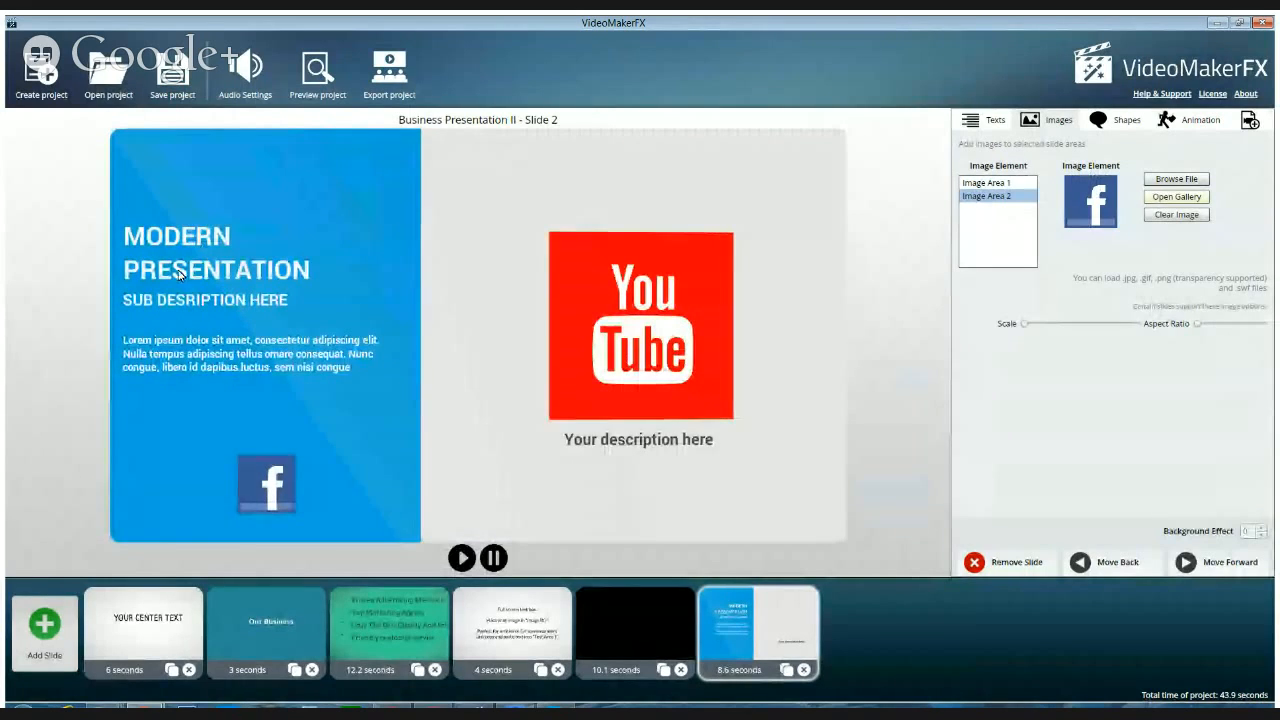
# Replace the placeholder heading in Text Area 1 with "Join Us On Social Media" and set its text alignment to center
pyautogui.click(970, 121)
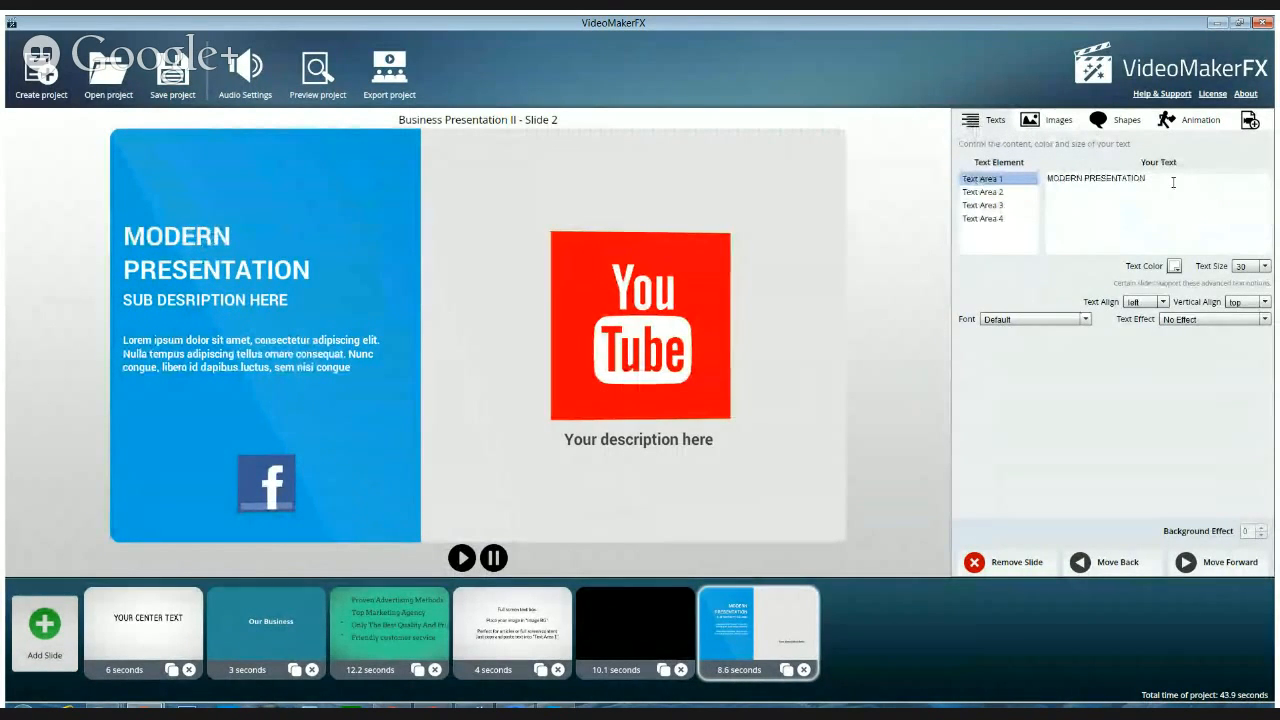
pyautogui.moveTo(1148, 178); pyautogui.dragTo(1040, 177)
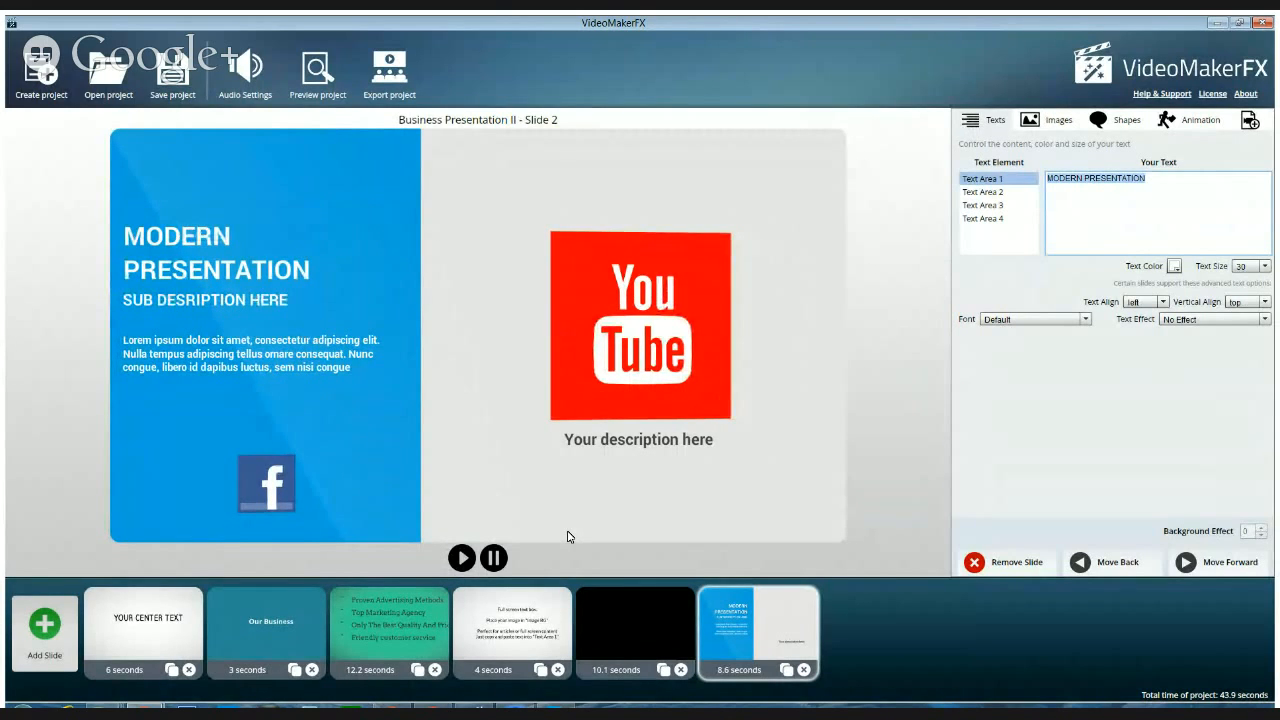
pyautogui.write('Jo')
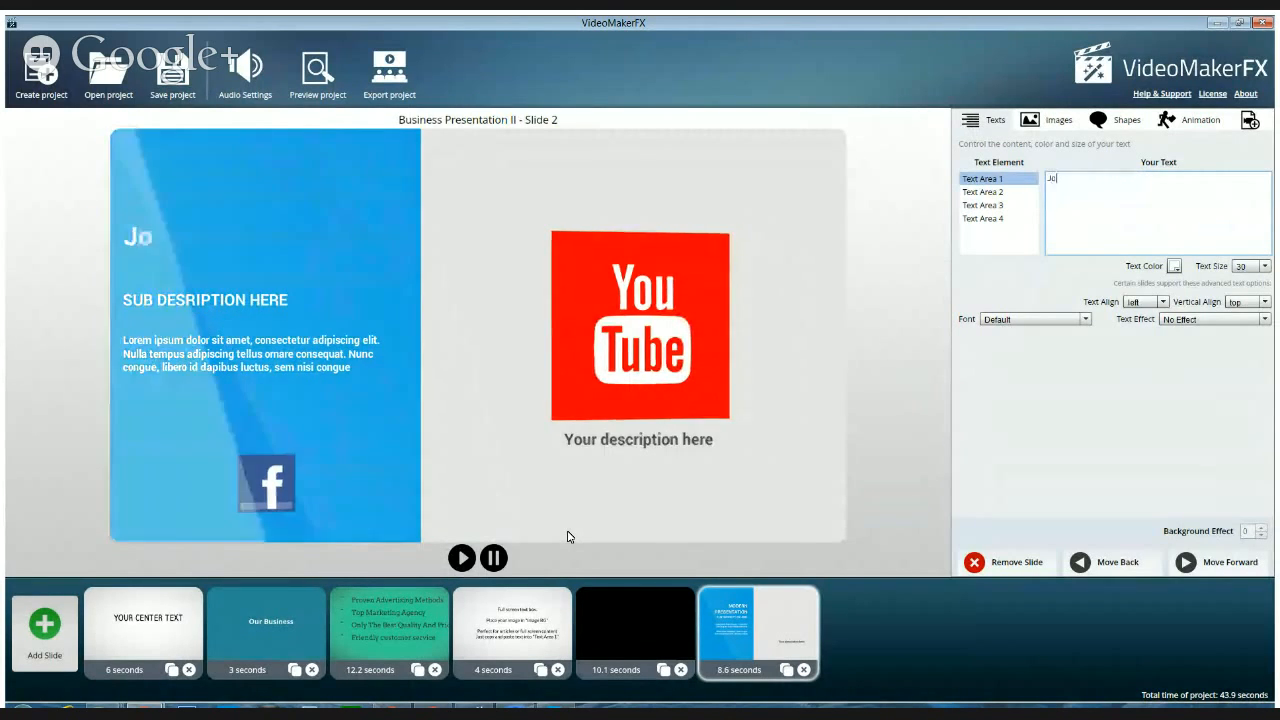
pyautogui.write('in U')
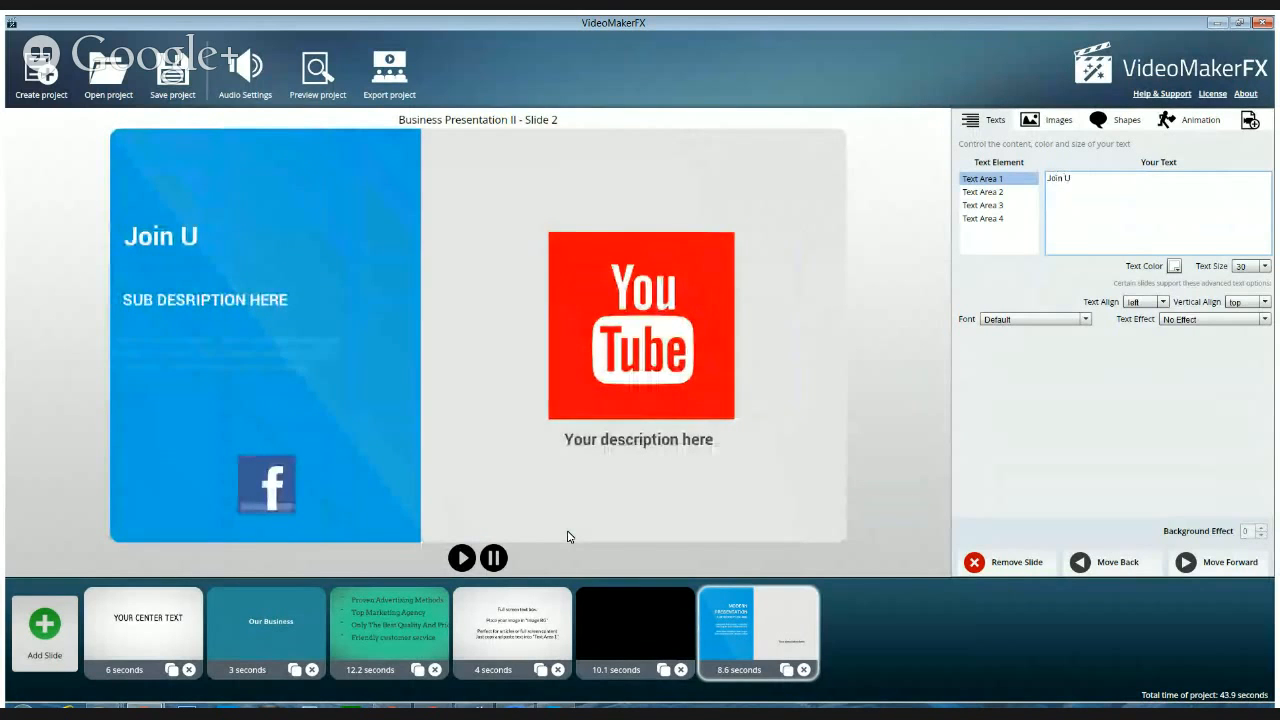
pyautogui.write('s')
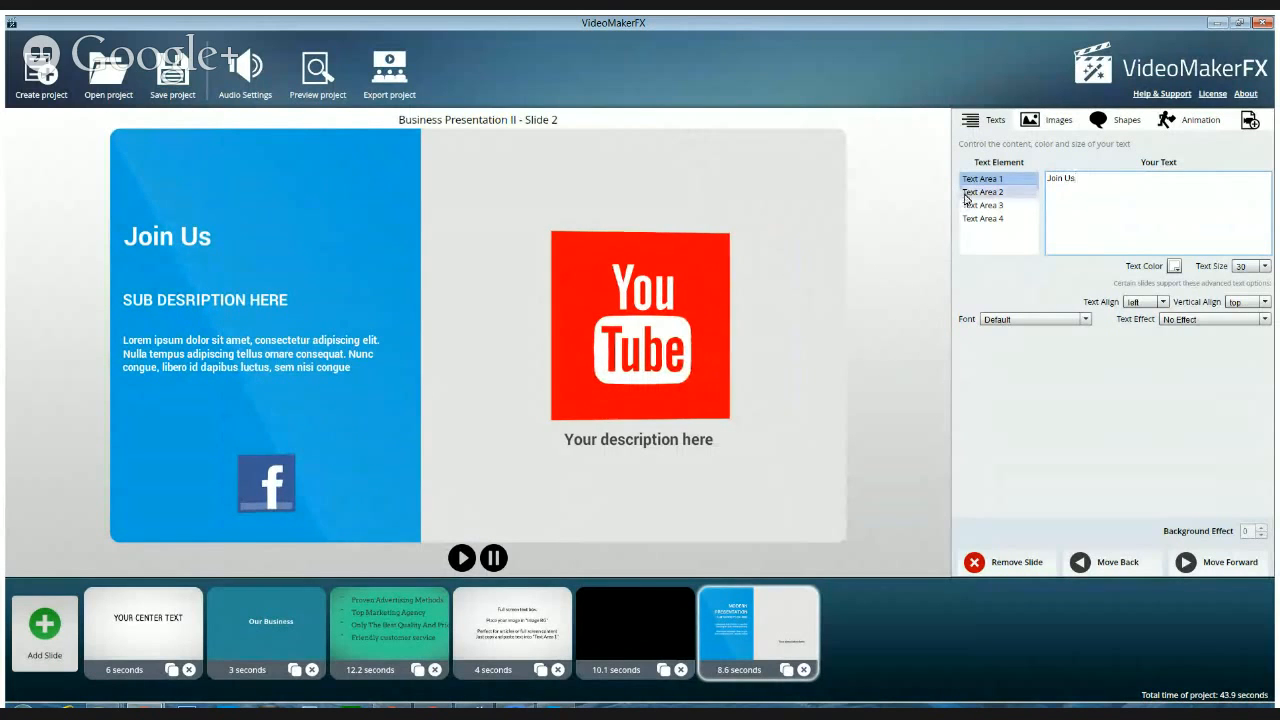
pyautogui.write('On SOcial')
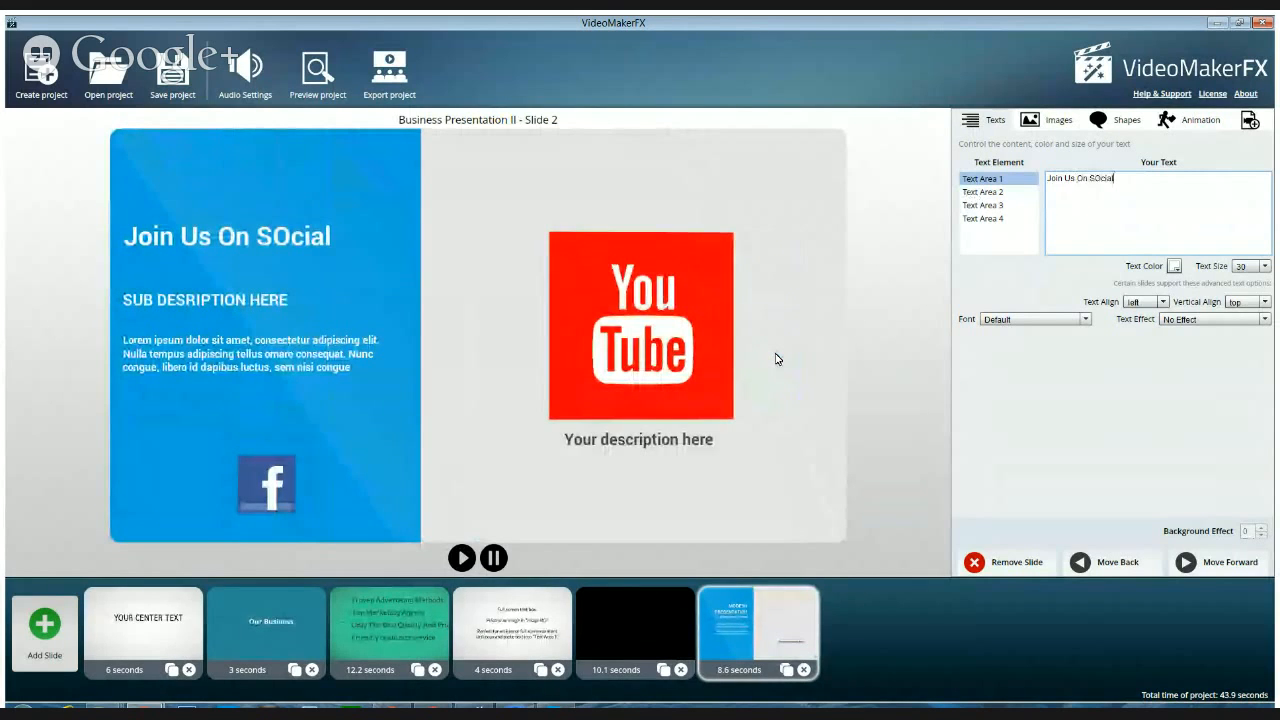
pyautogui.press('BackSpace')
pyautogui.press('BackSpace')
pyautogui.press('BackSpace')
pyautogui.press('BackSpace')
pyautogui.press('BackSpace')
pyautogui.write('oci')
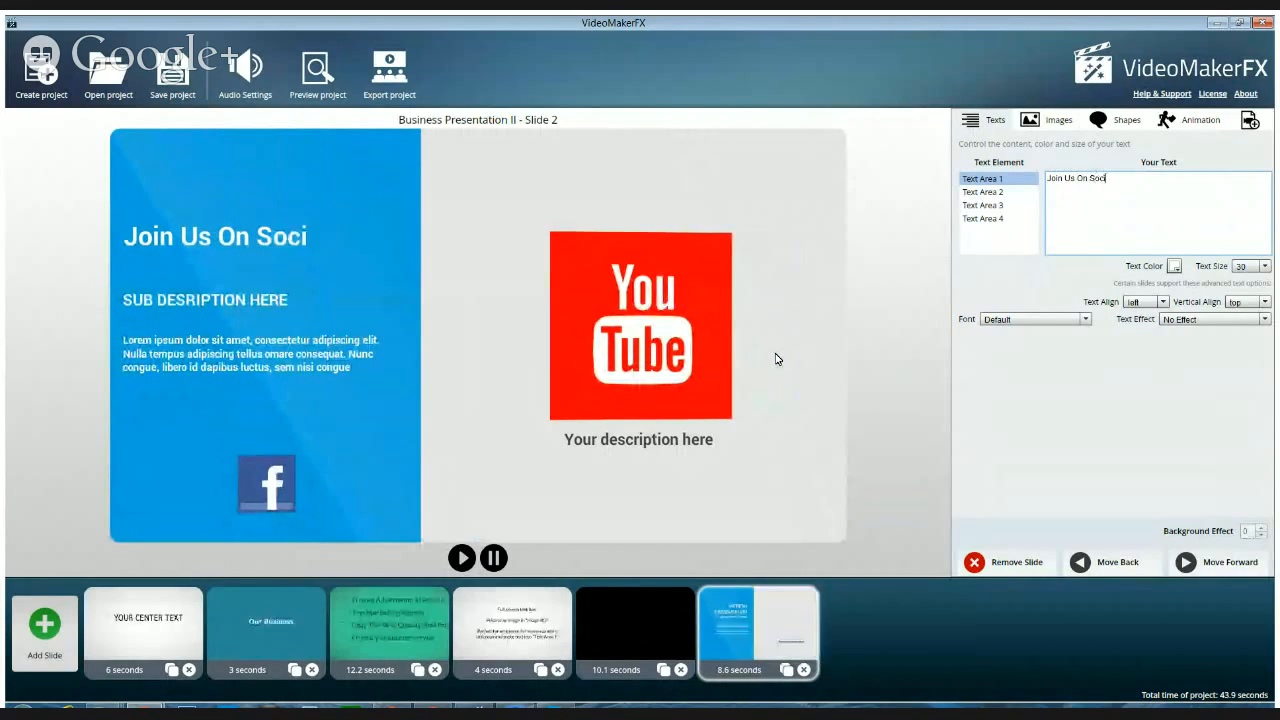
pyautogui.write('al Media')
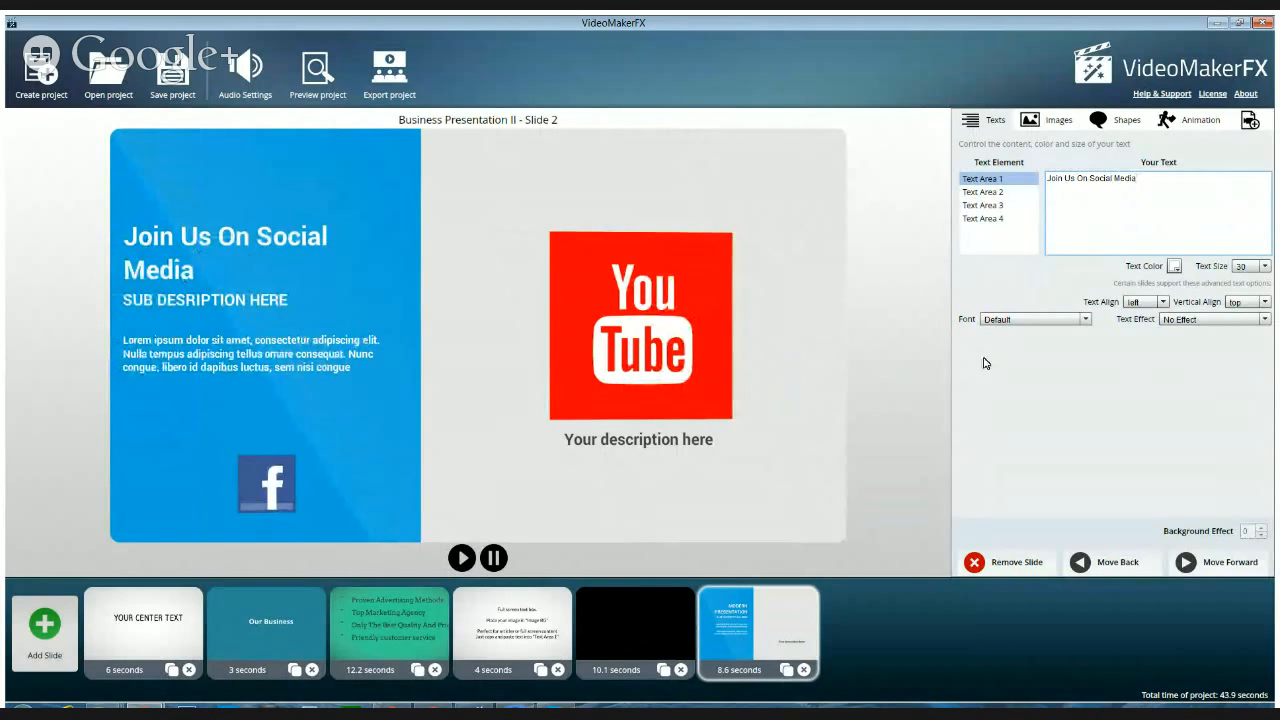
pyautogui.click(1162, 302)
pyautogui.click(1140, 331)
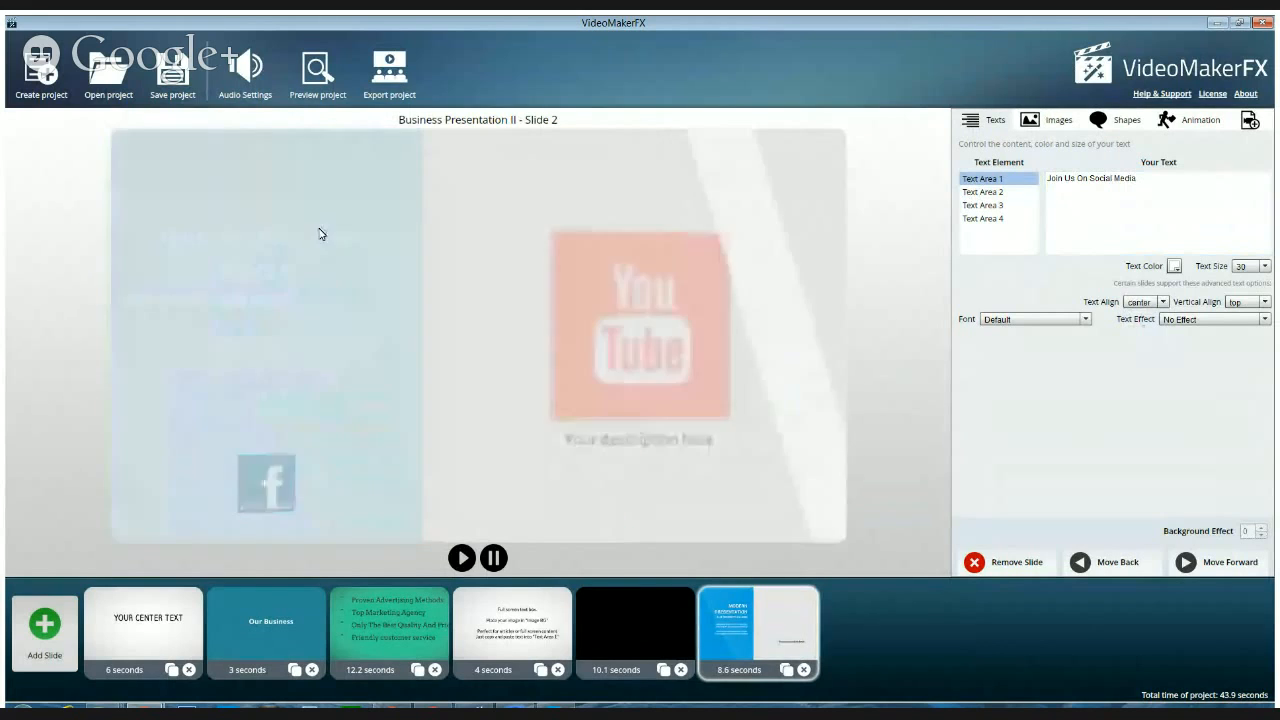
# Break the Text Area 1 heading into two lines, "Join Us On" and "Social Media"
pyautogui.click(1087, 180)
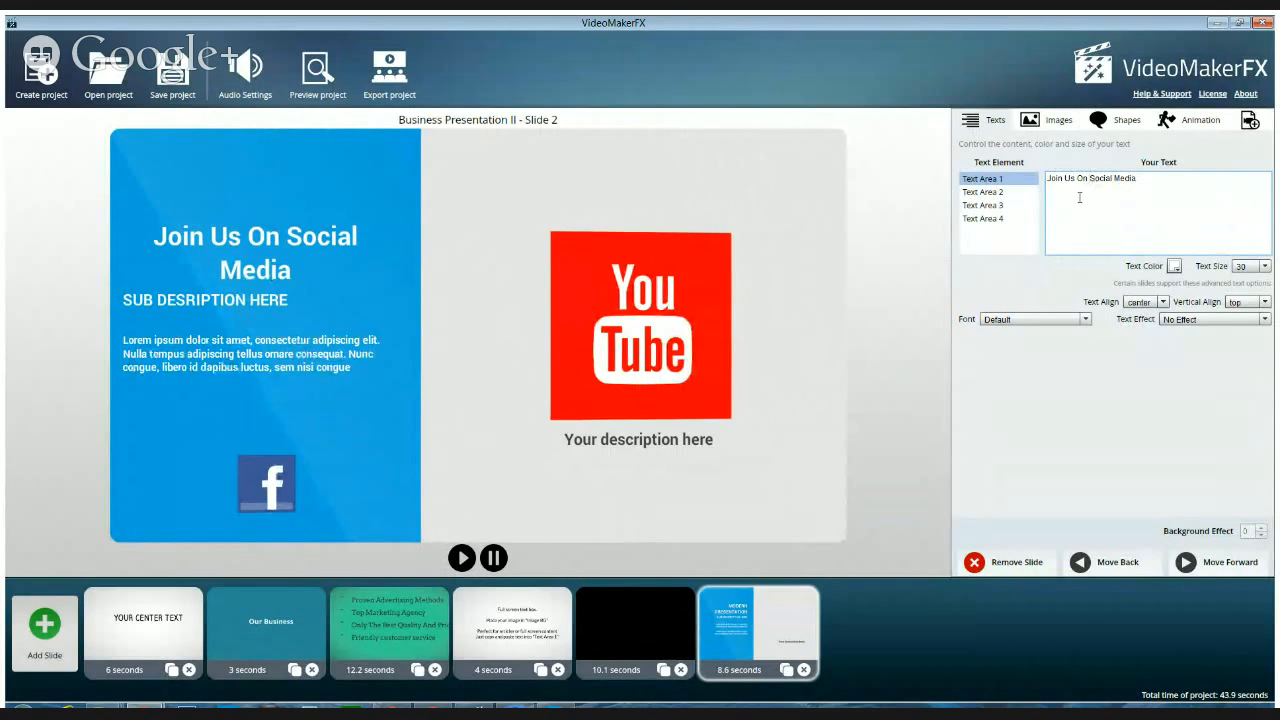
pyautogui.press('Return')
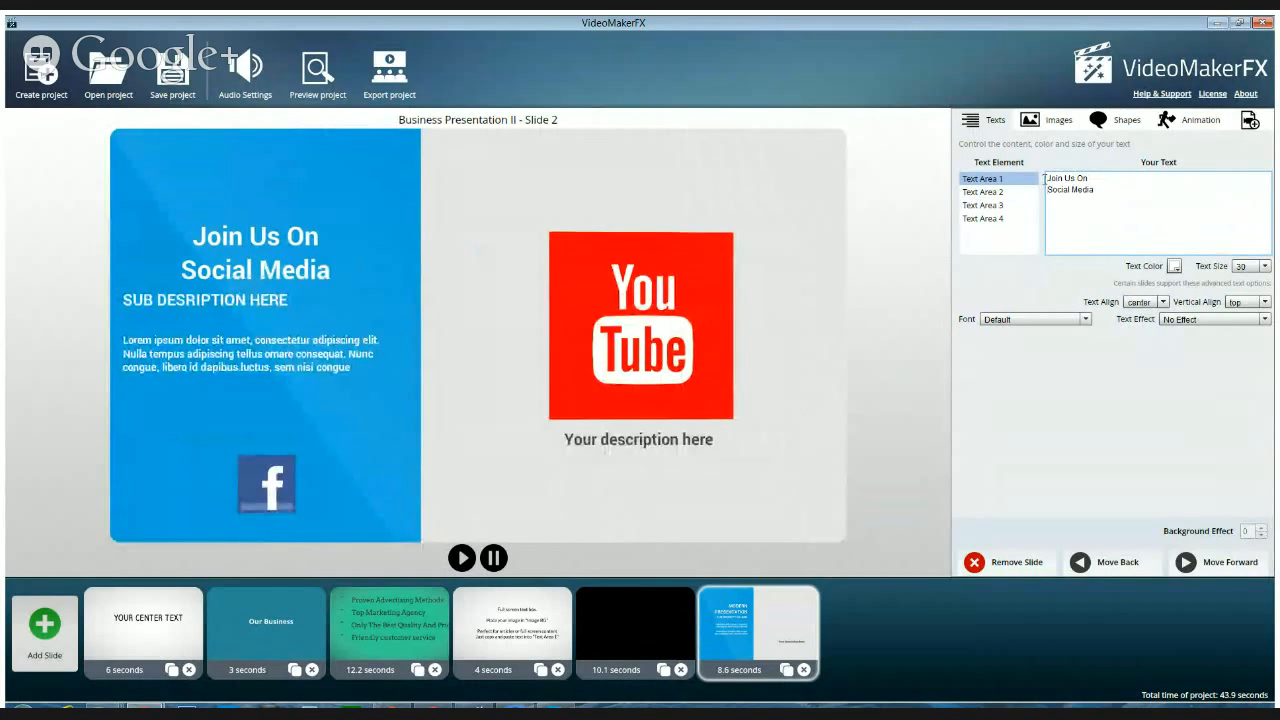
# Replace the placeholder in Text Area 2 with "Like us on Facebook to get alerted whenever we have new content to share!"
pyautogui.click(1020, 192)
pyautogui.moveTo(1139, 180); pyautogui.dragTo(1081, 177)
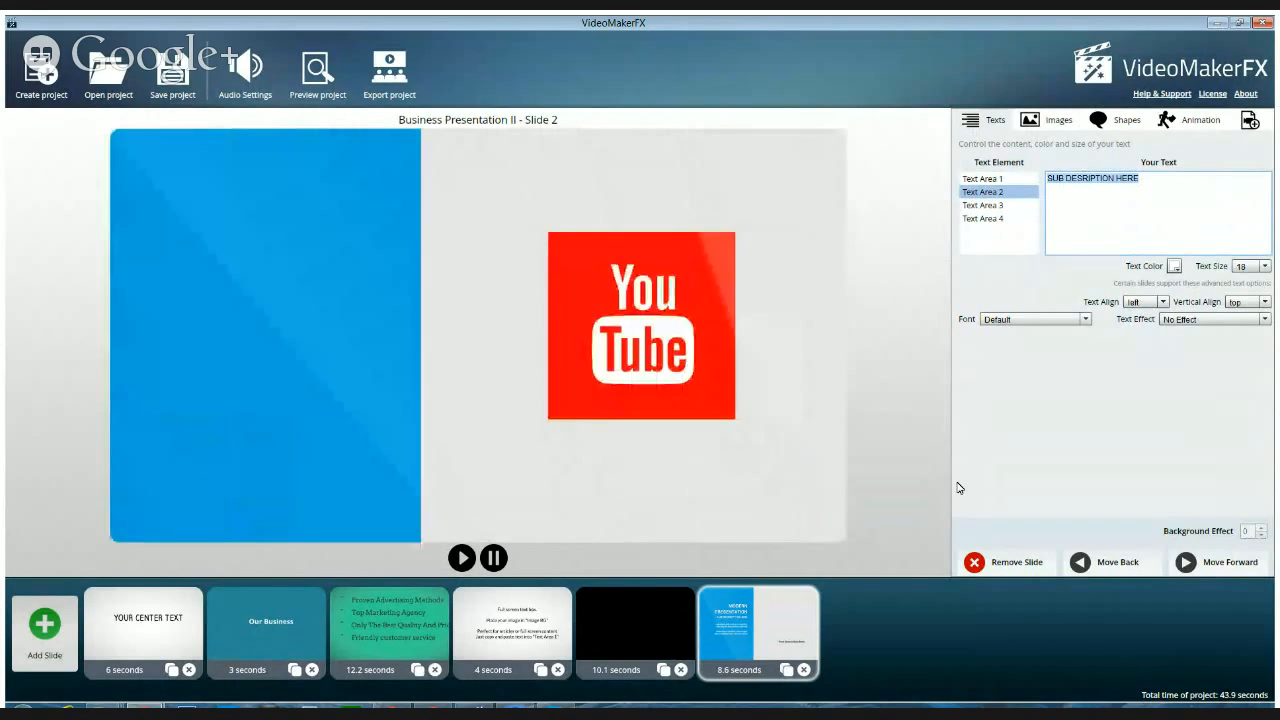
pyautogui.write('Like us on')
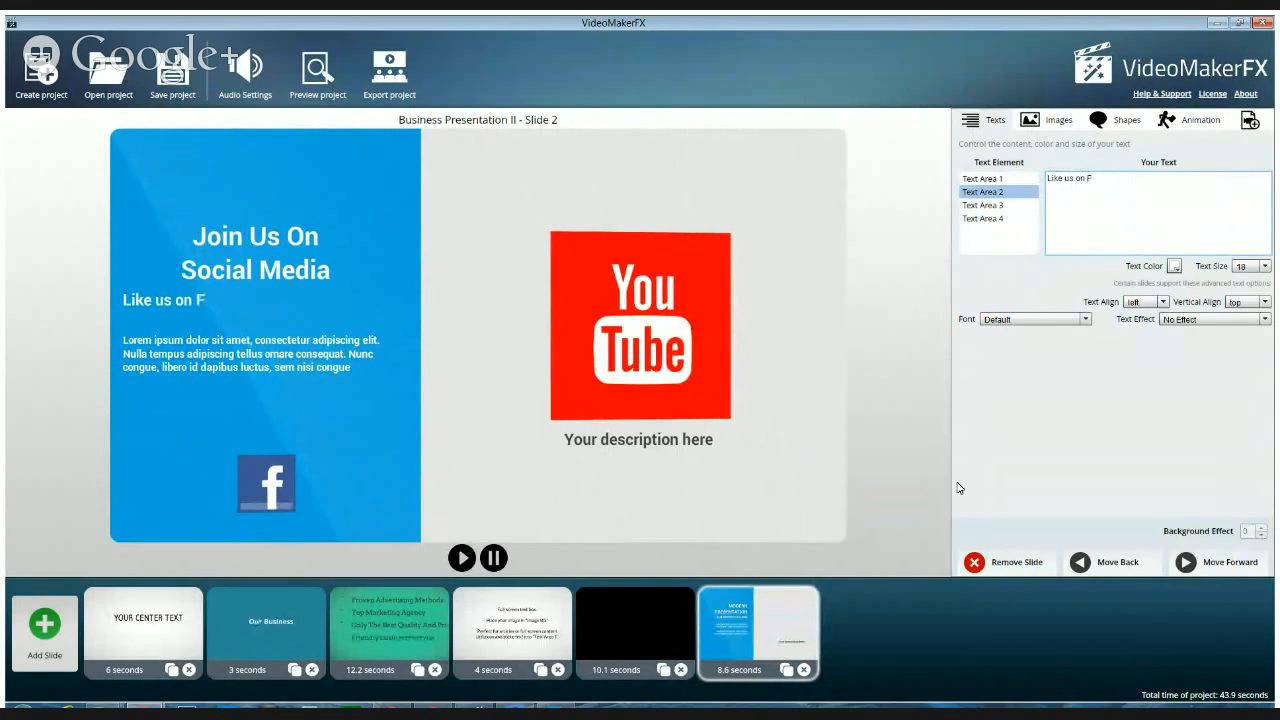
pyautogui.write('Facebook')
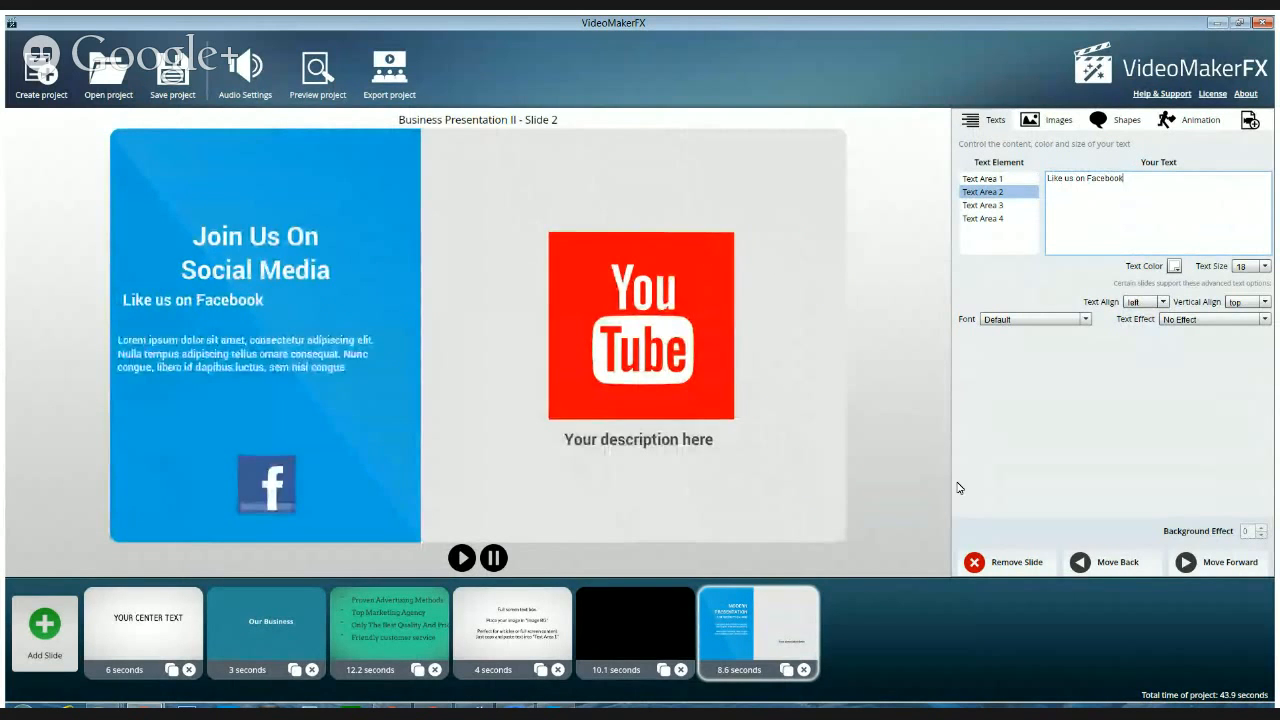
pyautogui.write(' to g')
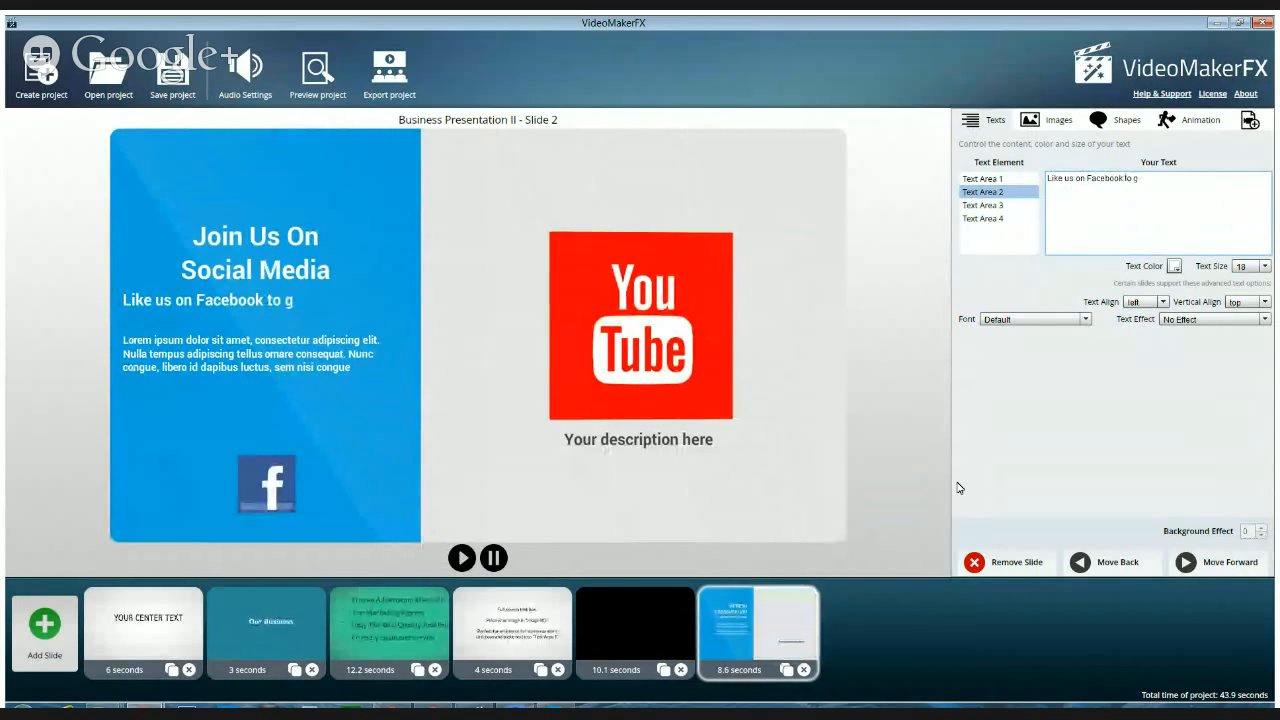
pyautogui.write('et alerted')
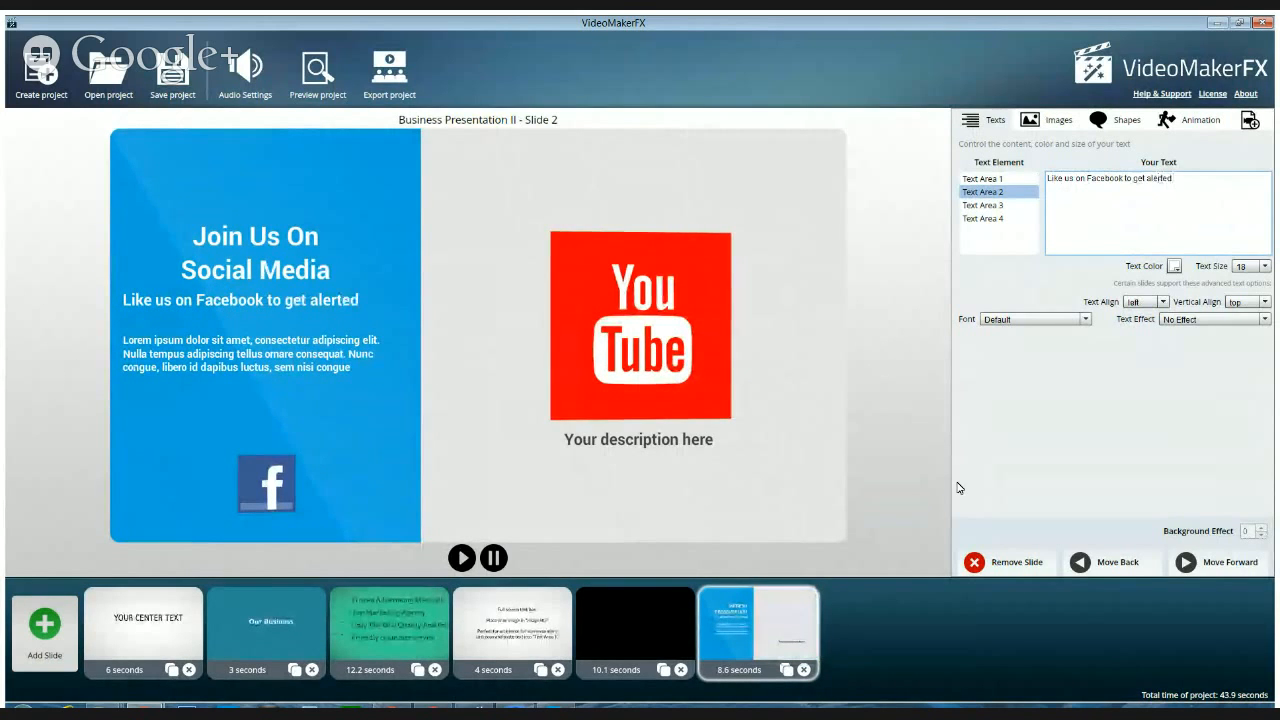
pyautogui.write(' whenever ')
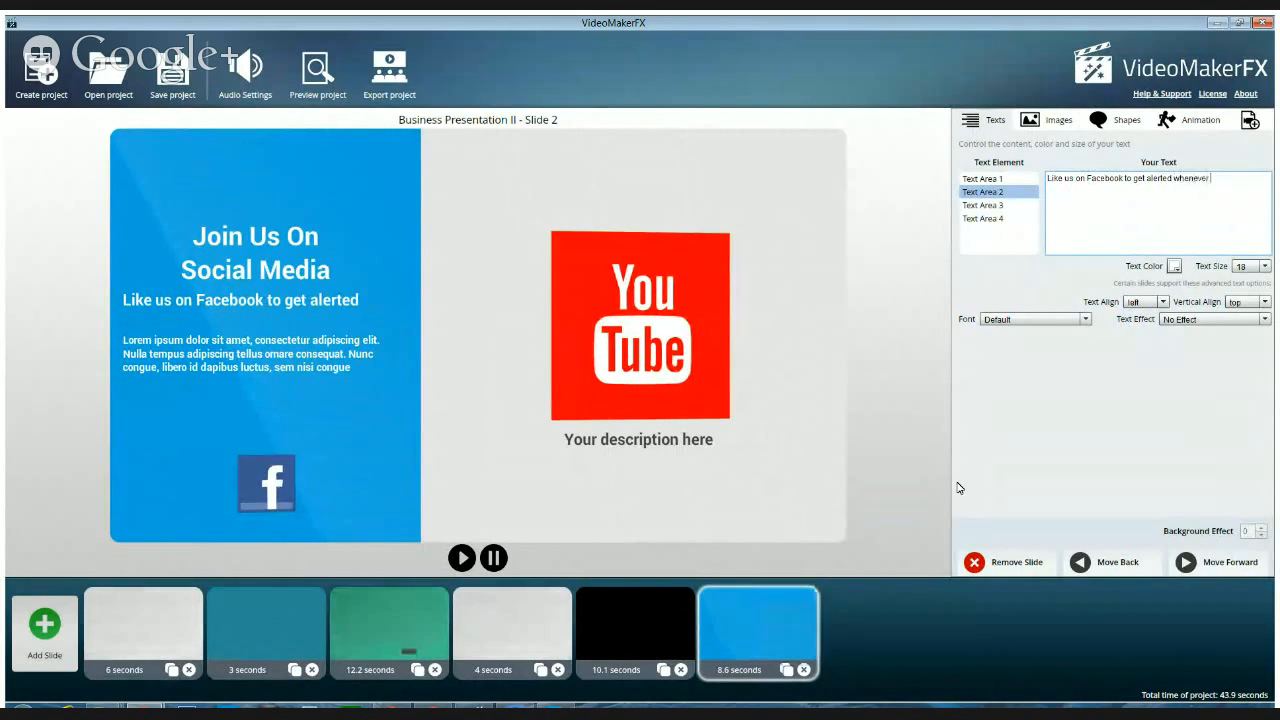
pyautogui.write('we have new content')
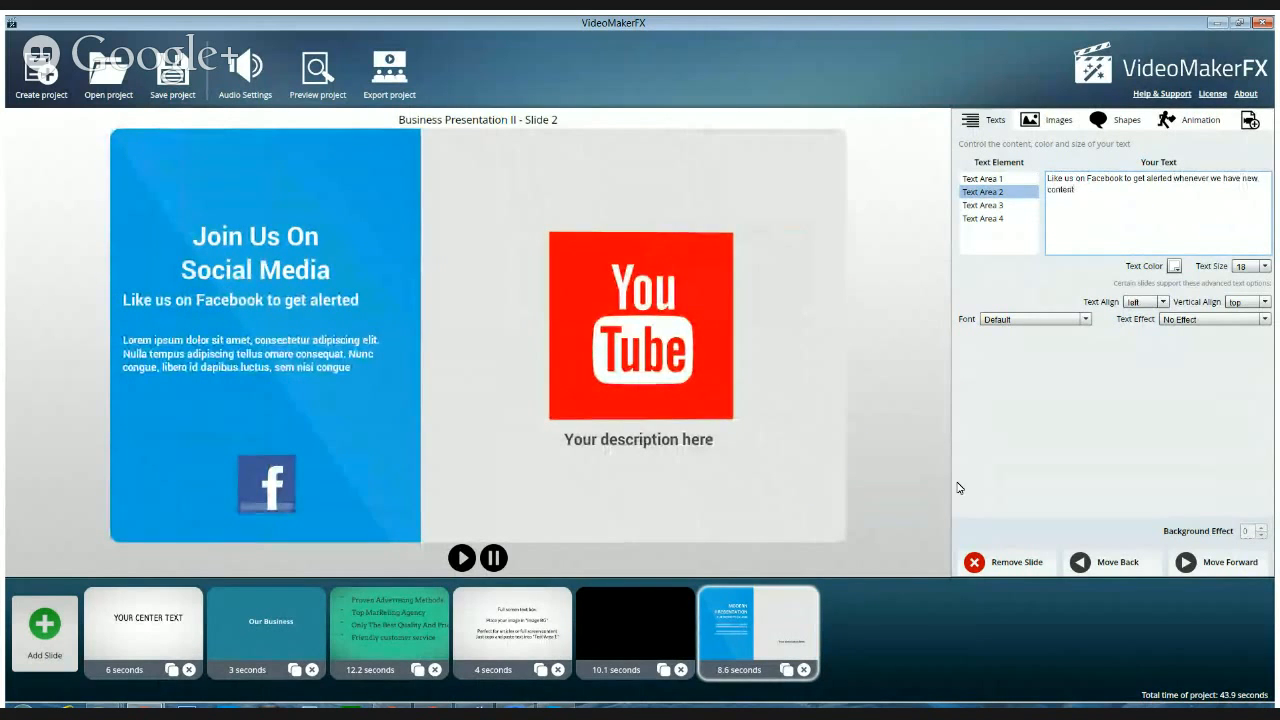
pyautogui.write('. fo')
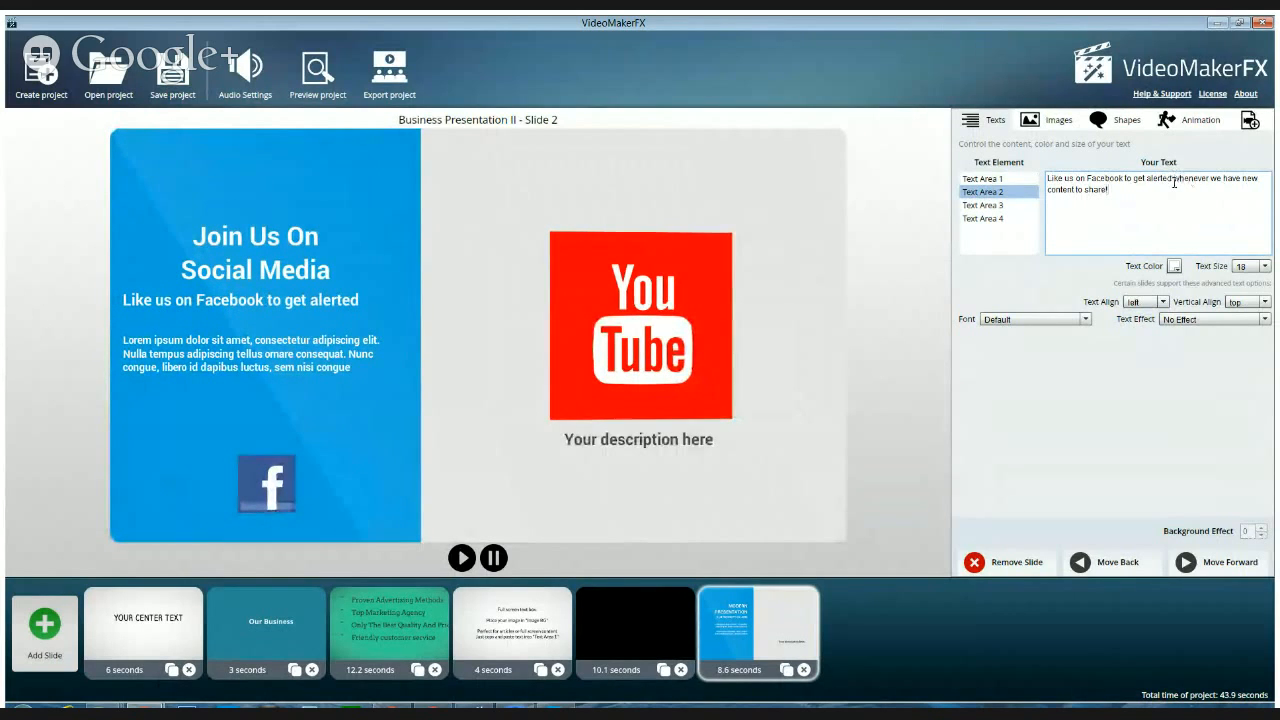
# Shorten the Text Area 2 text to "Like us on Facebook"
pyautogui.moveTo(1175, 180); pyautogui.dragTo(1179, 207)
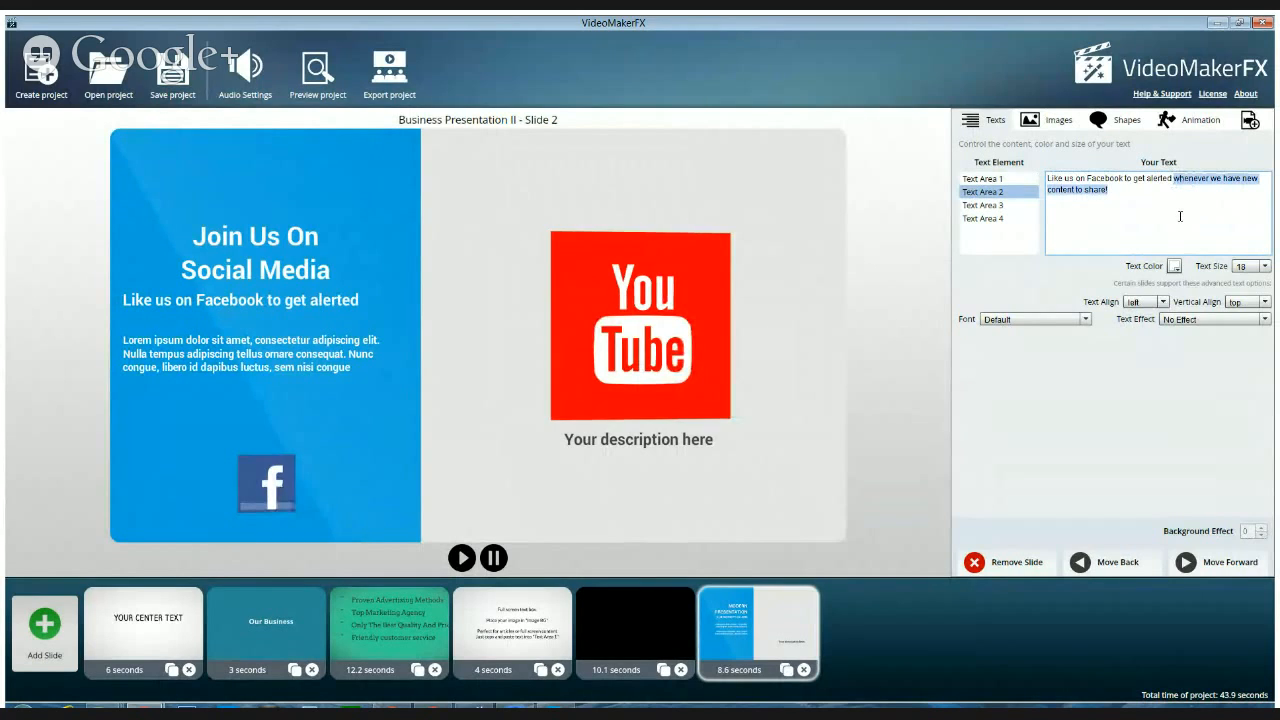
pyautogui.press('BackSpace')
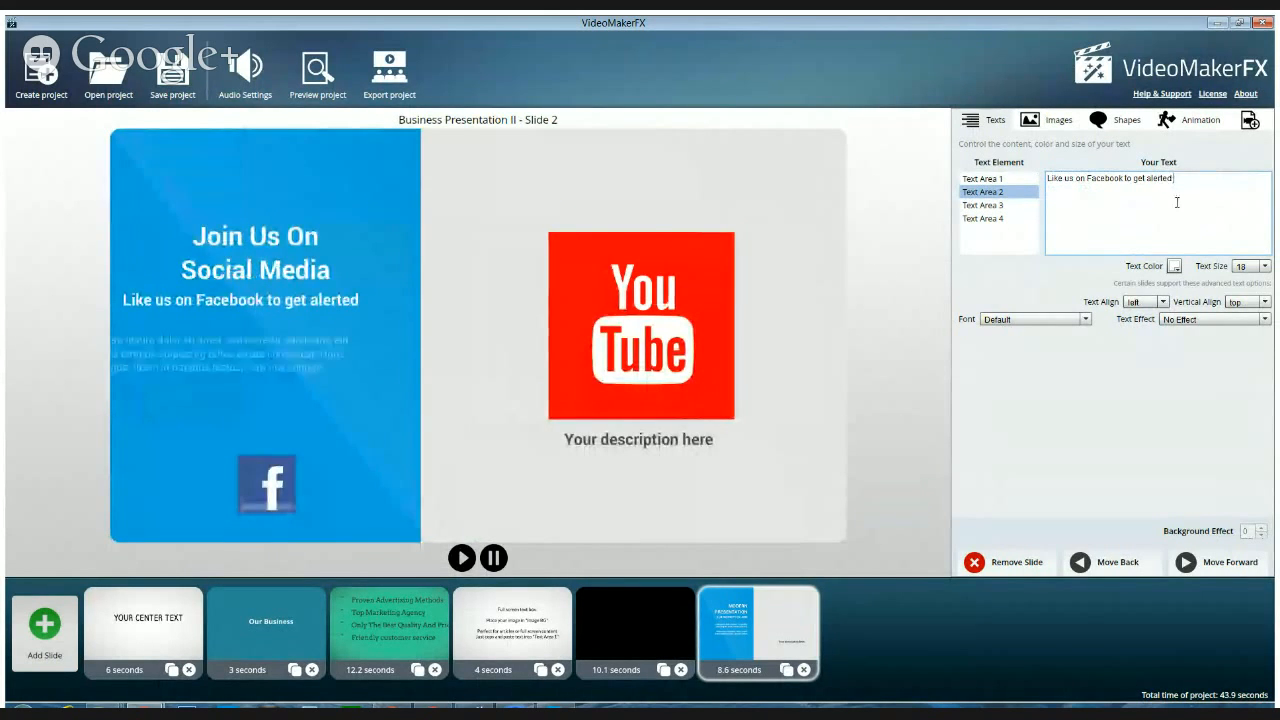
pyautogui.press('BackSpace')
pyautogui.press('BackSpace')
pyautogui.press('BackSpace')
pyautogui.press('BackSpace')
pyautogui.press('BackSpace')
pyautogui.press('BackSpace')
pyautogui.press('BackSpace')
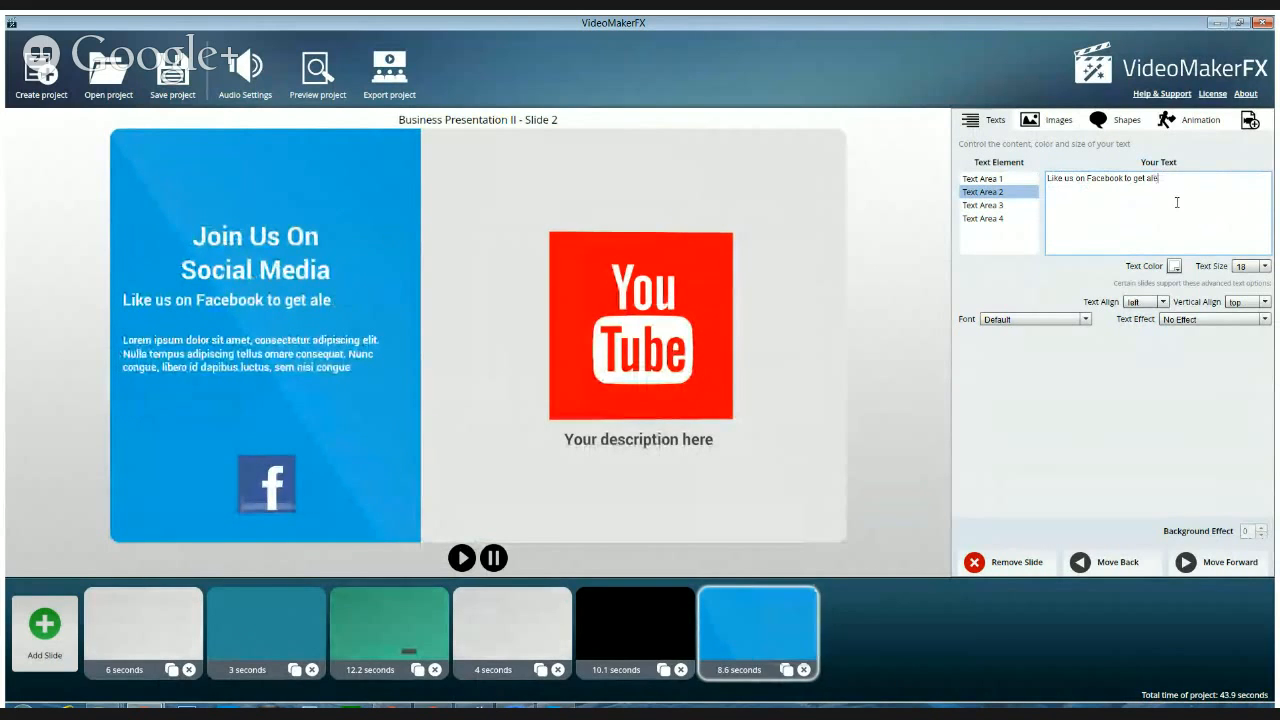
pyautogui.press('BackSpace')
pyautogui.press('BackSpace')
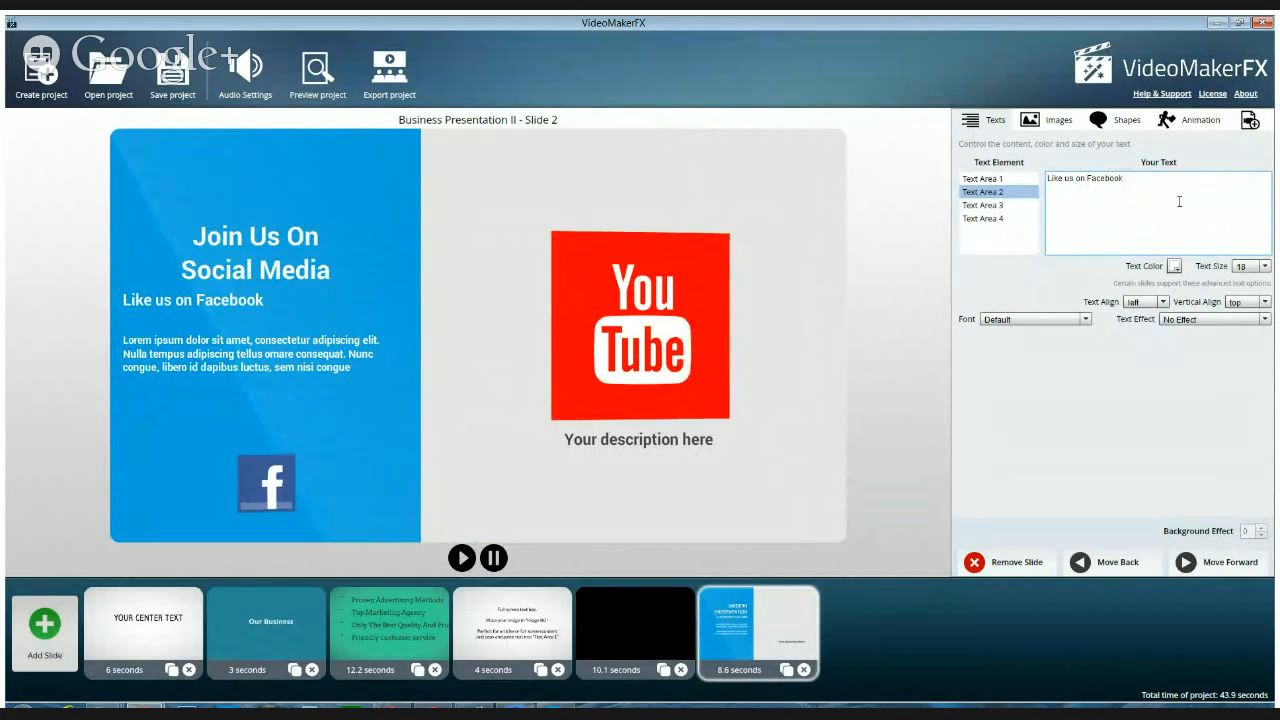
# Replace the placeholder in Text Area 3 with "When you like us on Facebook, we will keep you updated whenever we post new content!"
pyautogui.click(980, 205)
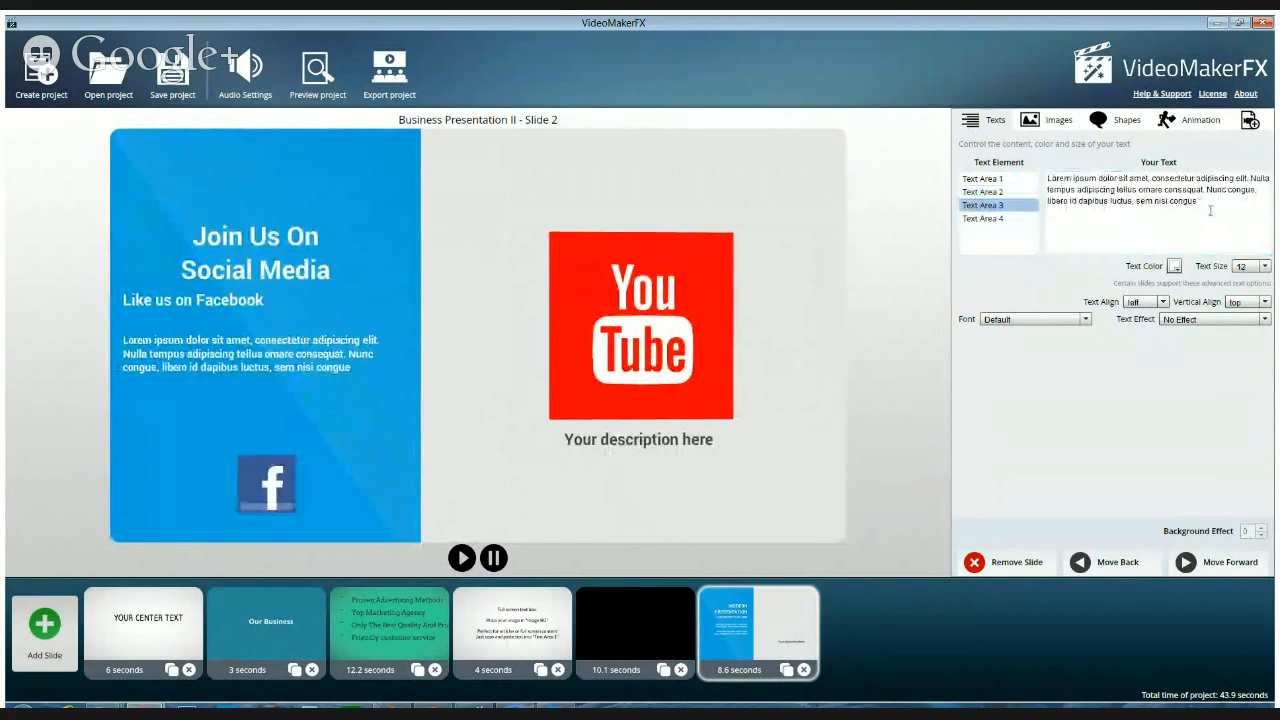
pyautogui.moveTo(1210, 210); pyautogui.dragTo(1061, 172)
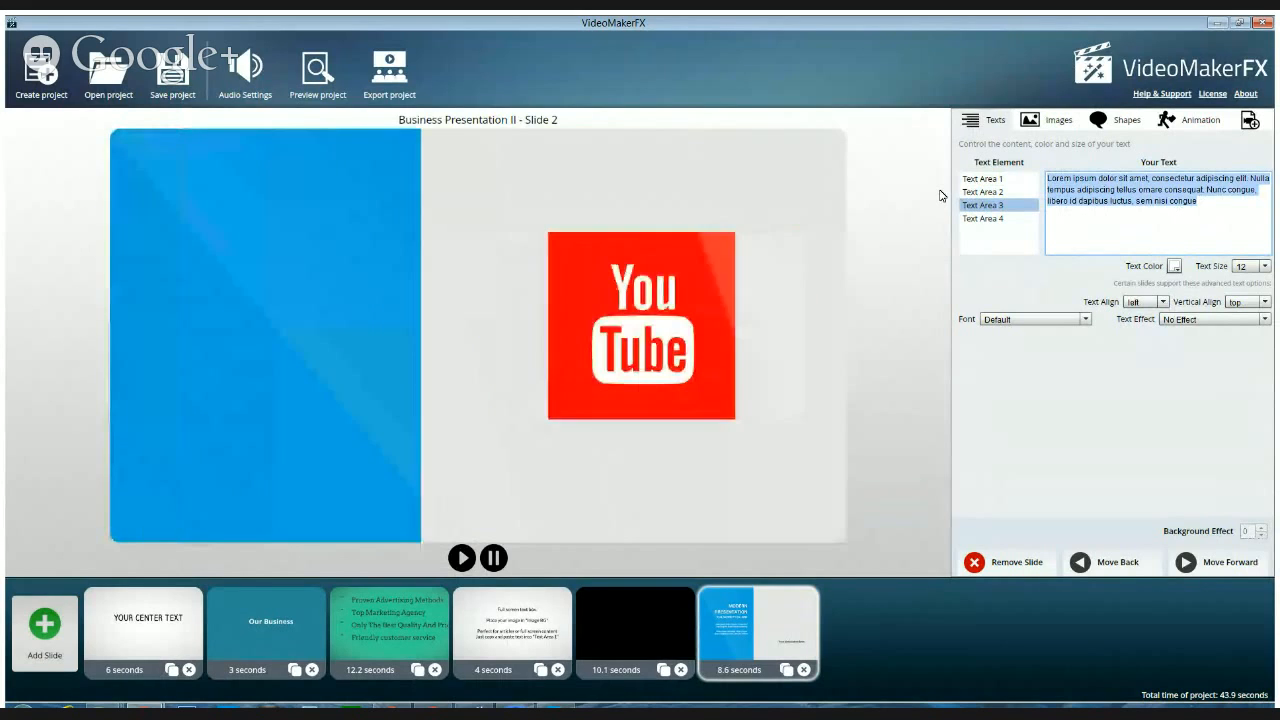
pyautogui.write('When')
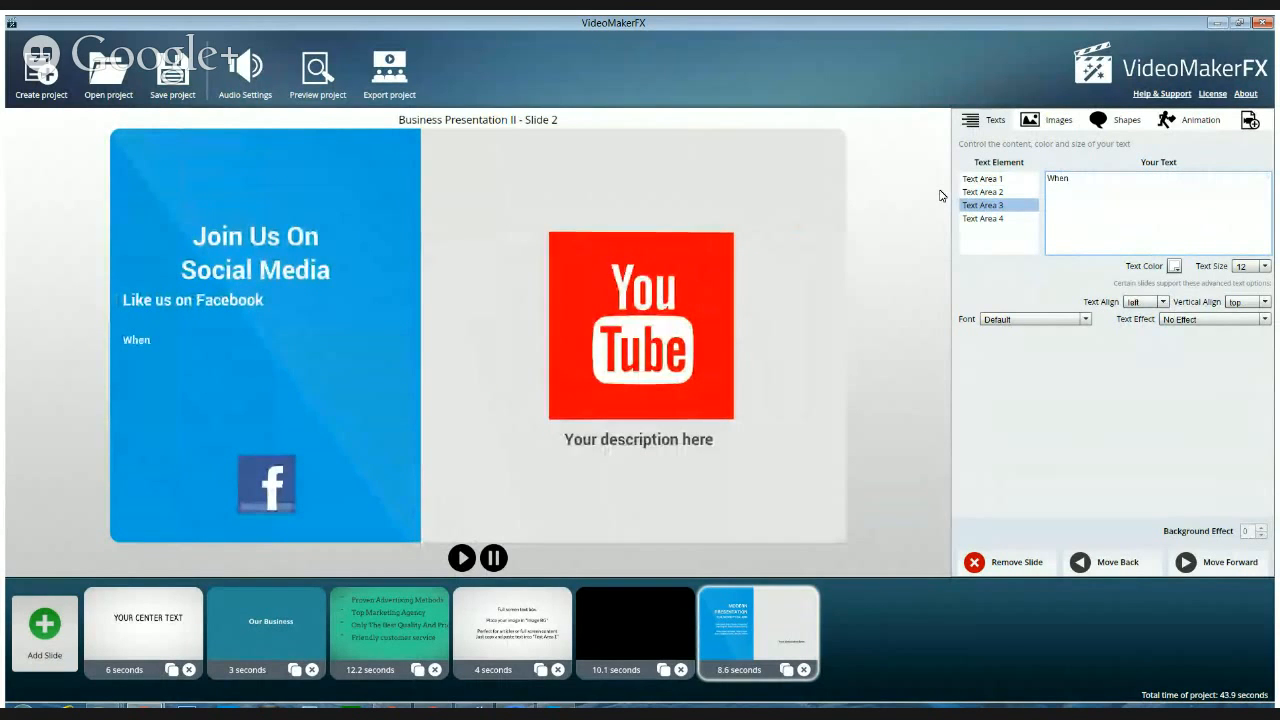
pyautogui.write(' you like us')
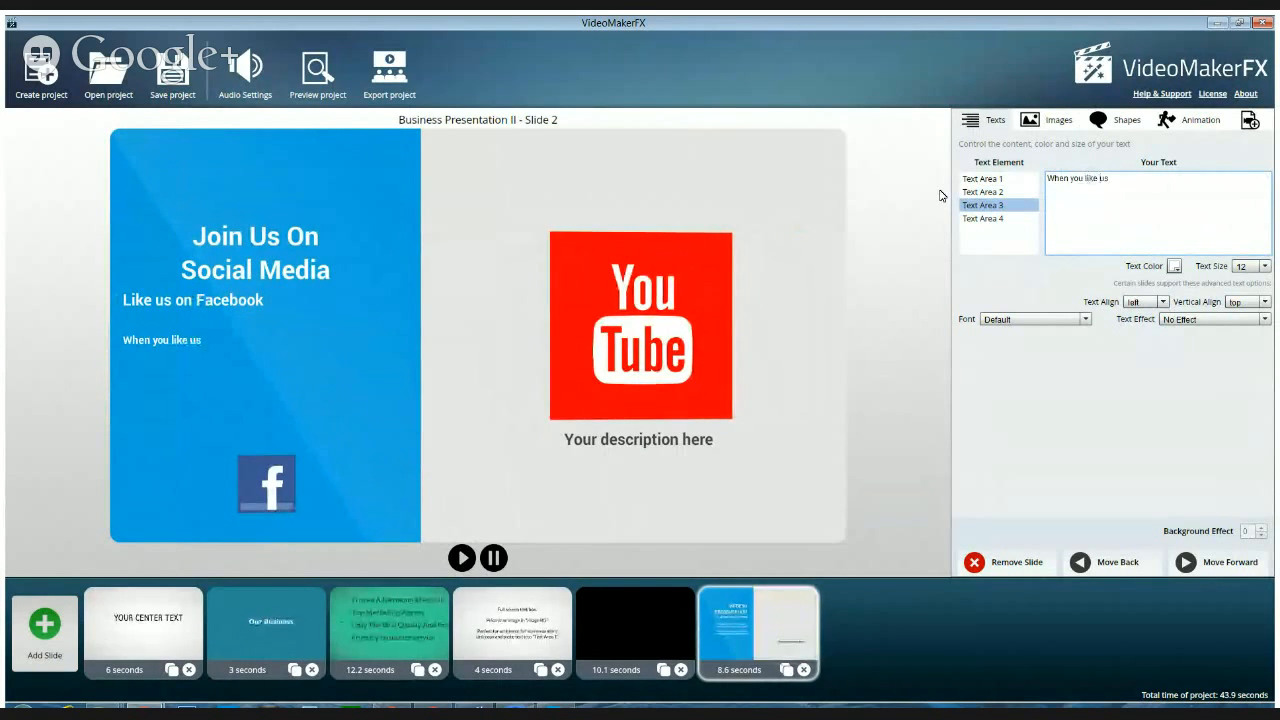
pyautogui.write(' on Faacebook')
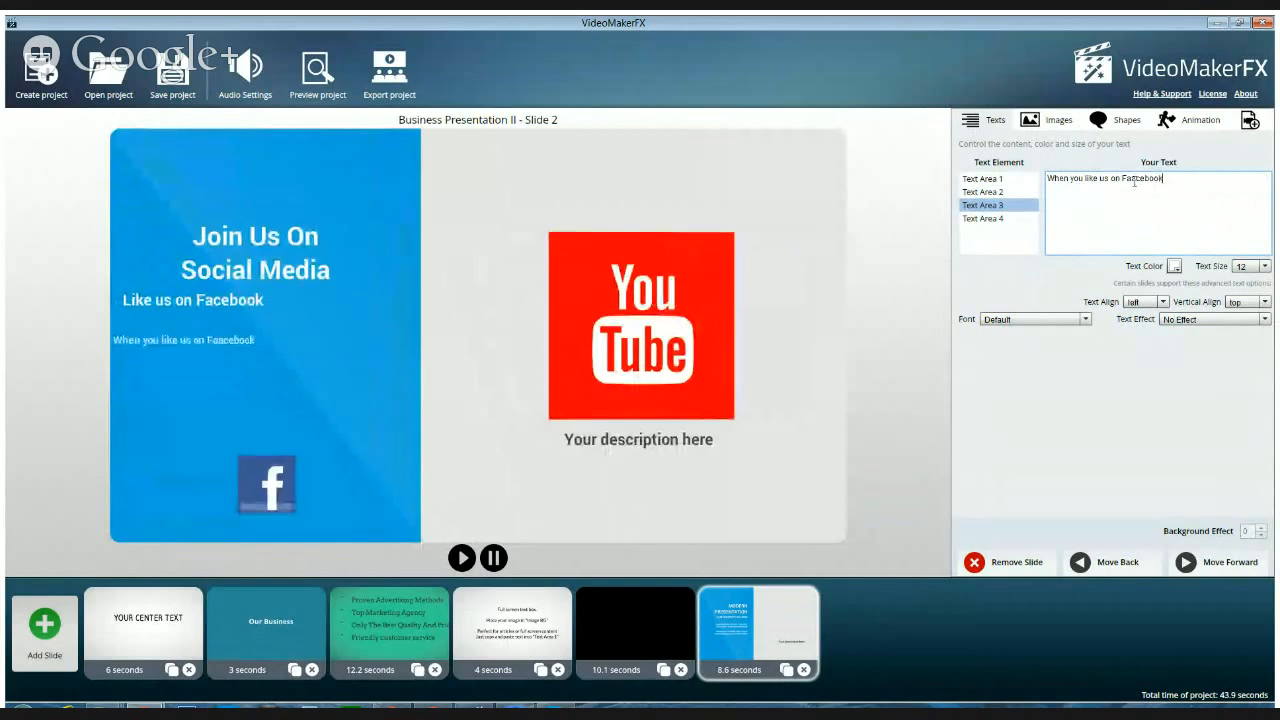
pyautogui.press('BackSpace')
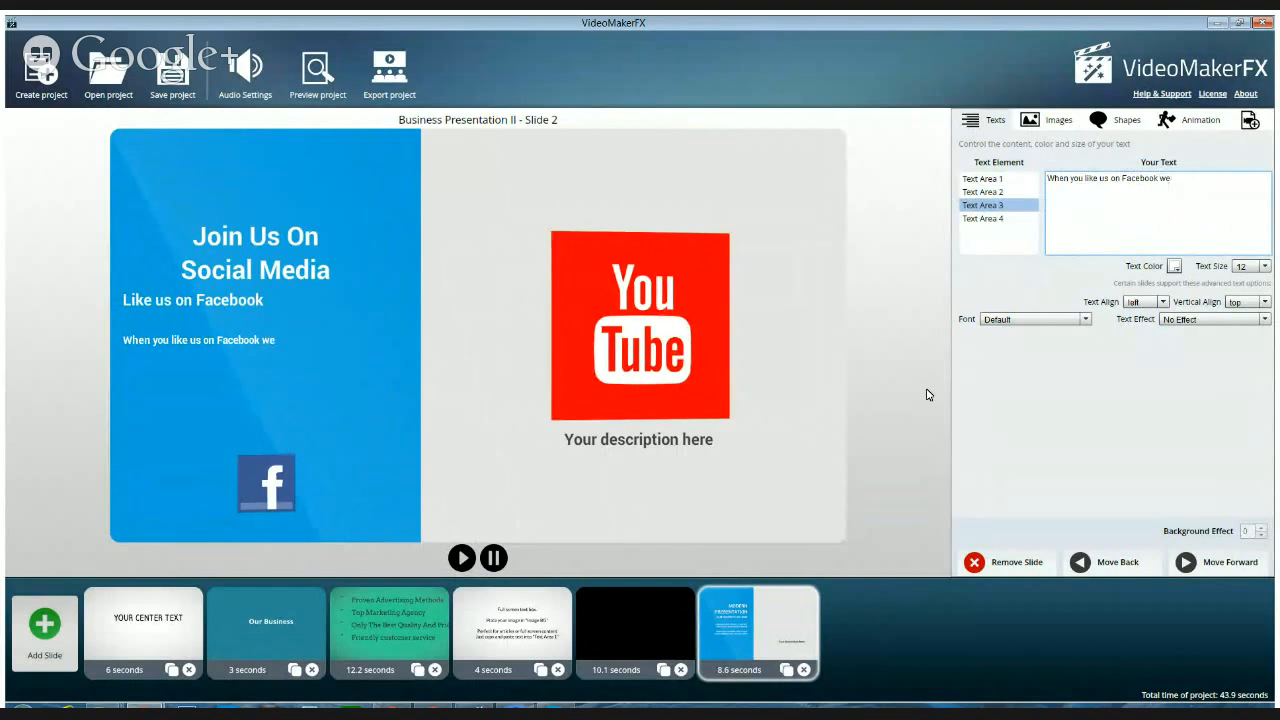
pyautogui.press('BackSpace')
pyautogui.press('BackSpace')
pyautogui.press('BackSpace')
pyautogui.write(', w')
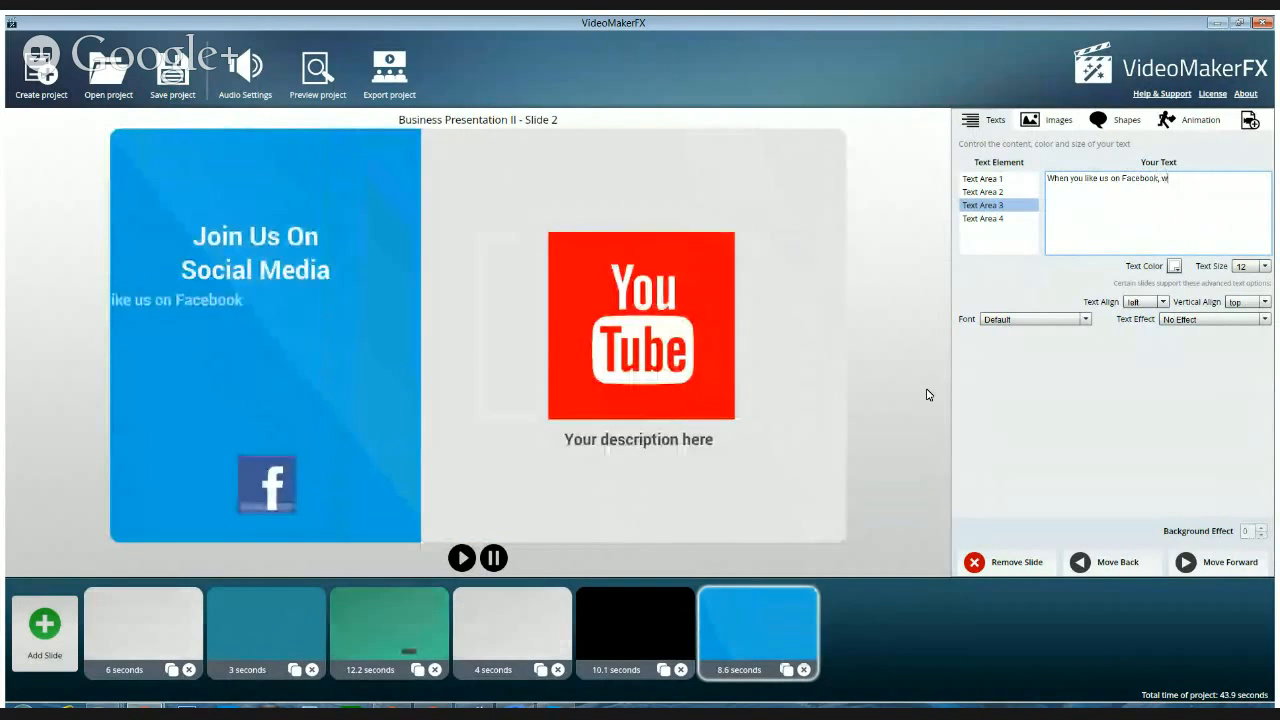
pyautogui.write('e will ke')
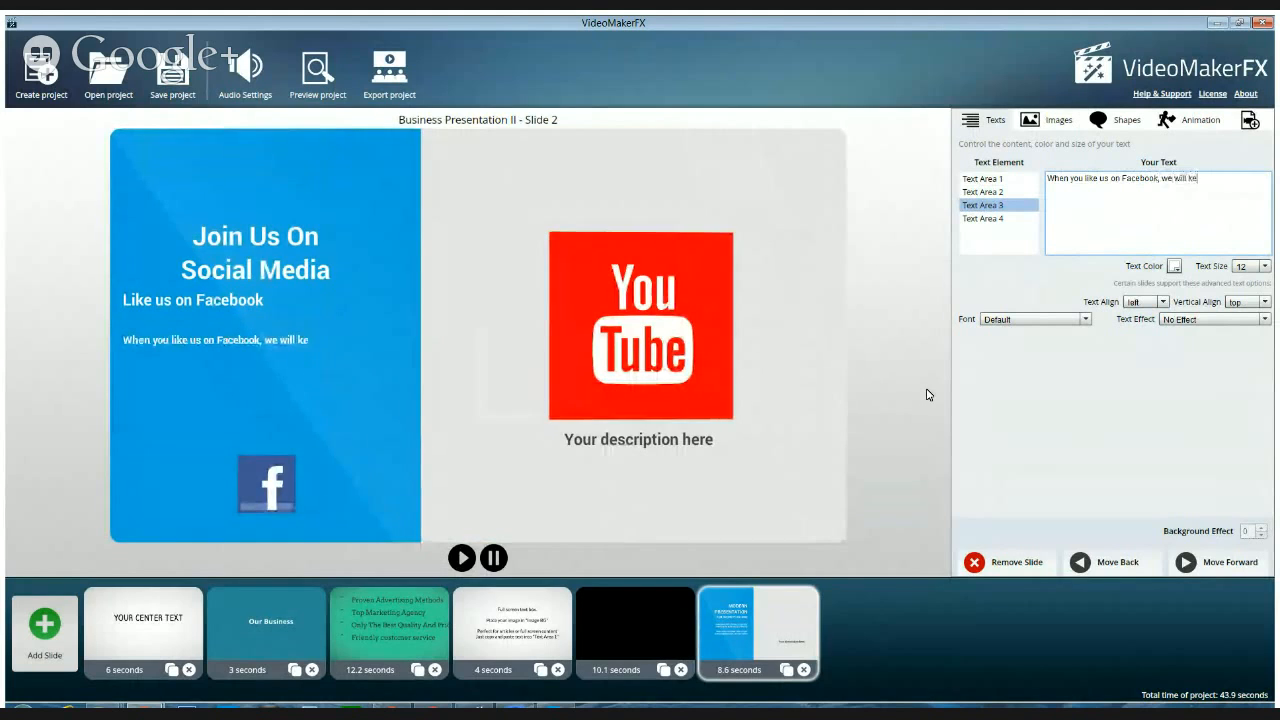
pyautogui.write('ep you upd')
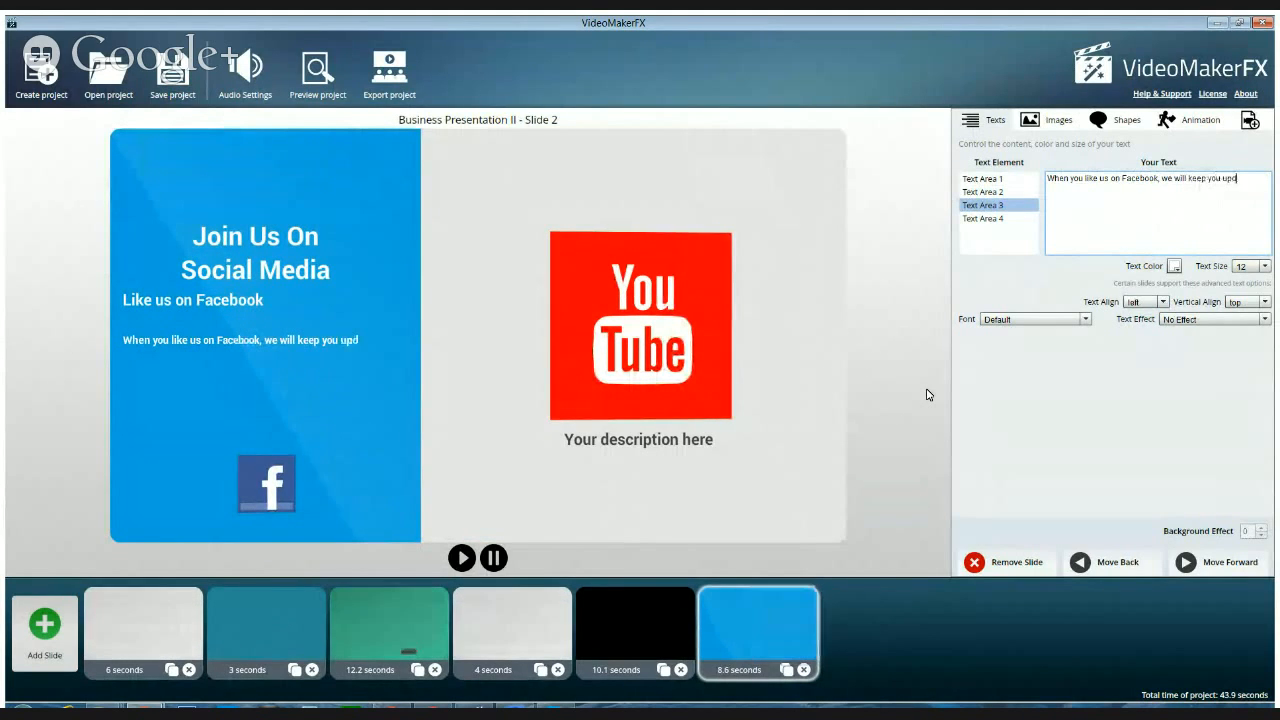
pyautogui.write('ated when')
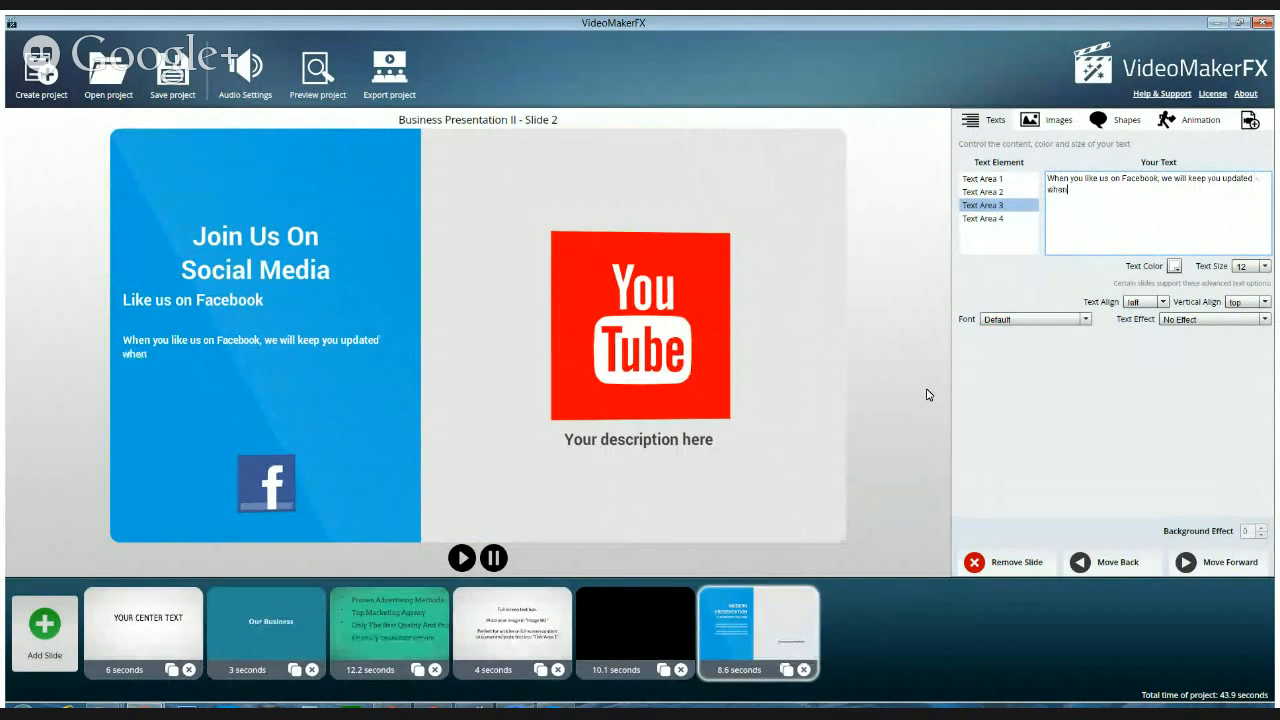
pyautogui.write('ever we')
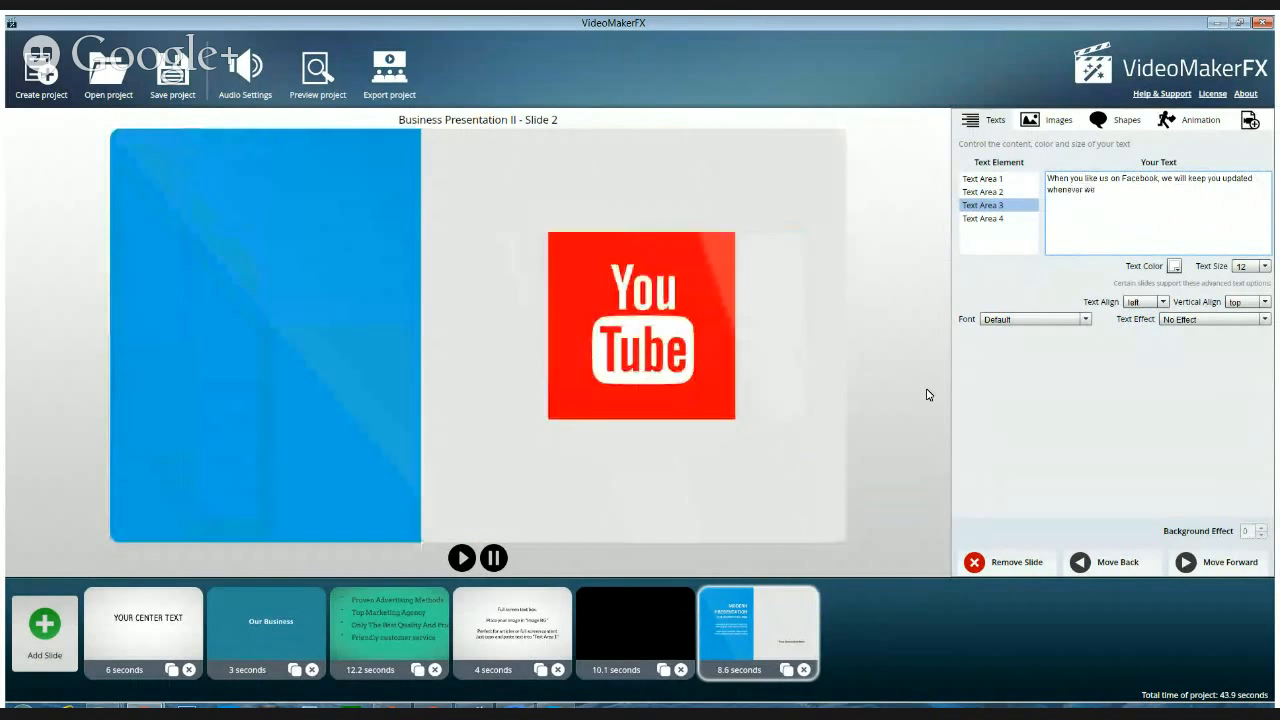
pyautogui.write(' post new')
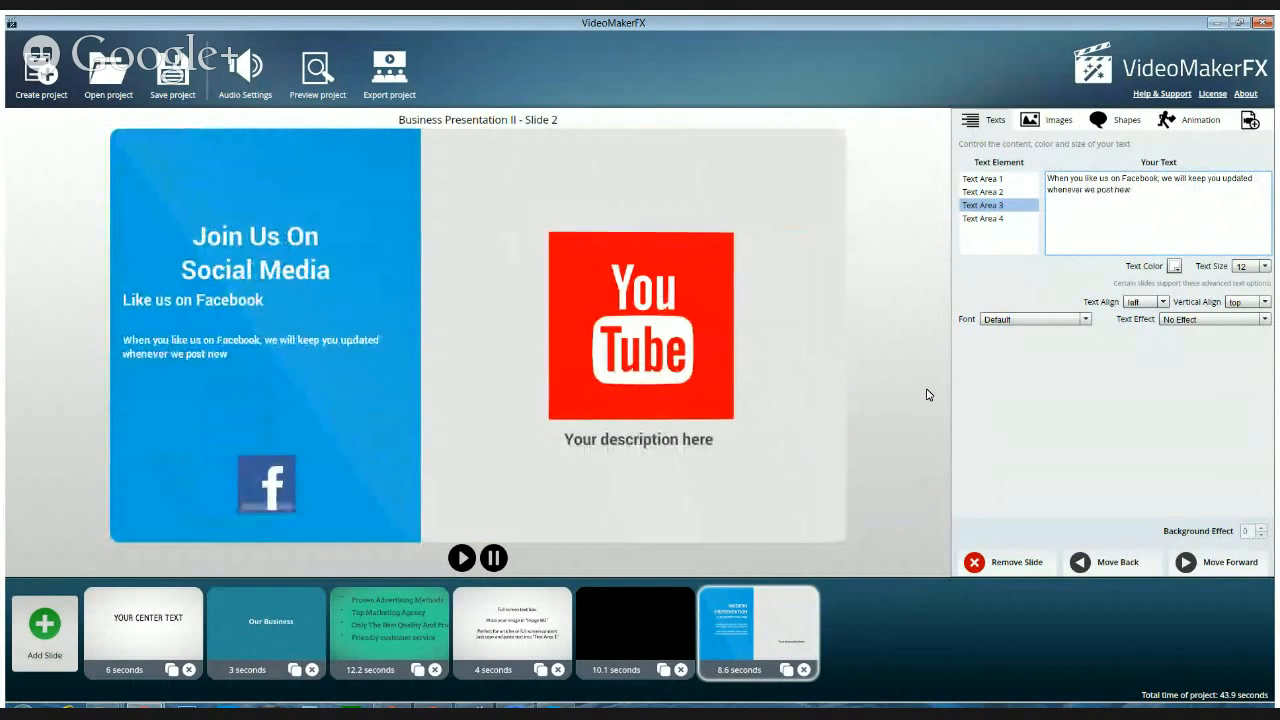
pyautogui.write(' content!')
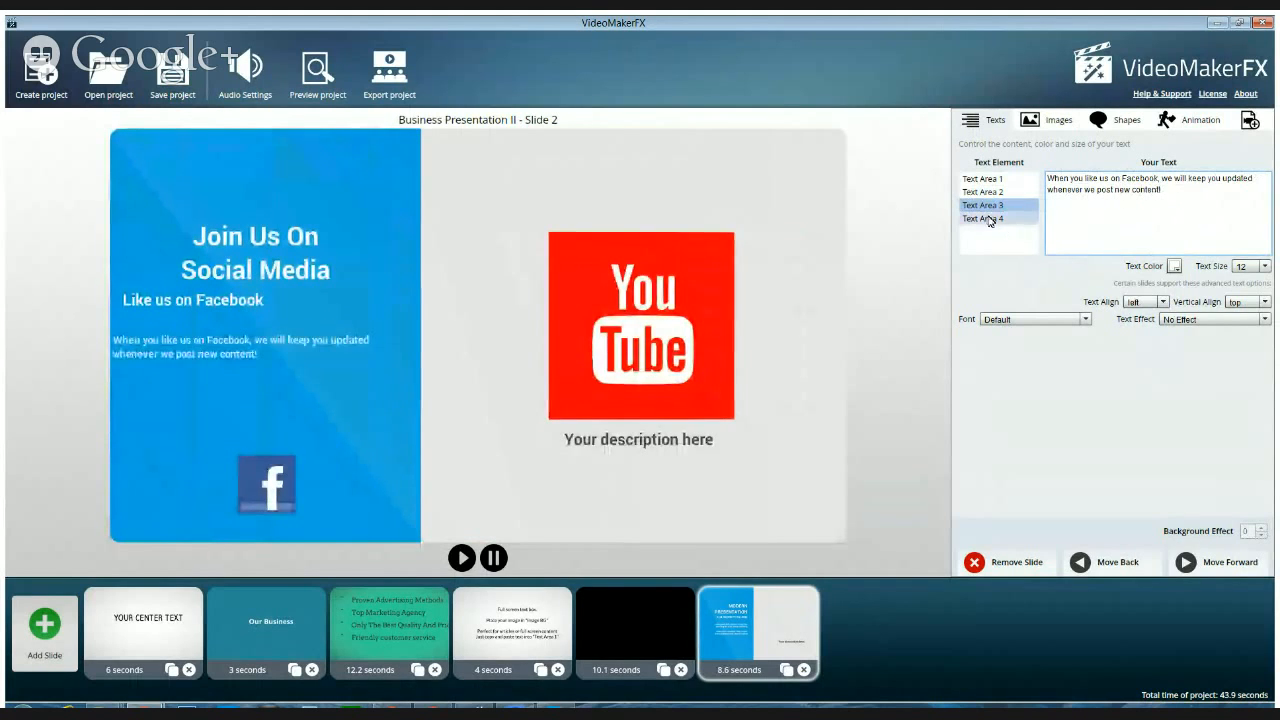
# Replace the Text Area 4 description with "You can also watch our videos on YouTube!", starting a second line at "on YouTube!"
pyautogui.click(988, 219)
pyautogui.click(1134, 197)
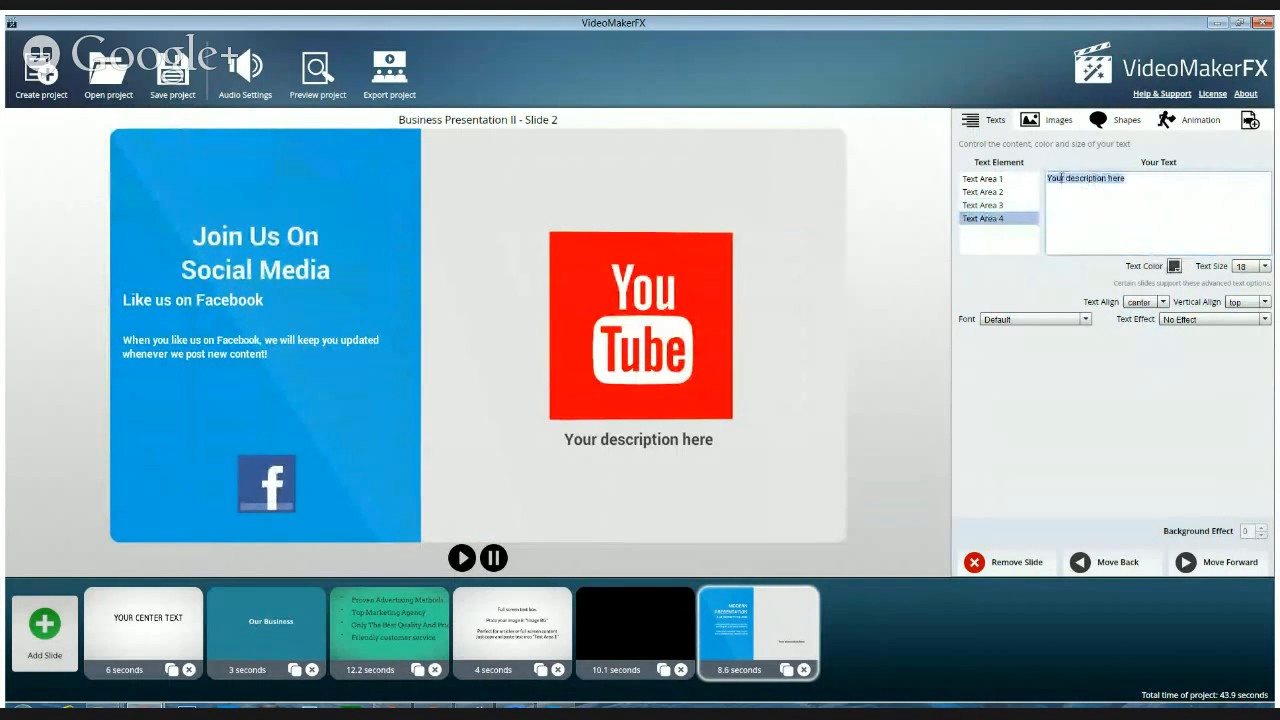
pyautogui.write('You ')
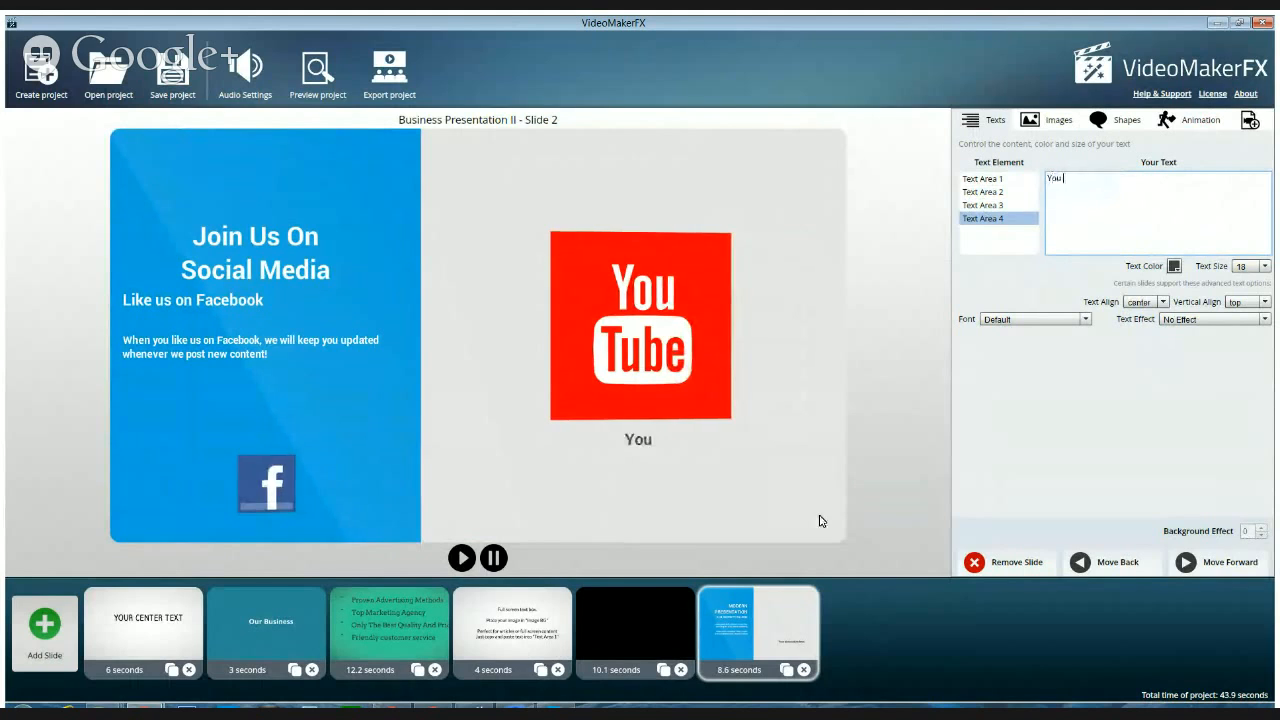
pyautogui.write('can also')
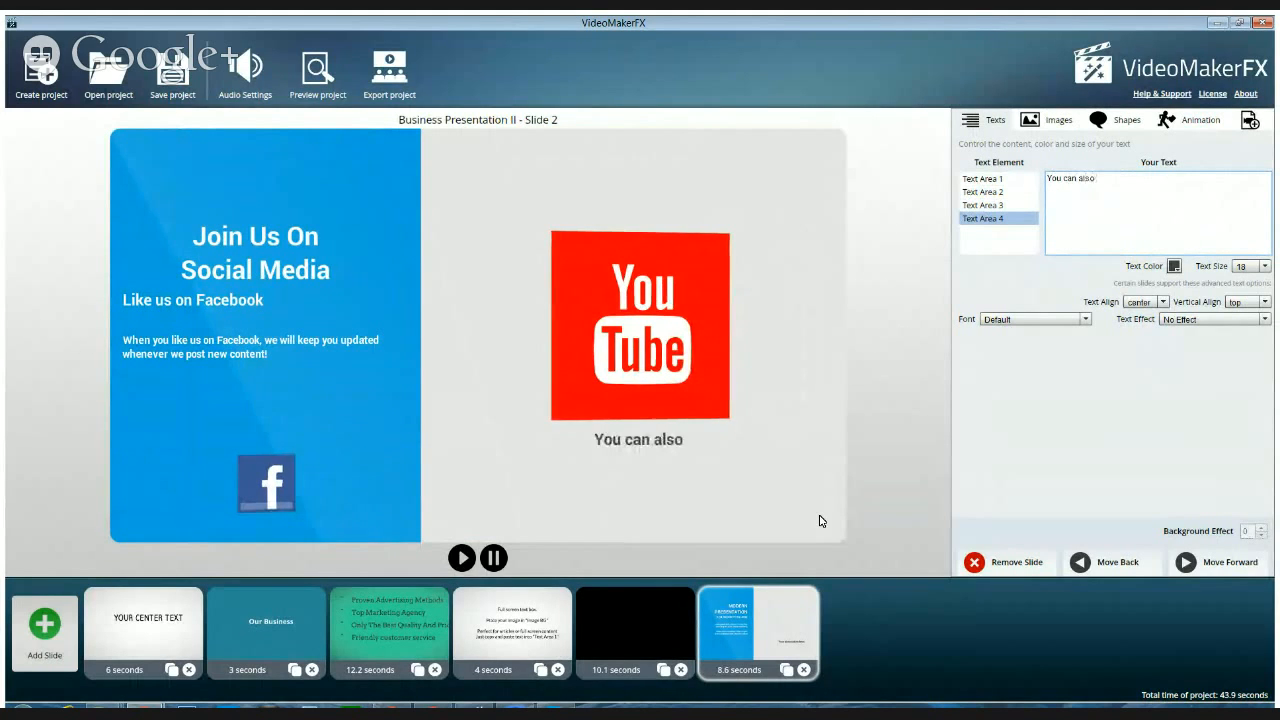
pyautogui.write(' watch ou')
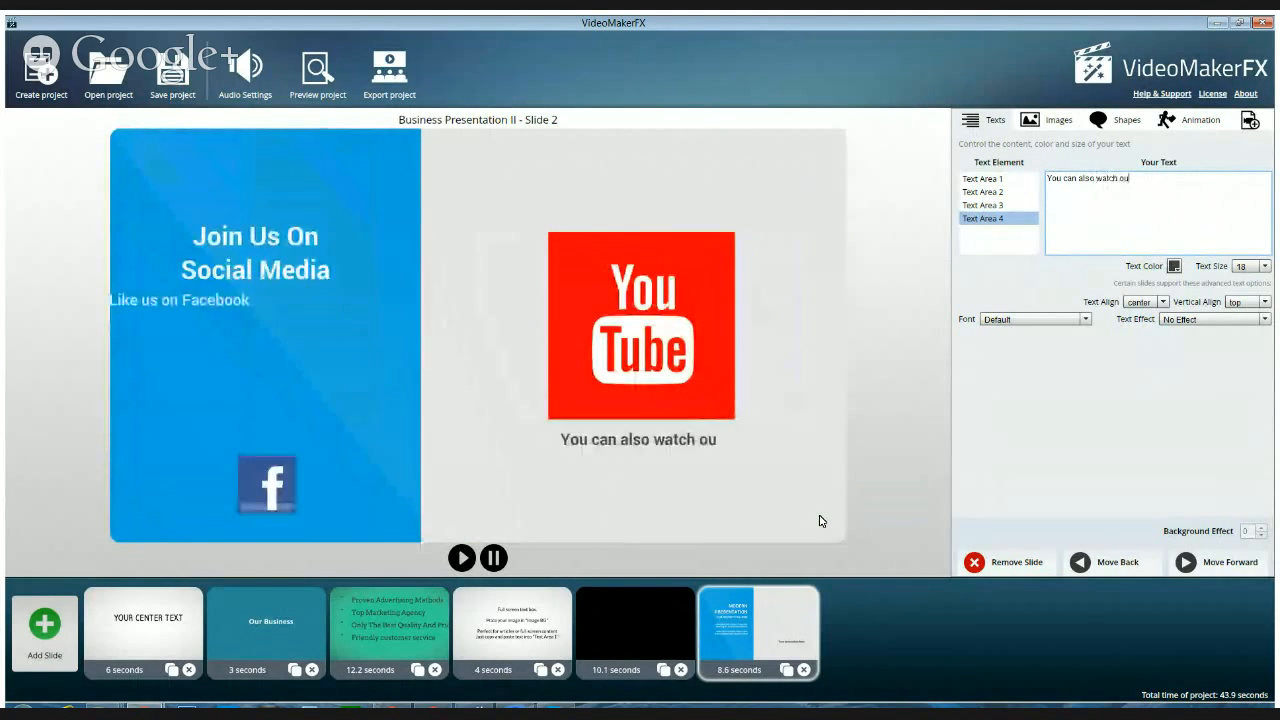
pyautogui.write('r videos on')
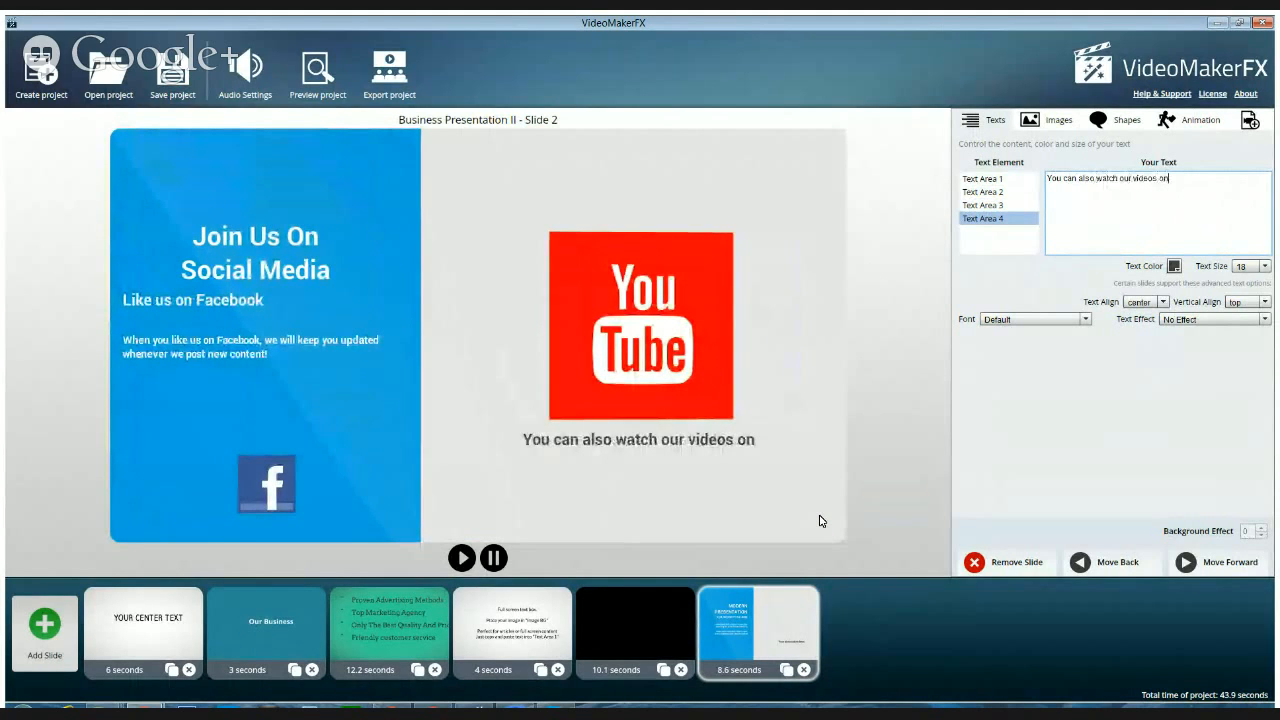
pyautogui.press('BackSpace')
pyautogui.press('BackSpace')
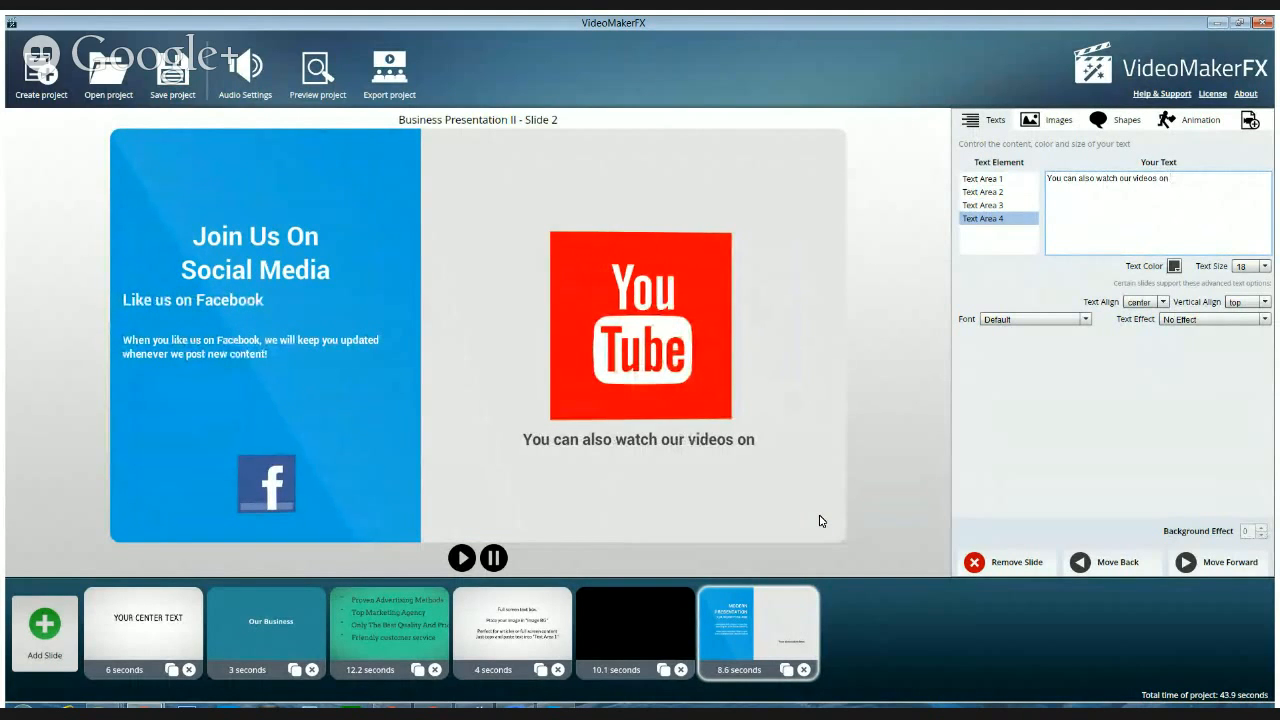
pyautogui.press('BackSpace')
pyautogui.press('BackSpace')
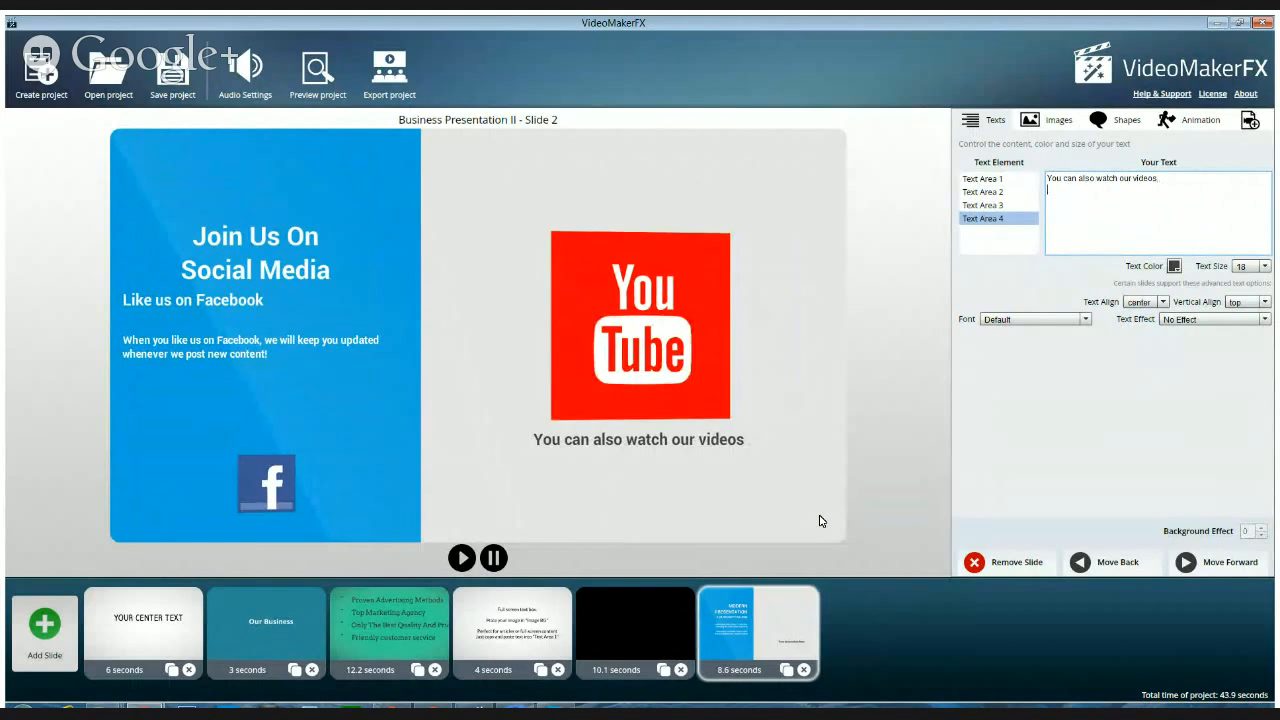
pyautogui.press('Return')
pyautogui.write('on You')
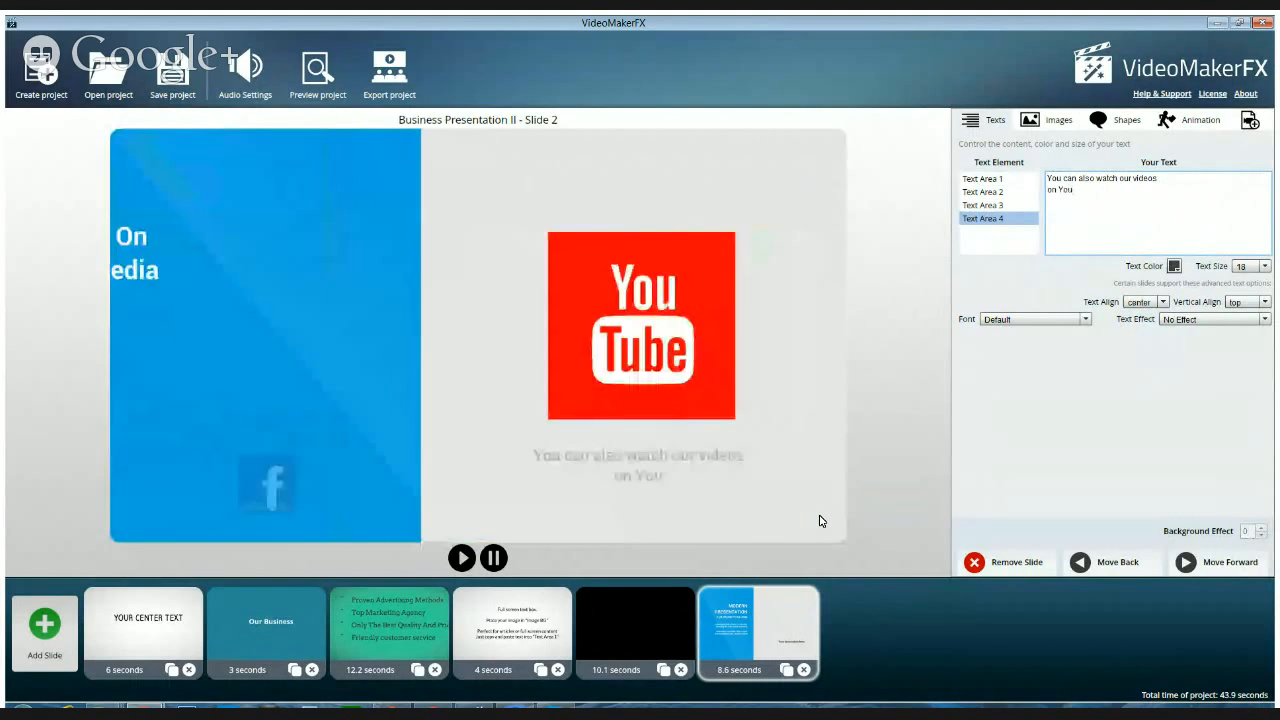
pyautogui.write('Tube!')
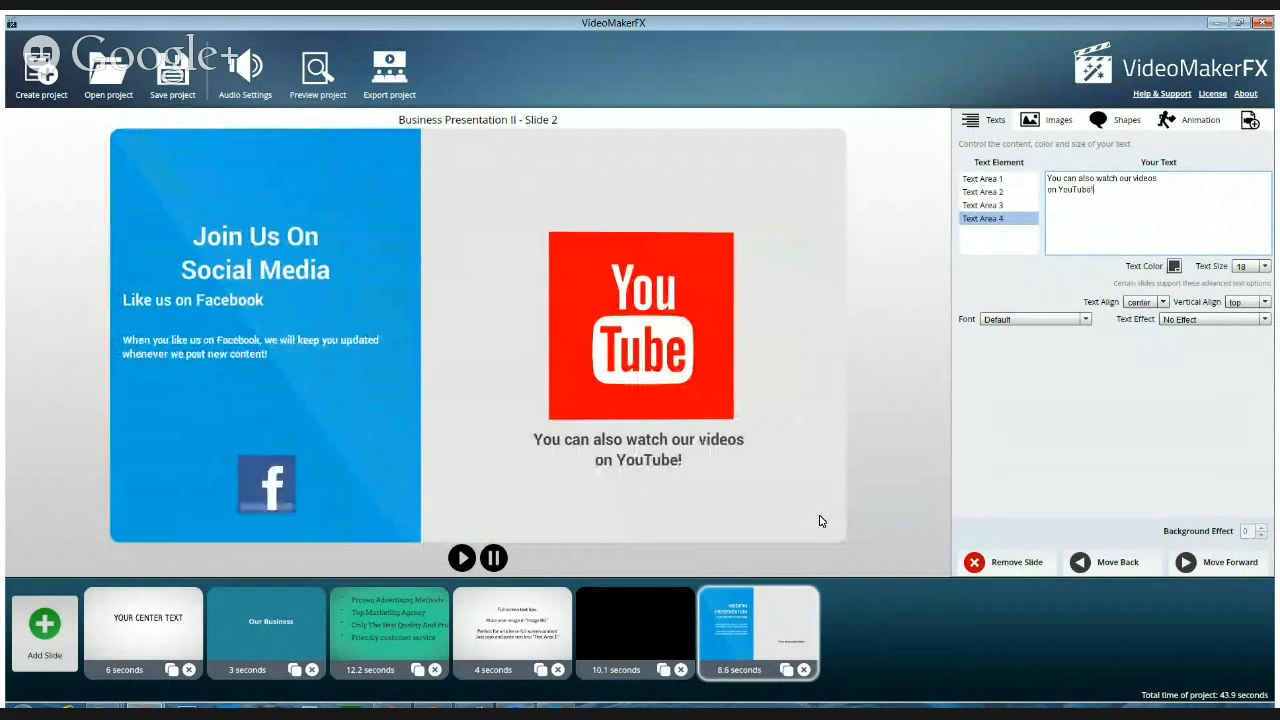
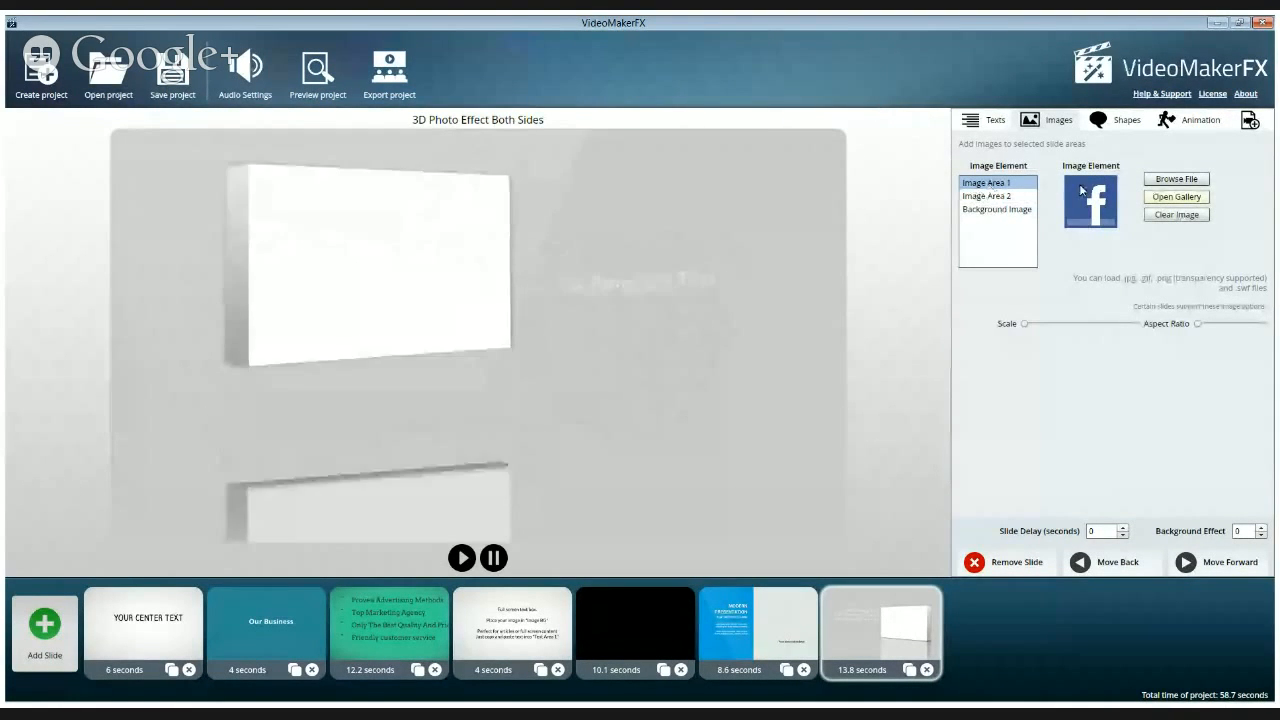
# Fill Image Area 1 of the 3D Photo Effect Both Sides slide with the beach cocktail photo 4.jpg from the Photos gallery category
pyautogui.click(1177, 197)
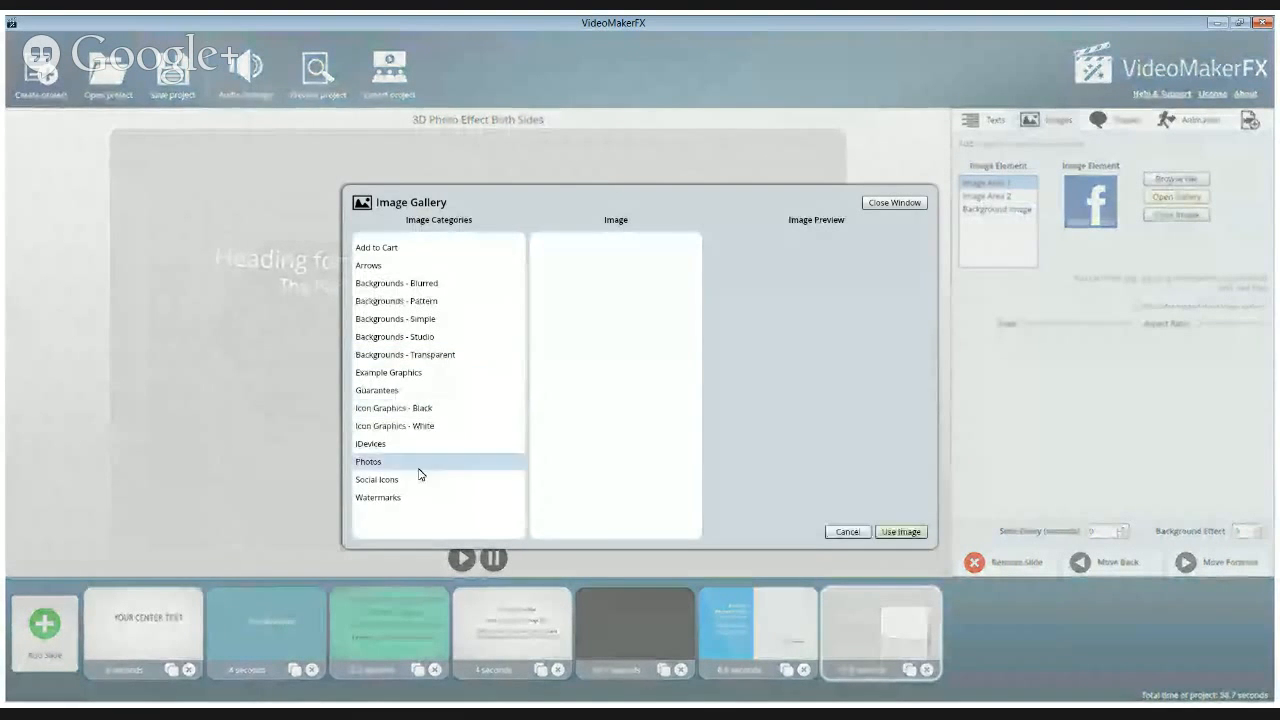
pyautogui.click(369, 463)
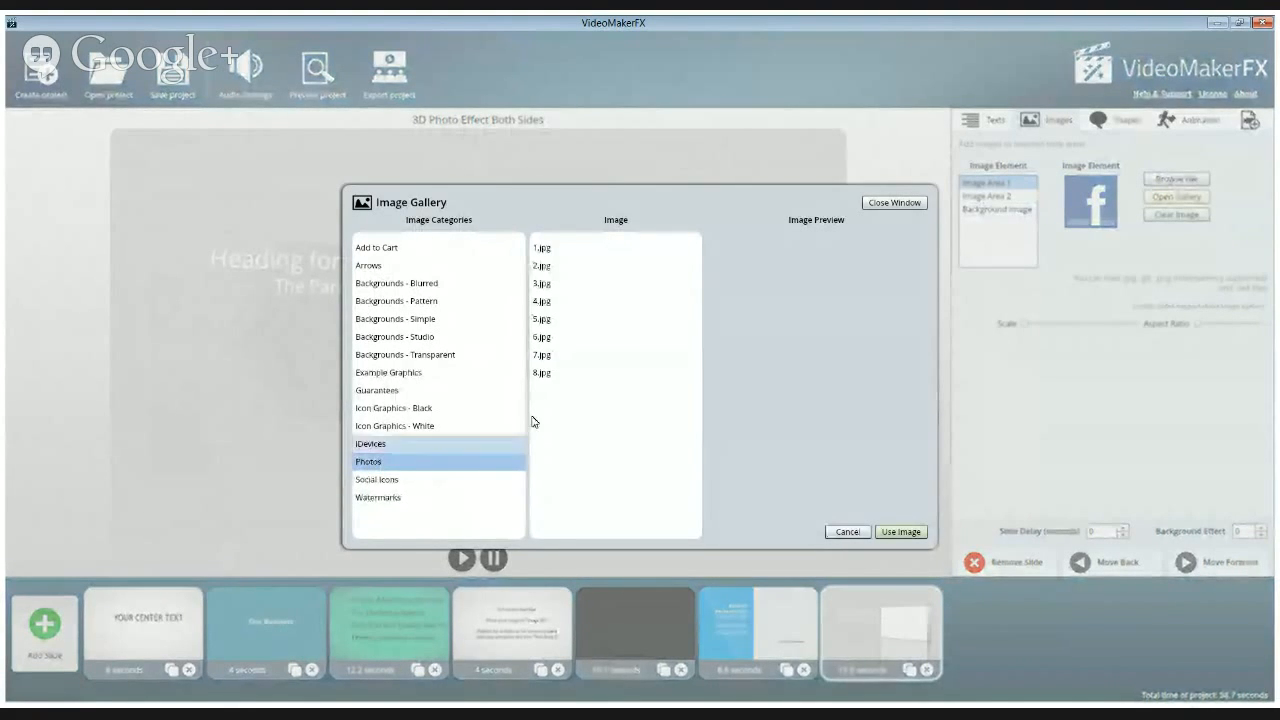
pyautogui.click(548, 373)
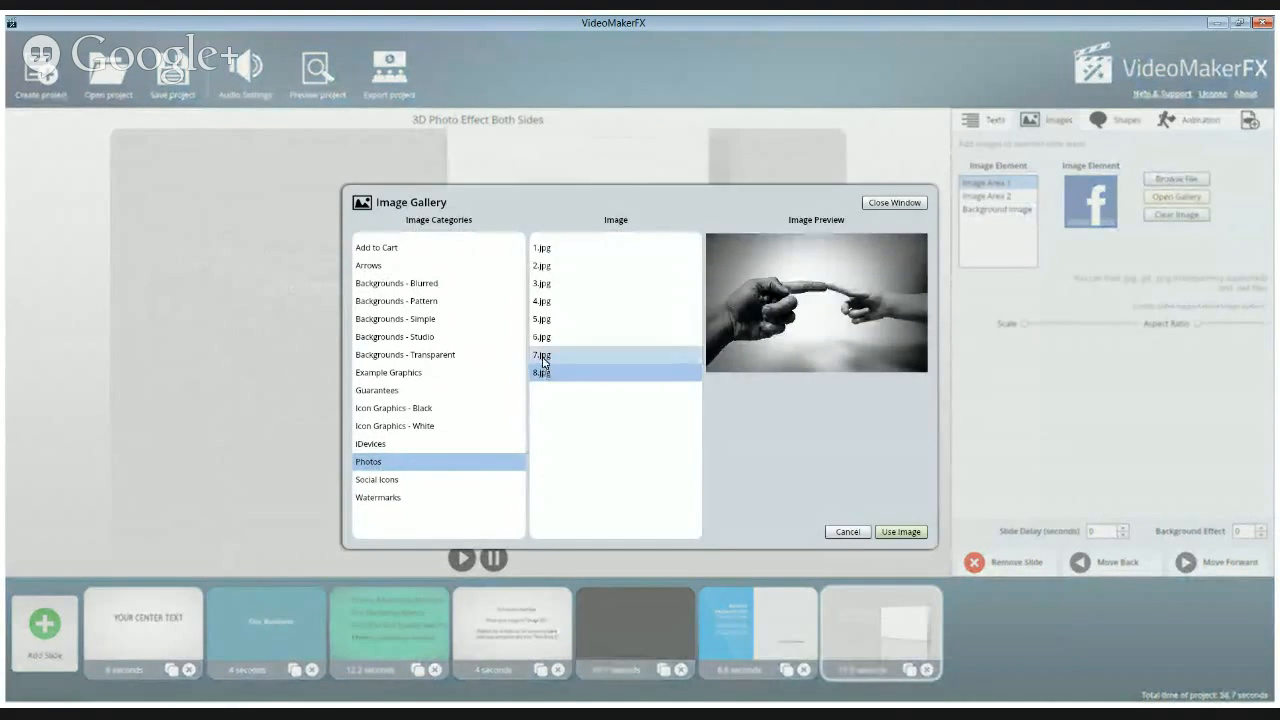
pyautogui.click(543, 356)
pyautogui.click(543, 340)
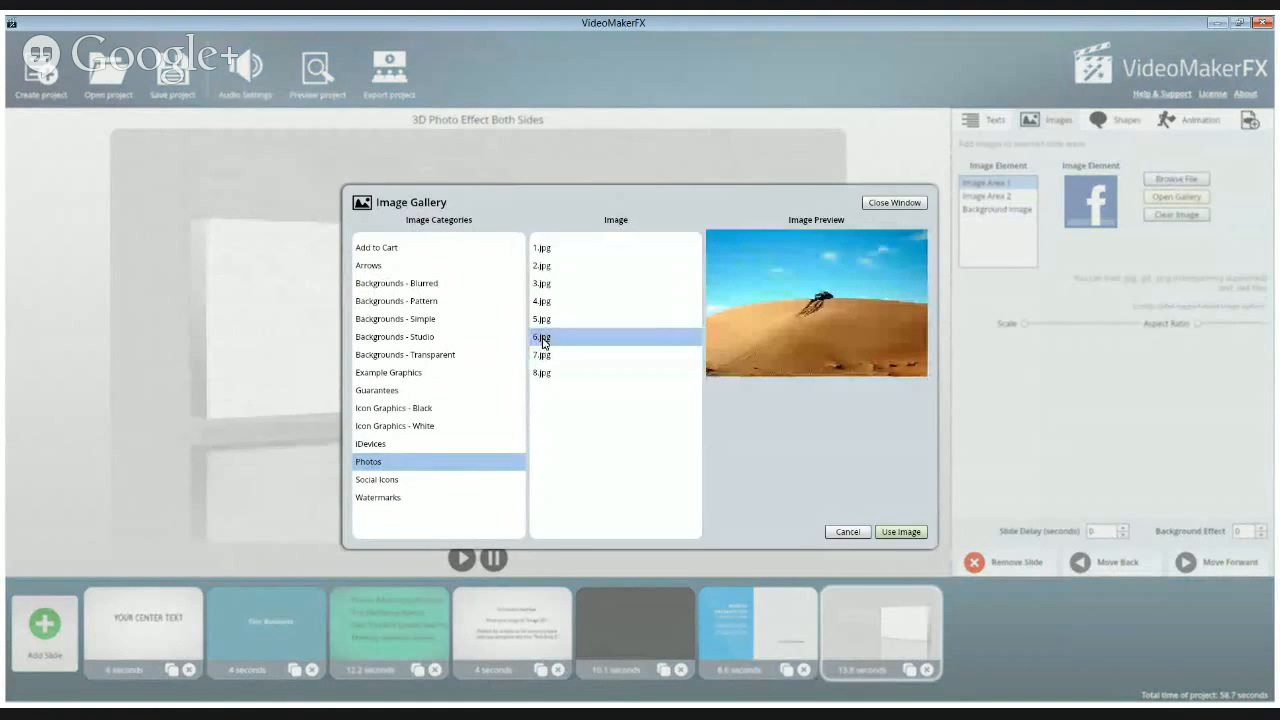
pyautogui.click(545, 321)
pyautogui.click(545, 303)
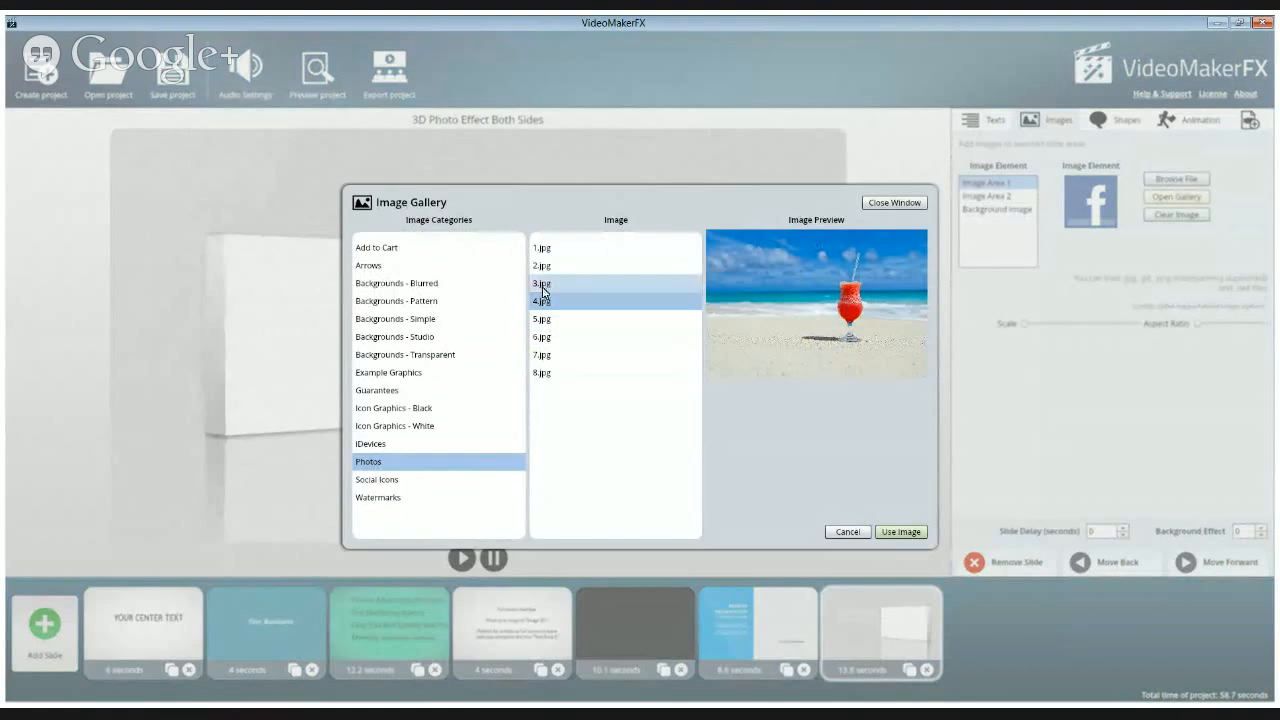
pyautogui.click(898, 532)
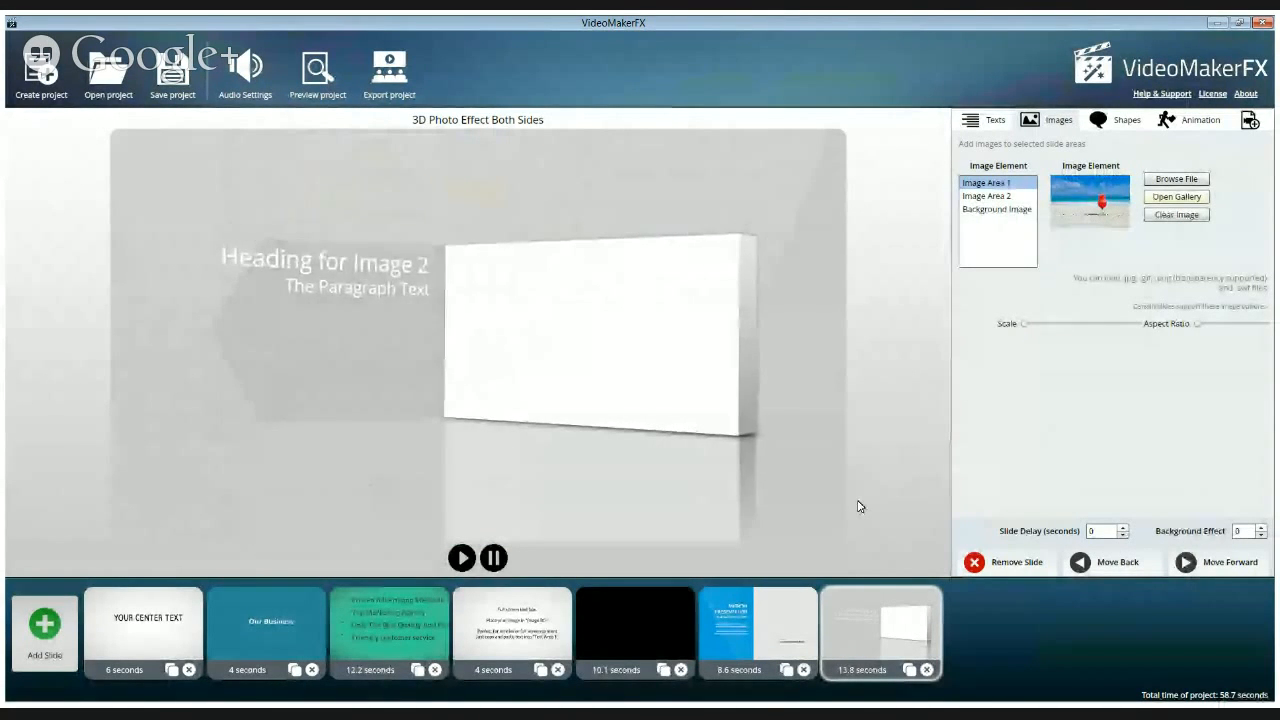
# Fill Image Area 2 with computer.png from the iDevices gallery category
pyautogui.click(985, 197)
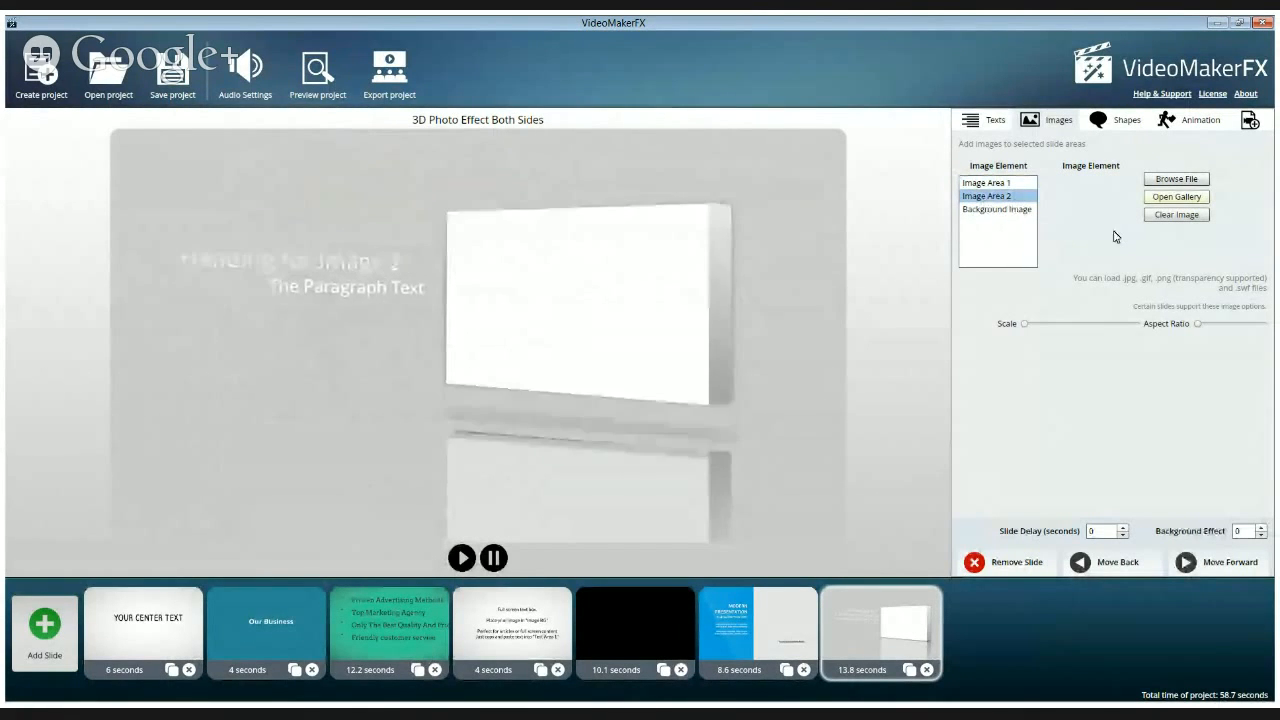
pyautogui.click(1157, 205)
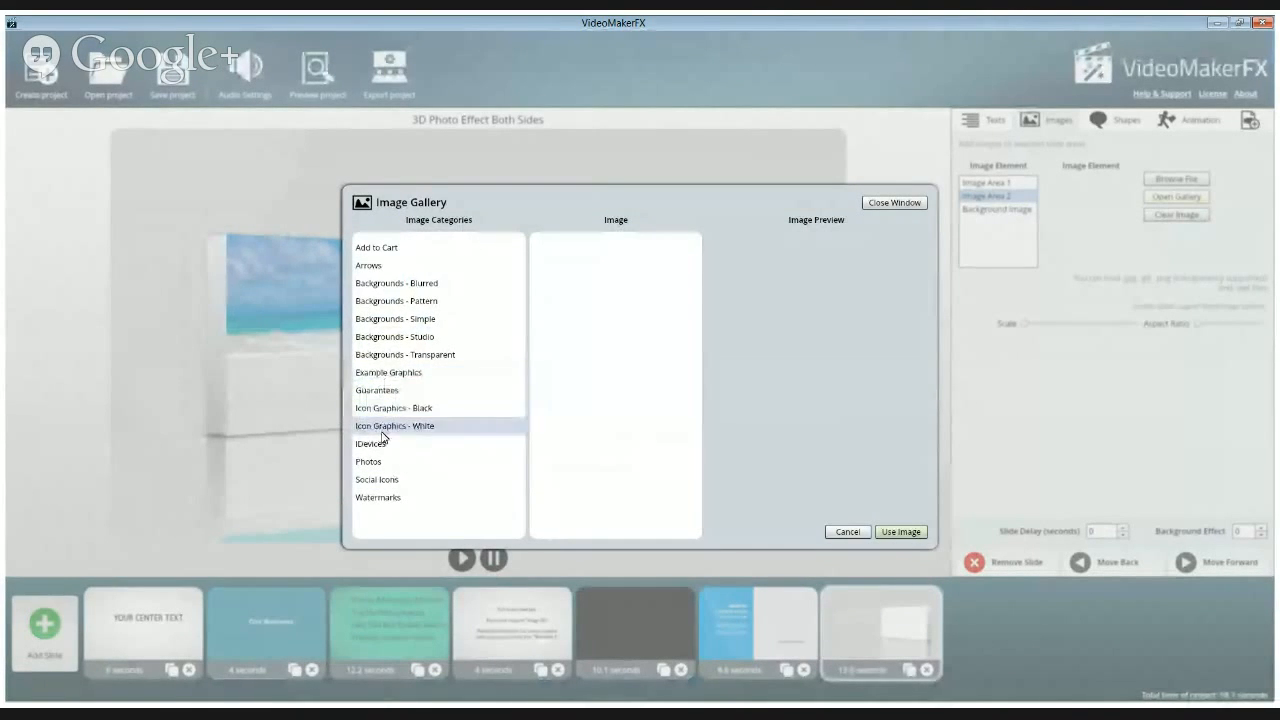
pyautogui.click(379, 448)
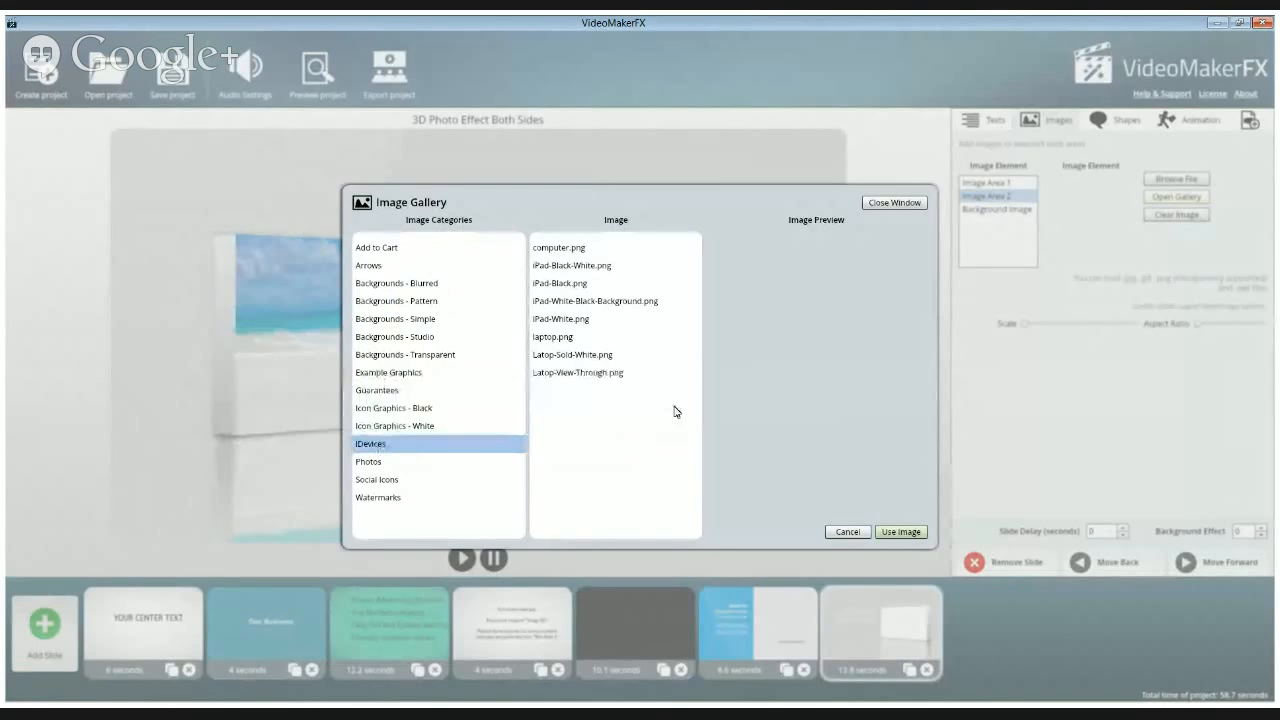
pyautogui.click(565, 267)
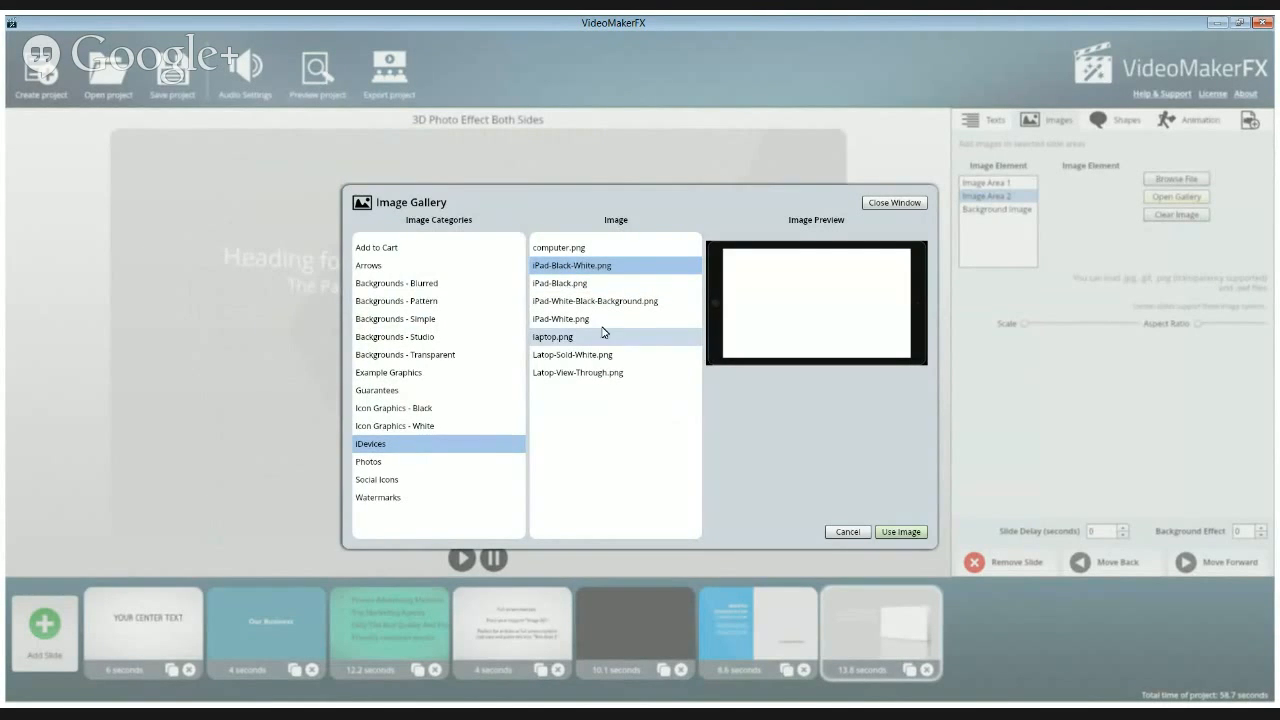
pyautogui.click(563, 250)
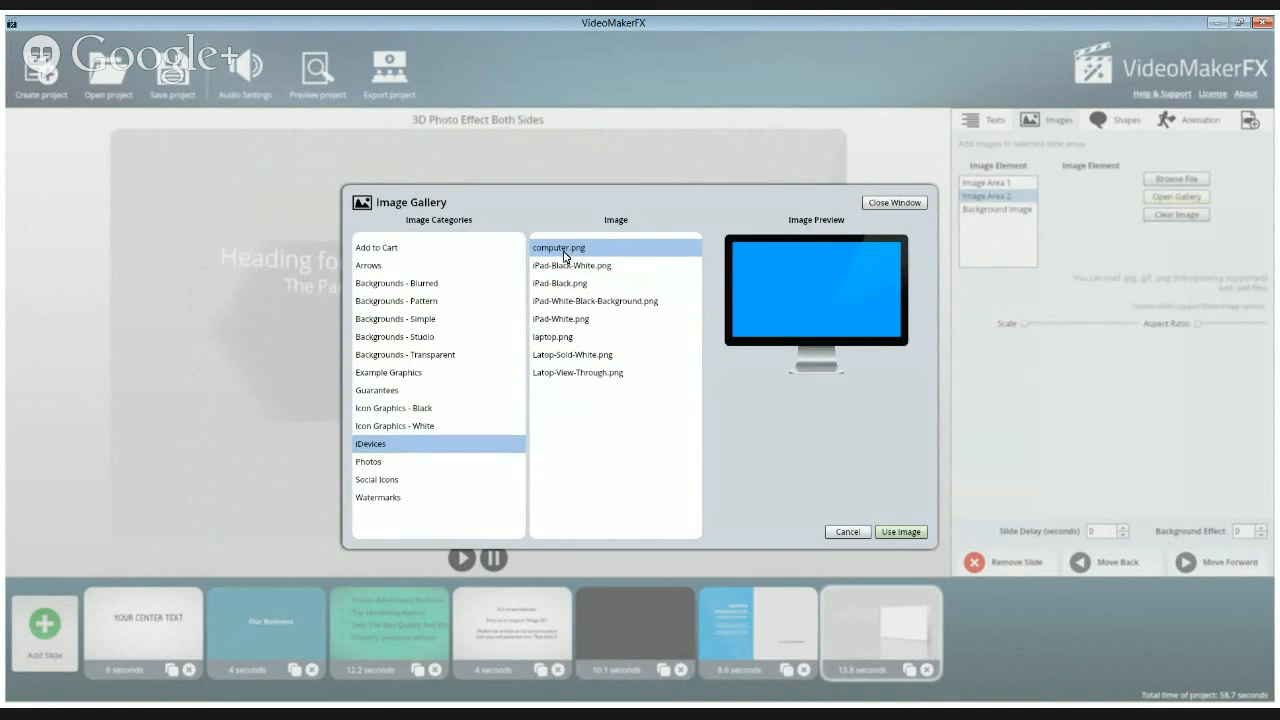
pyautogui.click(901, 532)
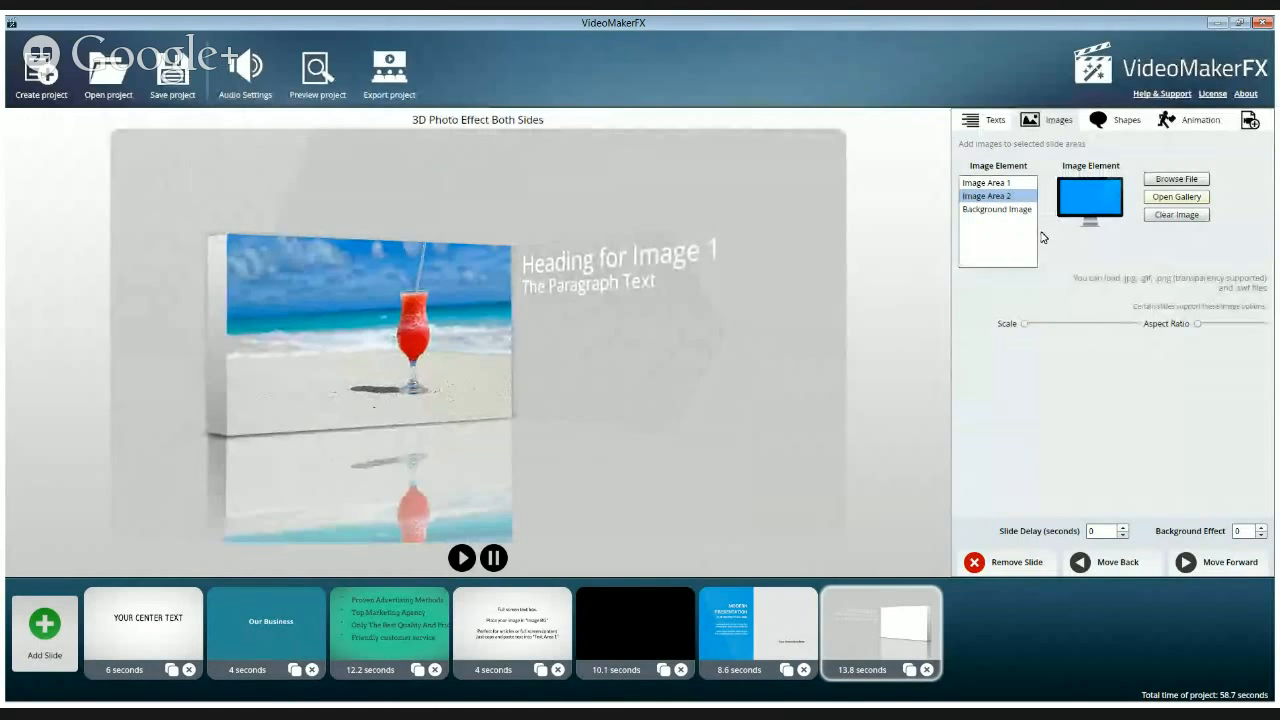
# Replace the Image Area 2 picture with the gold coins photo 2.jpg from the Photos gallery category
pyautogui.click(1184, 196)
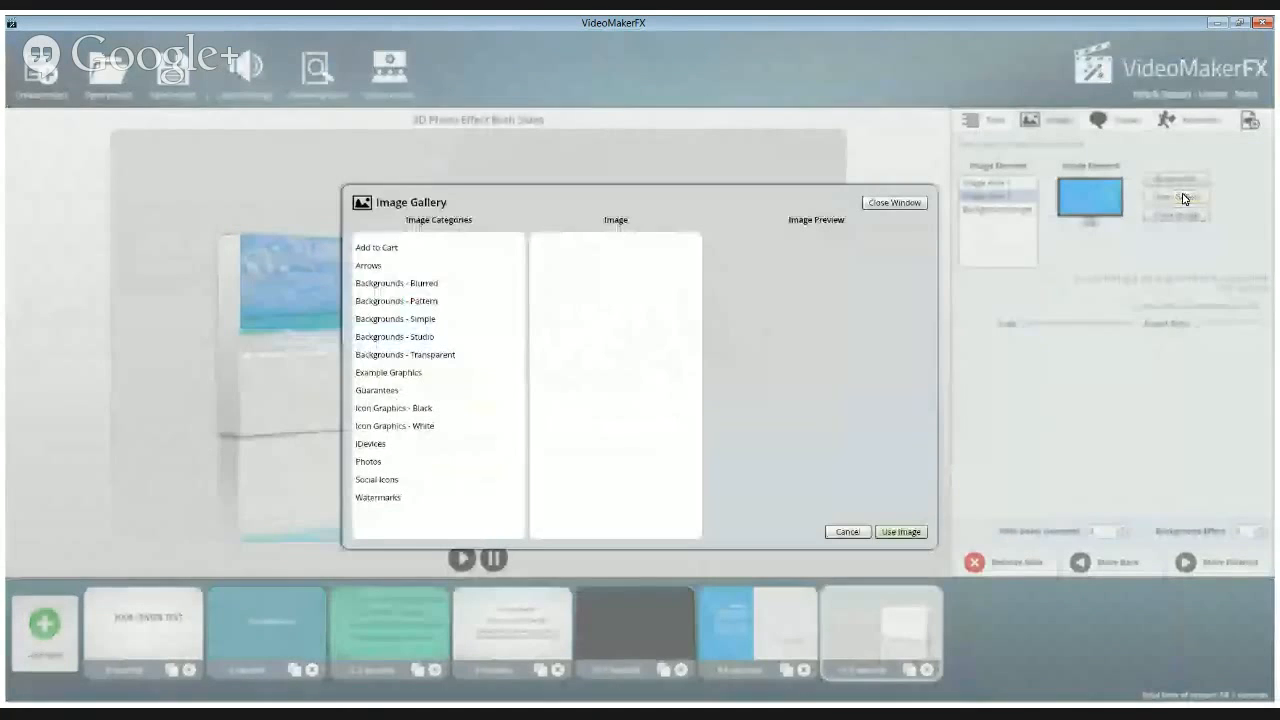
pyautogui.click(370, 462)
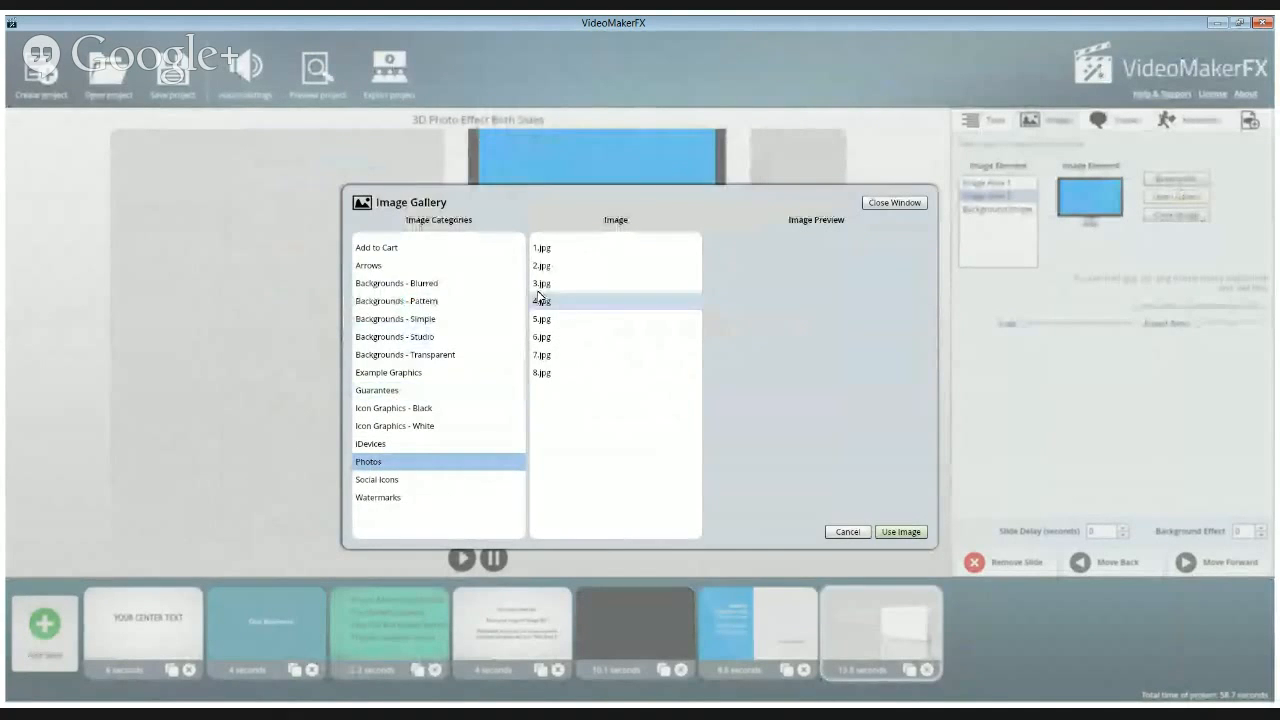
pyautogui.click(548, 252)
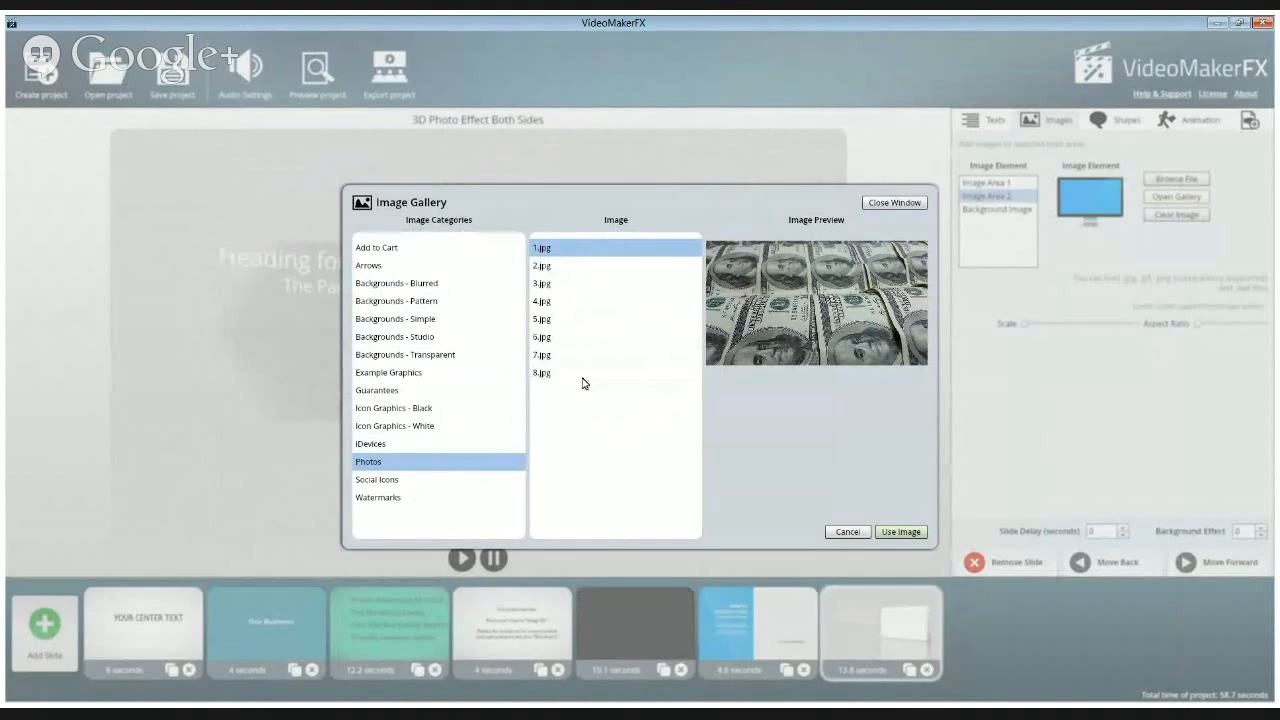
pyautogui.click(541, 266)
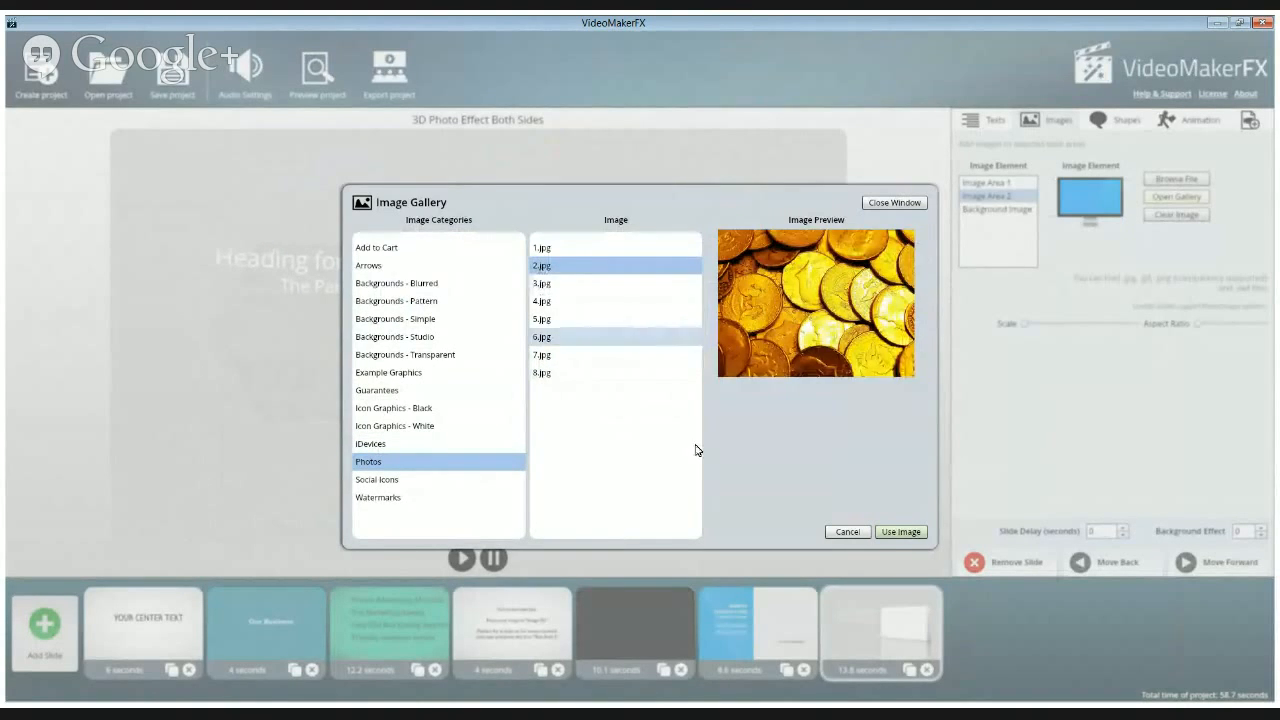
pyautogui.click(901, 532)
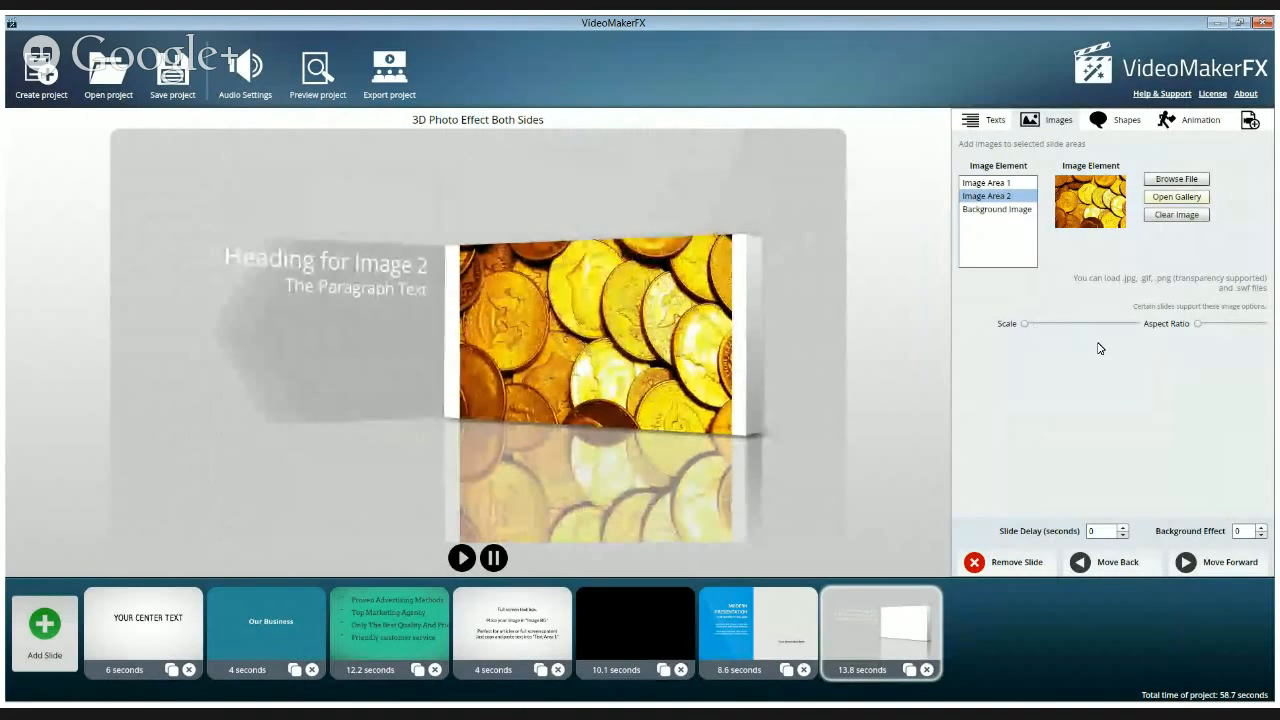
# Browse the Example Graphics gallery category, then set Image Area 2 to the dollar bills photo 1.jpg from the Photos category
pyautogui.click(1178, 199)
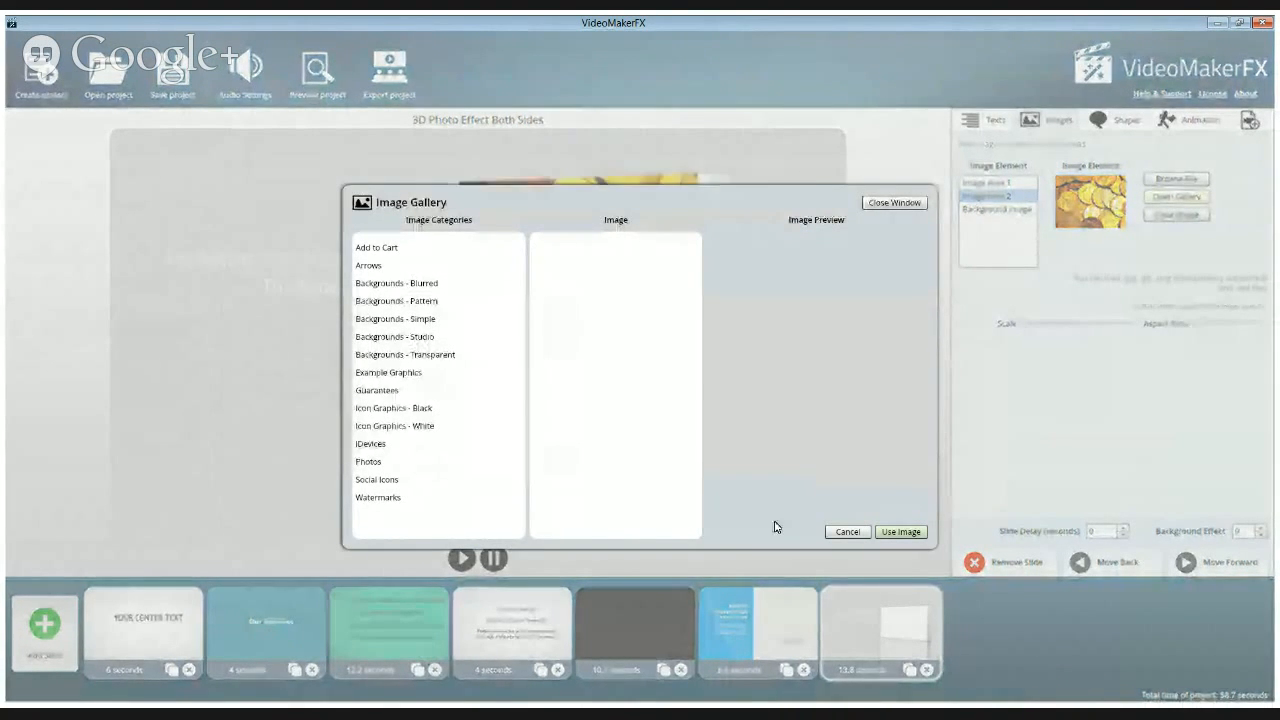
pyautogui.click(374, 371)
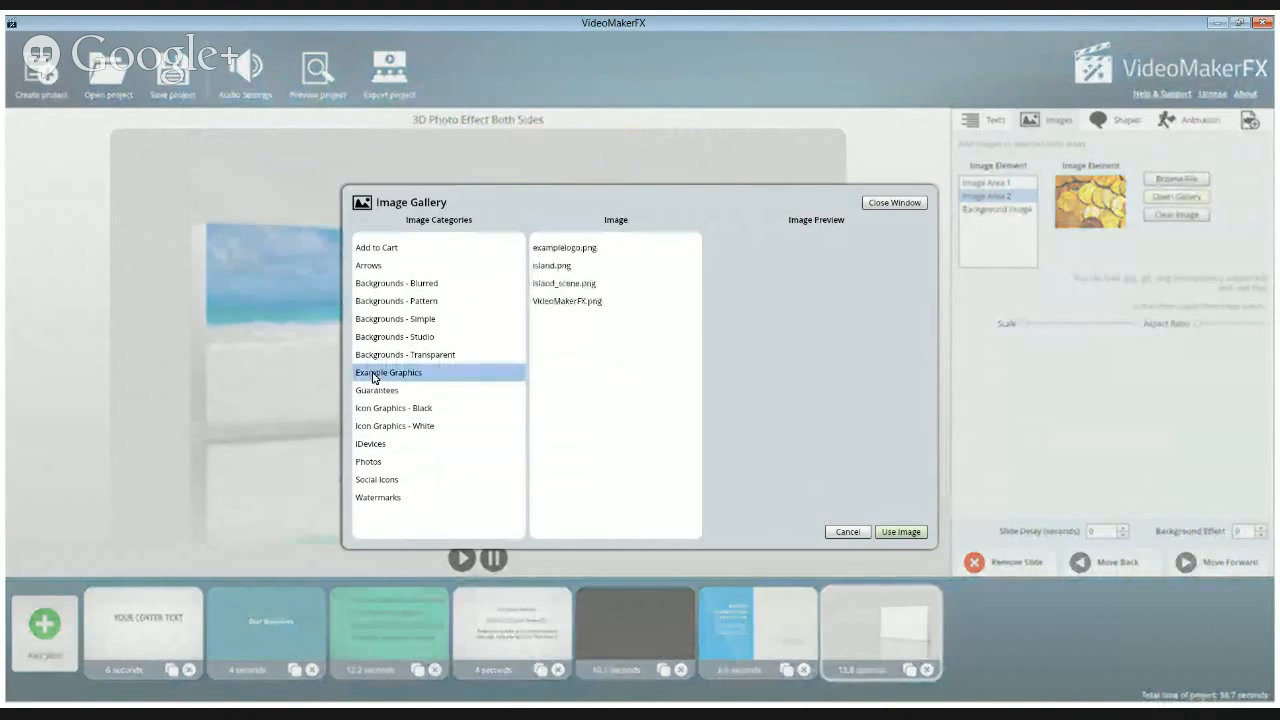
pyautogui.click(556, 272)
pyautogui.click(556, 286)
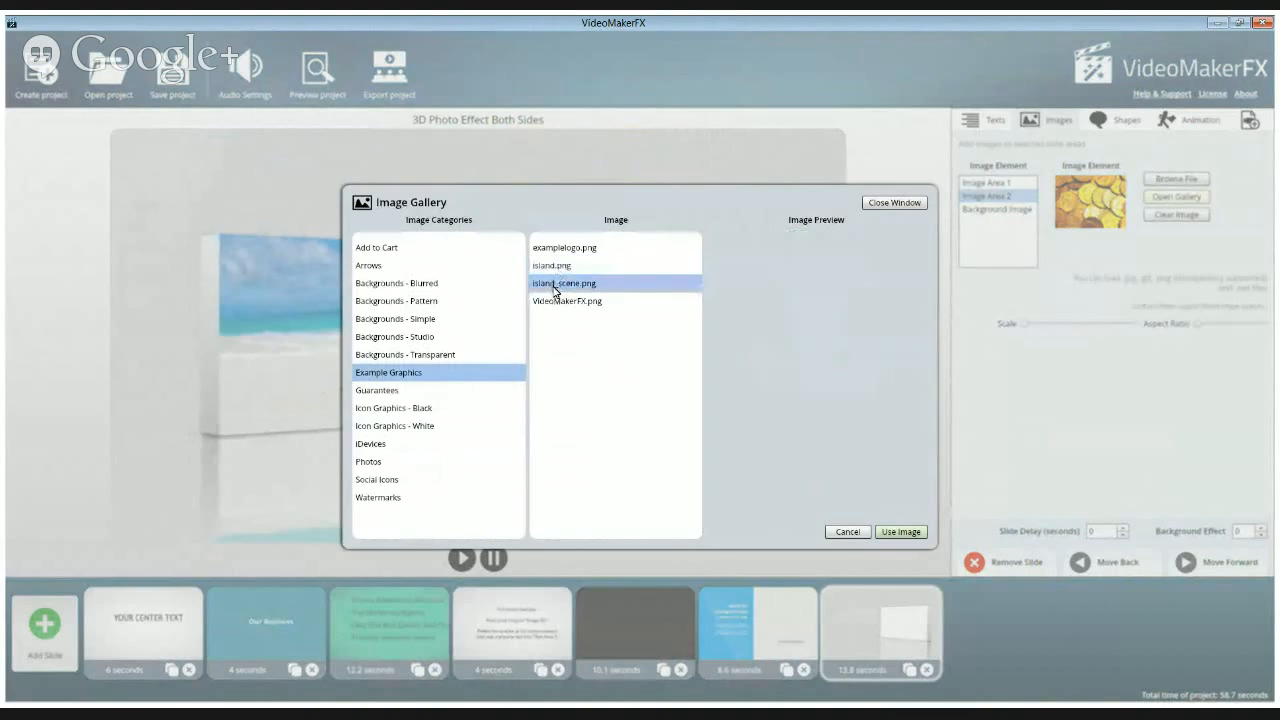
pyautogui.click(556, 301)
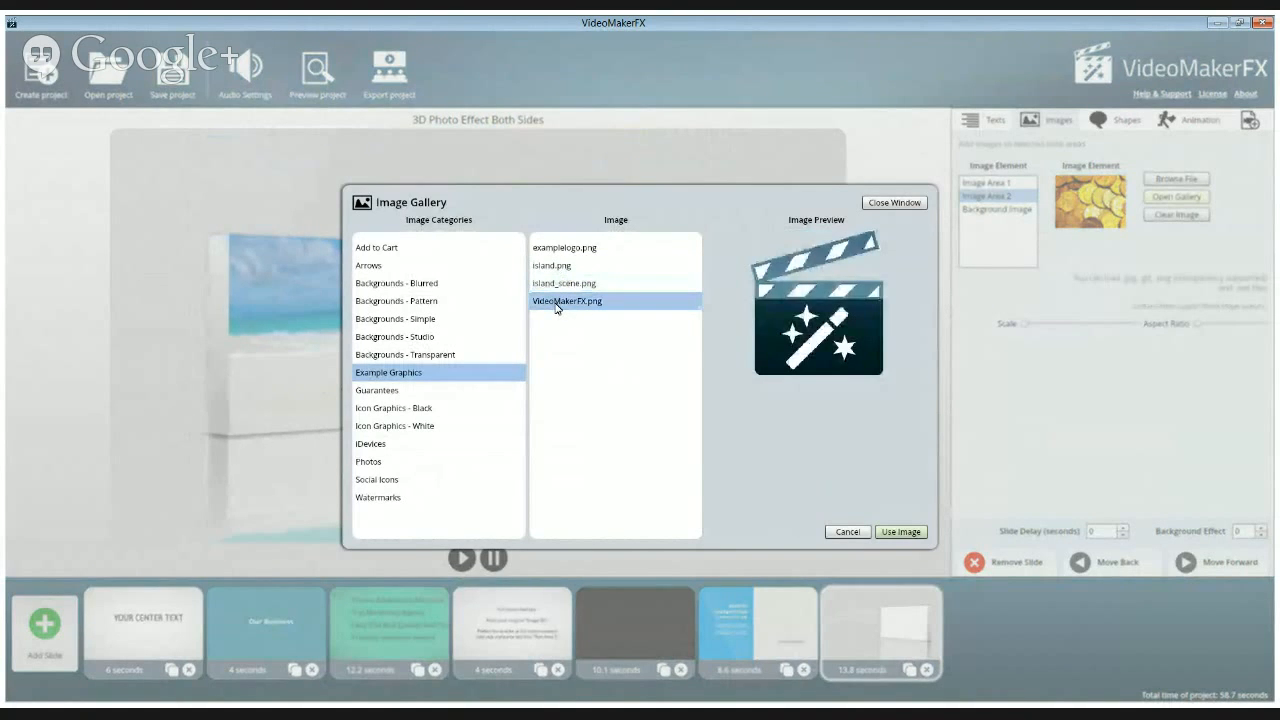
pyautogui.click(372, 462)
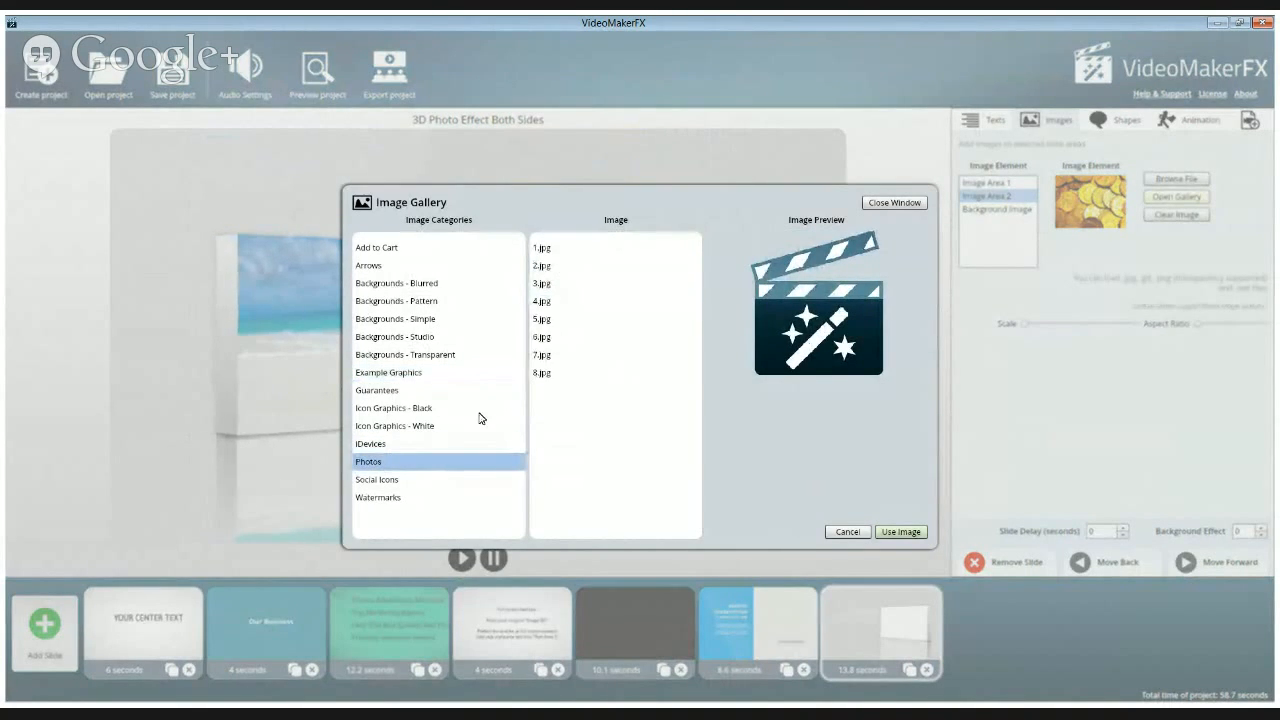
pyautogui.click(546, 267)
pyautogui.click(546, 250)
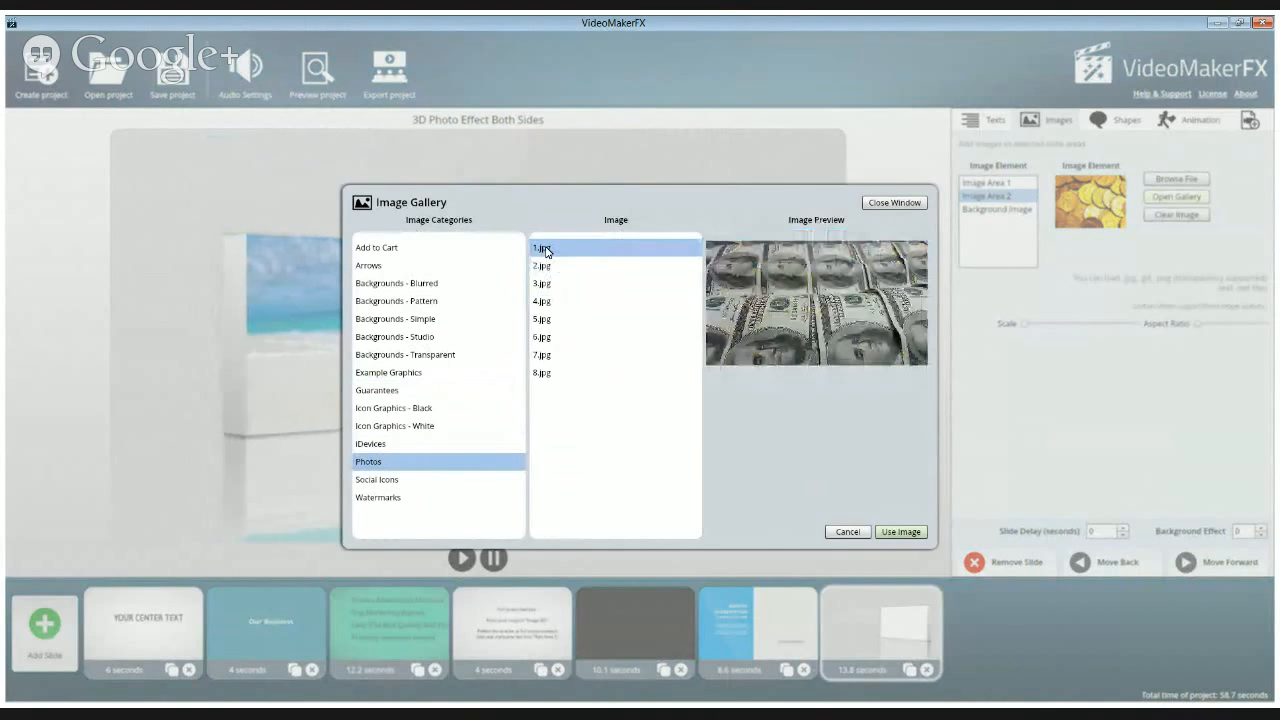
pyautogui.click(899, 533)
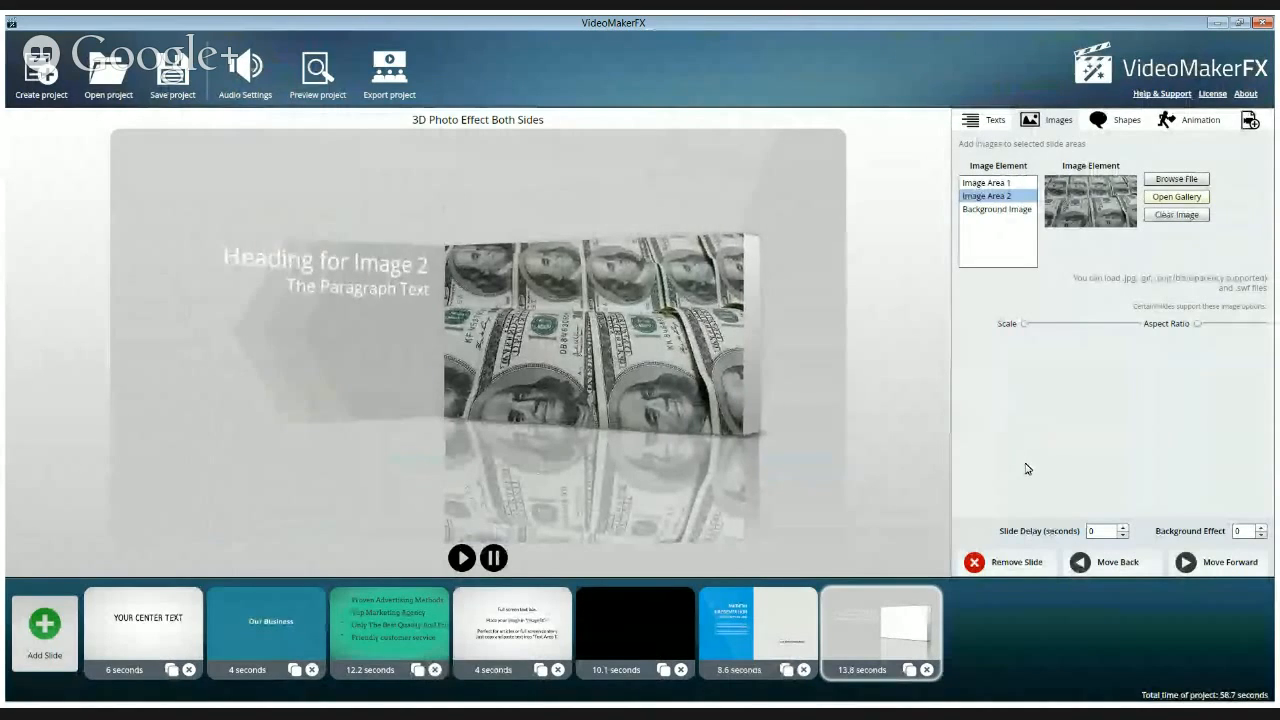
# Set the slide's Background Image to 02.jpg from the Backgrounds - Studio gallery category
pyautogui.click(1003, 211)
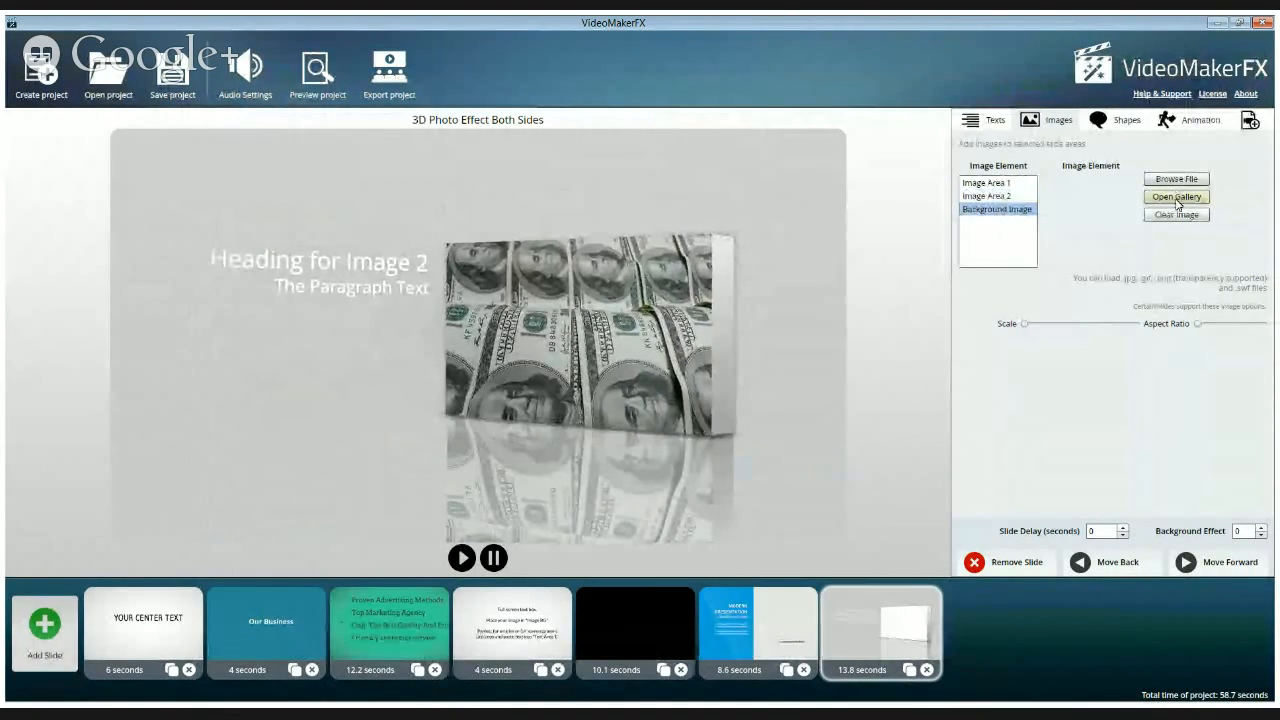
pyautogui.click(1177, 197)
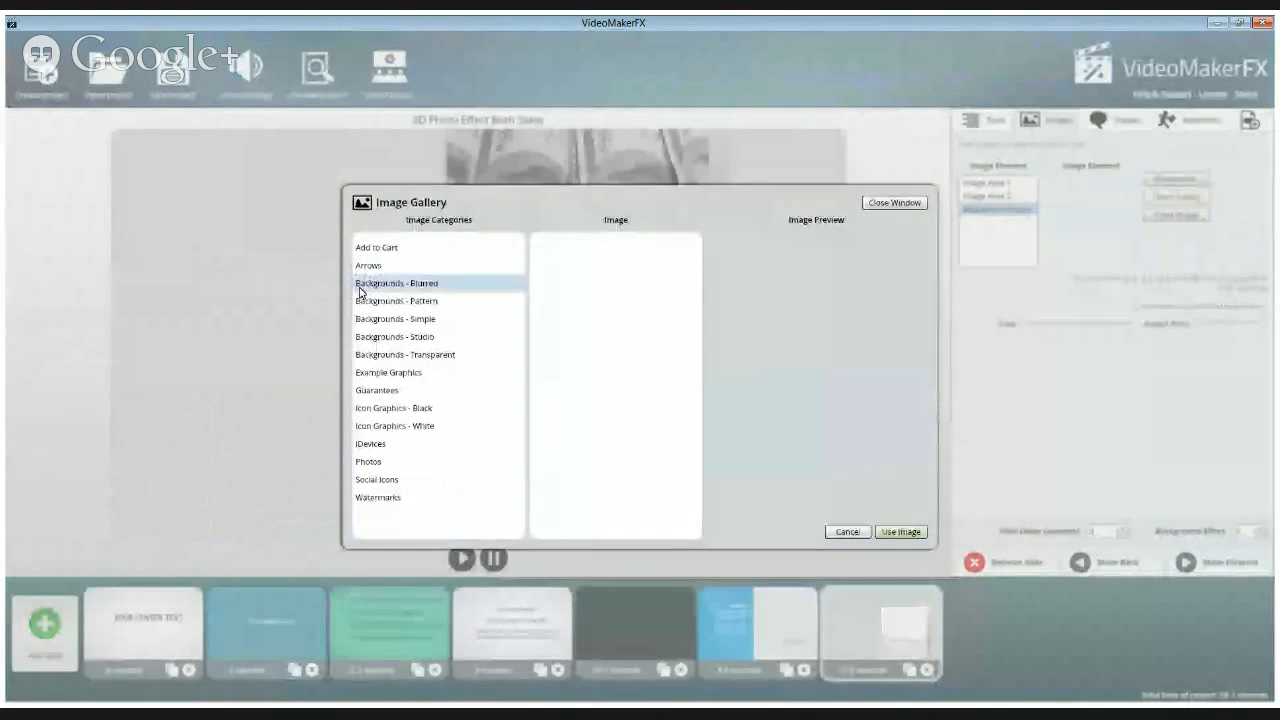
pyautogui.click(372, 338)
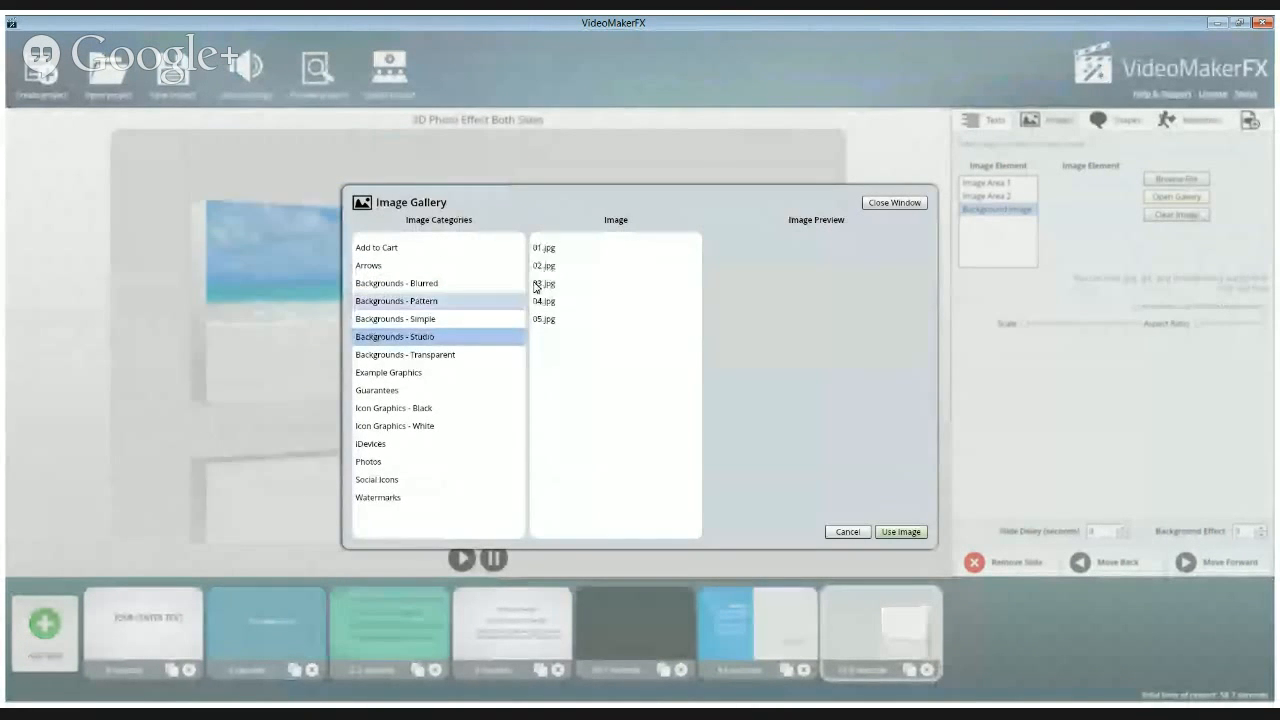
pyautogui.click(548, 268)
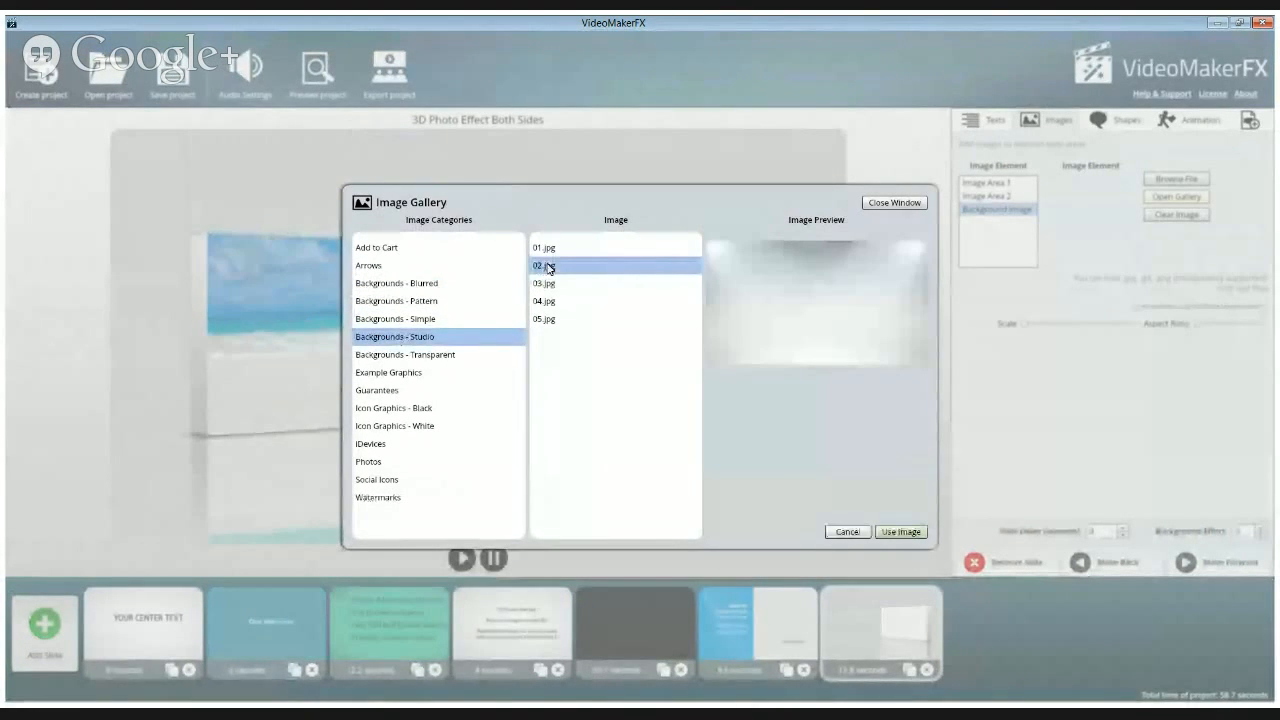
pyautogui.click(911, 536)
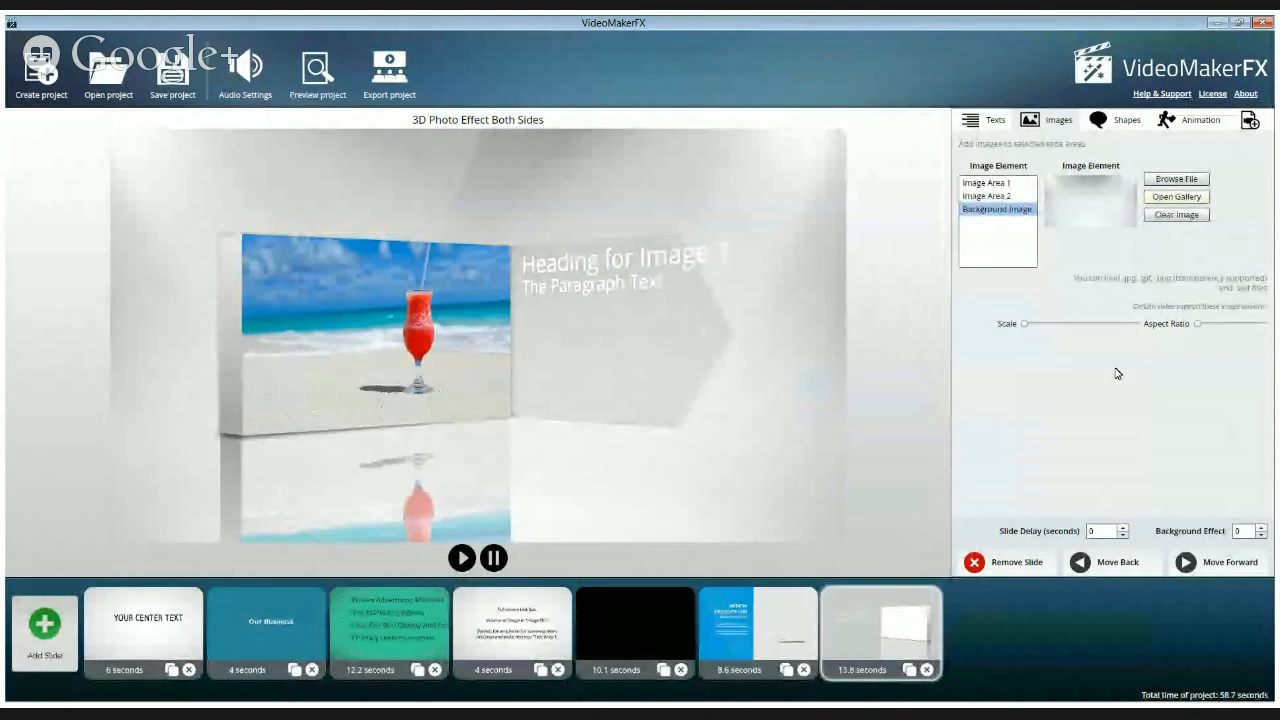
# Replace the Text Area 1 heading with "Relax! Listen!"
pyautogui.click(984, 120)
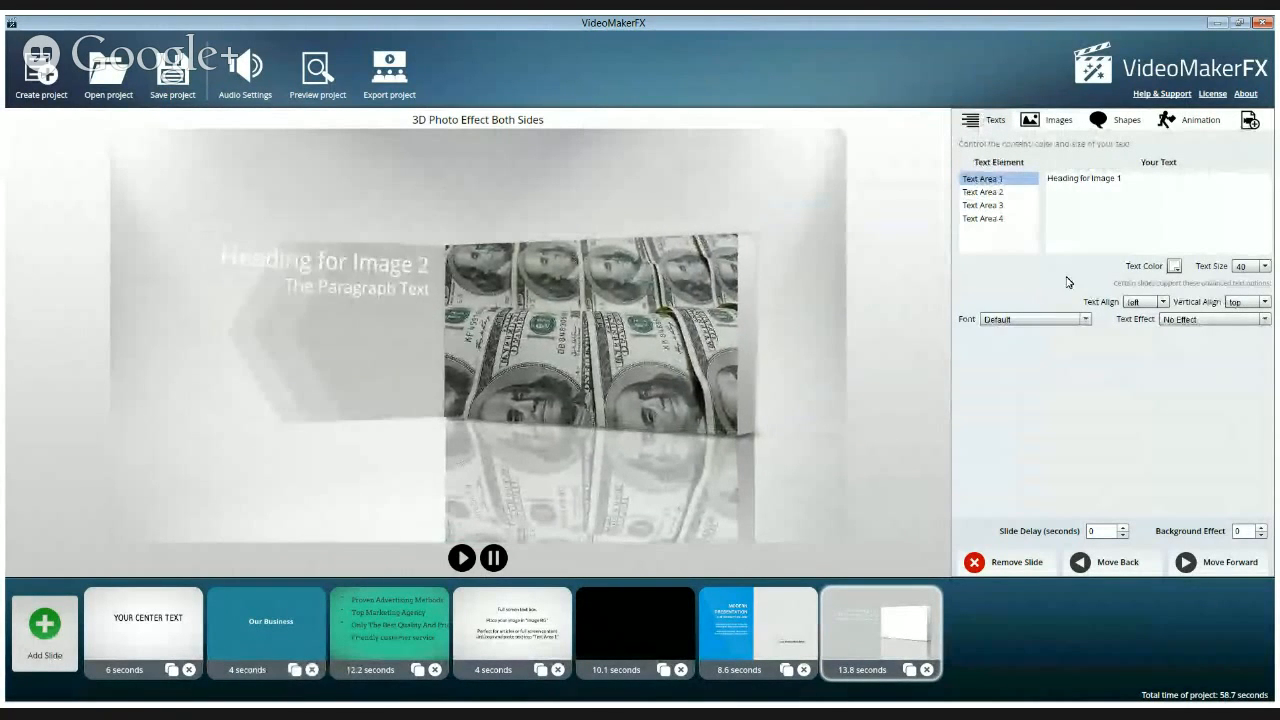
pyautogui.moveTo(1133, 178); pyautogui.dragTo(1030, 172)
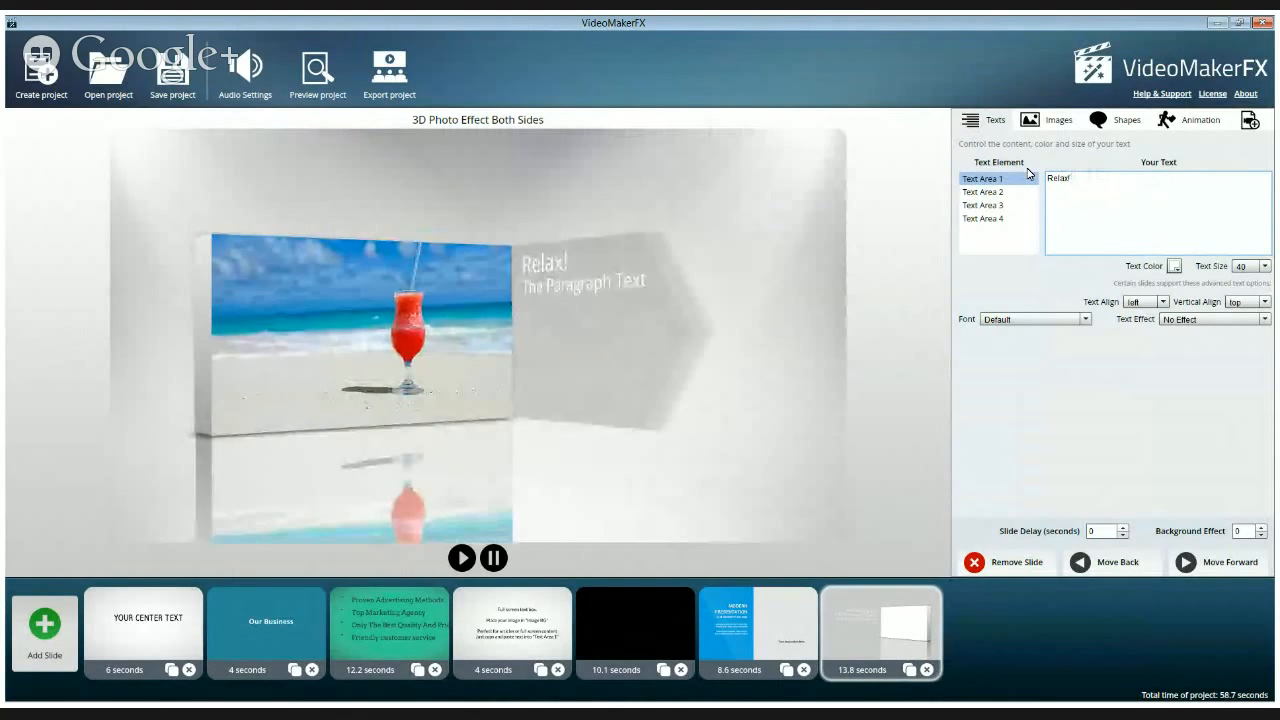
pyautogui.write('isten')
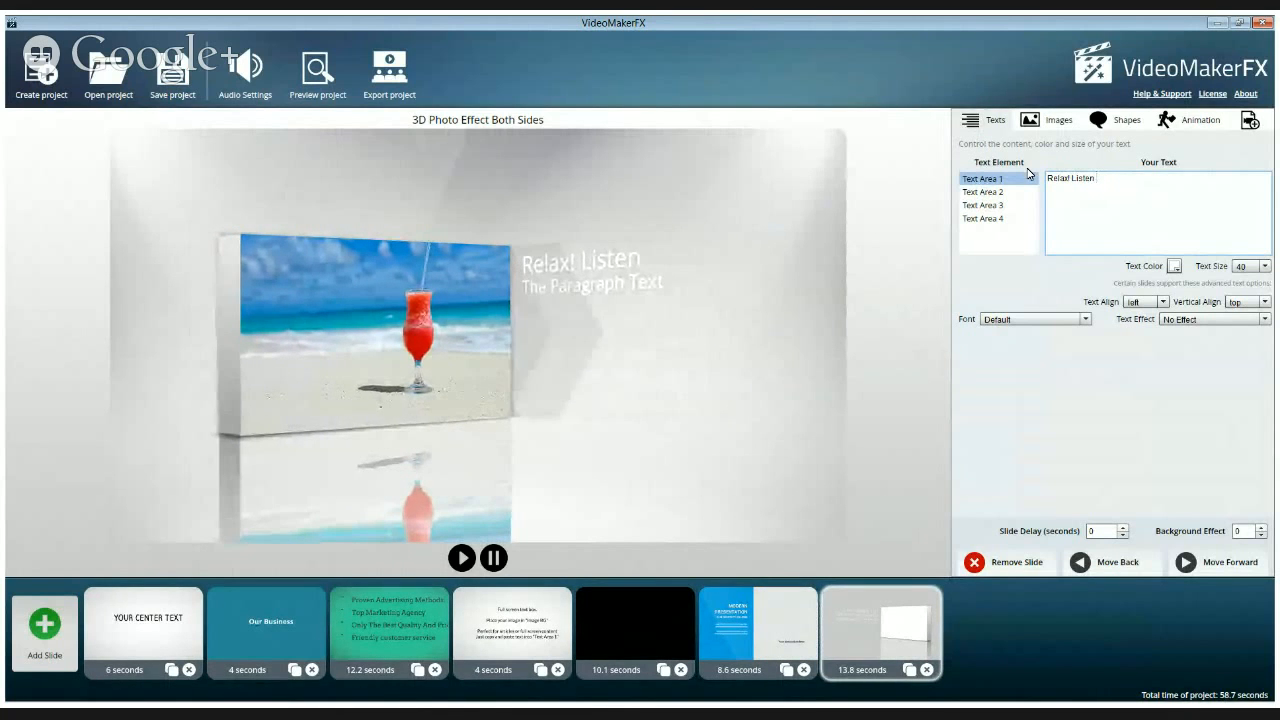
pyautogui.write('!')
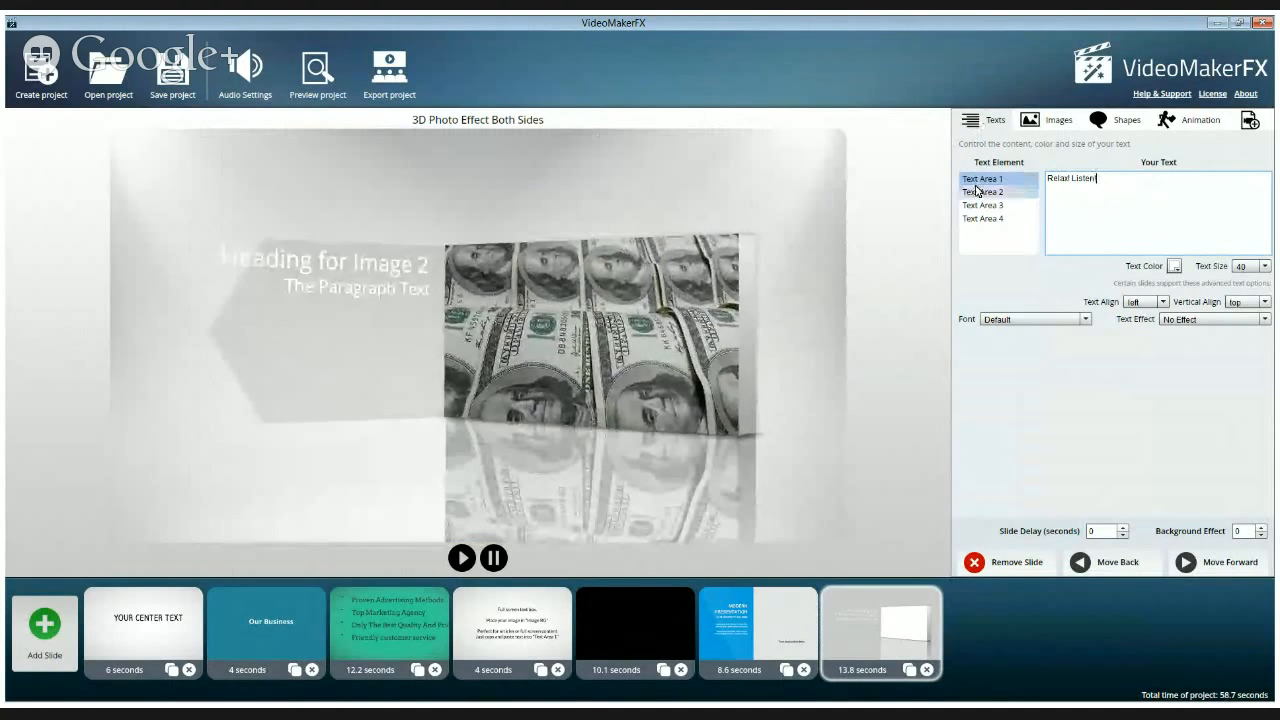
# Set Text Area 2 to "Get your questions answered live on the air or send them in via" the host's help desk, adding its web address
pyautogui.moveTo(1154, 183); pyautogui.dragTo(1043, 177)
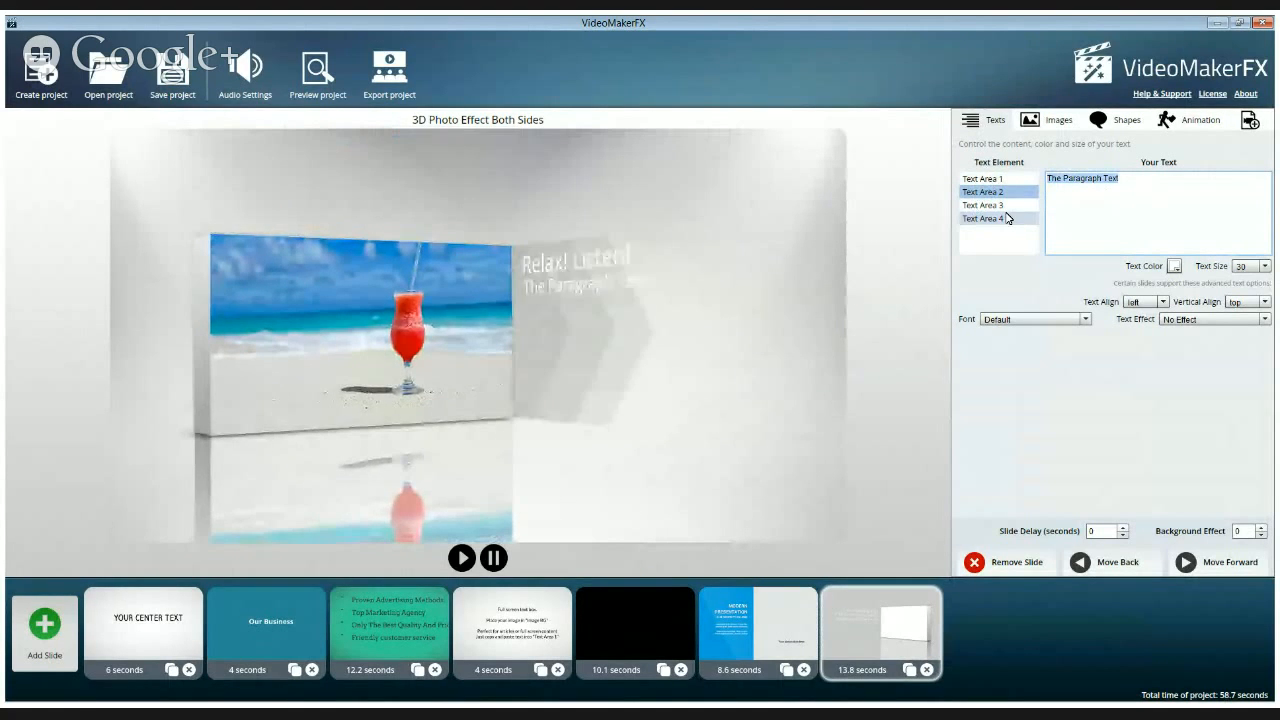
pyautogui.write('G')
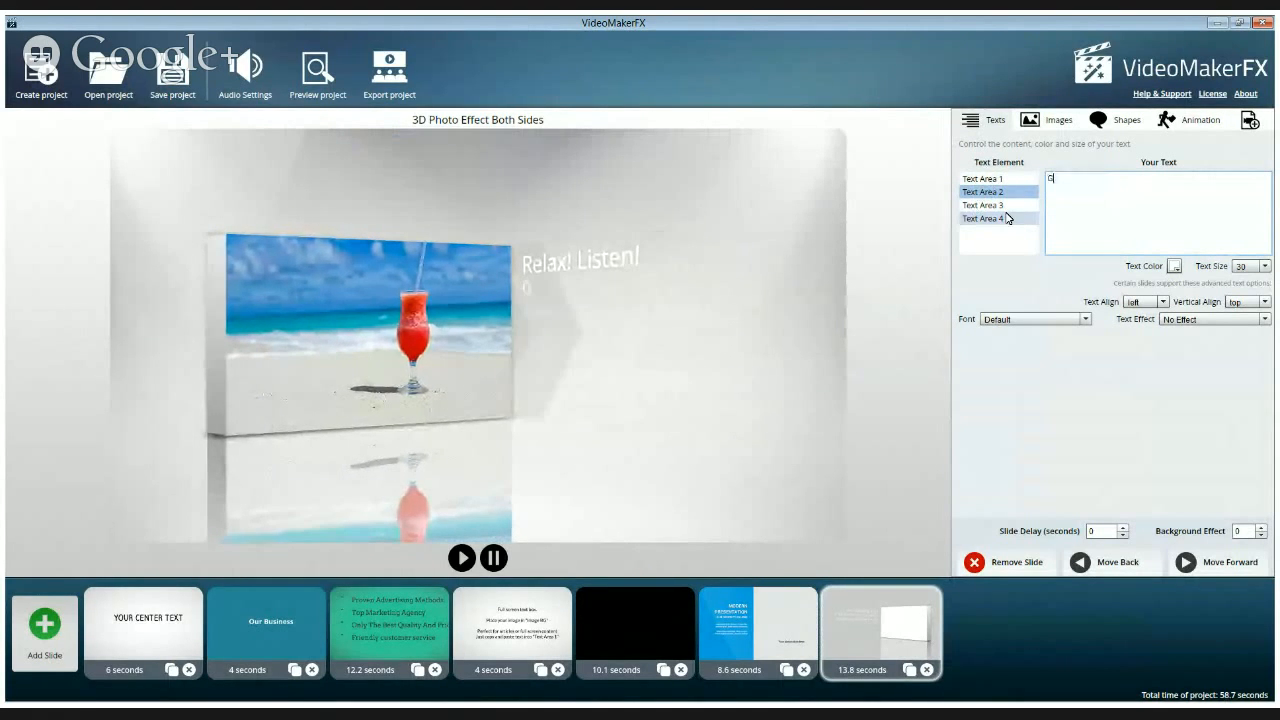
pyautogui.write('et your qu')
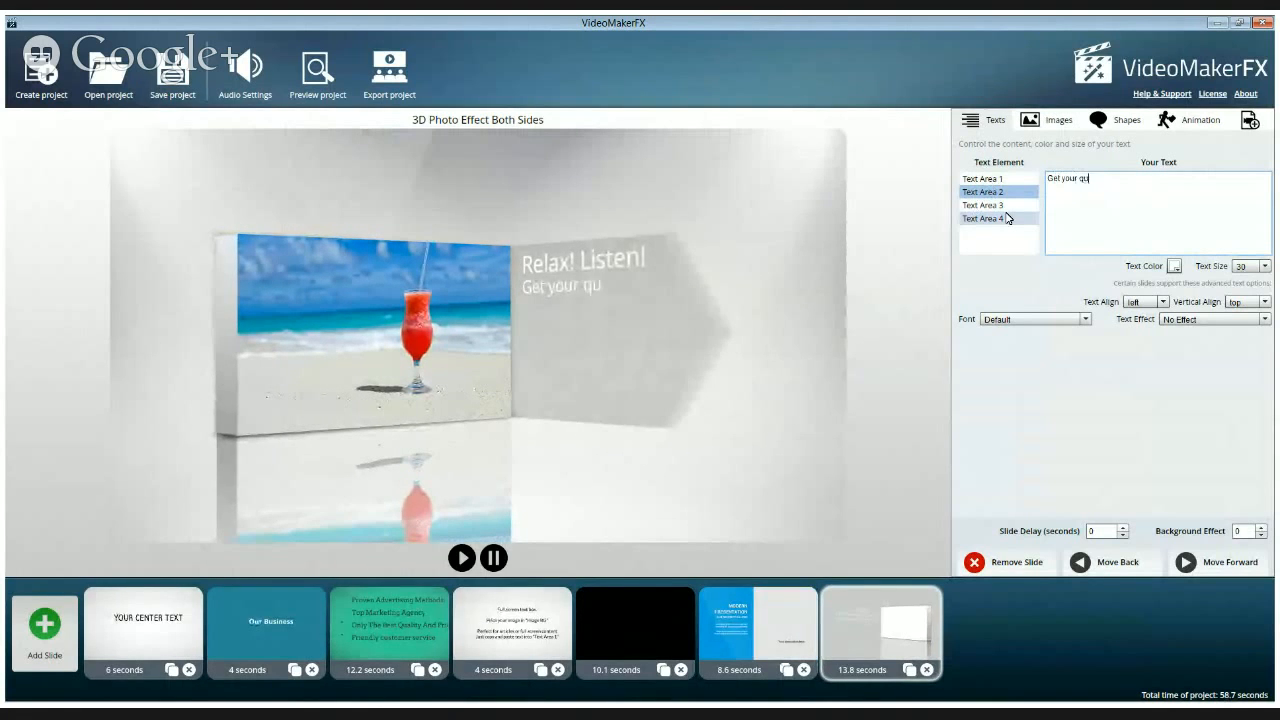
pyautogui.write('estions ans')
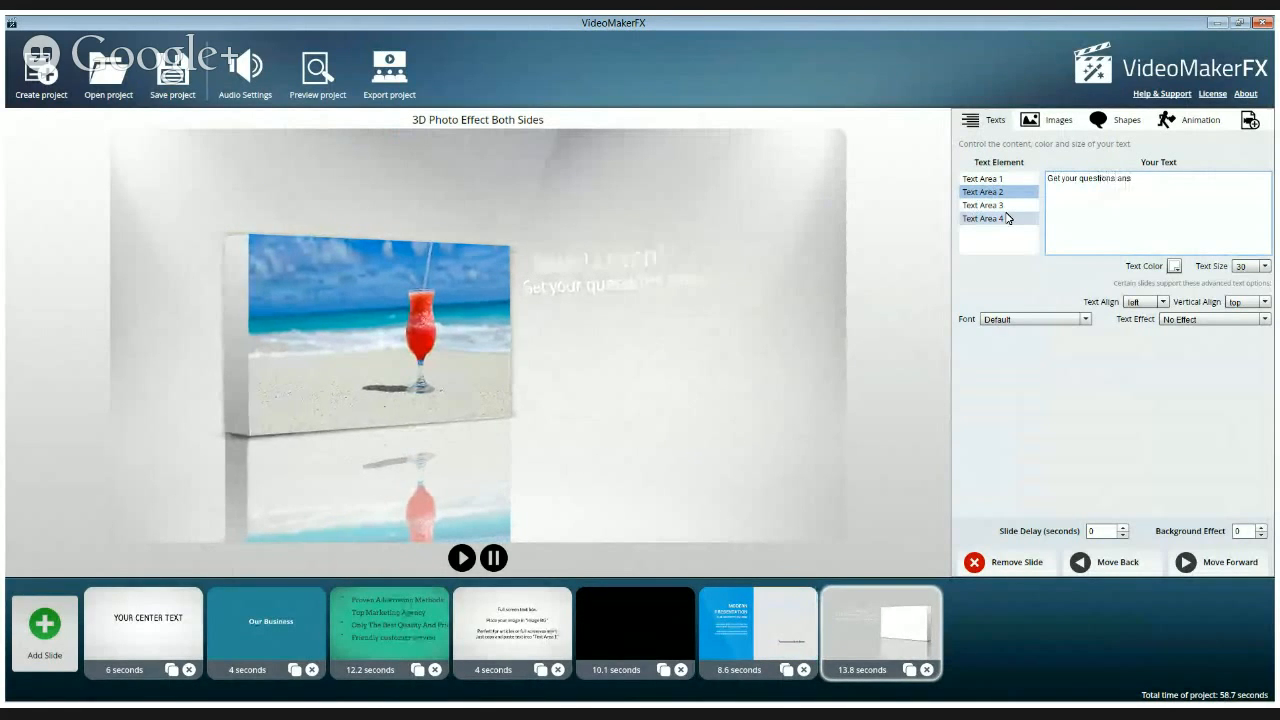
pyautogui.write('wered')
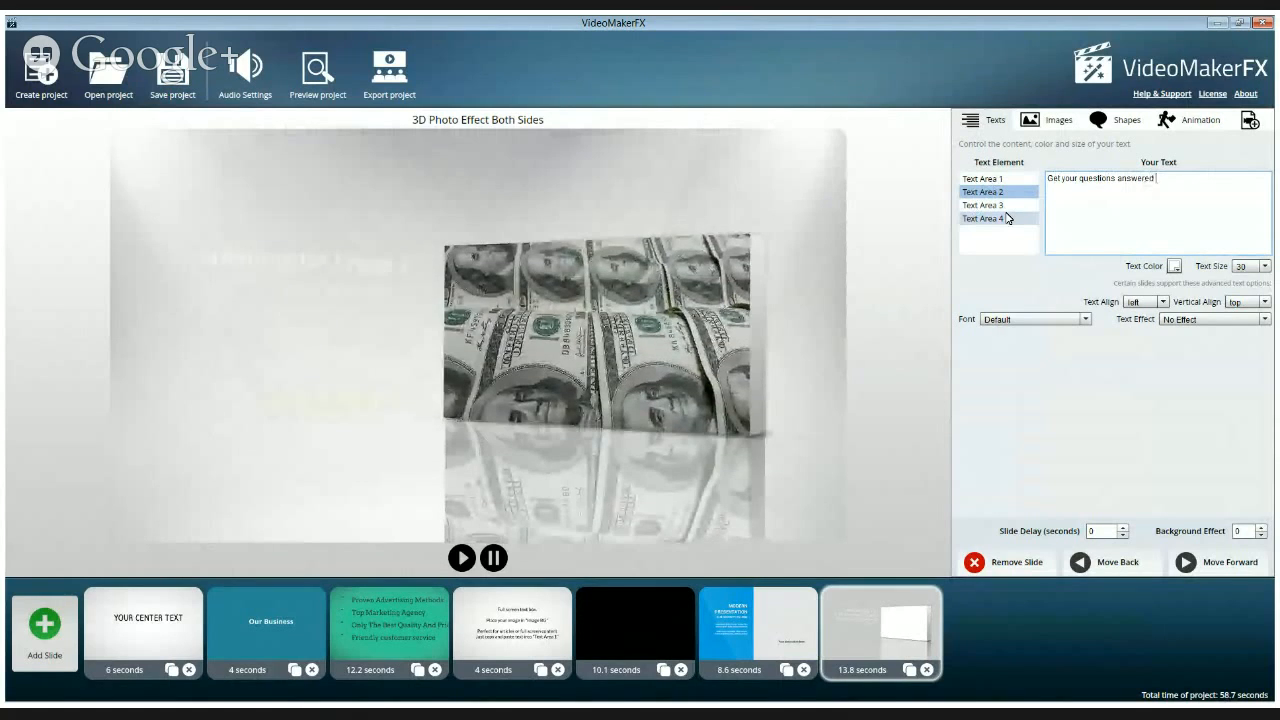
pyautogui.write(' l')
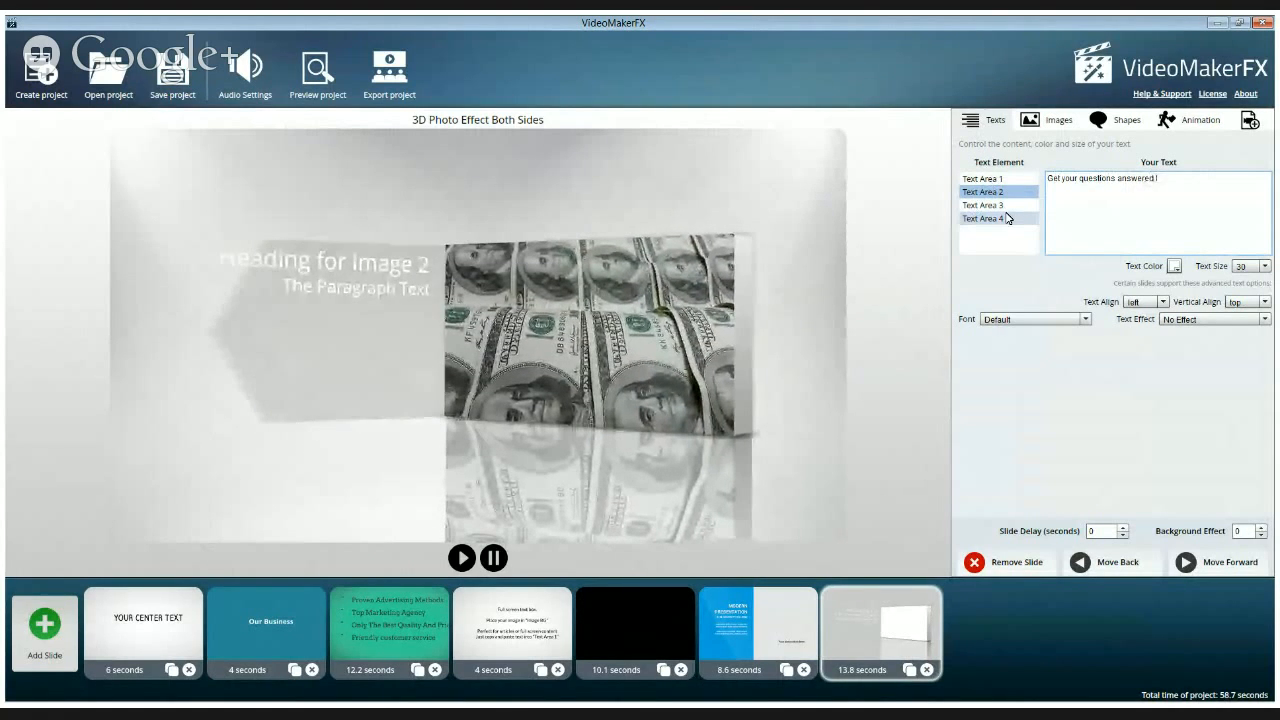
pyautogui.write('ive on')
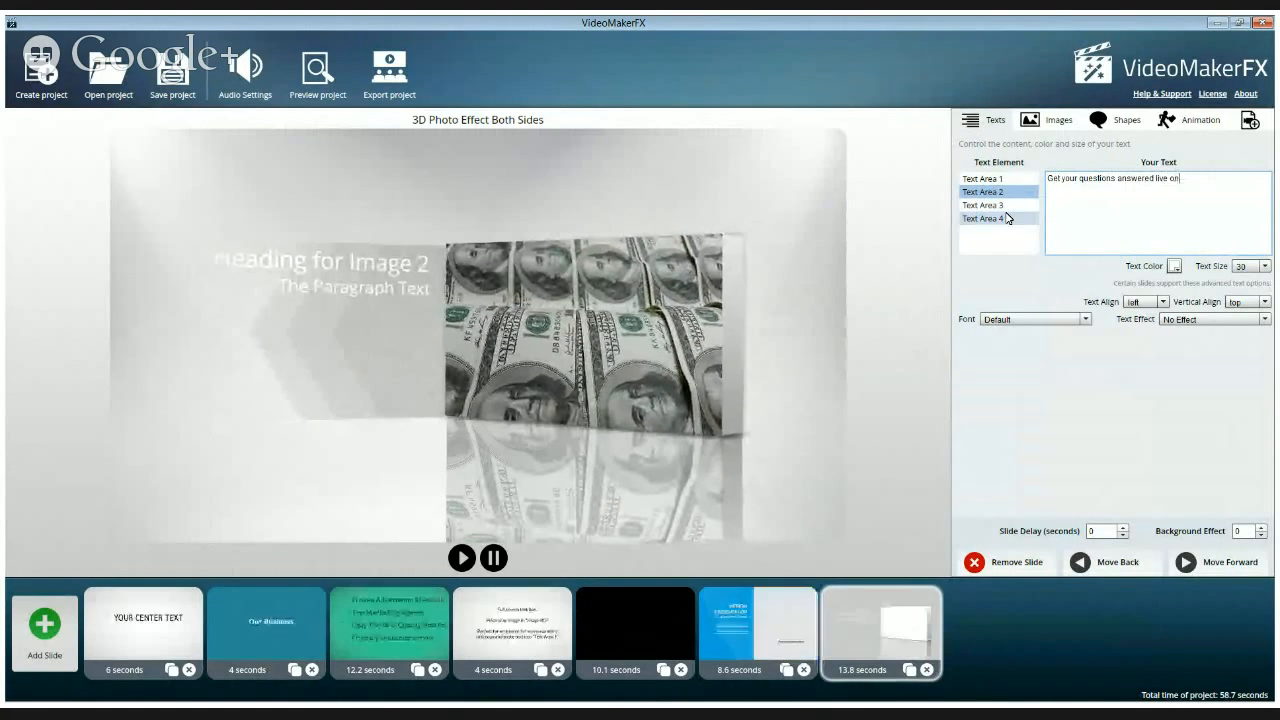
pyautogui.write(' the air or')
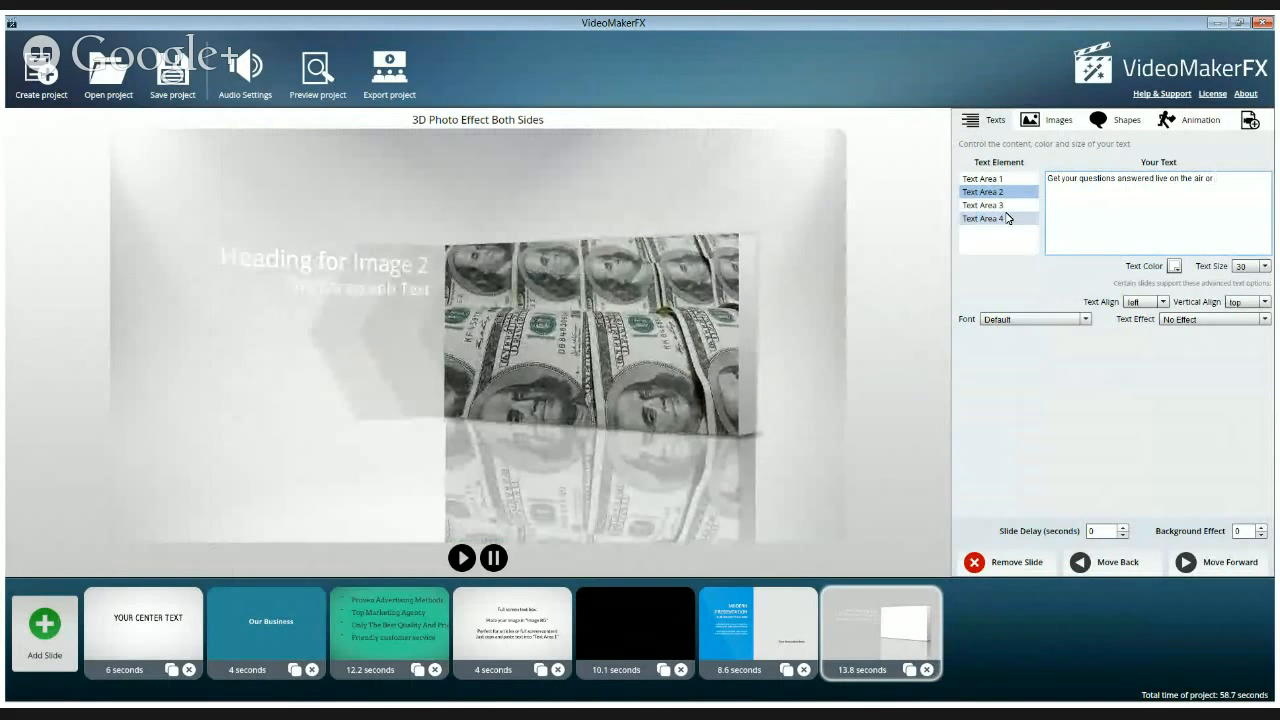
pyautogui.write('send')
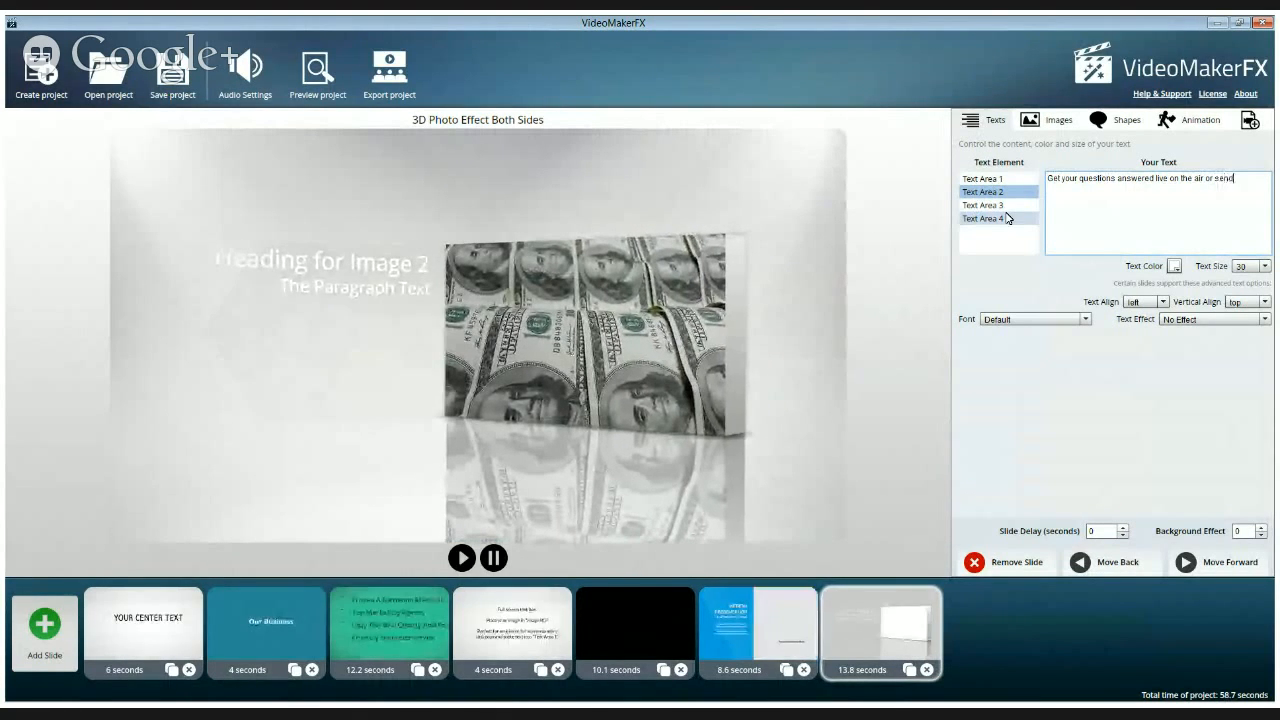
pyautogui.write(' them in via')
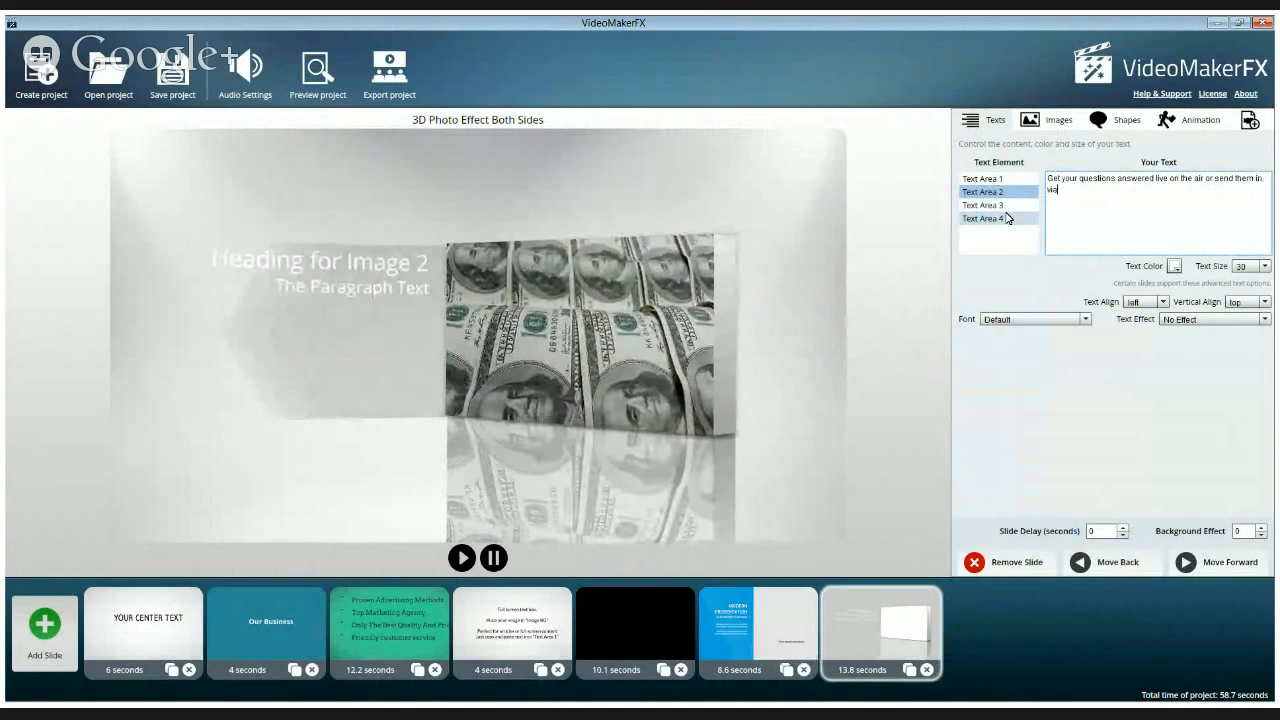
pyautogui.write(' Mich')
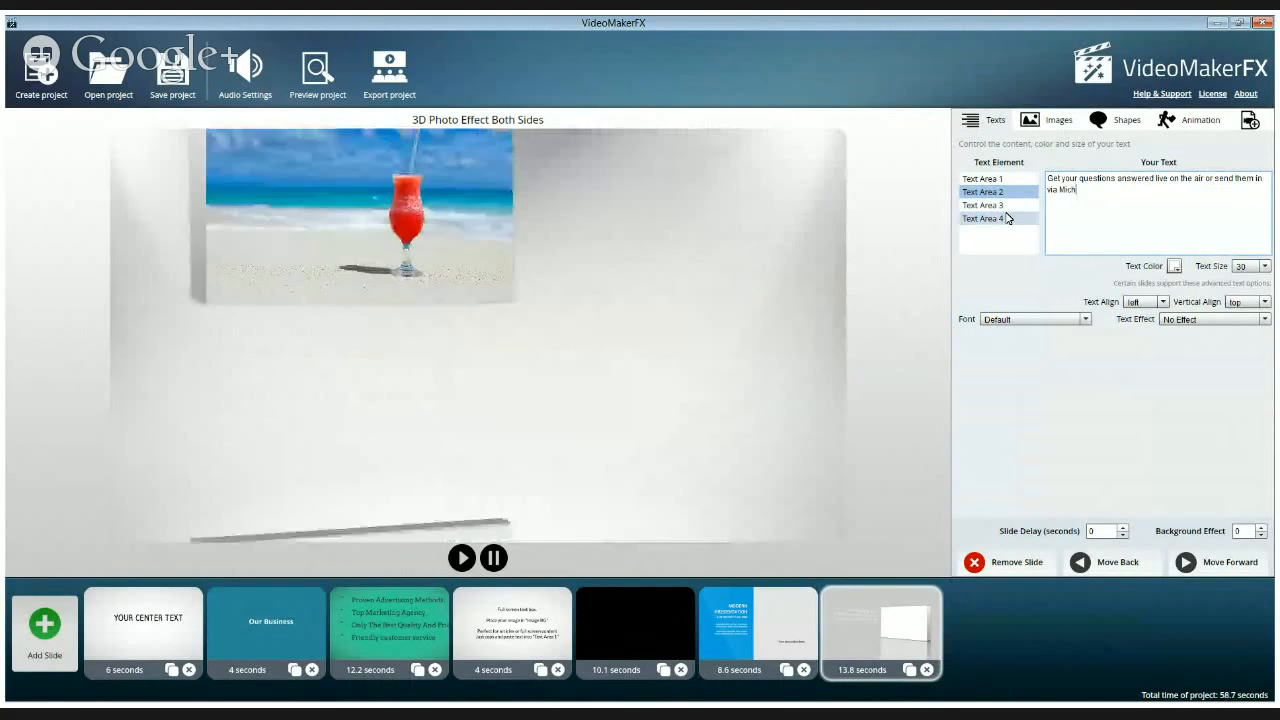
pyautogui.write("eal's h")
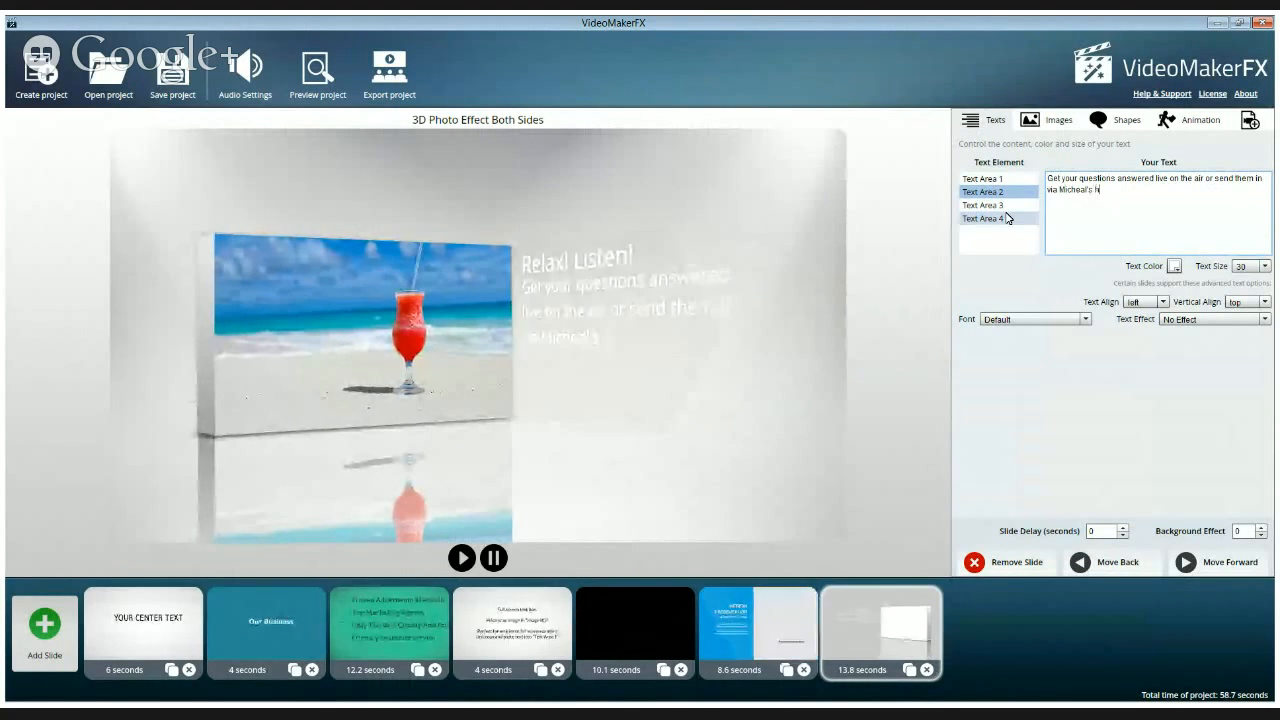
pyautogui.write('elp desk:')
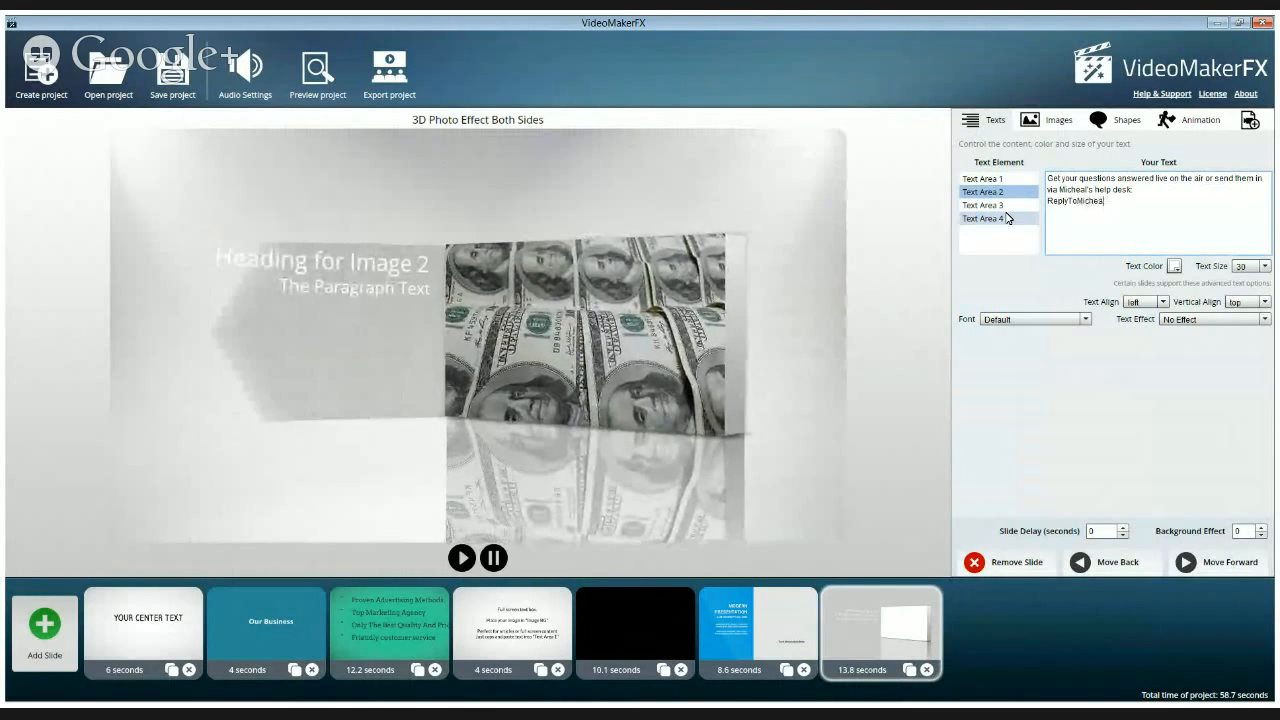
pyautogui.write('l.com')
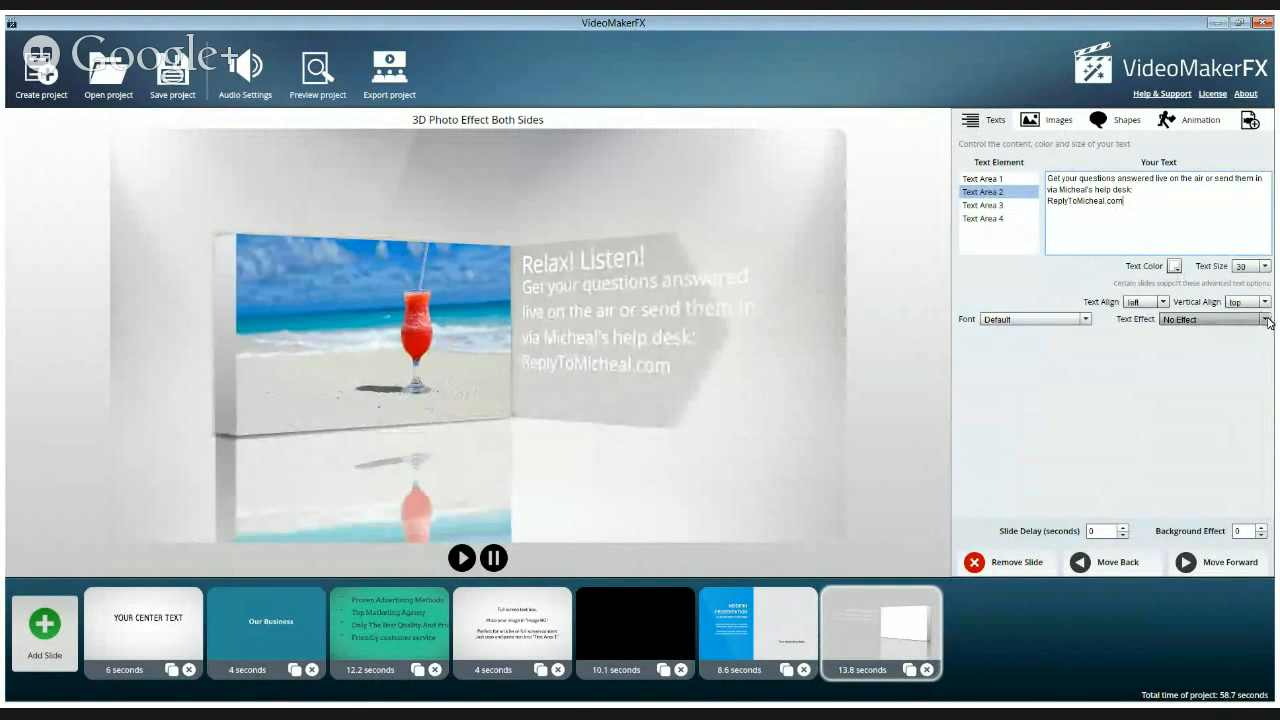
# Apply the Strong Black Shadow 1 text effect to the Text Area 2 paragraph and the Text Area 1 heading
pyautogui.click(1265, 320)
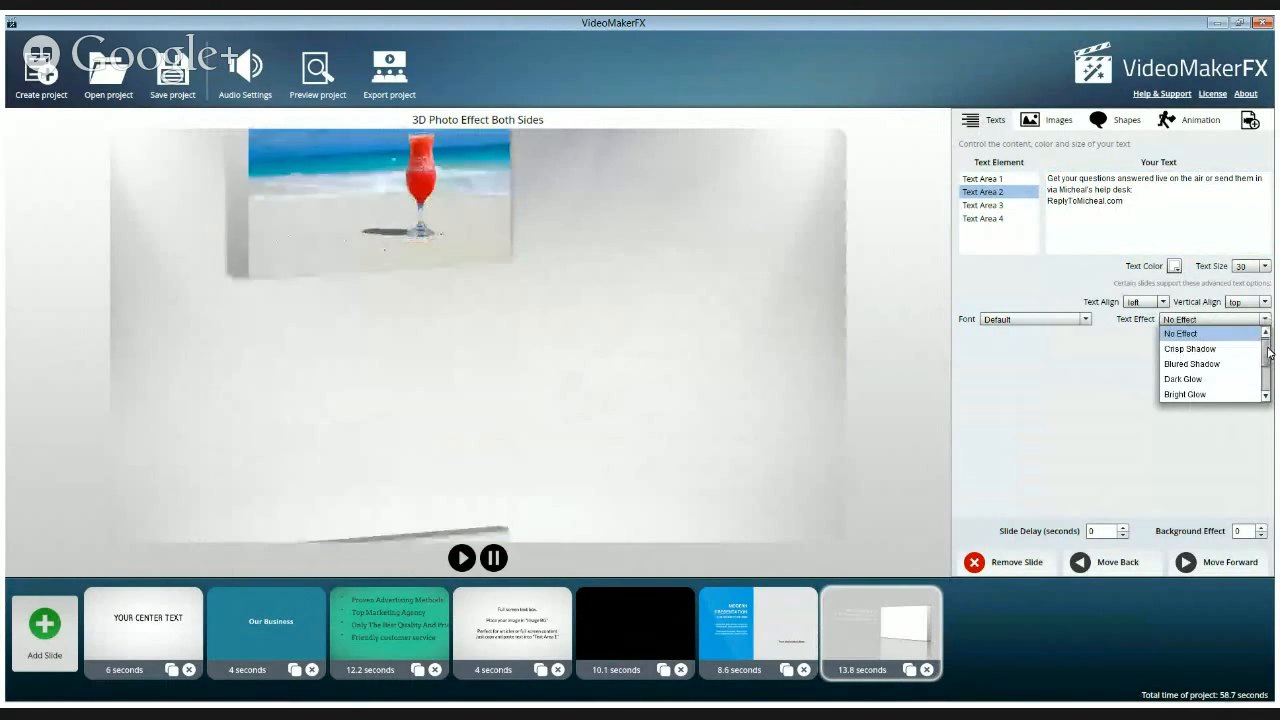
pyautogui.moveTo(1268, 352); pyautogui.dragTo(1268, 373)
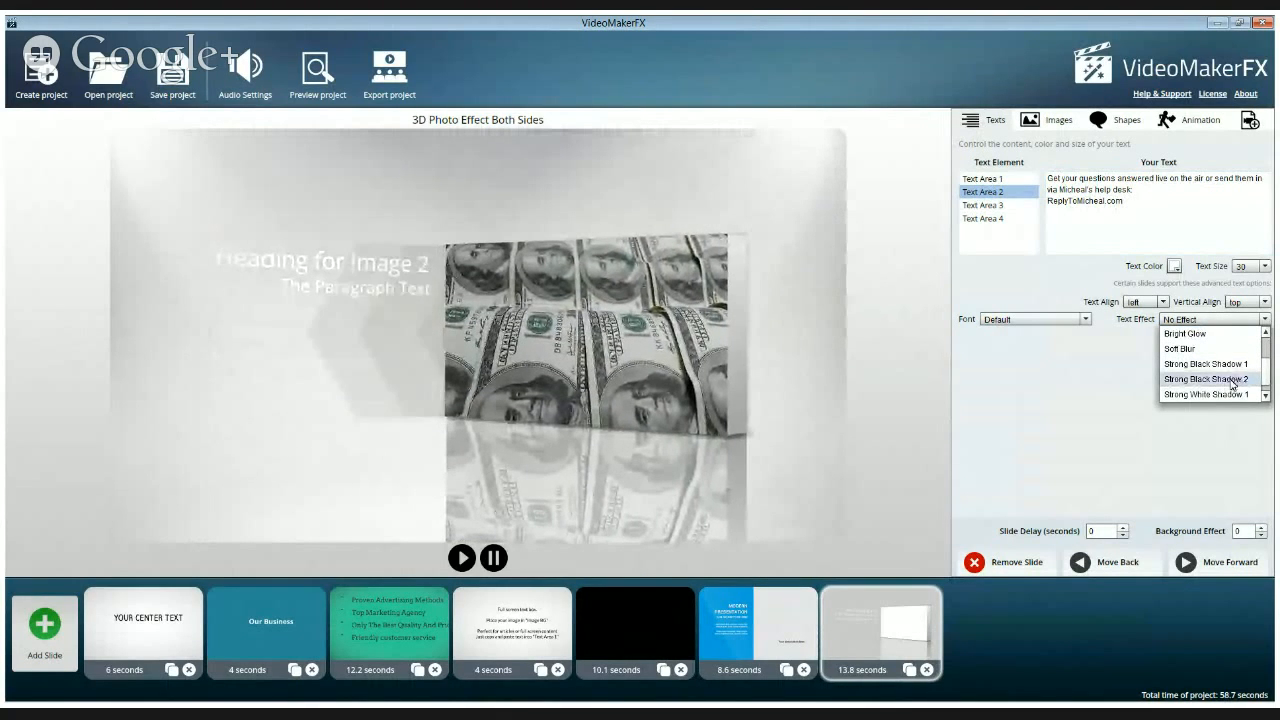
pyautogui.click(1215, 364)
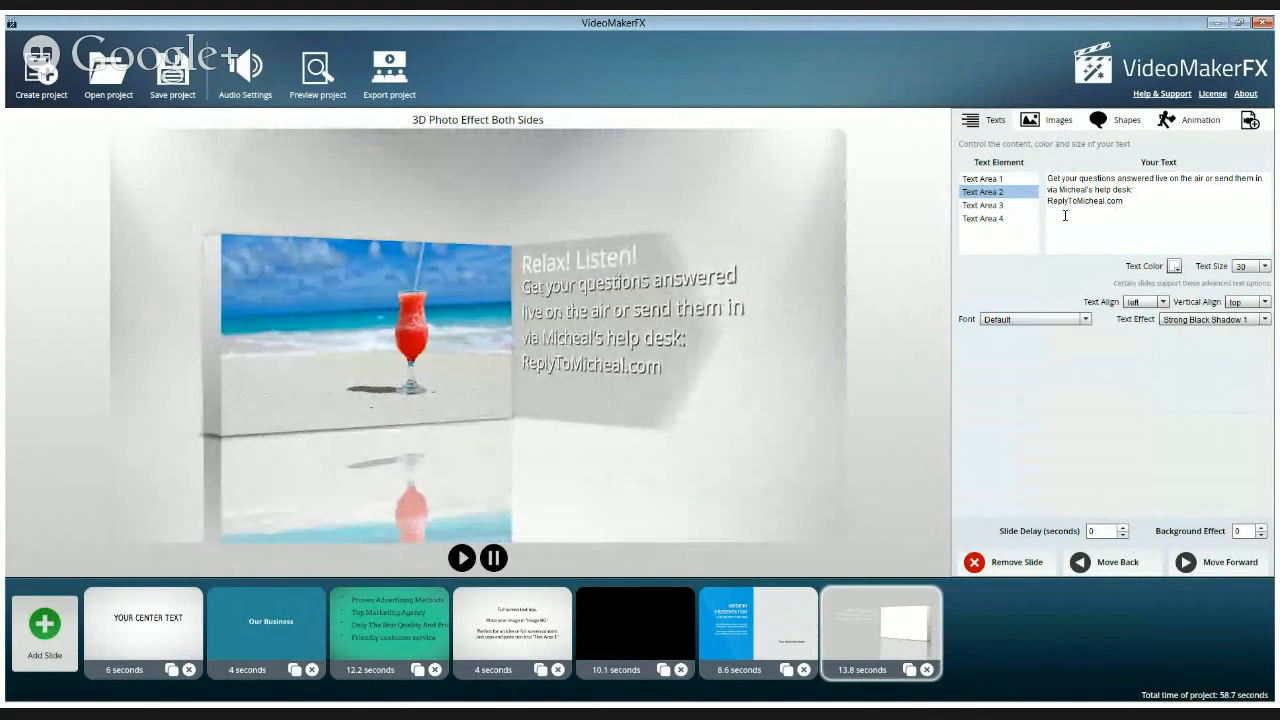
pyautogui.click(982, 178)
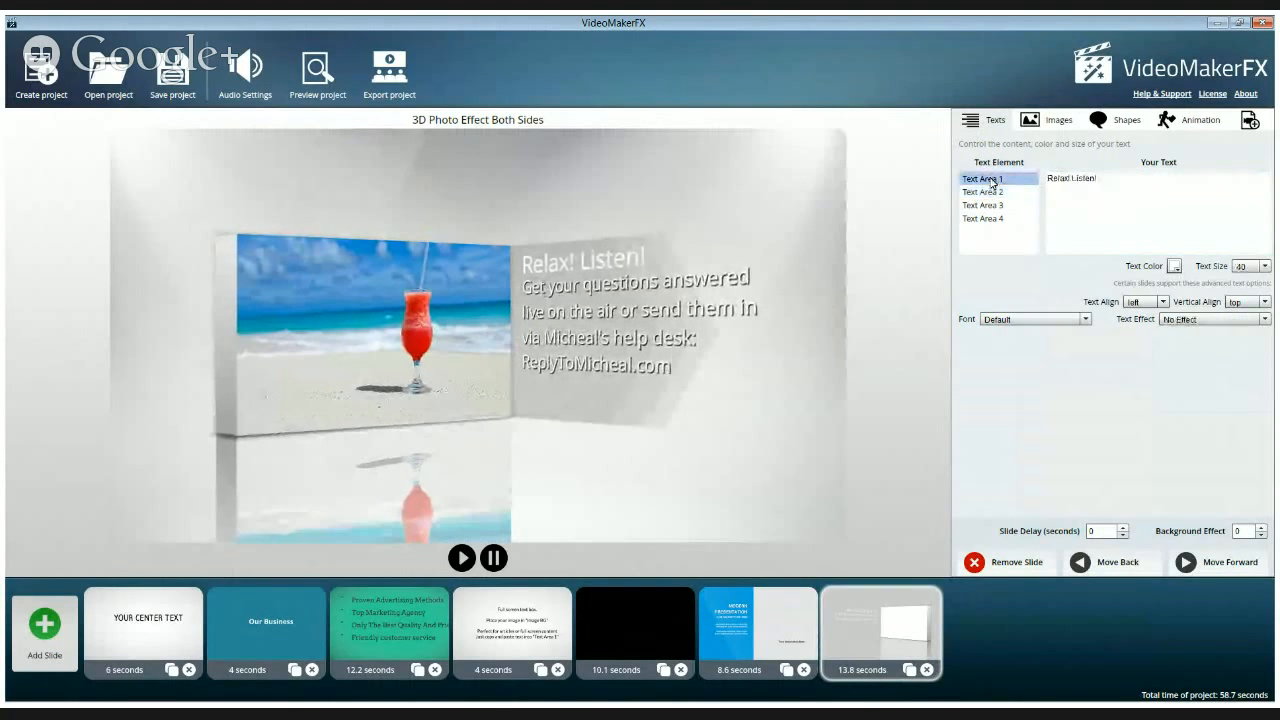
pyautogui.click(1250, 319)
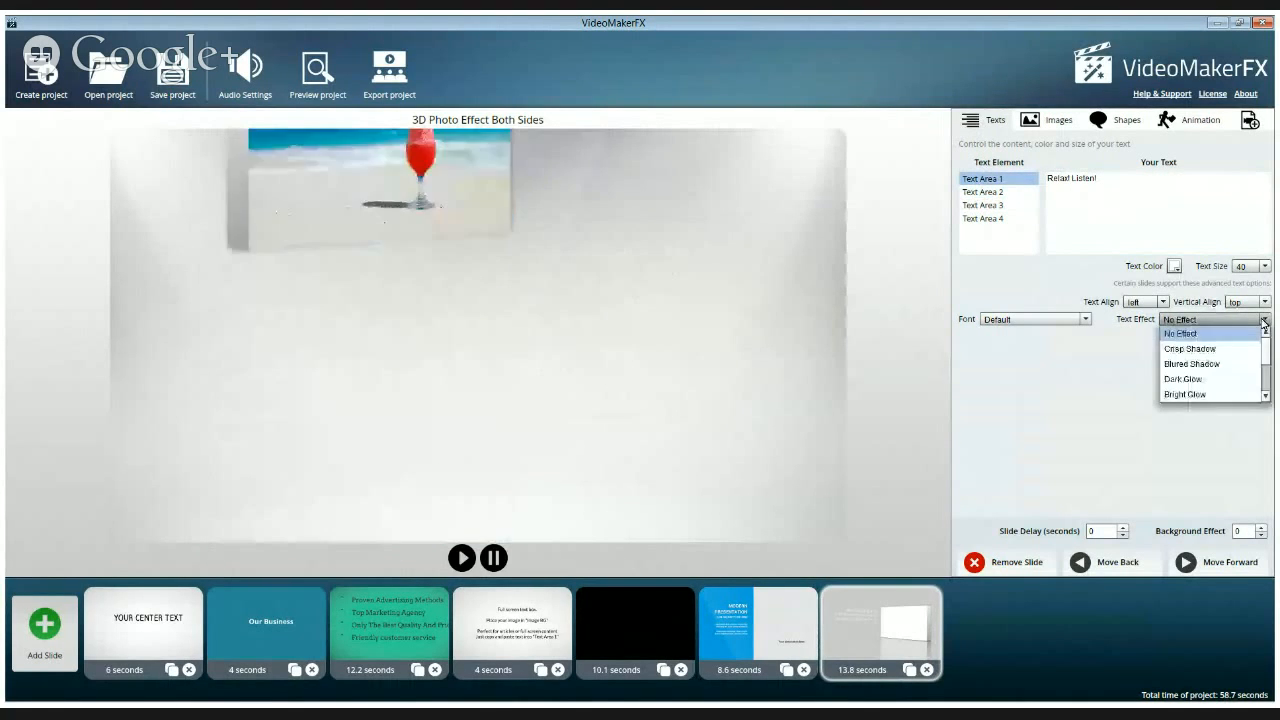
pyautogui.scroll(-2, 1266, 362)
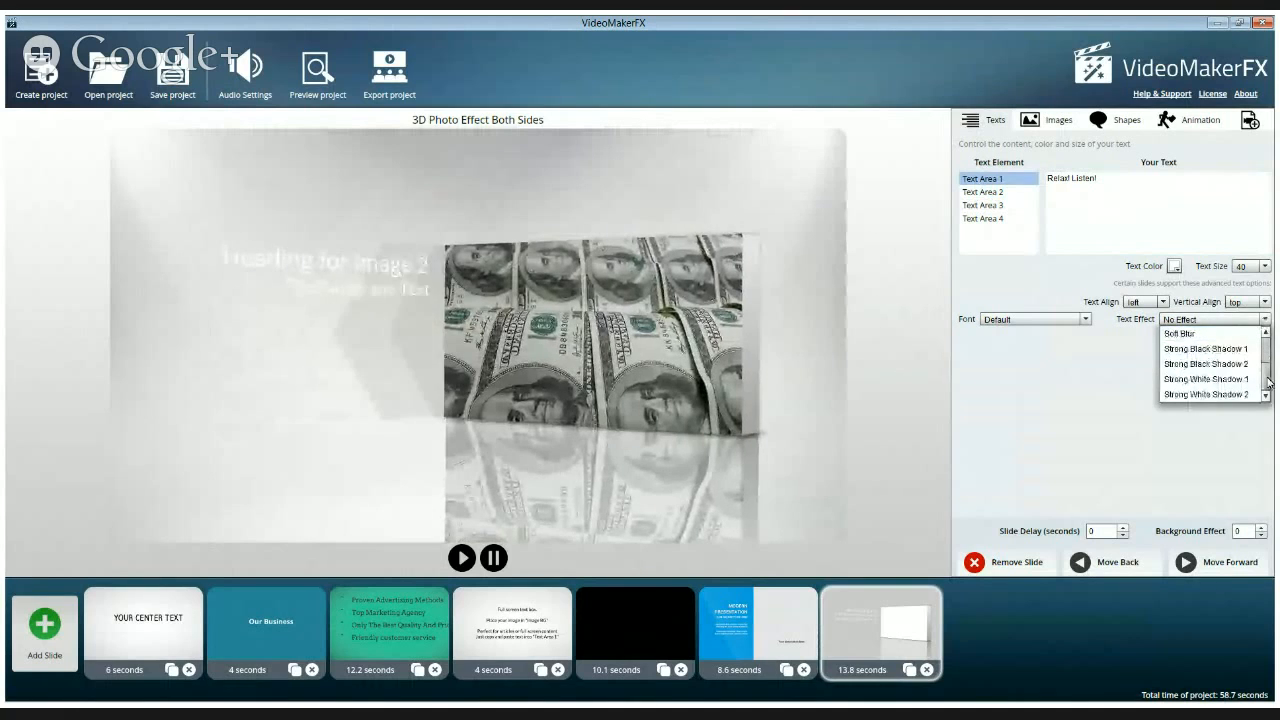
pyautogui.click(1223, 354)
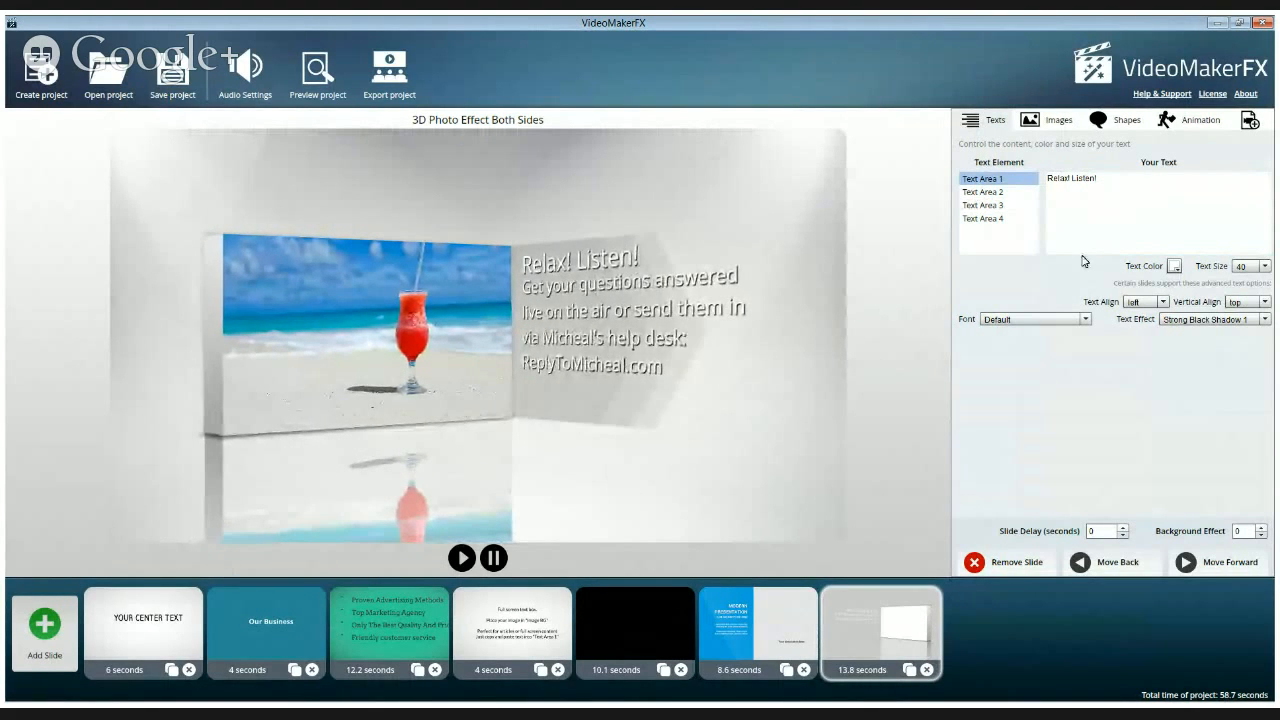
# Replace the Text Area 3 heading with "Save or Earn More!"
pyautogui.click(986, 205)
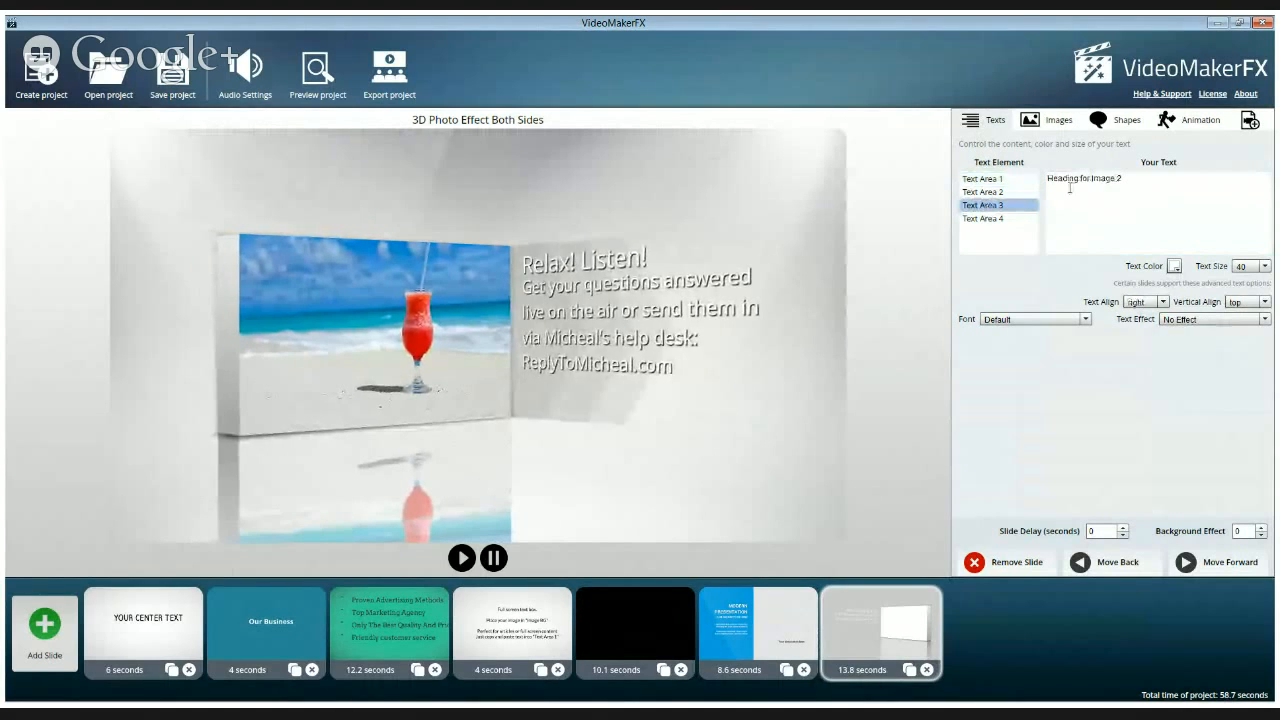
pyautogui.moveTo(1143, 179); pyautogui.dragTo(1011, 182)
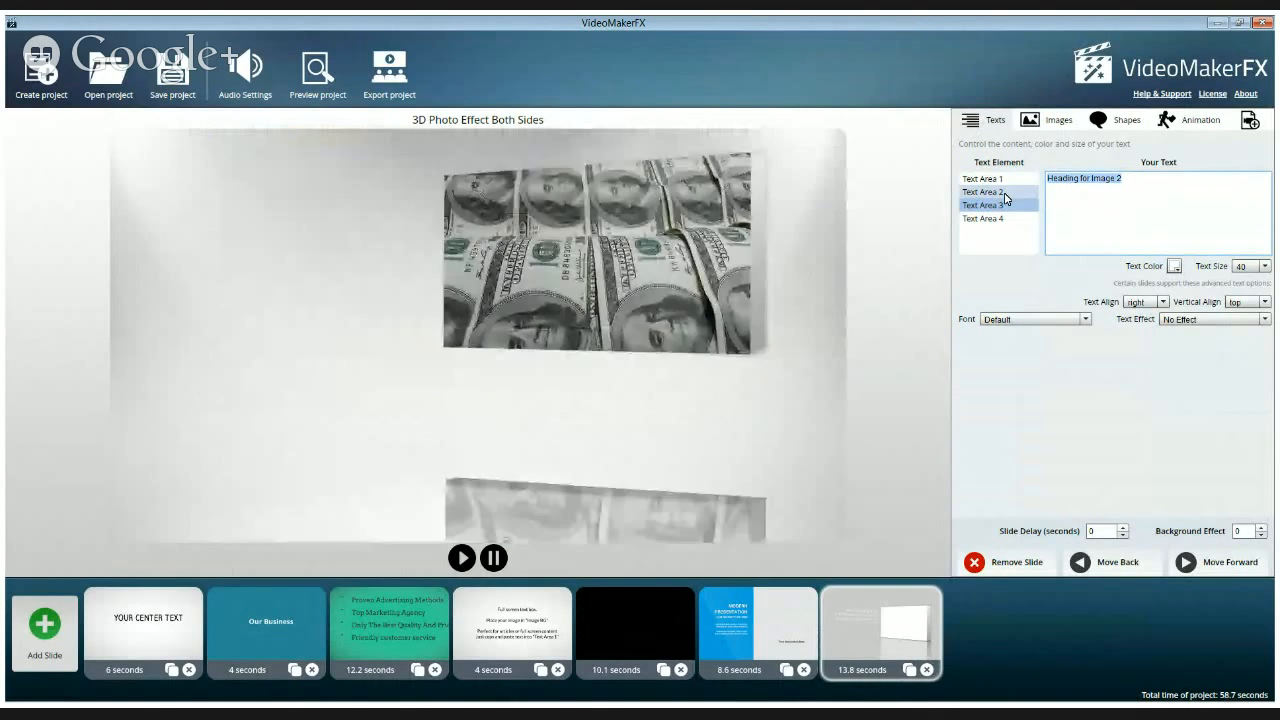
pyautogui.write('S')
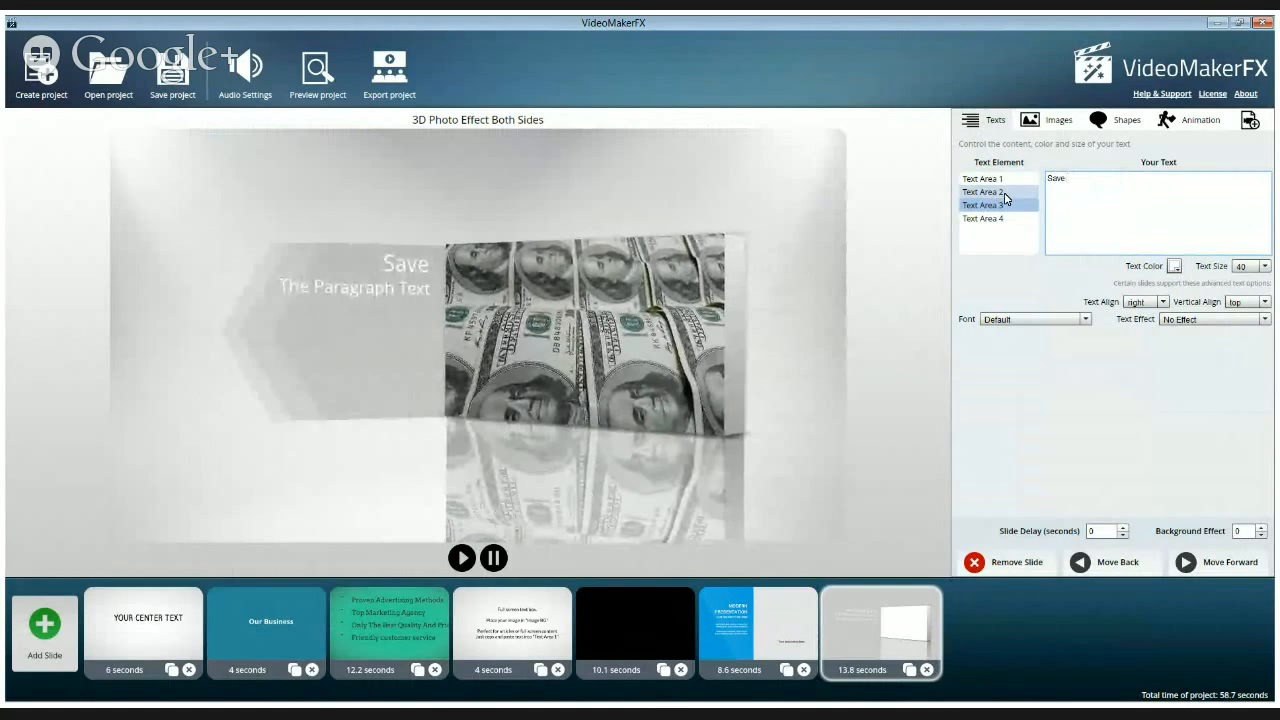
pyautogui.write('ave ')
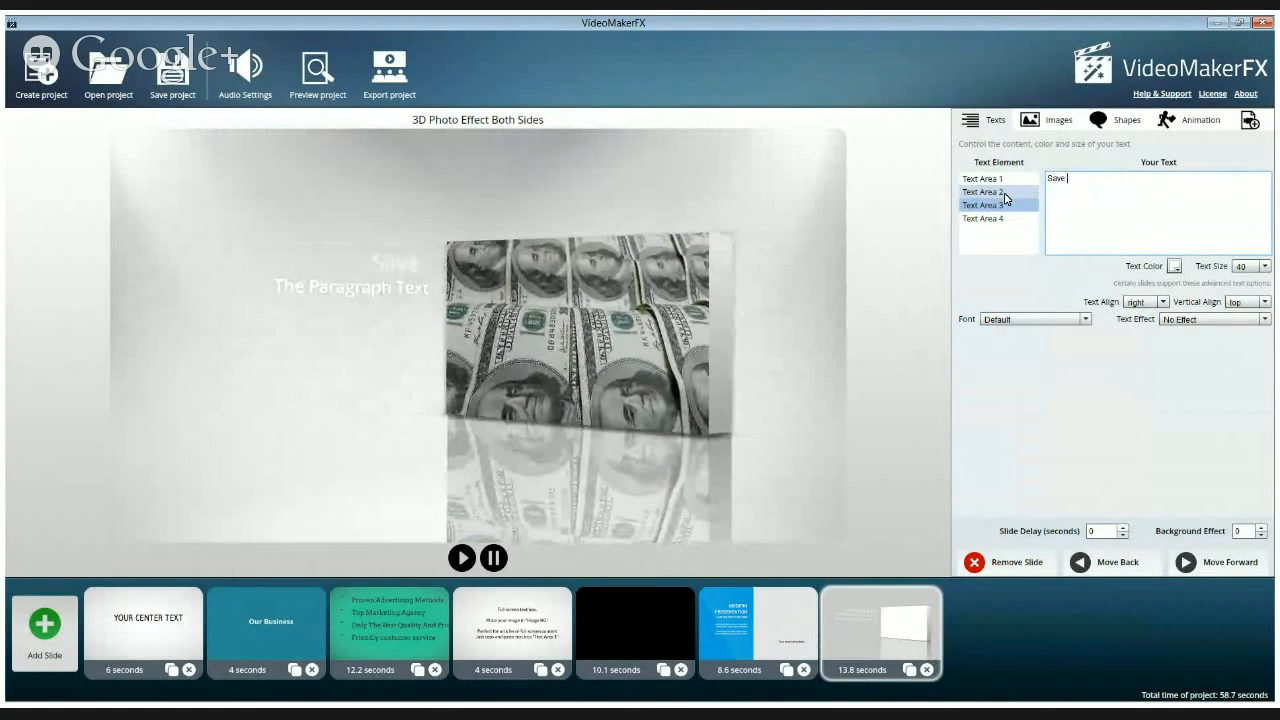
pyautogui.write('or Ear')
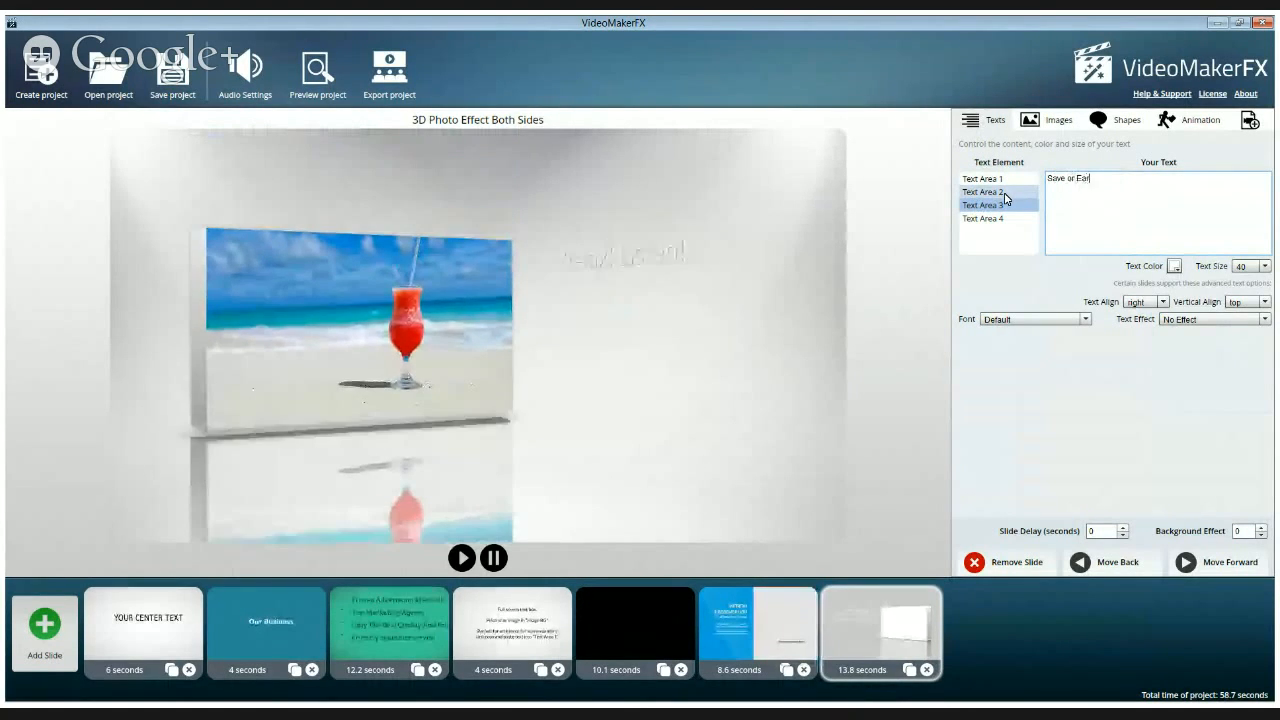
pyautogui.write('n')
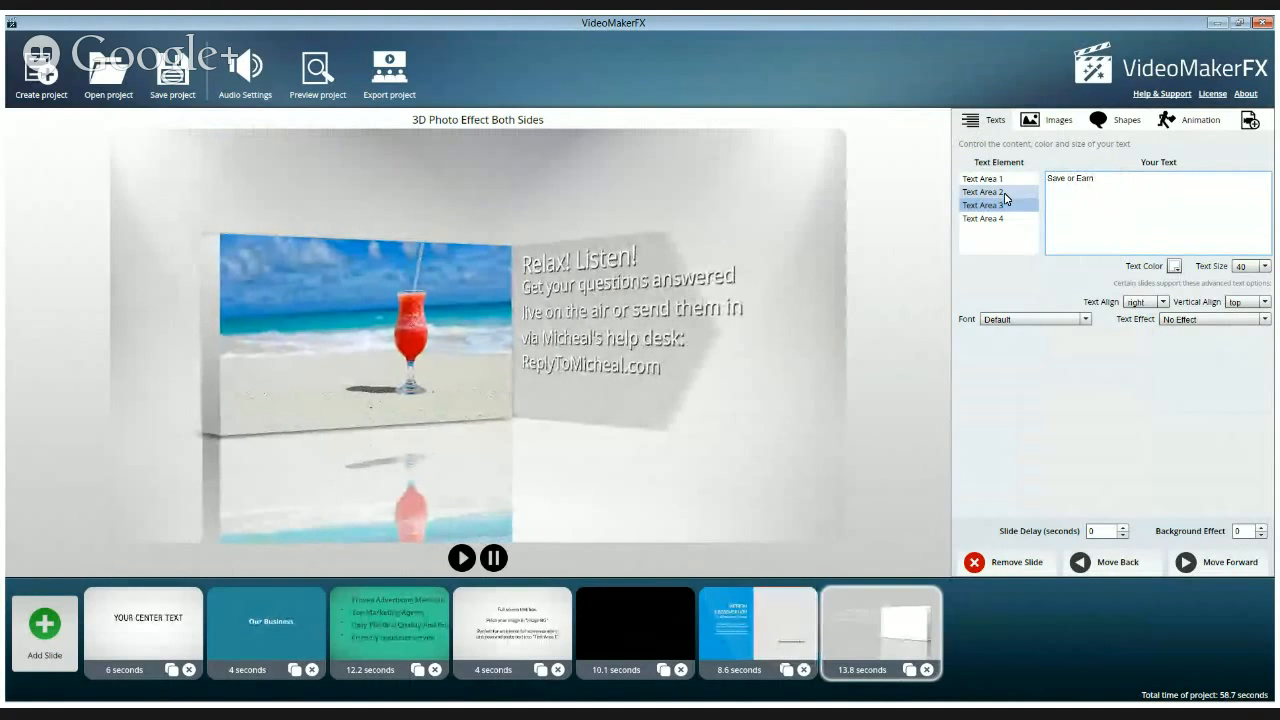
pyautogui.write(' More!')
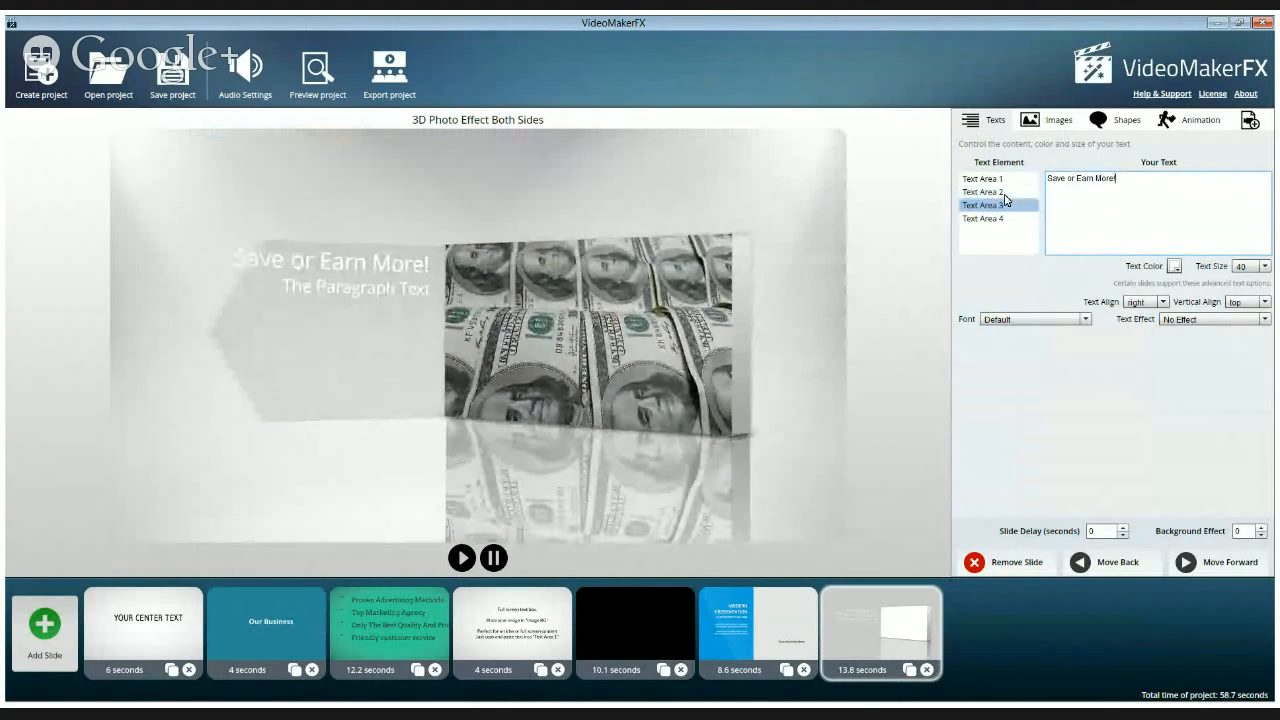
# Set Text Area 4 to the host's name plus "discusses time and money saving tools and products that you can resell to earn some good money online!"
pyautogui.click(992, 218)
pyautogui.click(1132, 178)
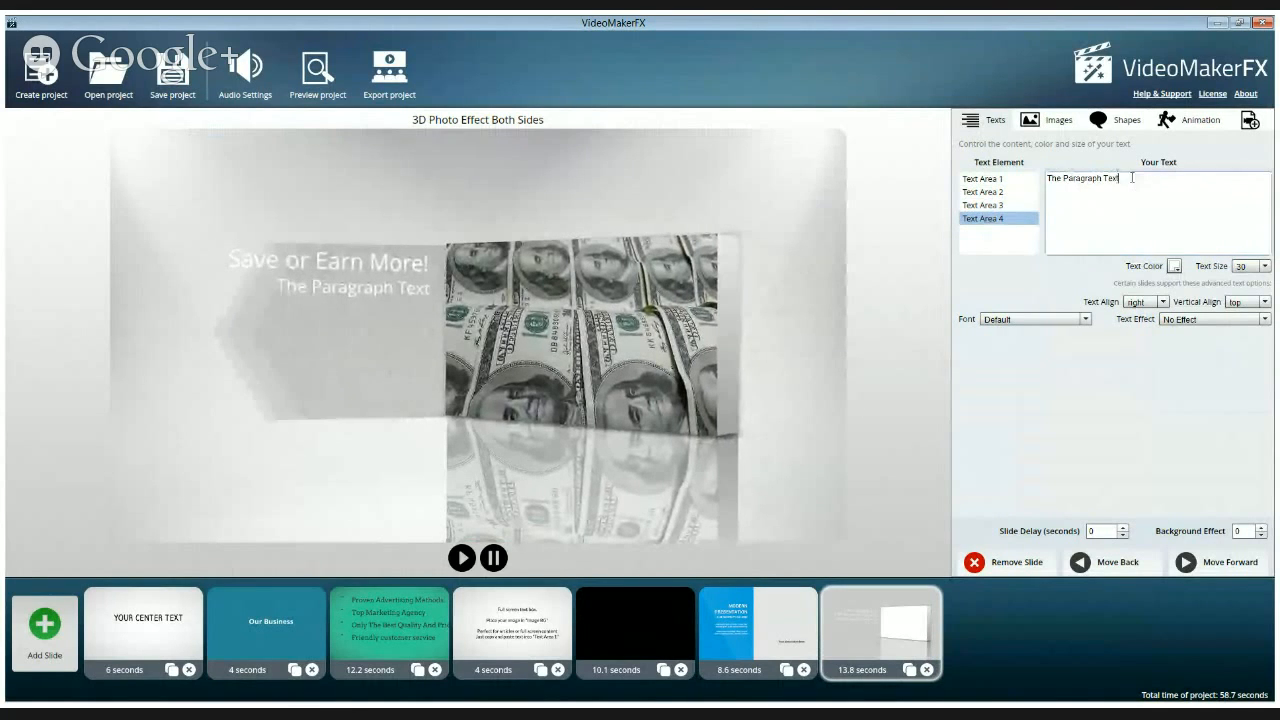
pyautogui.moveTo(1132, 178); pyautogui.dragTo(976, 193)
pyautogui.write('Mic')
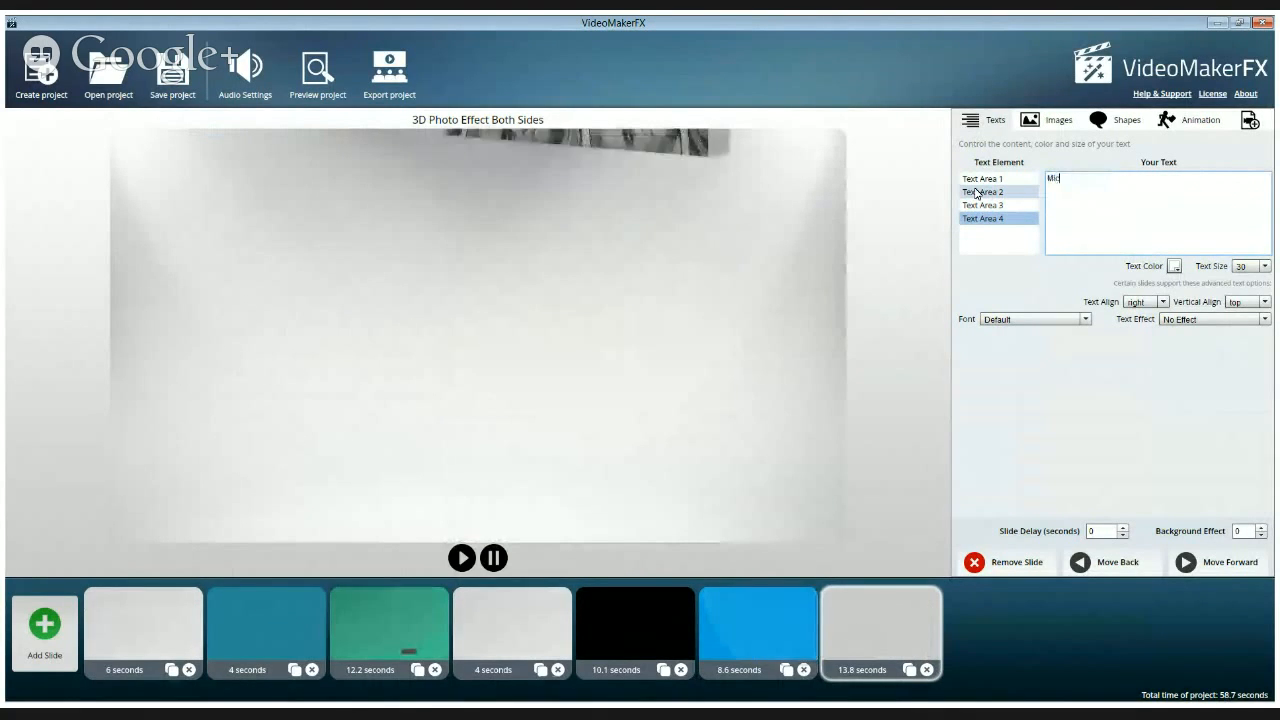
pyautogui.write('he')
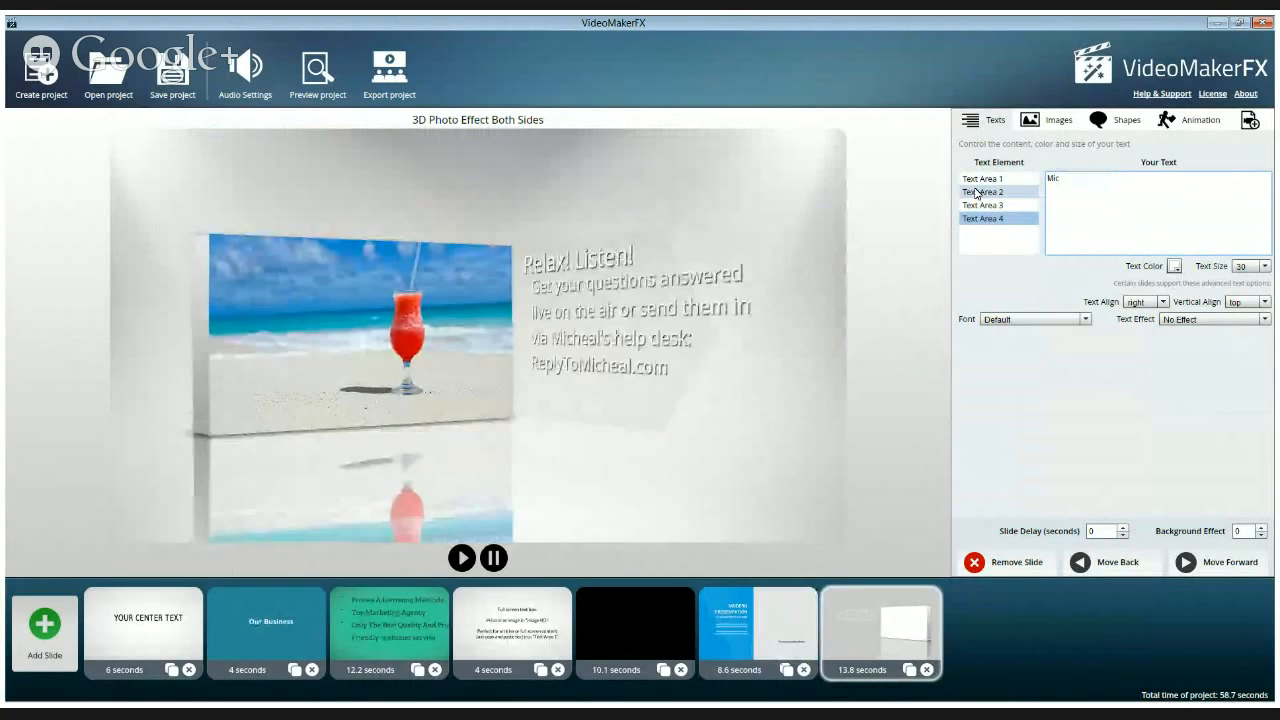
pyautogui.write('al')
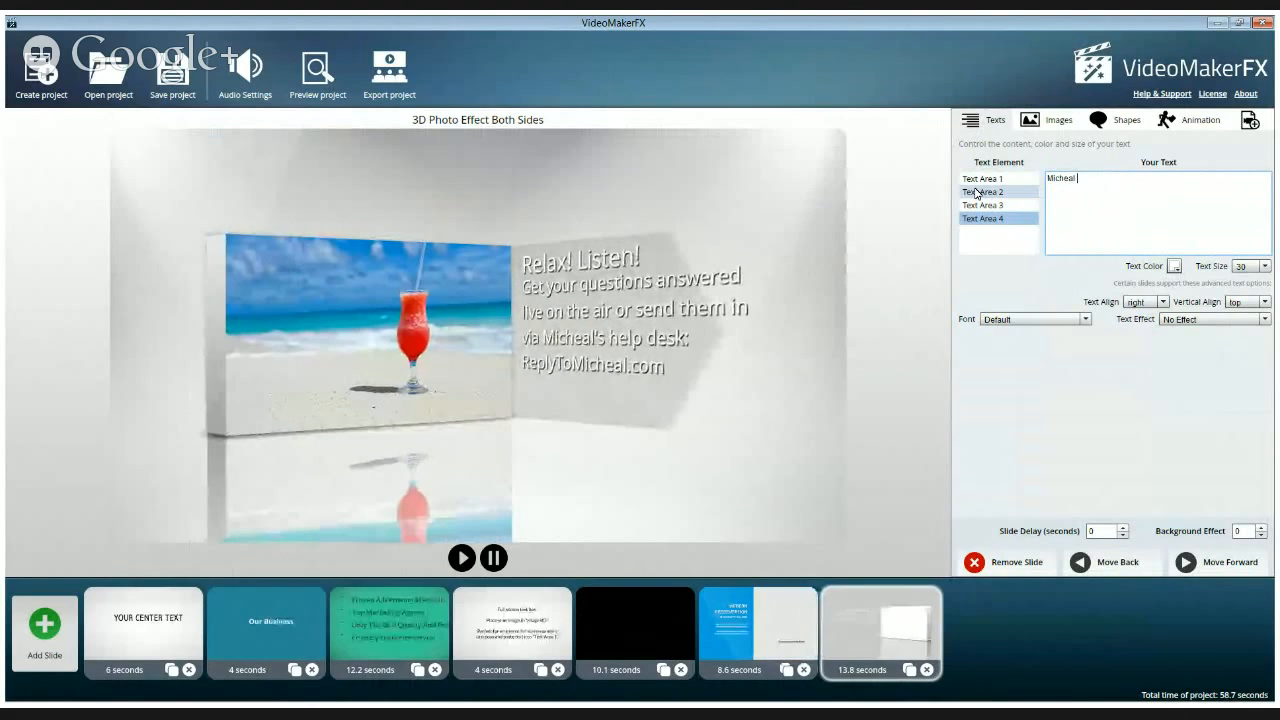
pyautogui.write(' discusses t')
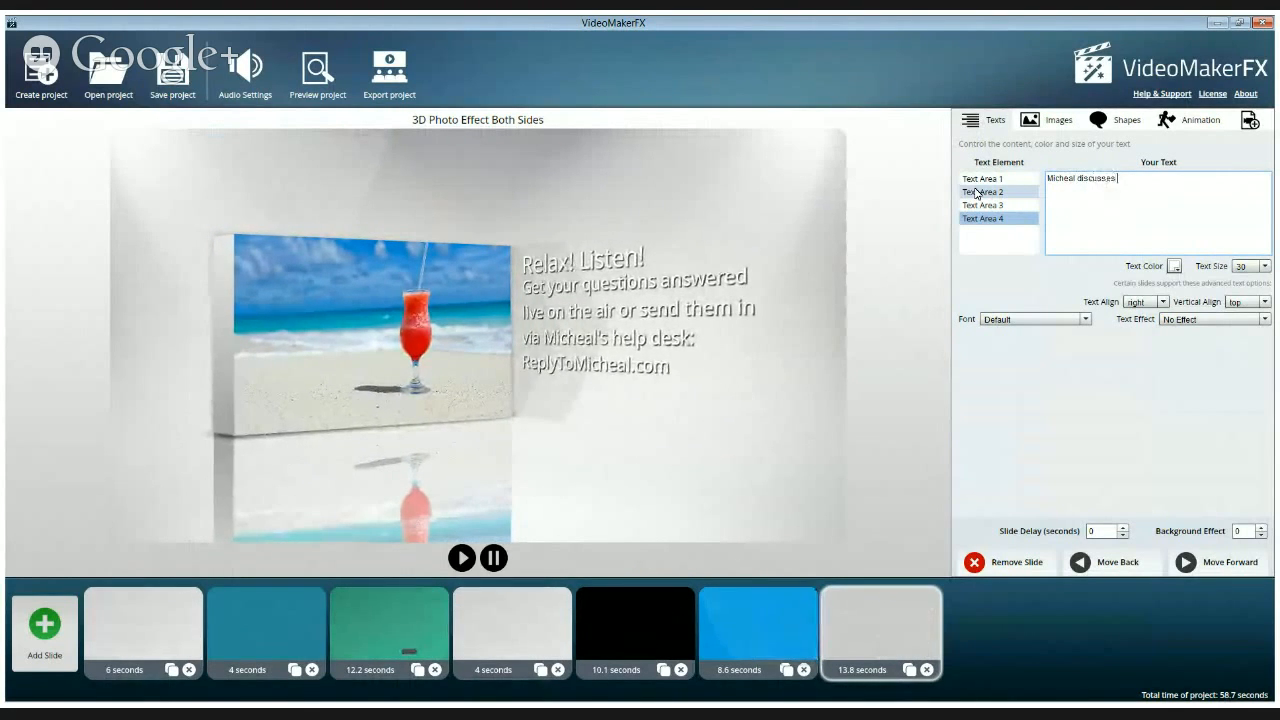
pyautogui.write('ime and mo')
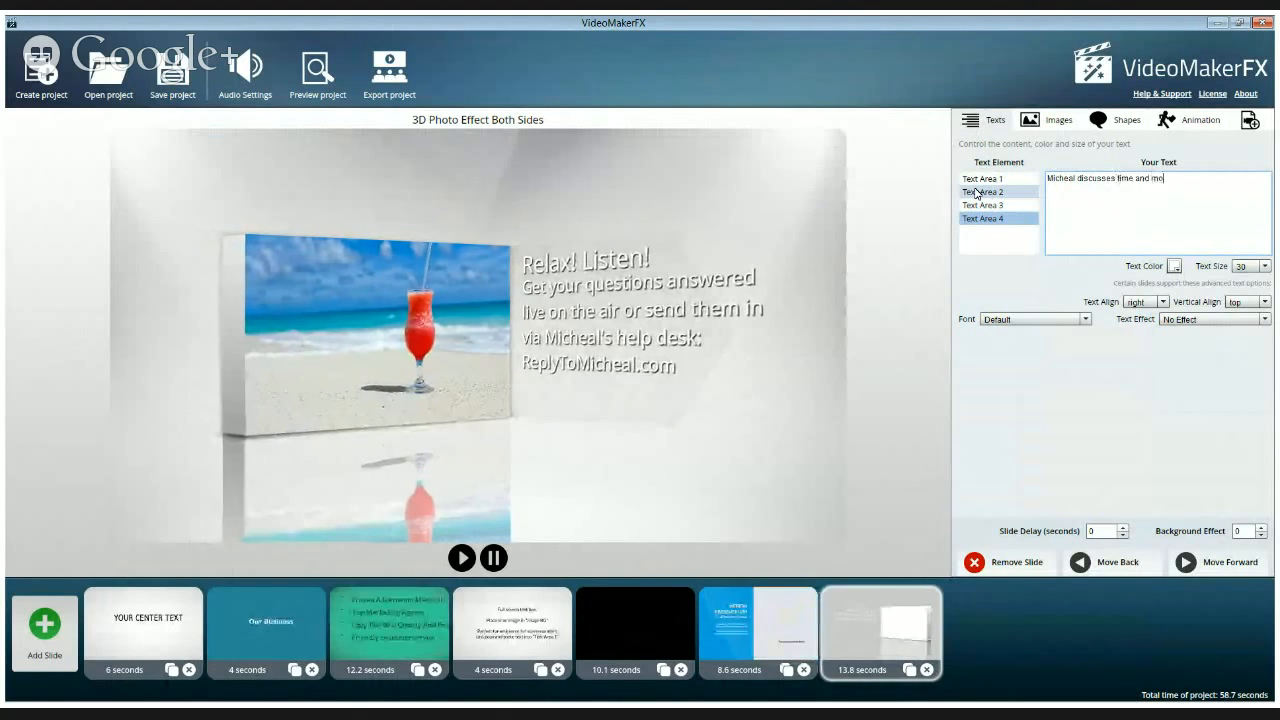
pyautogui.write('ney sa')
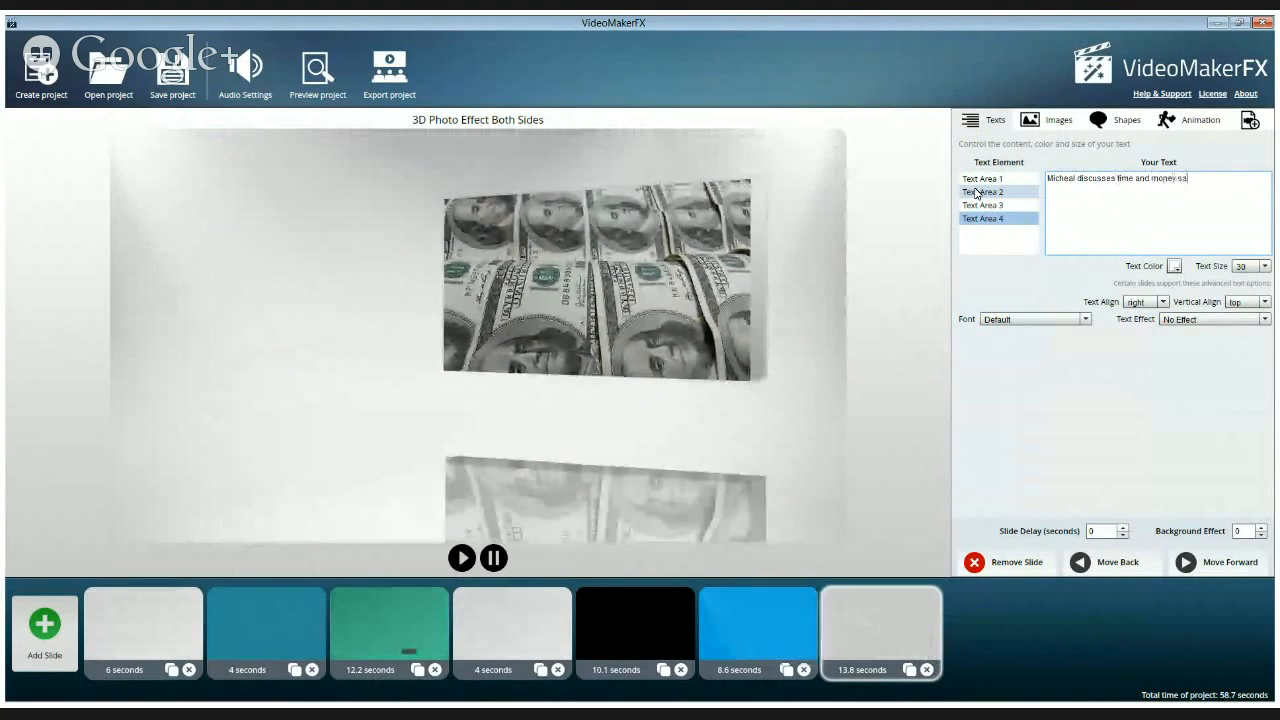
pyautogui.write('ving')
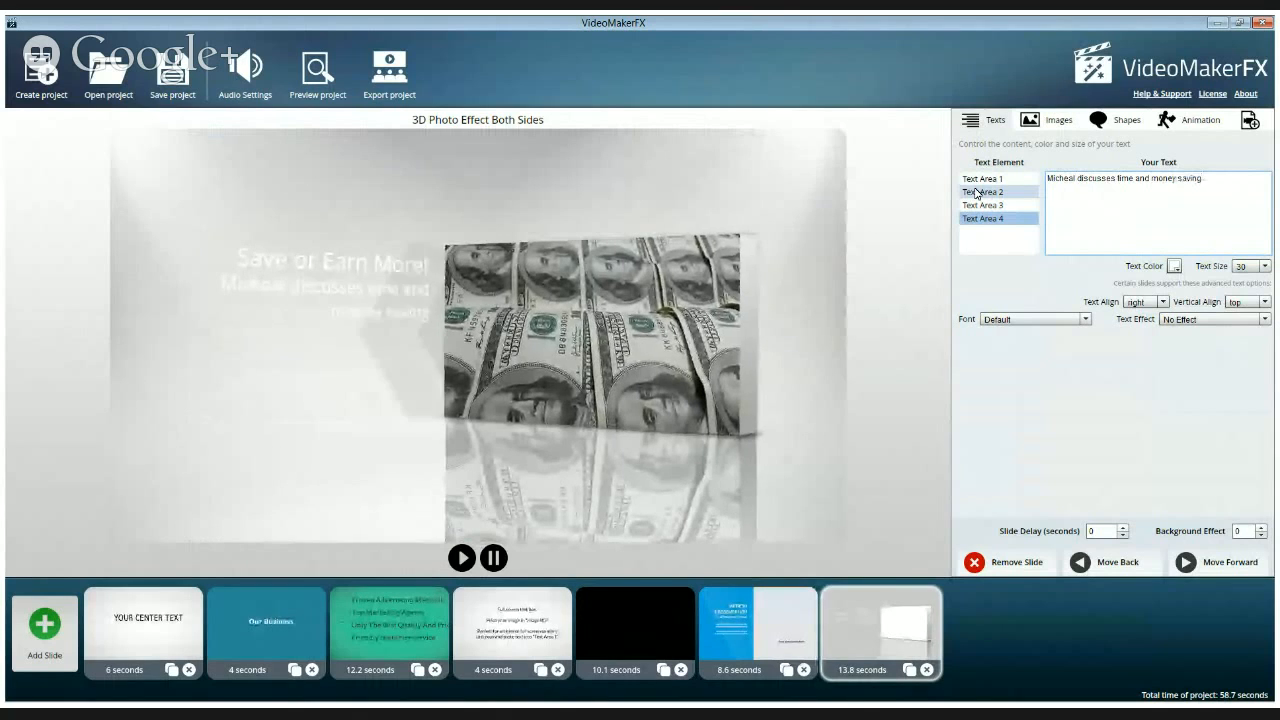
pyautogui.write(' tools and')
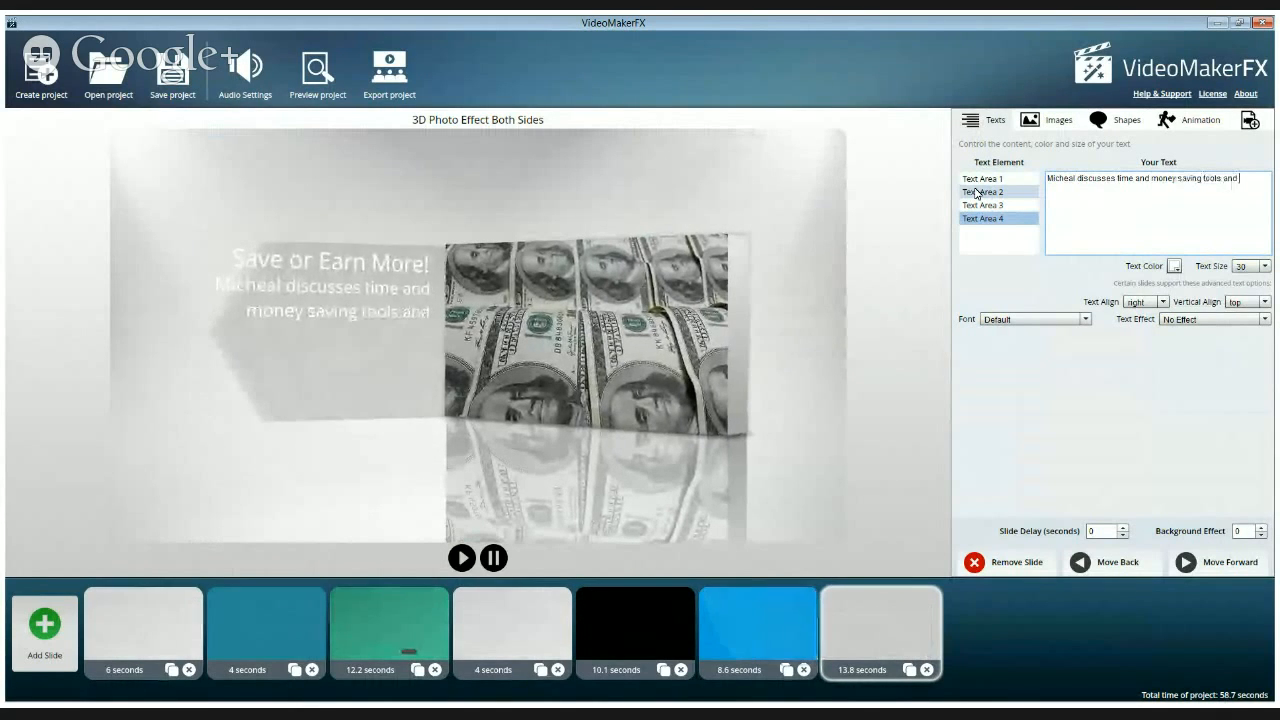
pyautogui.write(' pr')
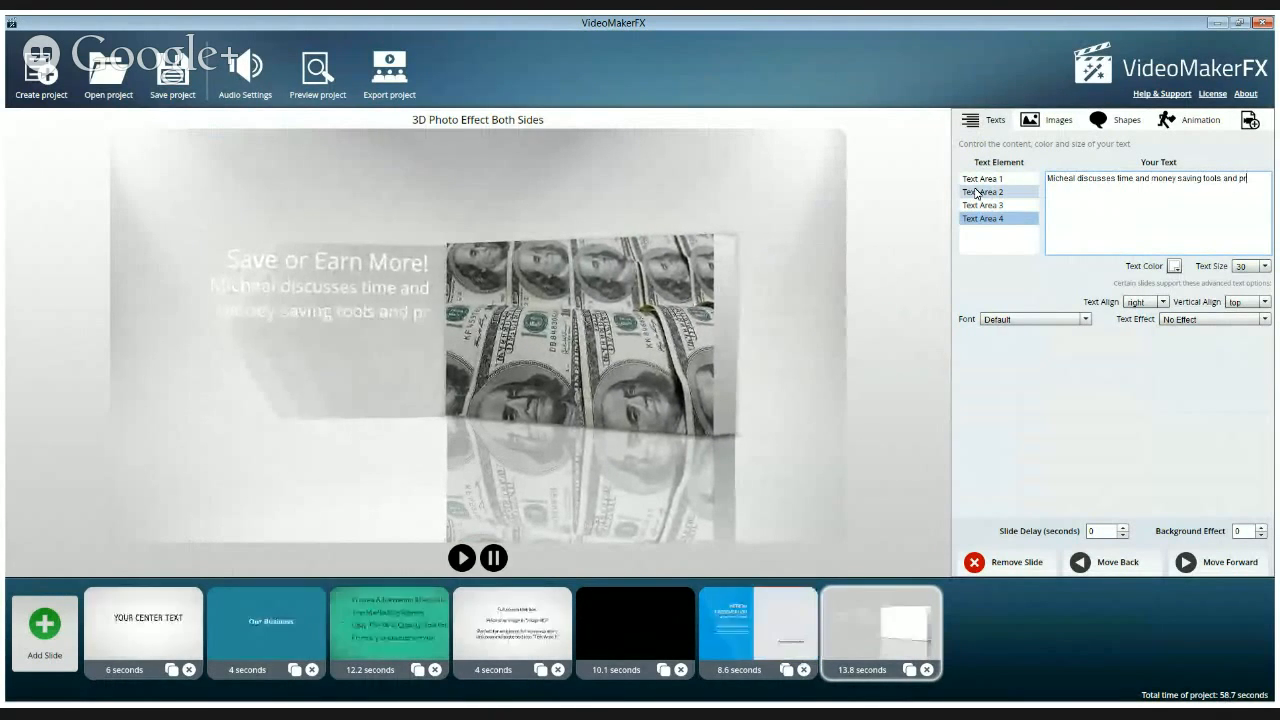
pyautogui.write('oducts that')
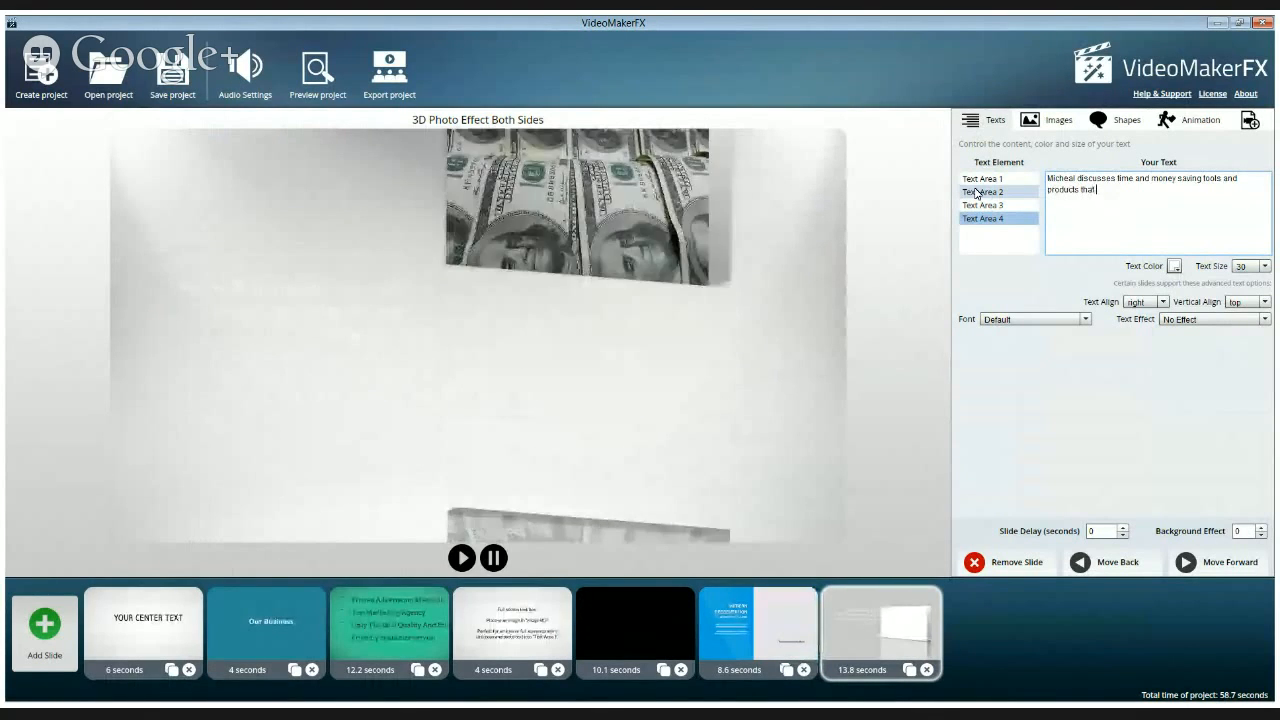
pyautogui.write(' you can resell')
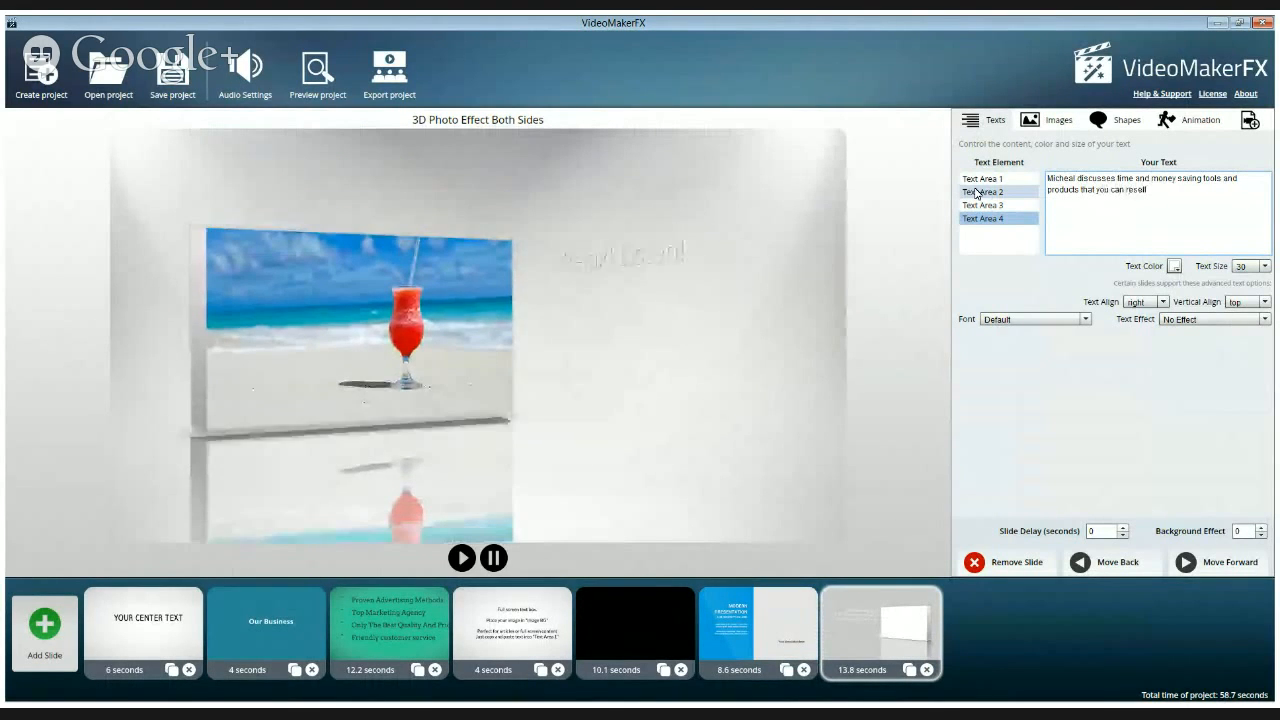
pyautogui.write(' to')
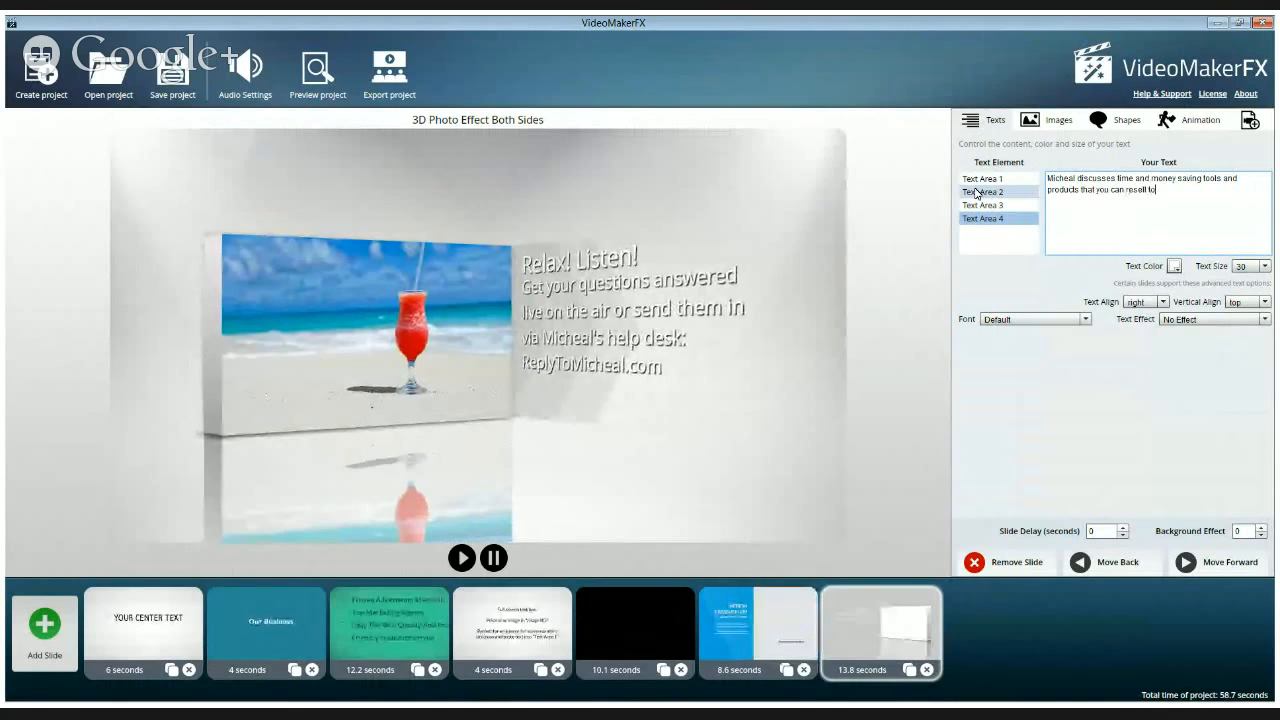
pyautogui.write(' ear')
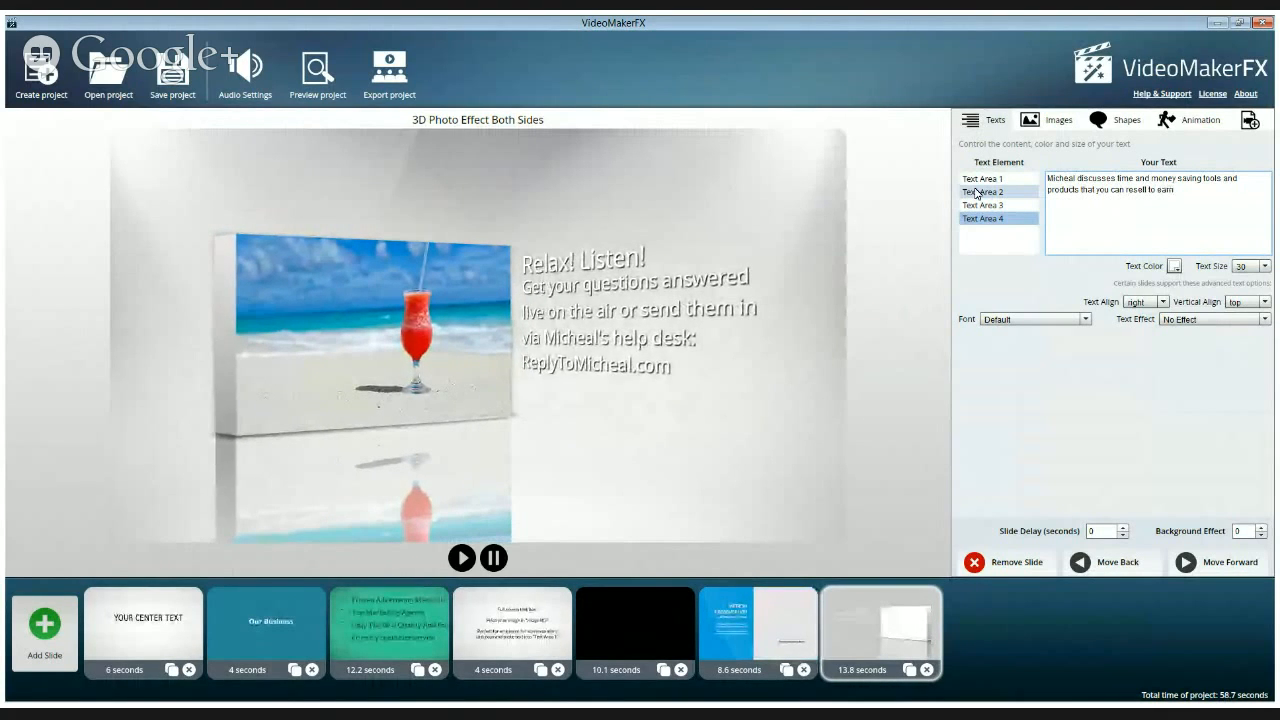
pyautogui.write('n')
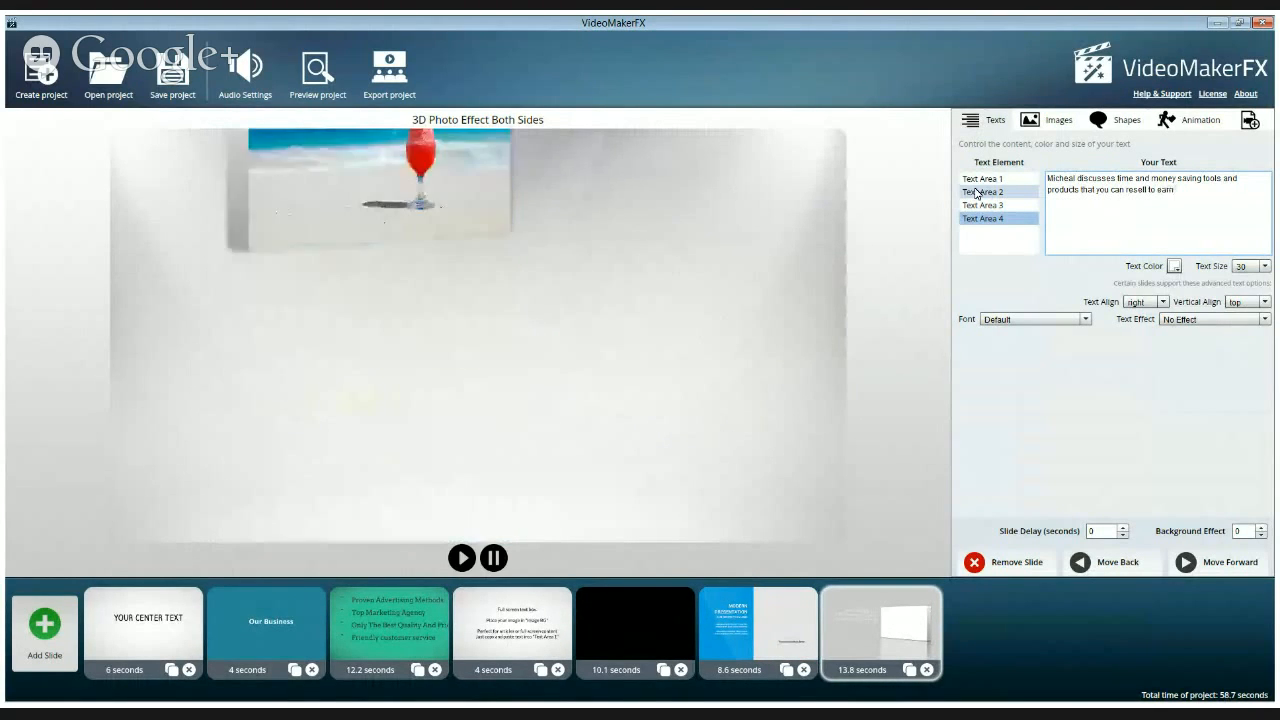
pyautogui.write(' some g')
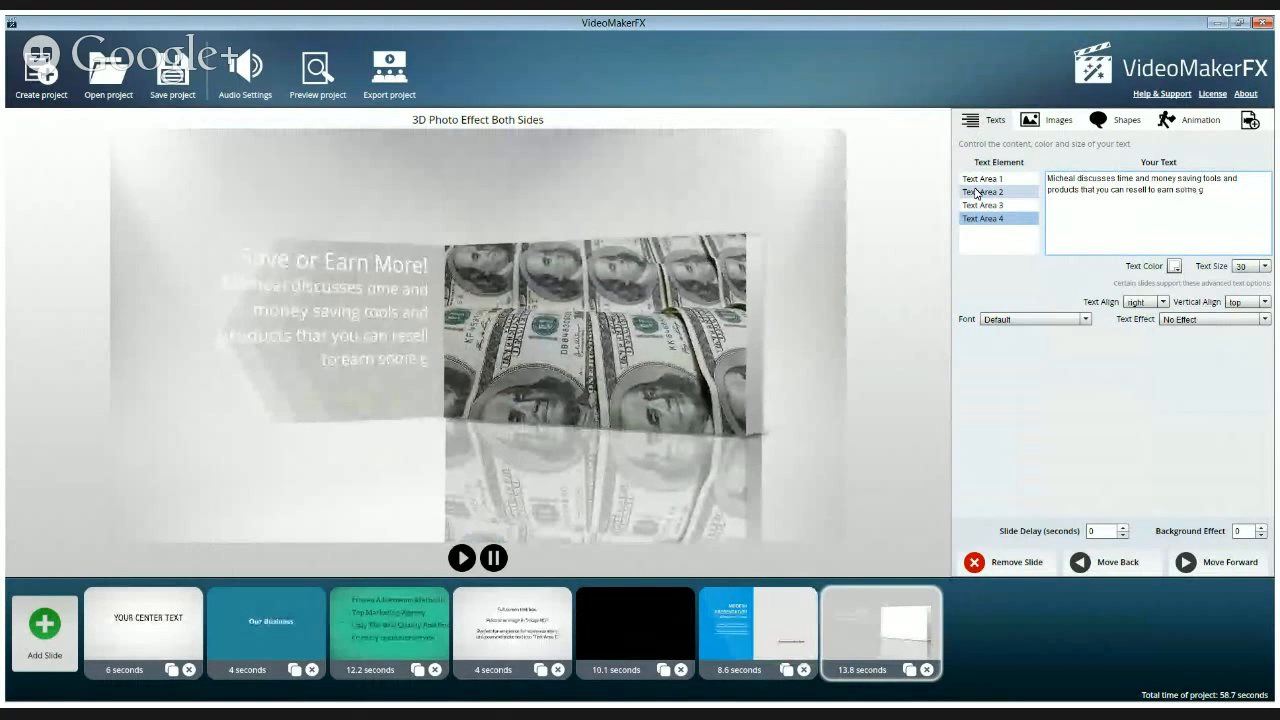
pyautogui.write('ood money!')
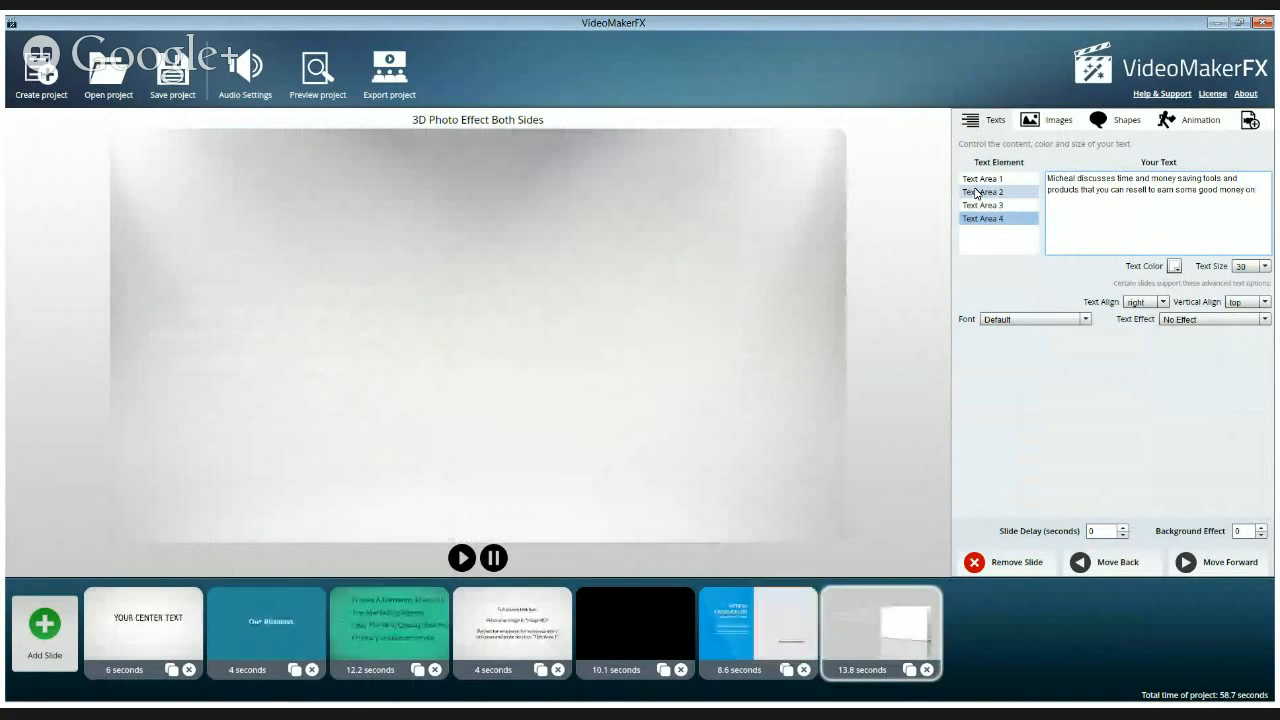
pyautogui.write('online!')
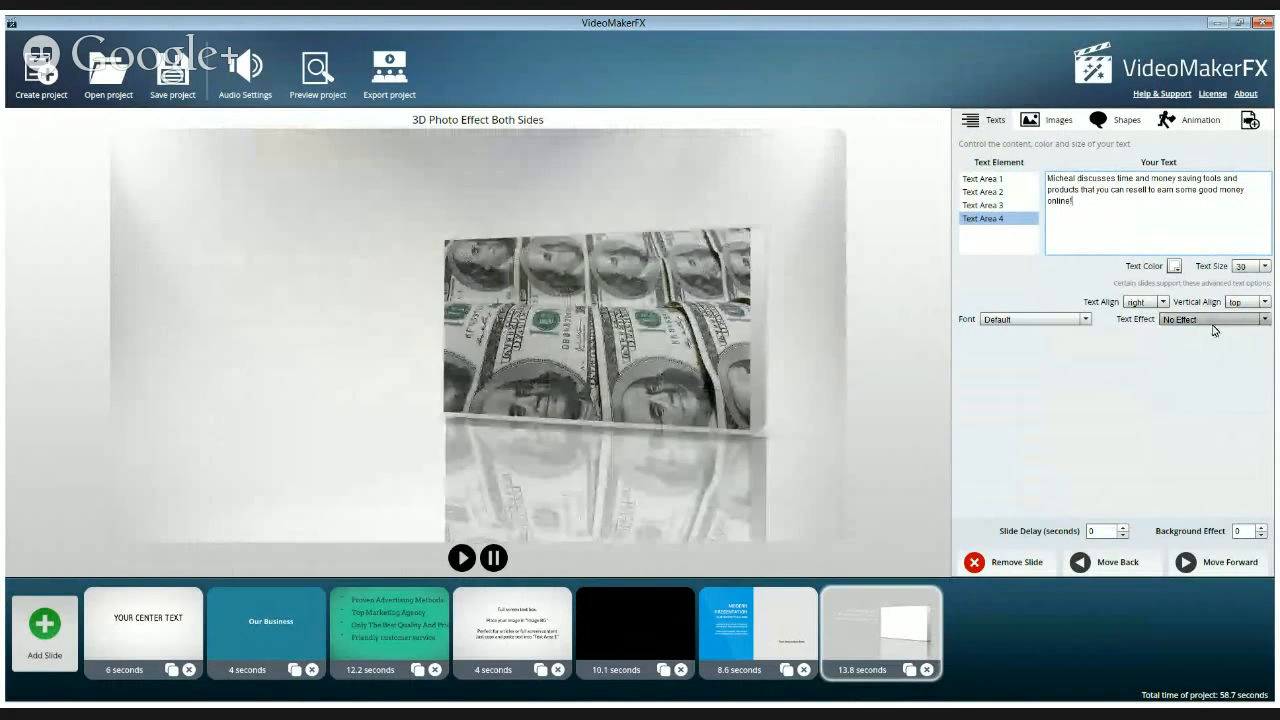
# Apply the Strong Black Shadow 2 text effect to the Text Area 4 paragraph and the Text Area 3 heading
pyautogui.click(1263, 320)
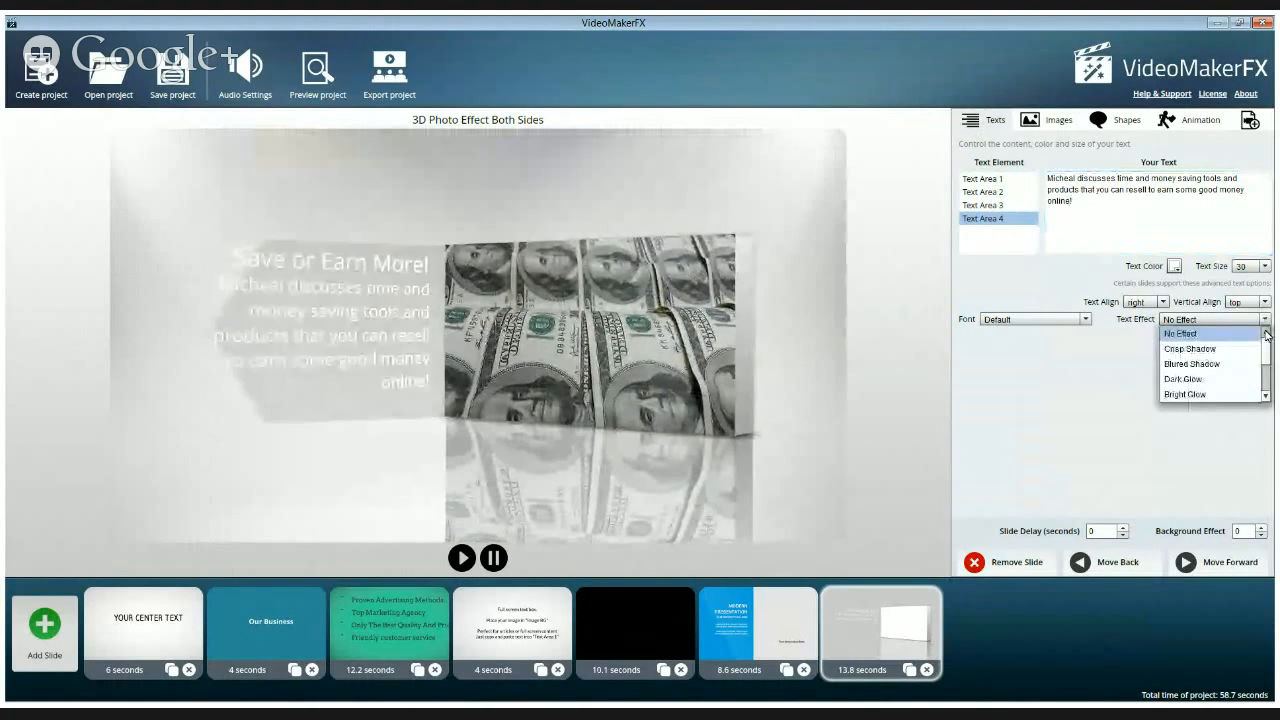
pyautogui.scroll(-5, 1265, 362)
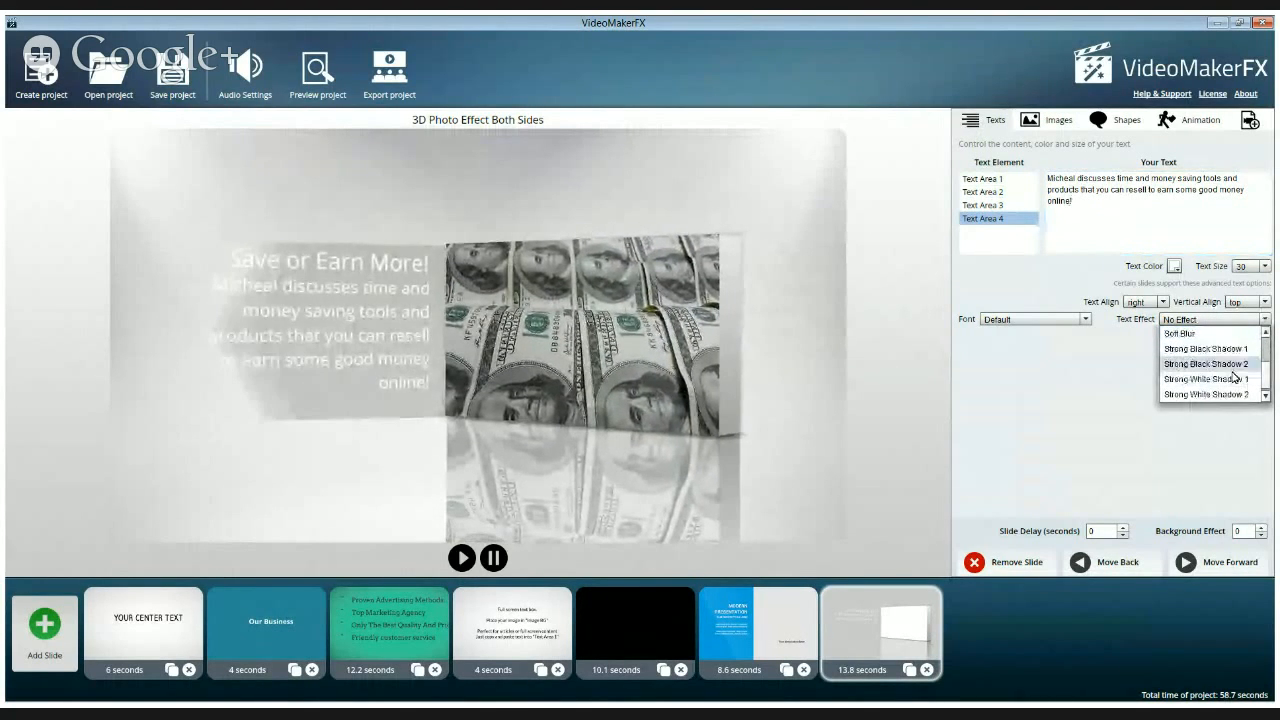
pyautogui.click(1229, 365)
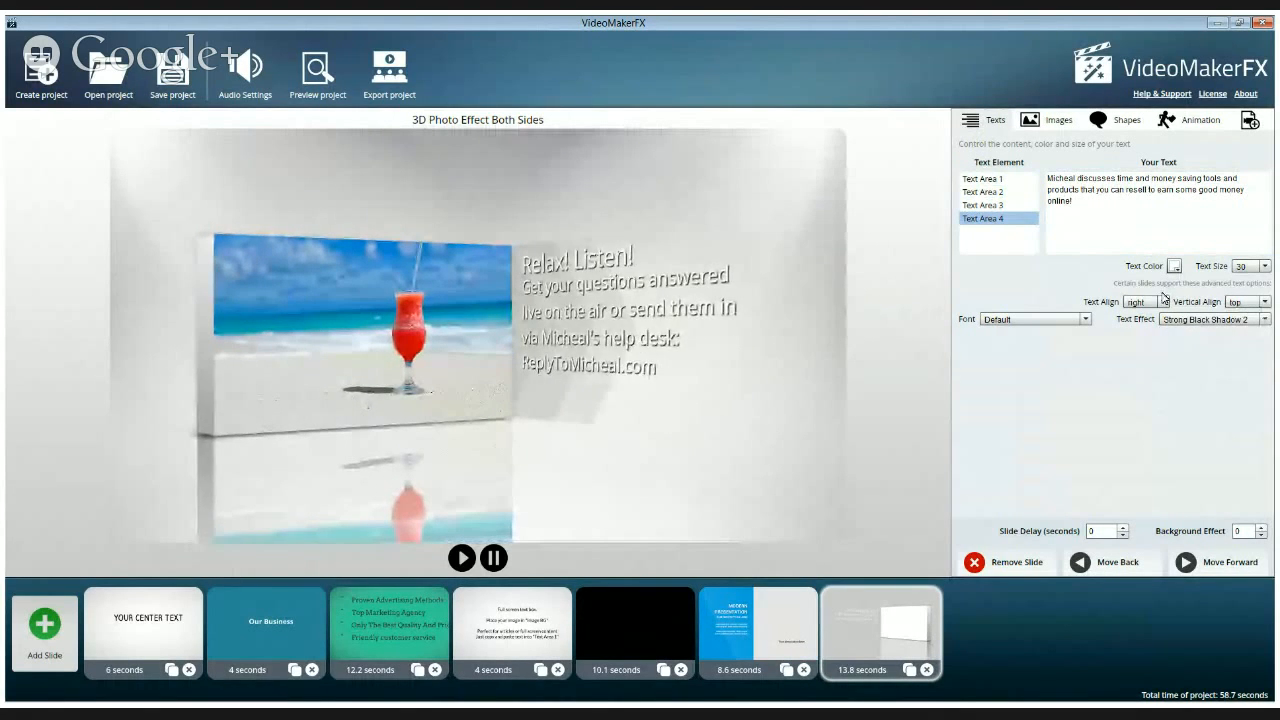
pyautogui.click(988, 205)
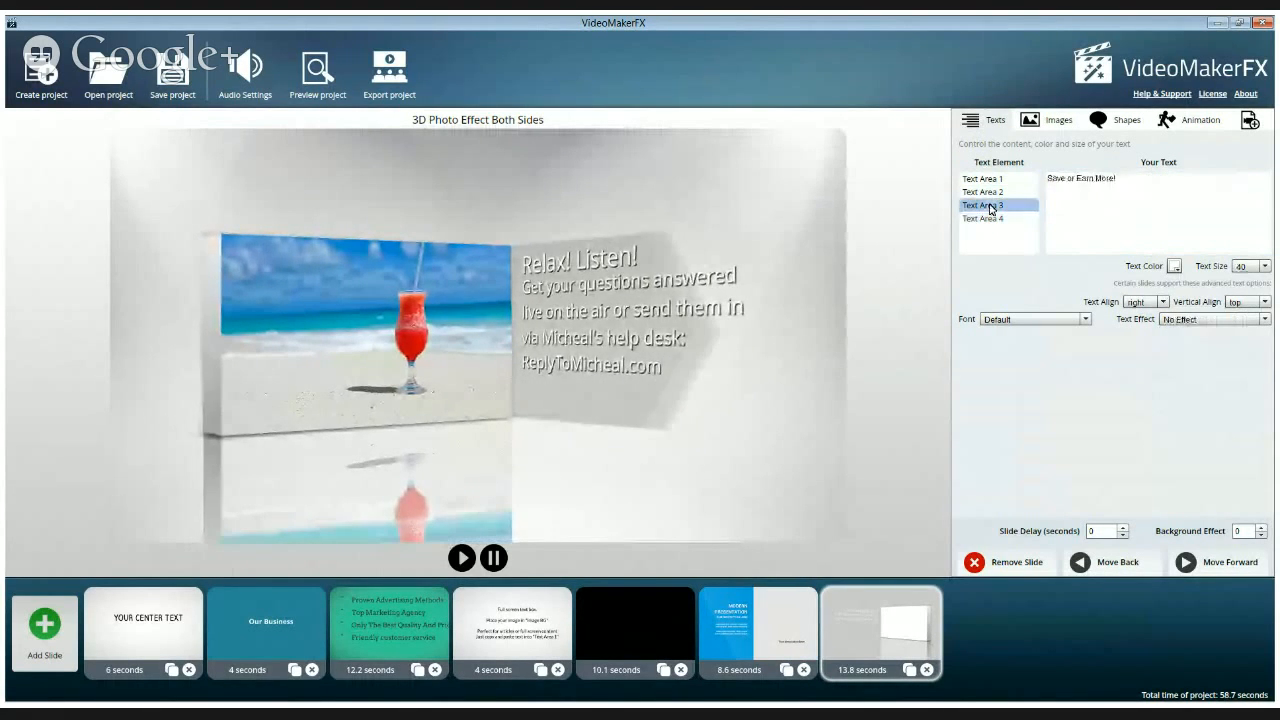
pyautogui.click(1264, 319)
pyautogui.moveTo(1266, 357); pyautogui.dragTo(1266, 392)
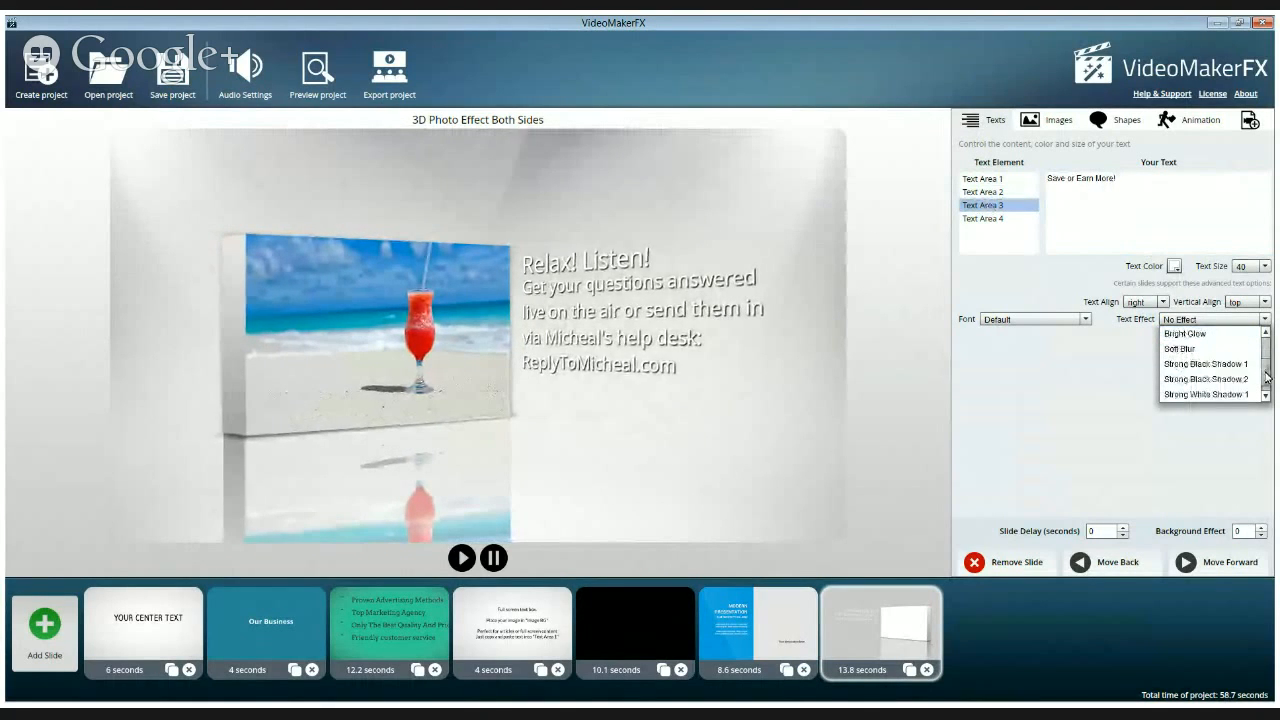
pyautogui.click(1240, 378)
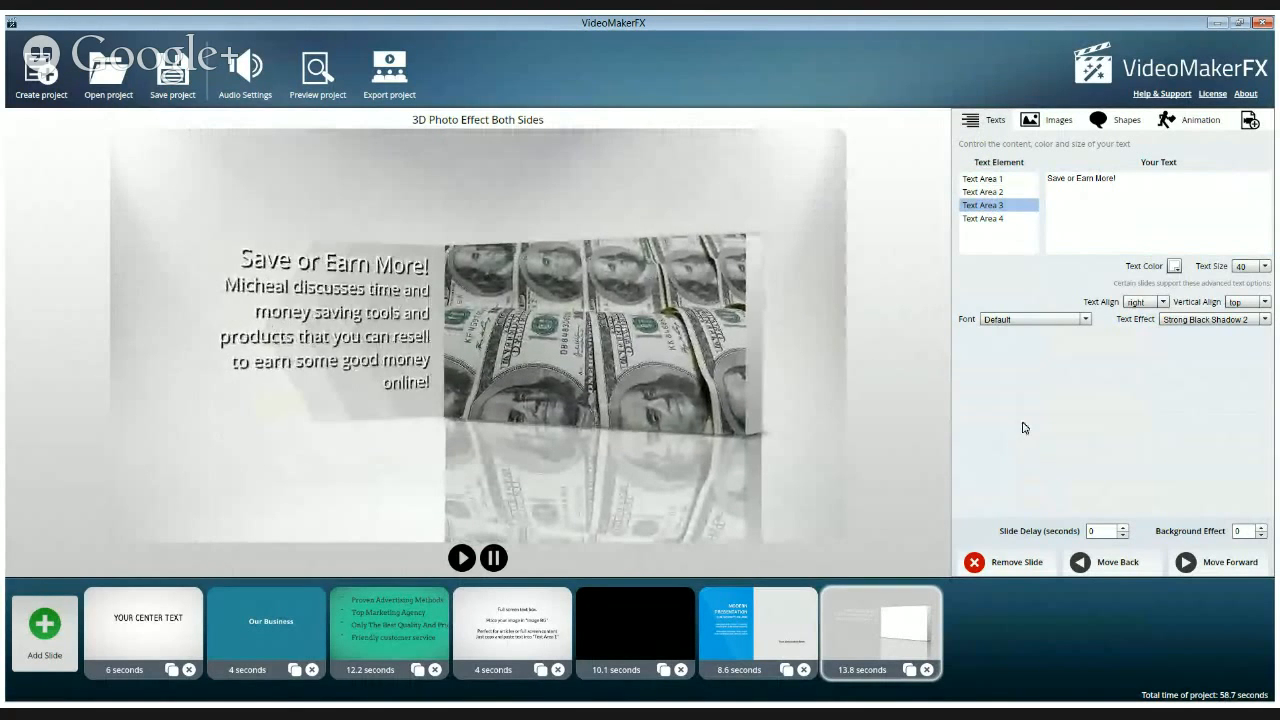
# Set the 3D Photo Effect Both Sides slide's delay to 4 seconds and save the project
pyautogui.click(1122, 527)
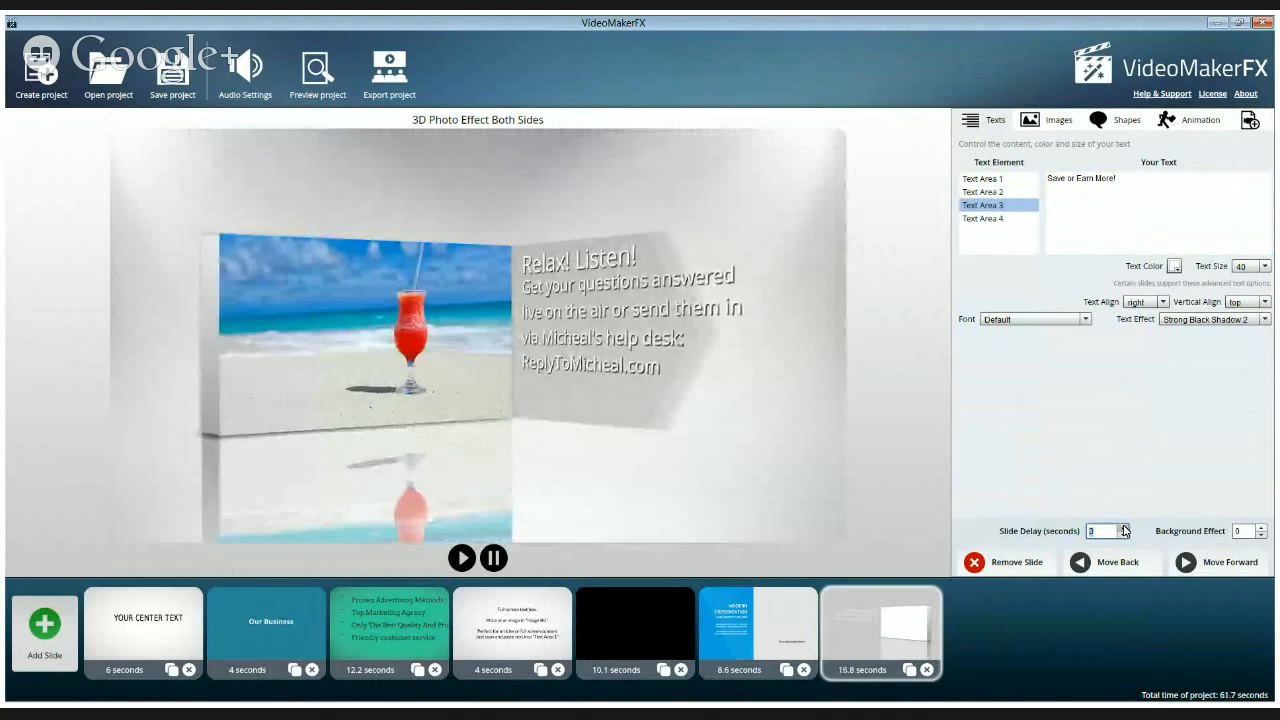
pyautogui.click(1122, 527)
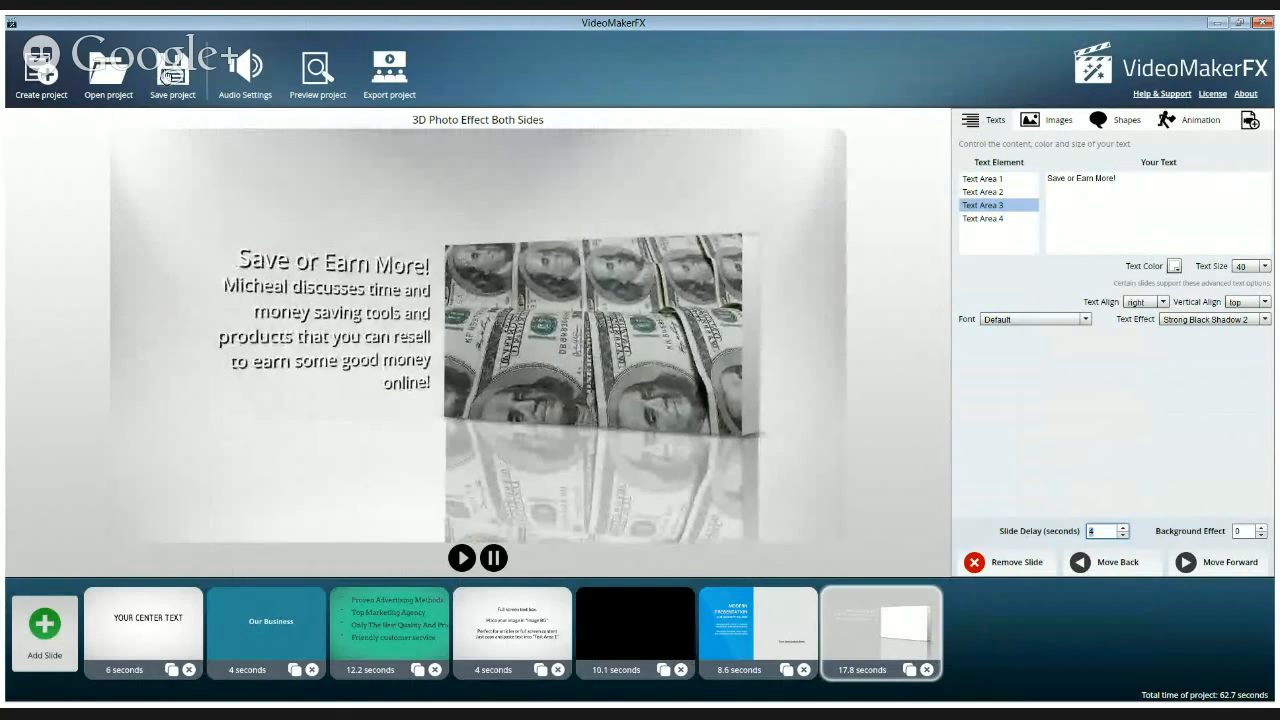
pyautogui.click(170, 80)
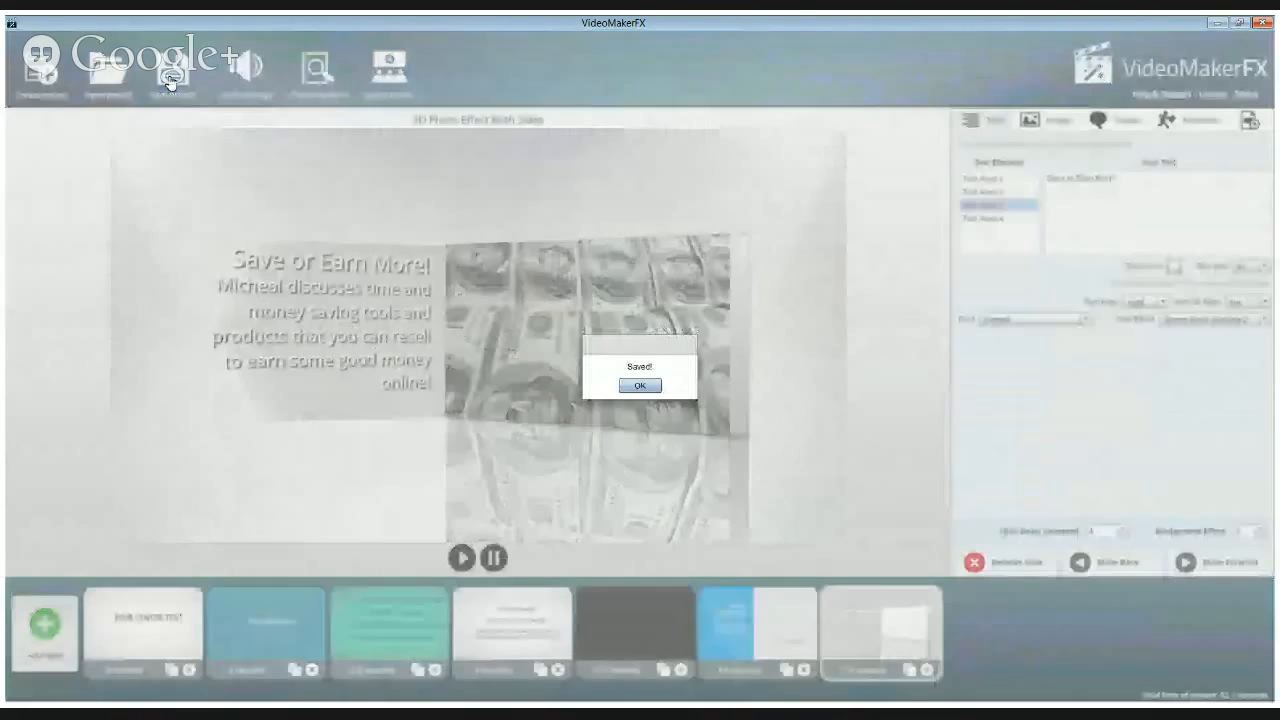
pyautogui.click(639, 385)
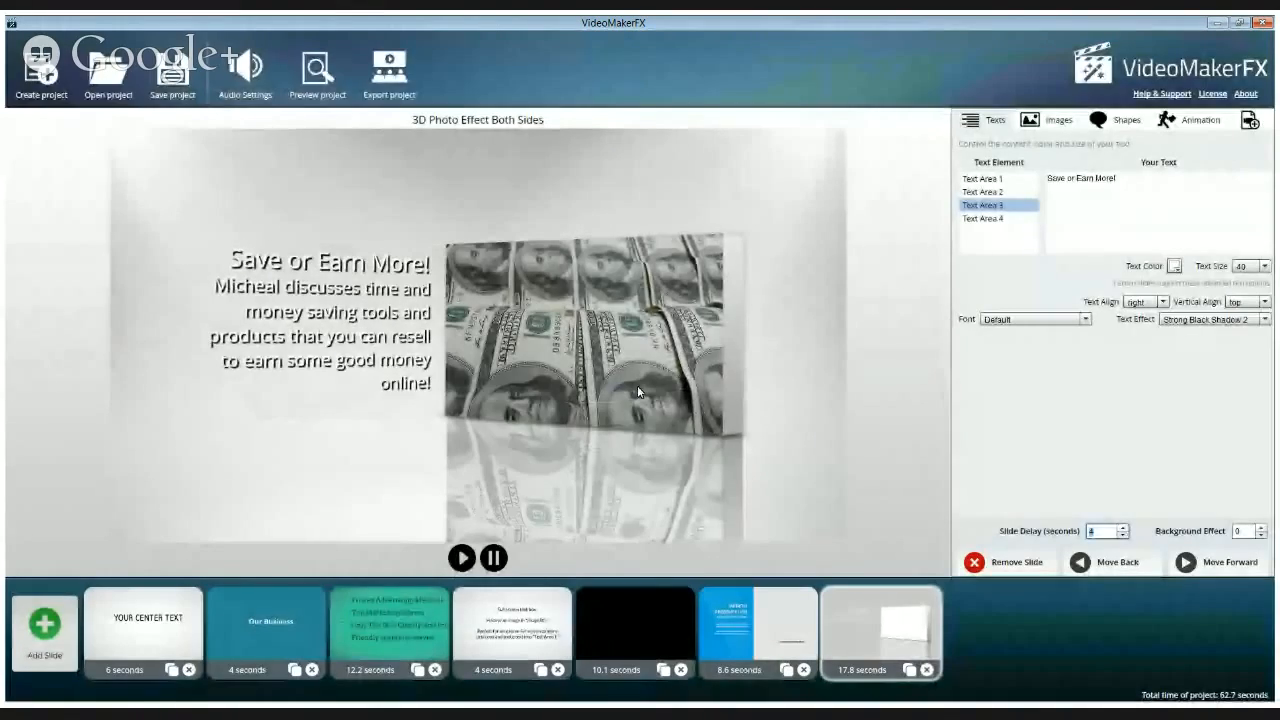
# Open the project's audio settings and enable music for the first track
pyautogui.click(247, 72)
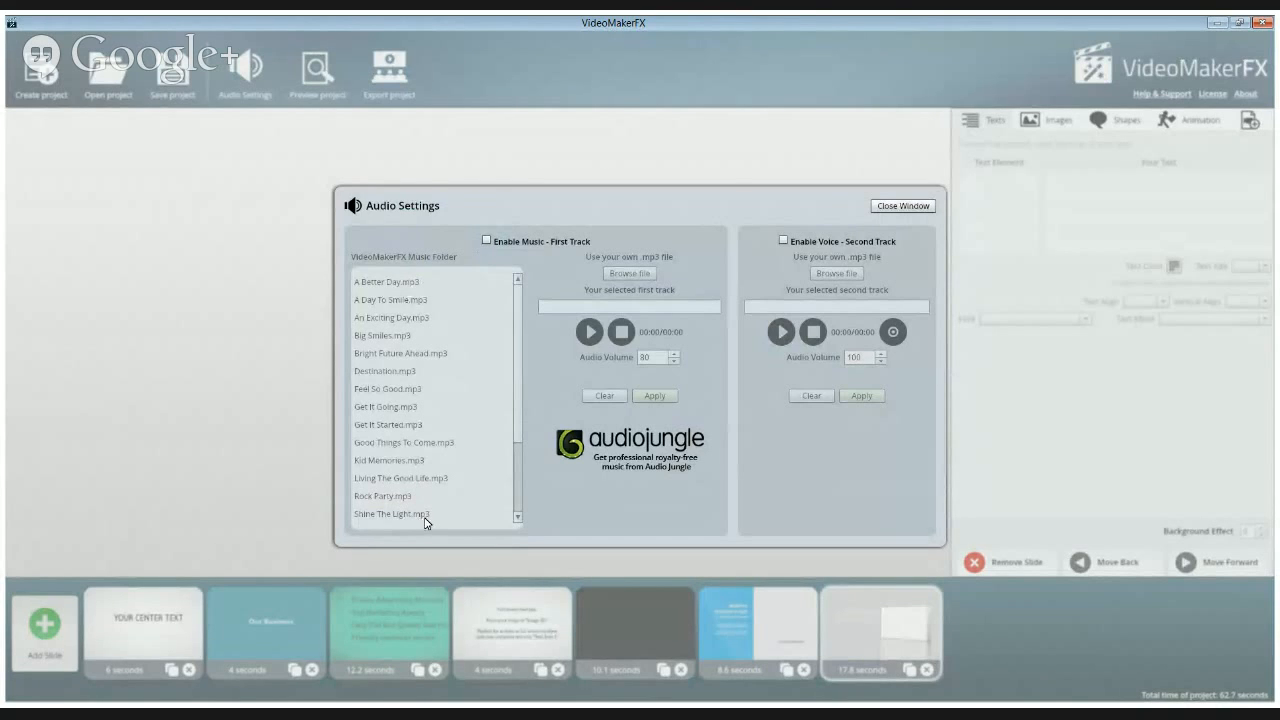
pyautogui.click(487, 242)
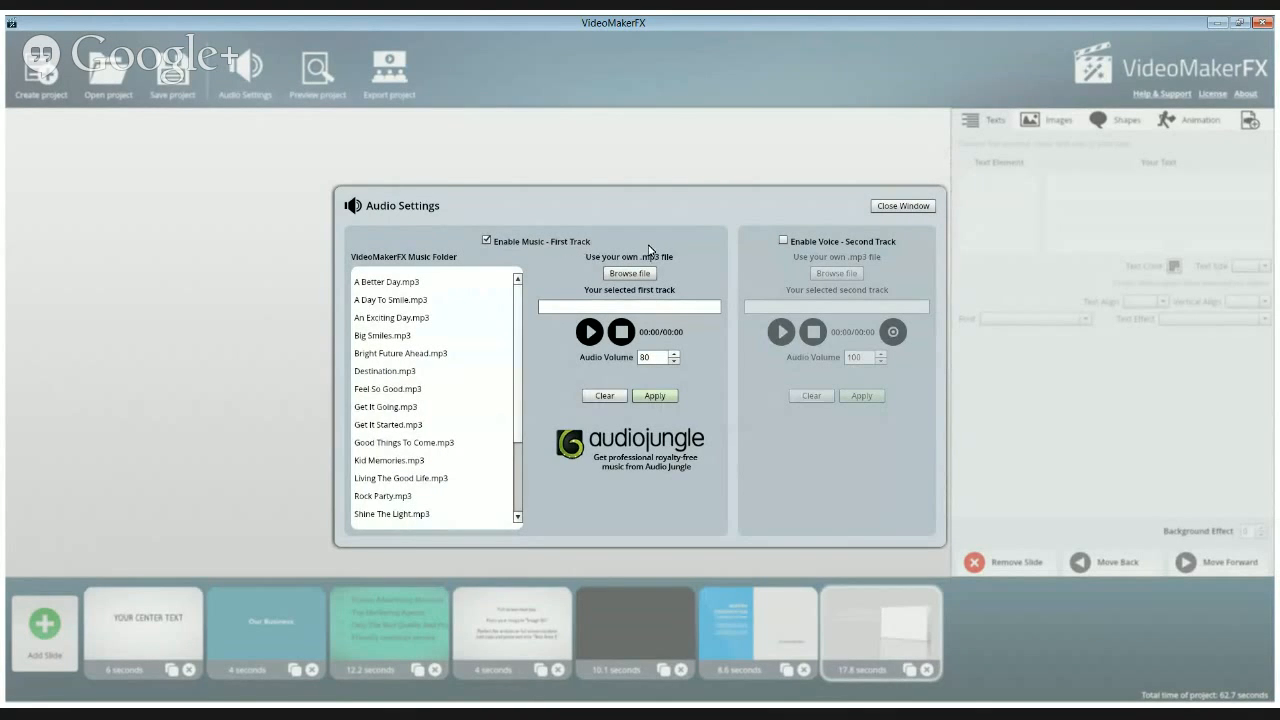
pyautogui.moveTo(519, 318)
pyautogui.mouseDown()
pyautogui.moveTo(508, 446)
pyautogui.moveTo(520, 305)
pyautogui.mouseUp()
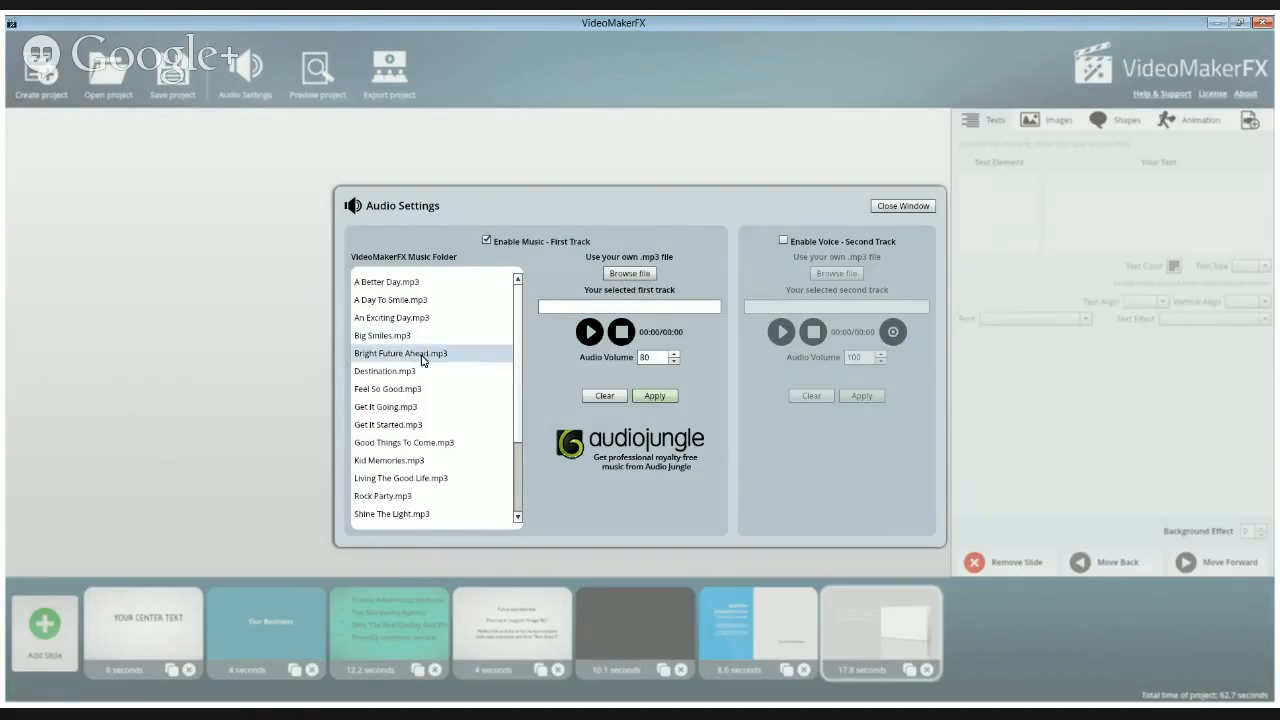
# Audition Bright Future Ahead.mp3 from the VideoMakerFX music folder as the first track
pyautogui.click(476, 354)
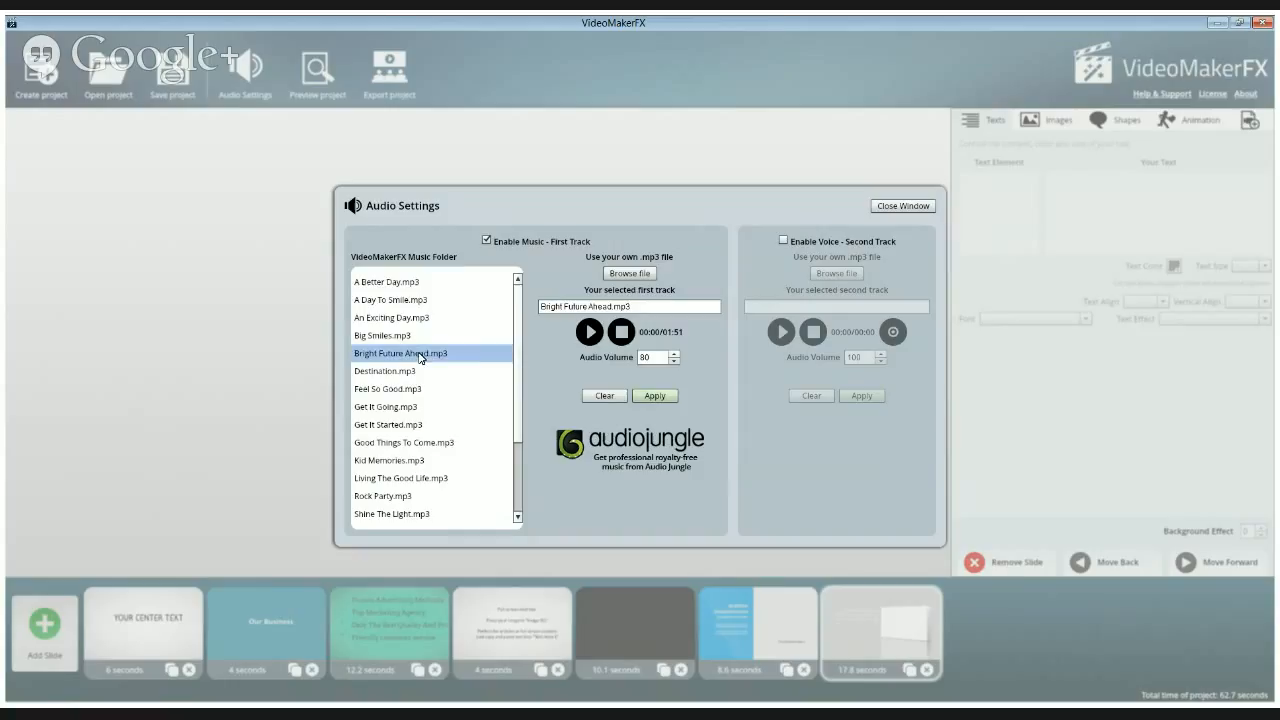
pyautogui.click(588, 333)
pyautogui.click(622, 334)
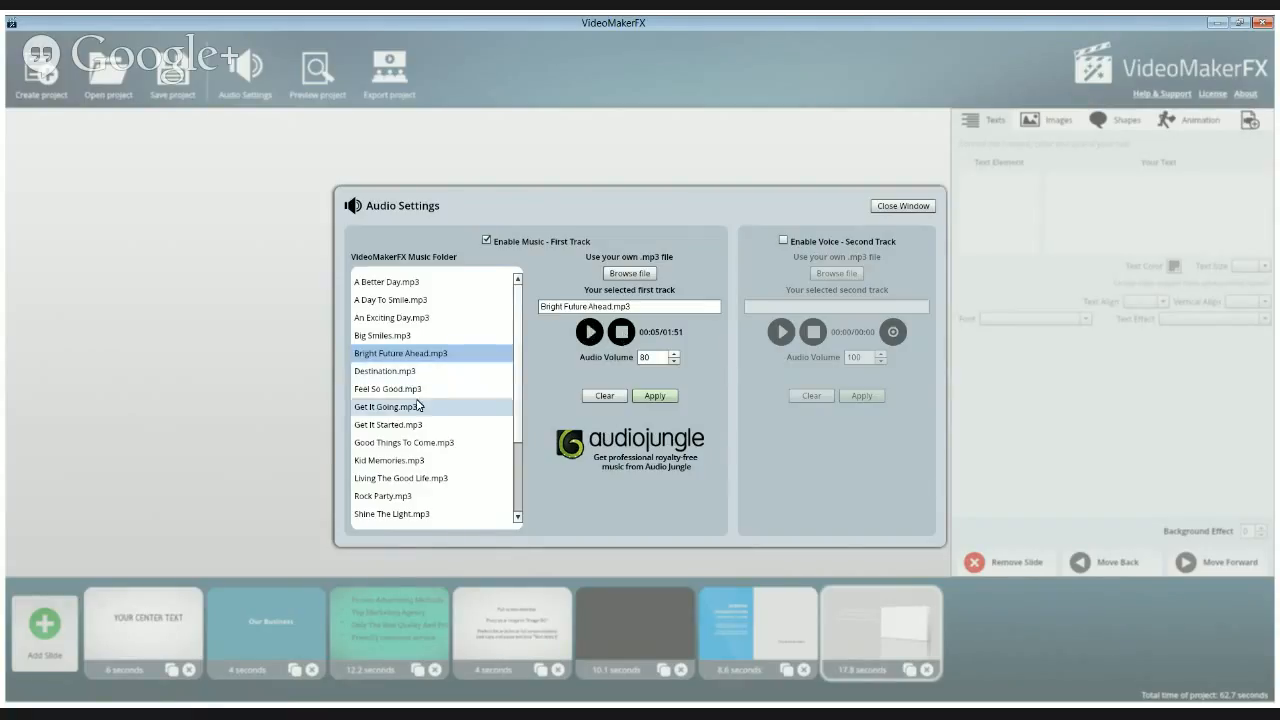
# Browse other supplied music tracks, such as Get It Going, Rock Party and An Exciting Day, and audition Big Smiles.mp3
pyautogui.click(380, 408)
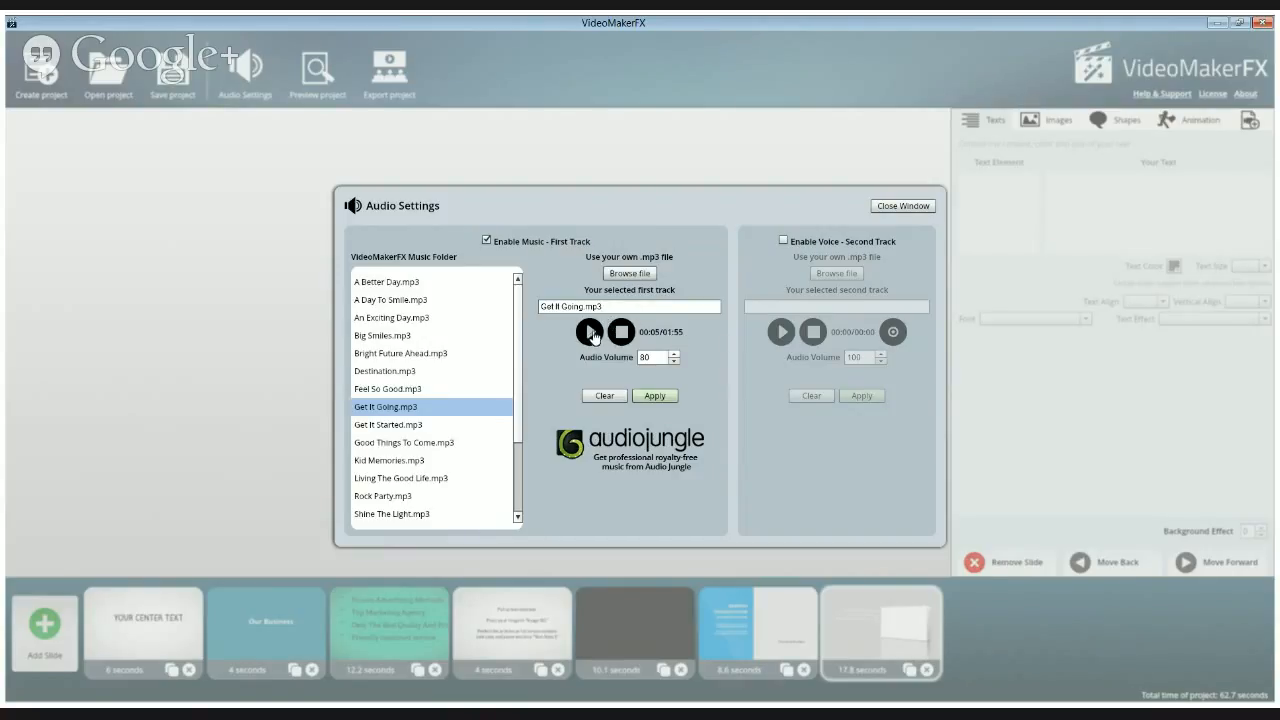
pyautogui.click(368, 426)
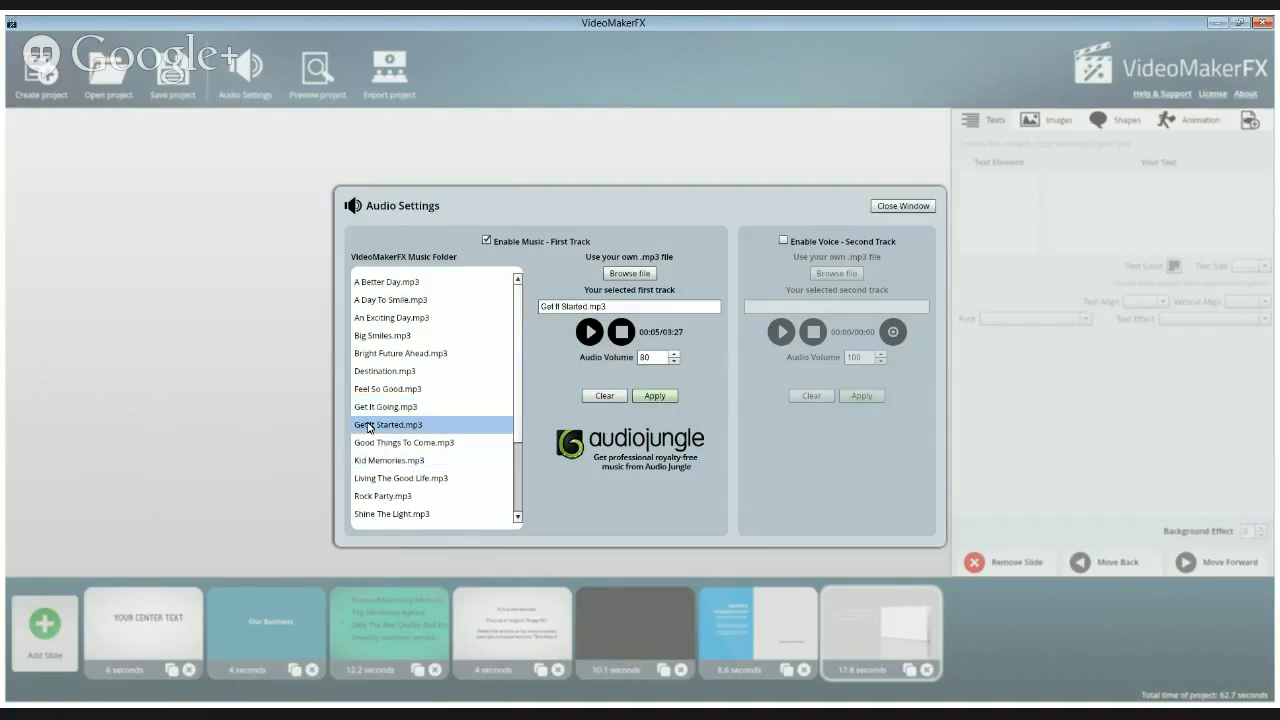
pyautogui.click(376, 390)
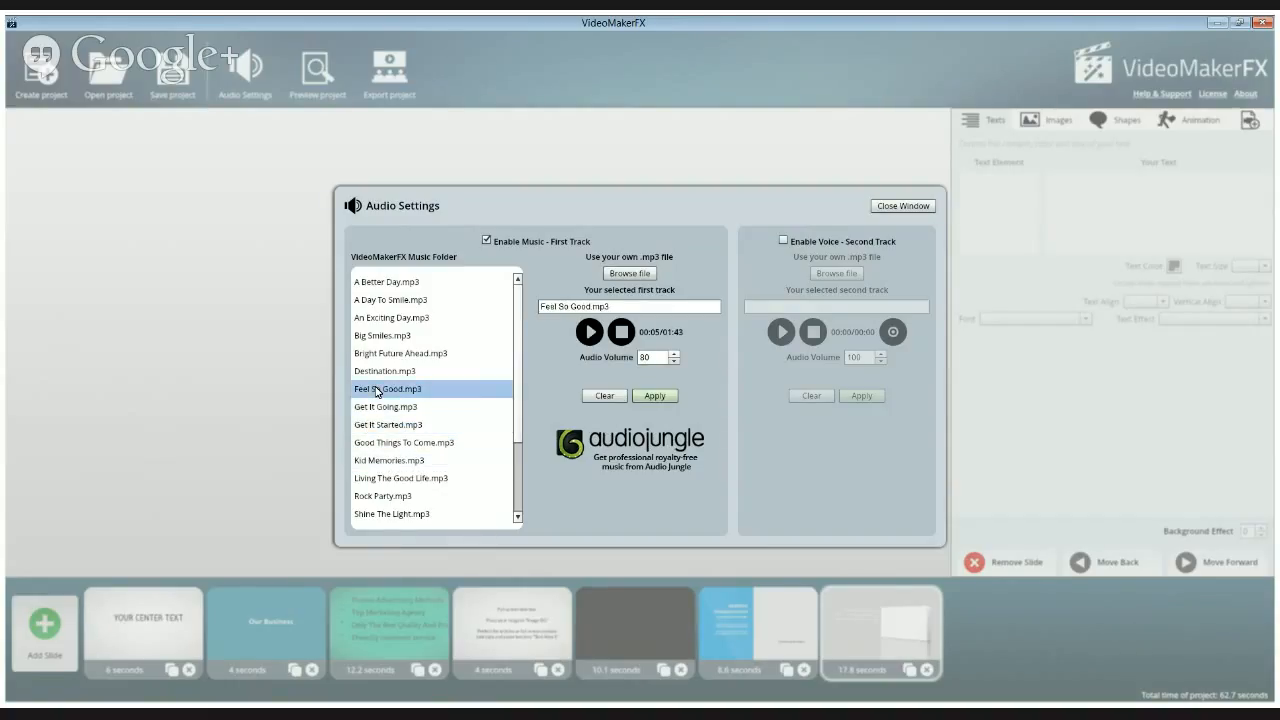
pyautogui.click(380, 480)
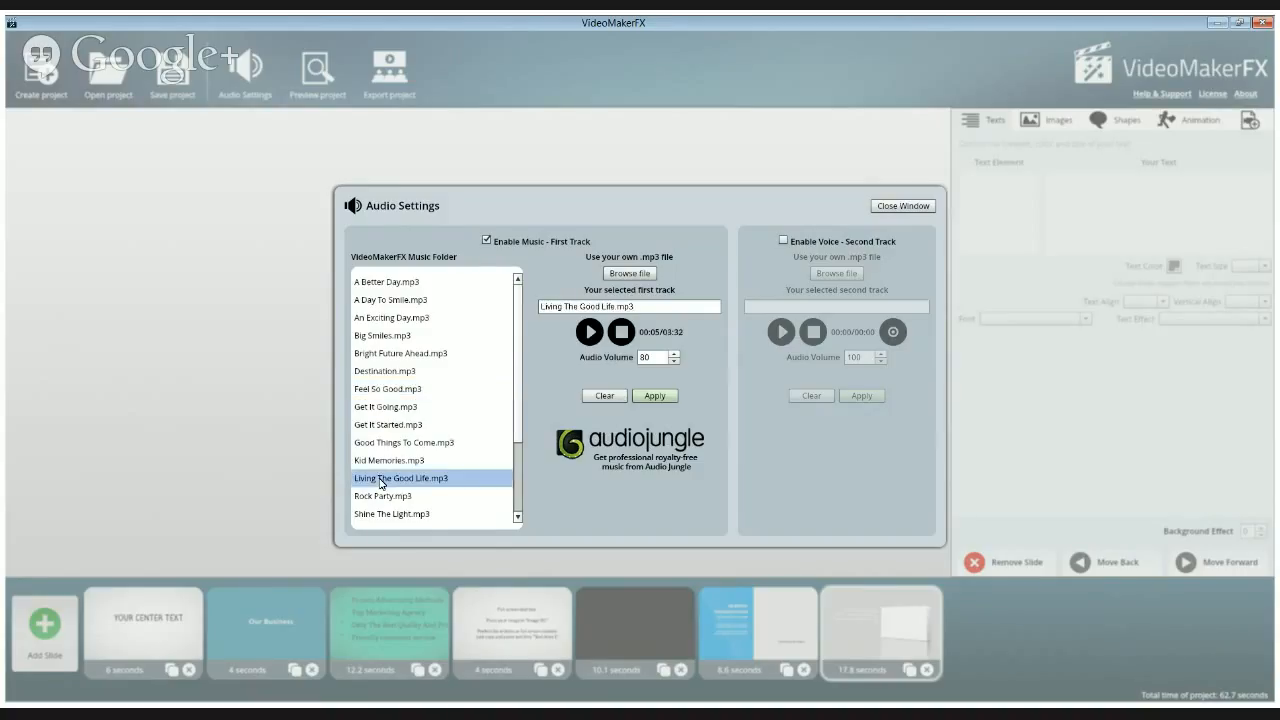
pyautogui.click(380, 497)
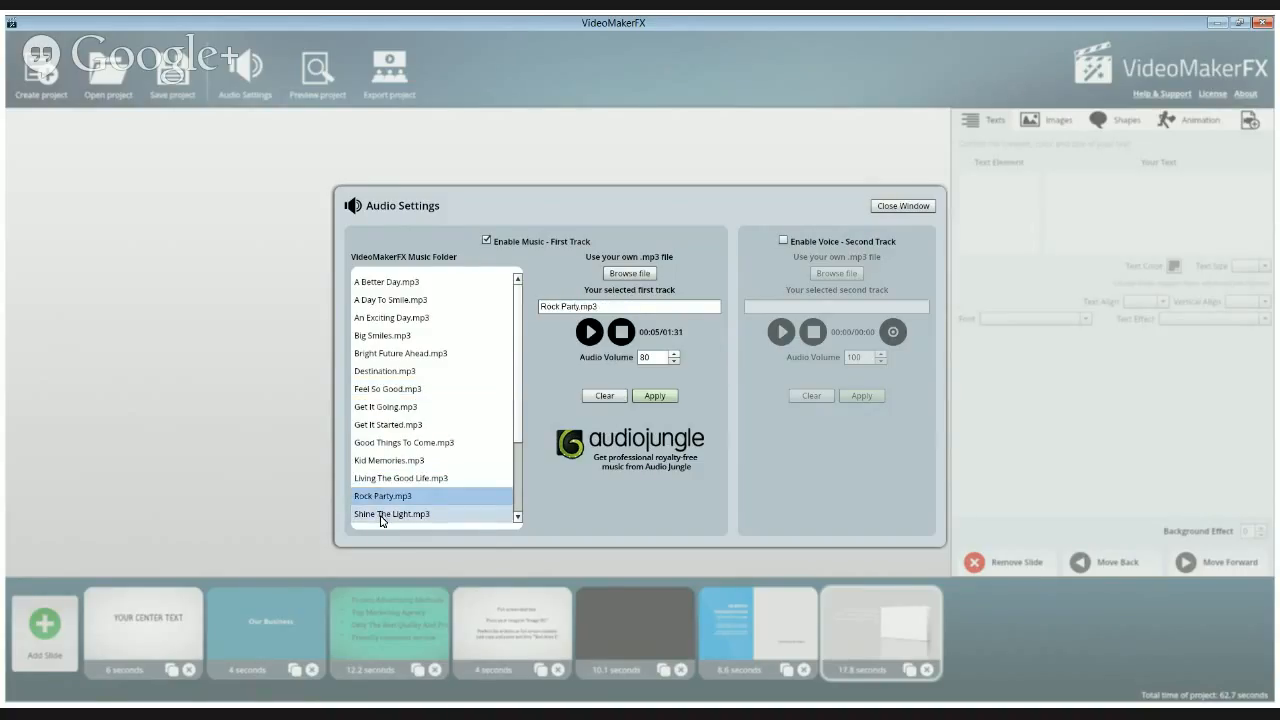
pyautogui.click(380, 516)
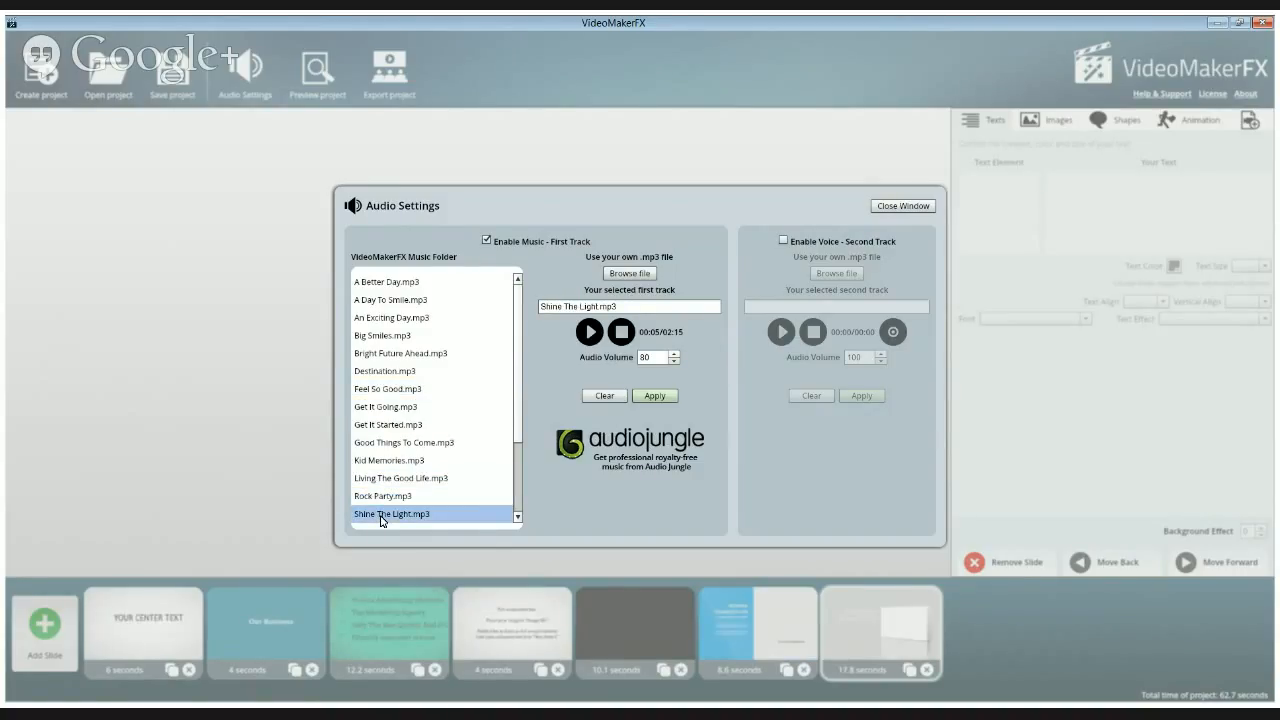
pyautogui.click(382, 283)
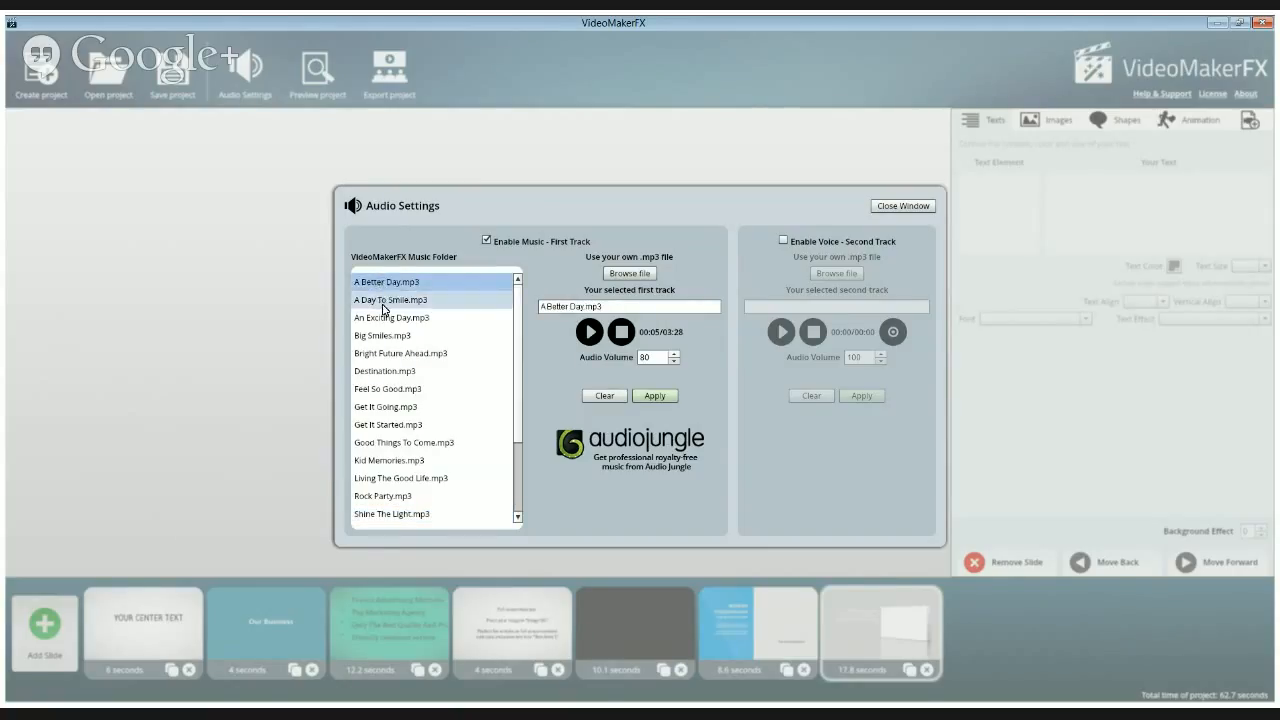
pyautogui.click(383, 302)
pyautogui.click(383, 318)
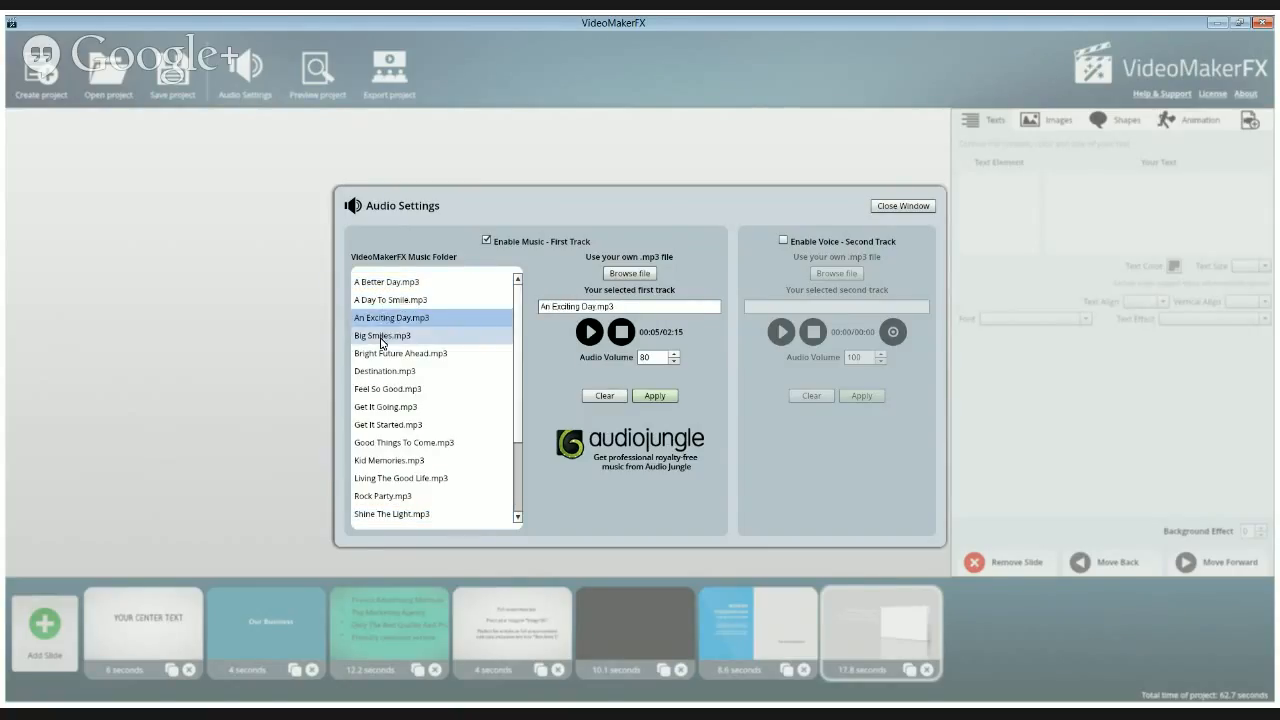
pyautogui.click(381, 338)
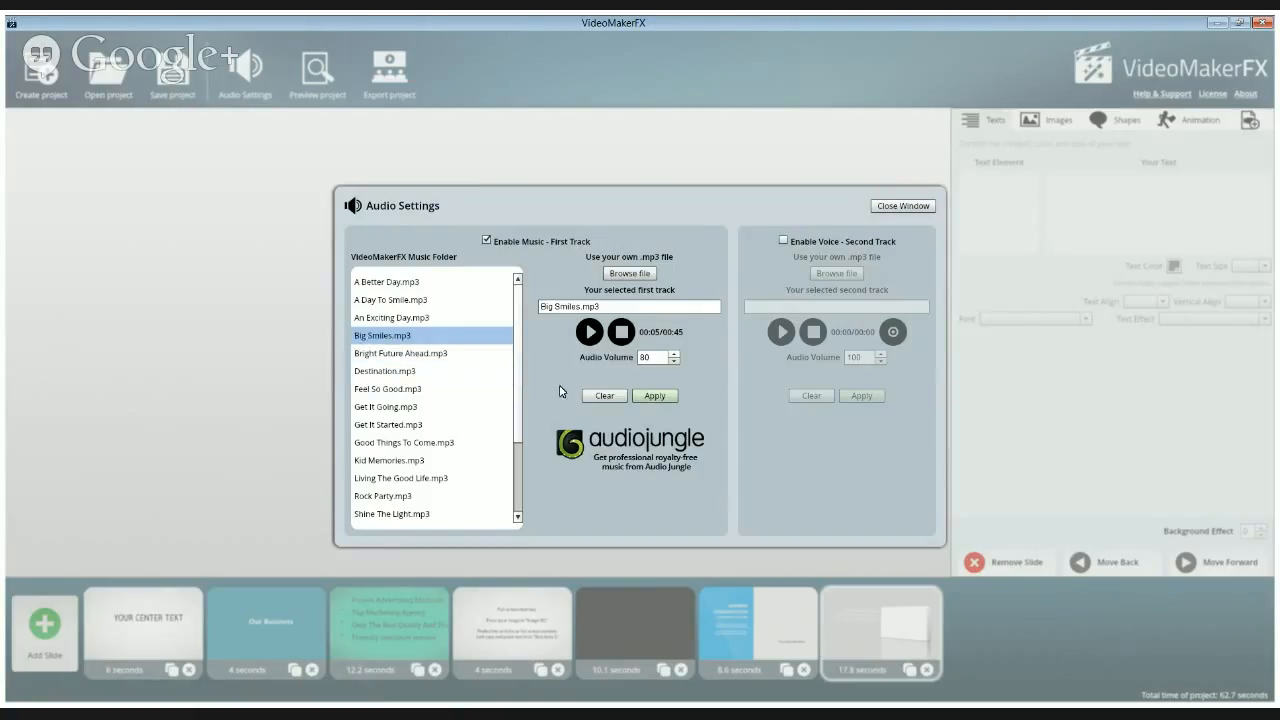
pyautogui.click(589, 333)
pyautogui.click(592, 334)
# Load the custom file Bluesy Acid.mp3 as the first music track, listen to it and apply it
pyautogui.click(627, 276)
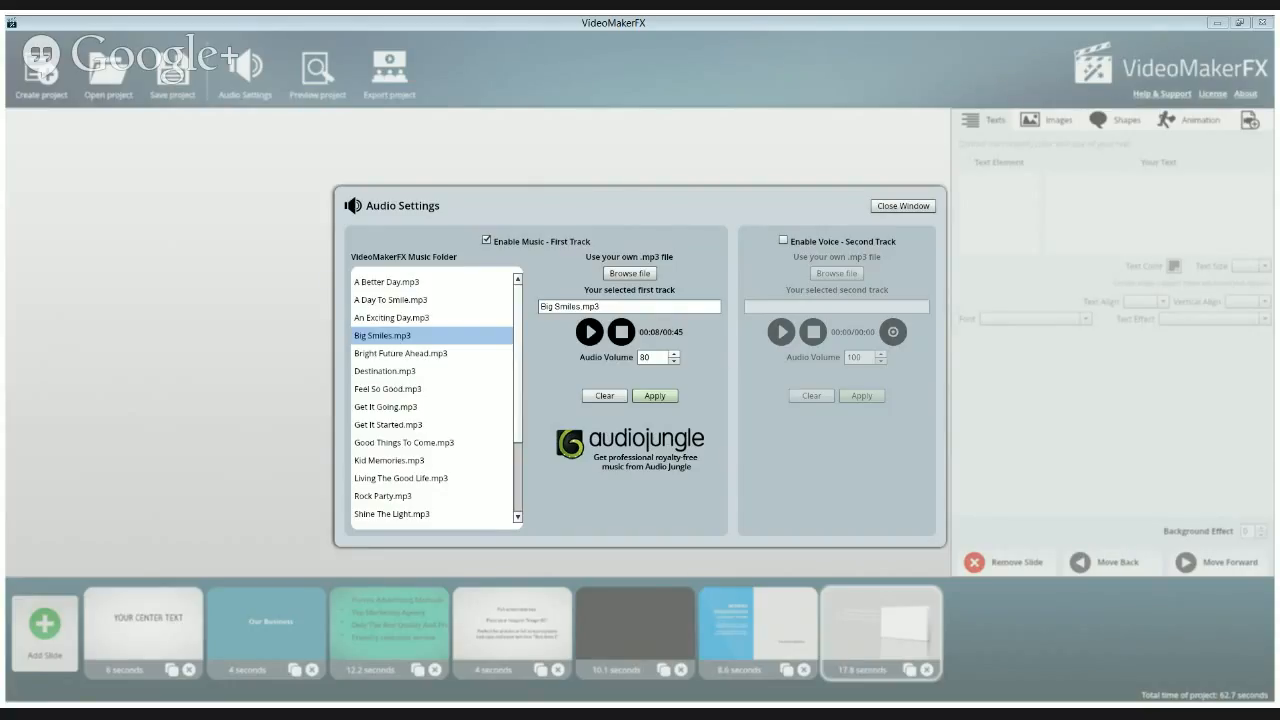
pyautogui.click(586, 538)
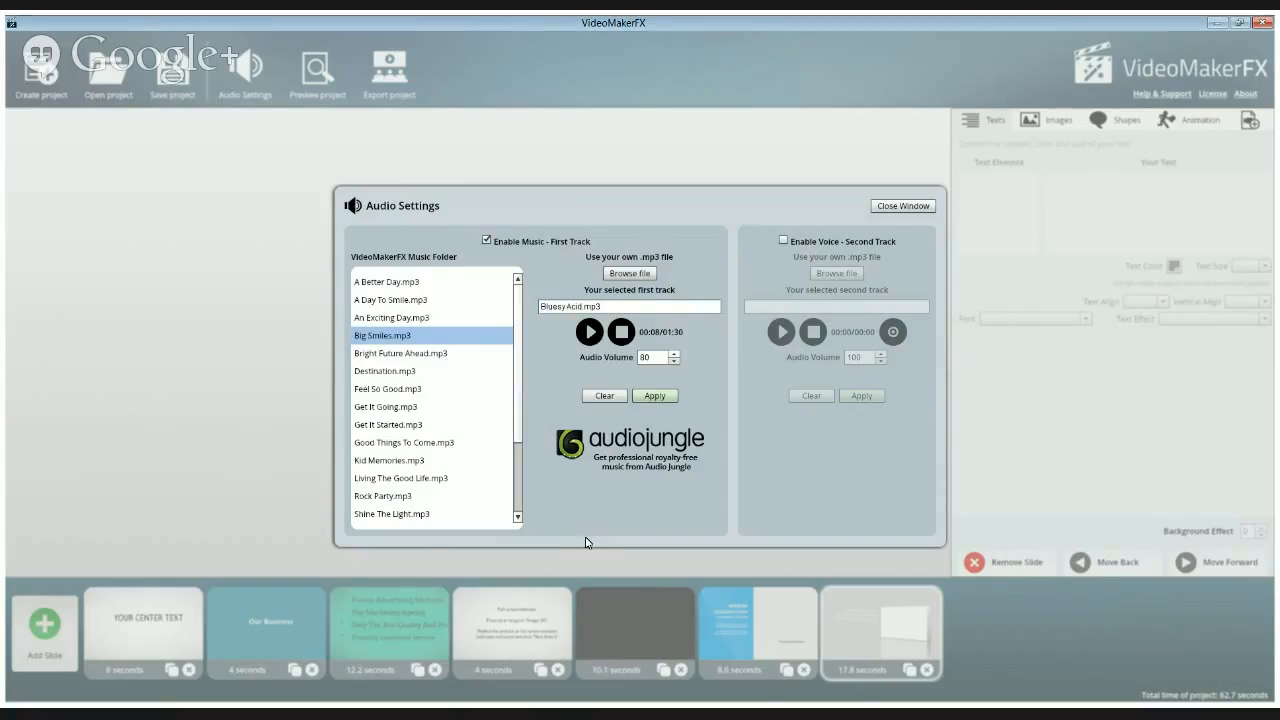
pyautogui.click(589, 332)
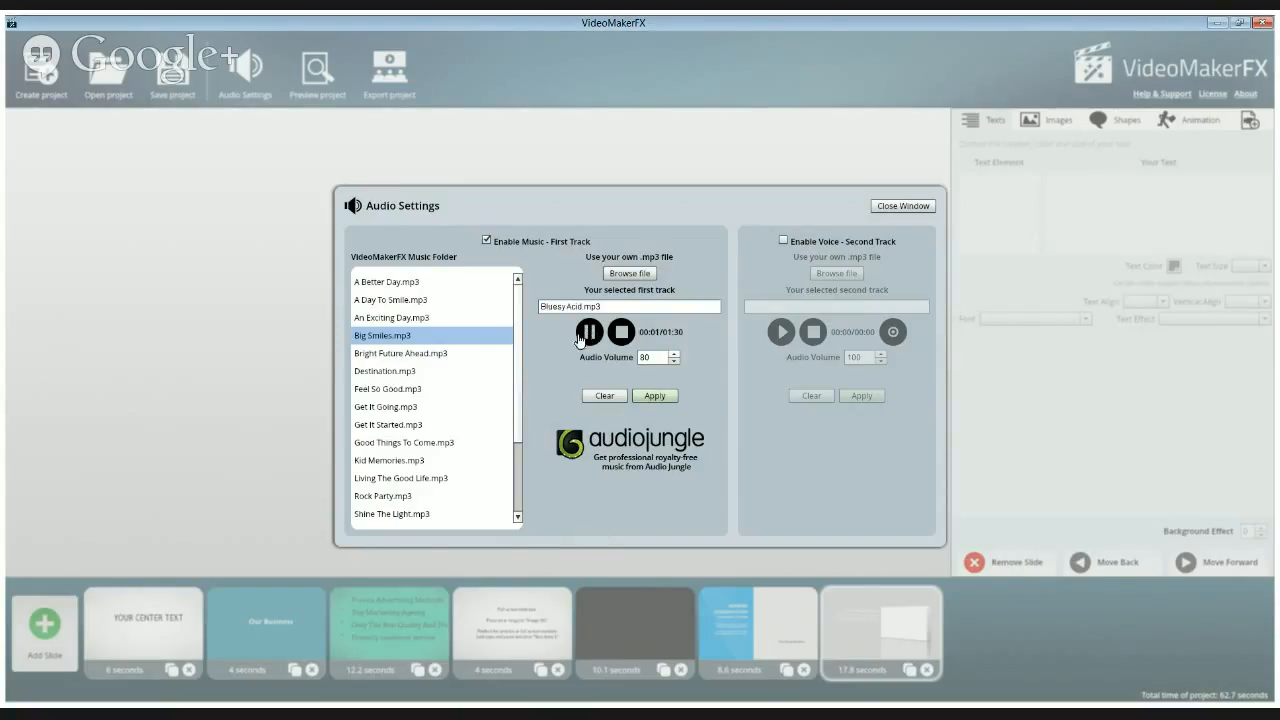
pyautogui.click(655, 397)
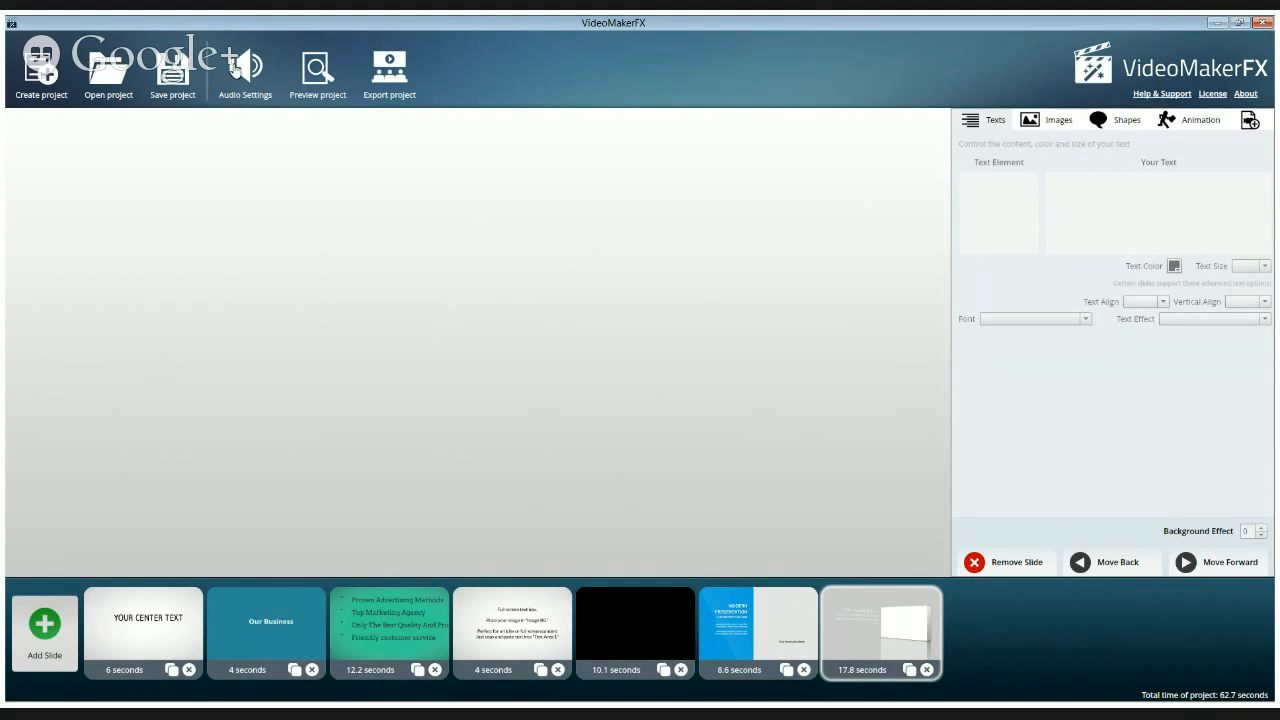
# Enable voice for the second track in the audio settings and open the voice recorder
pyautogui.click(235, 68)
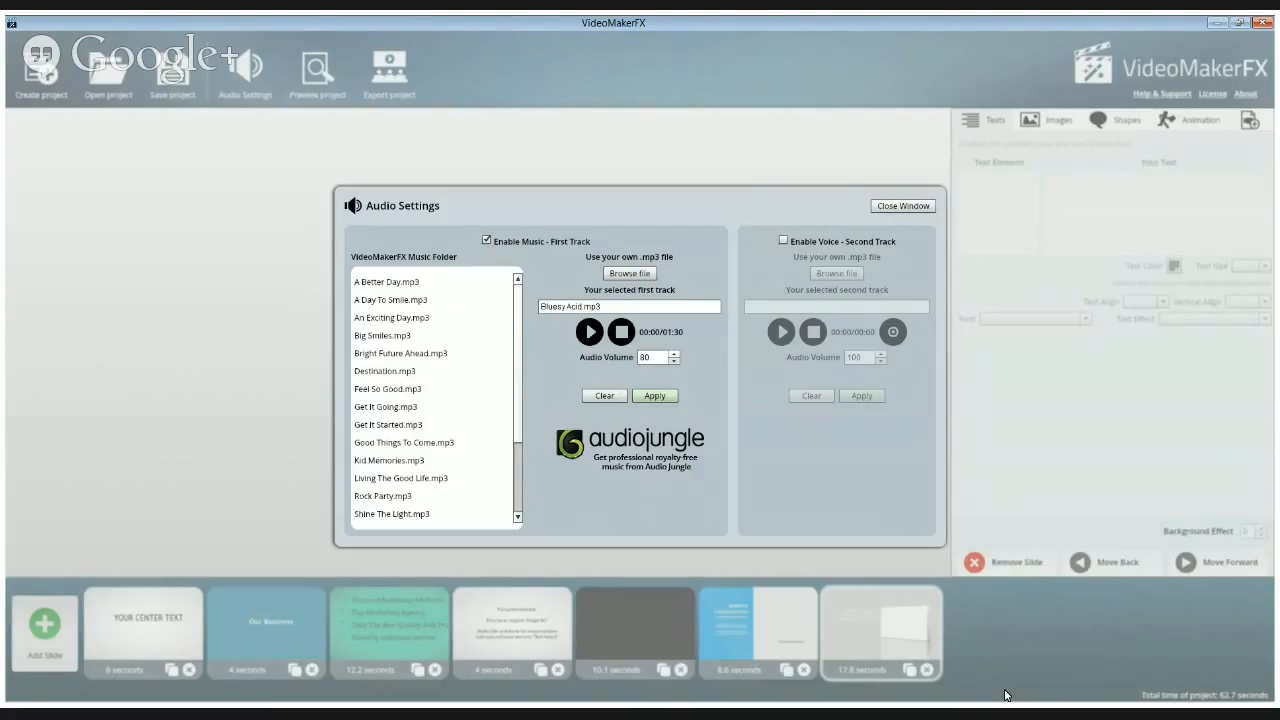
pyautogui.click(784, 242)
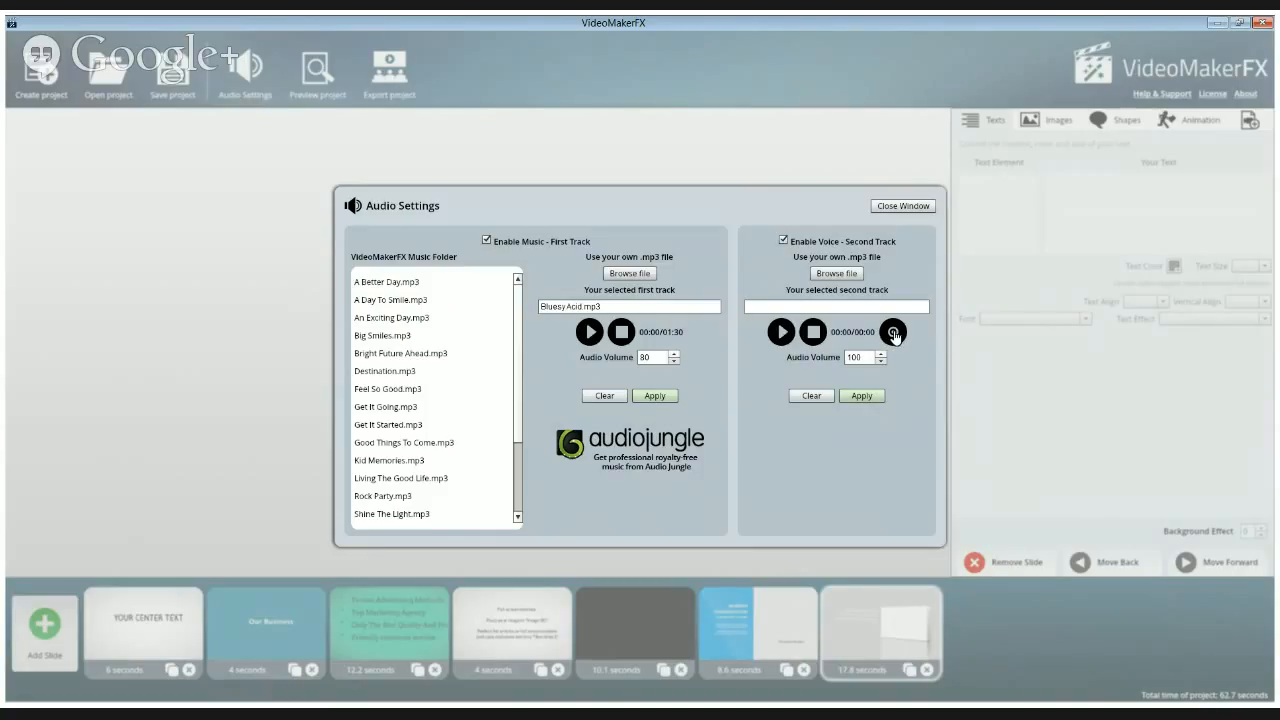
pyautogui.click(893, 334)
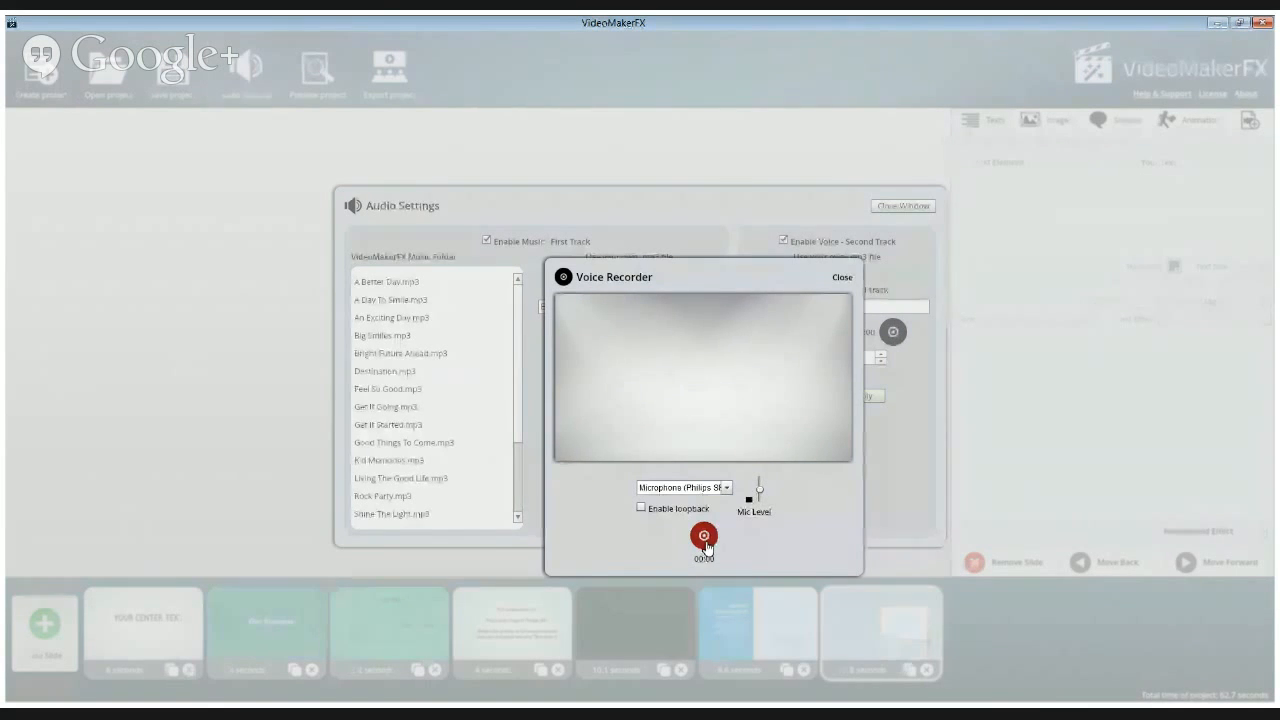
# Choose the IDT microphone, adjust its mic level and record a voice-over for the second track
pyautogui.click(727, 488)
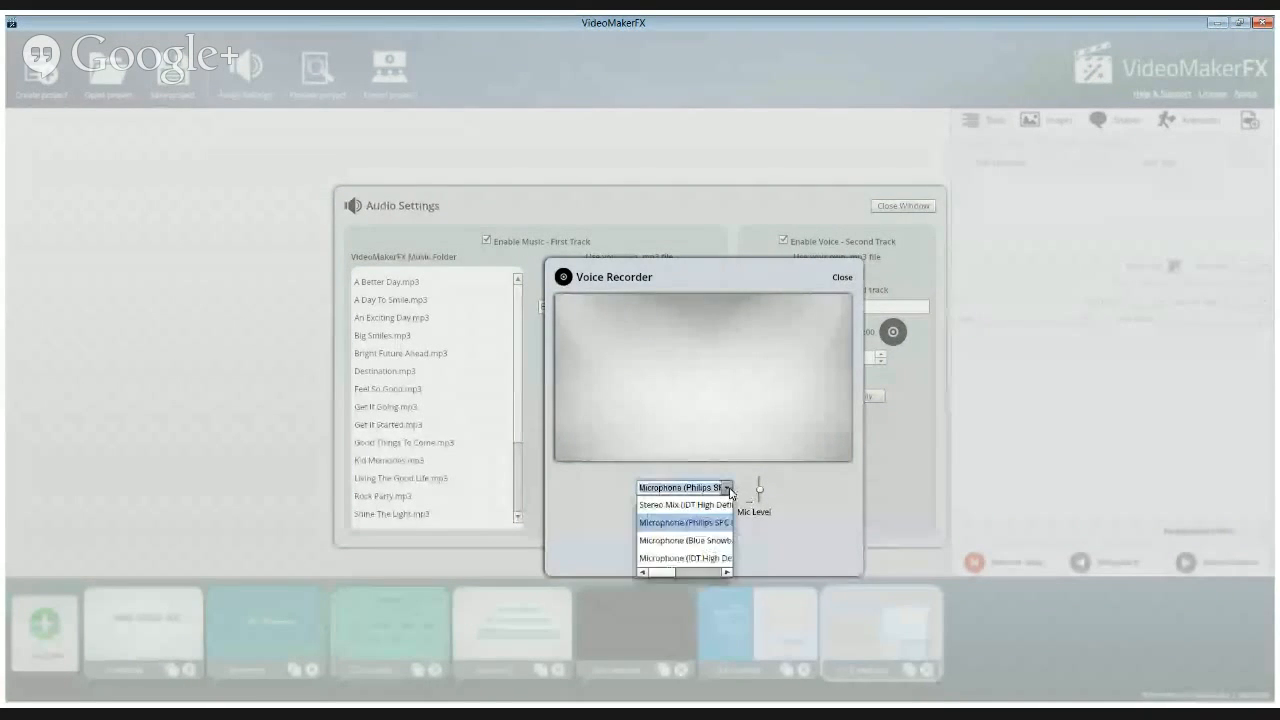
pyautogui.click(670, 559)
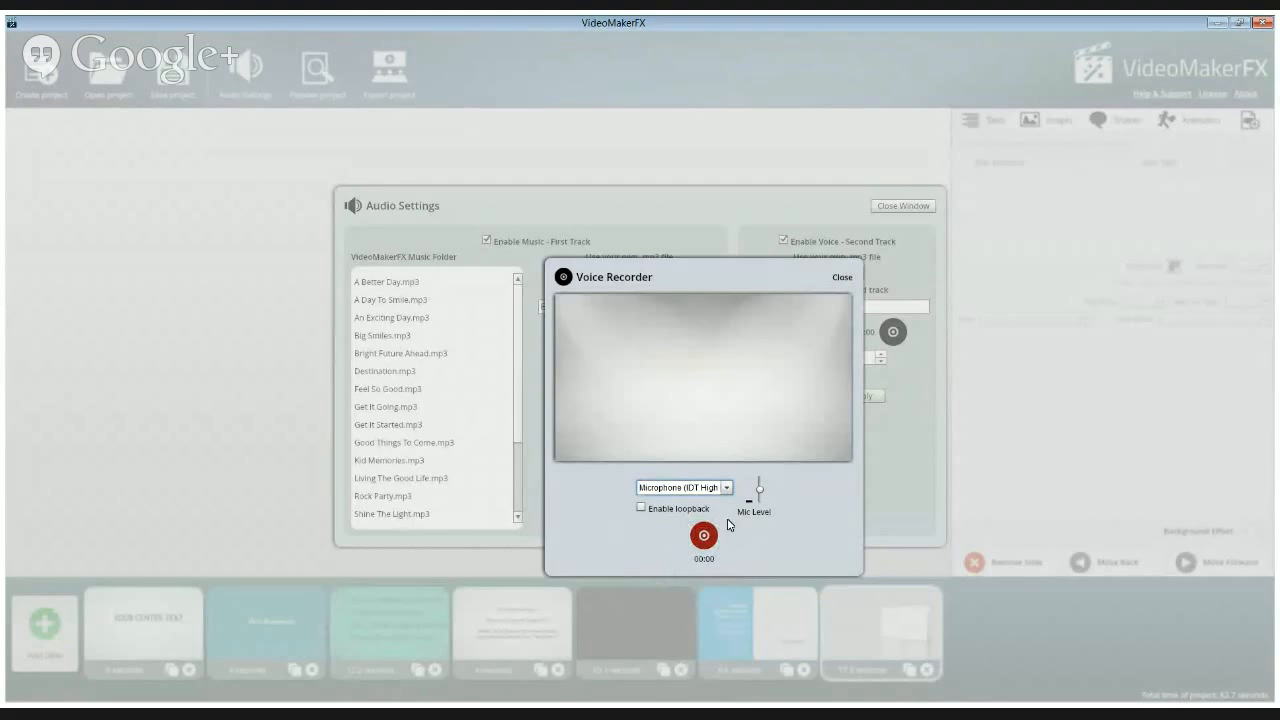
pyautogui.click(760, 488)
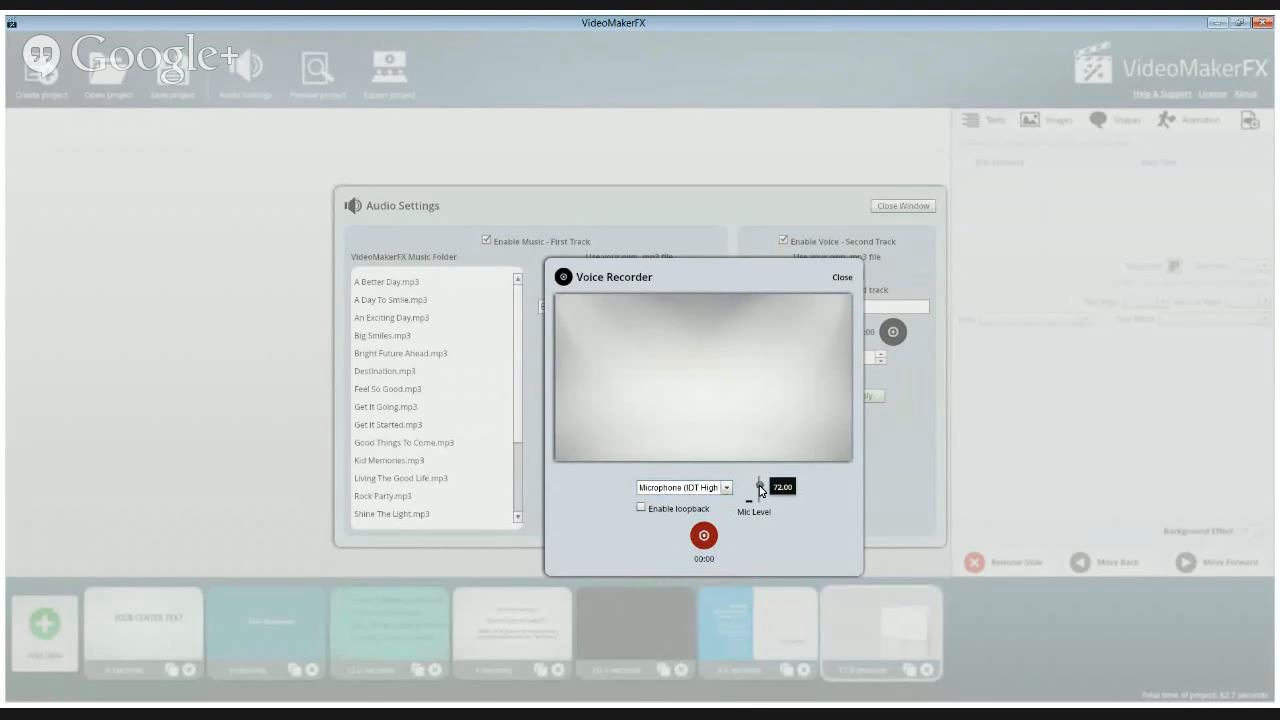
pyautogui.moveTo(760, 489); pyautogui.dragTo(762, 486)
pyautogui.click(704, 538)
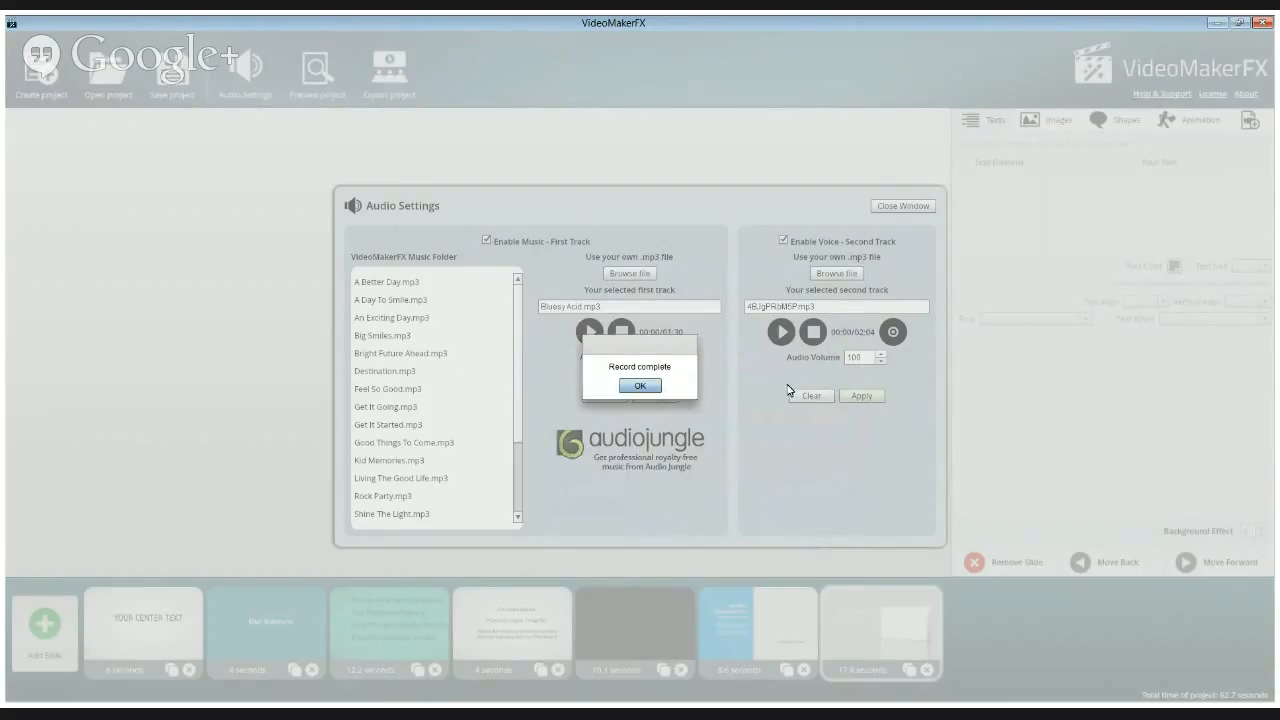
pyautogui.click(638, 387)
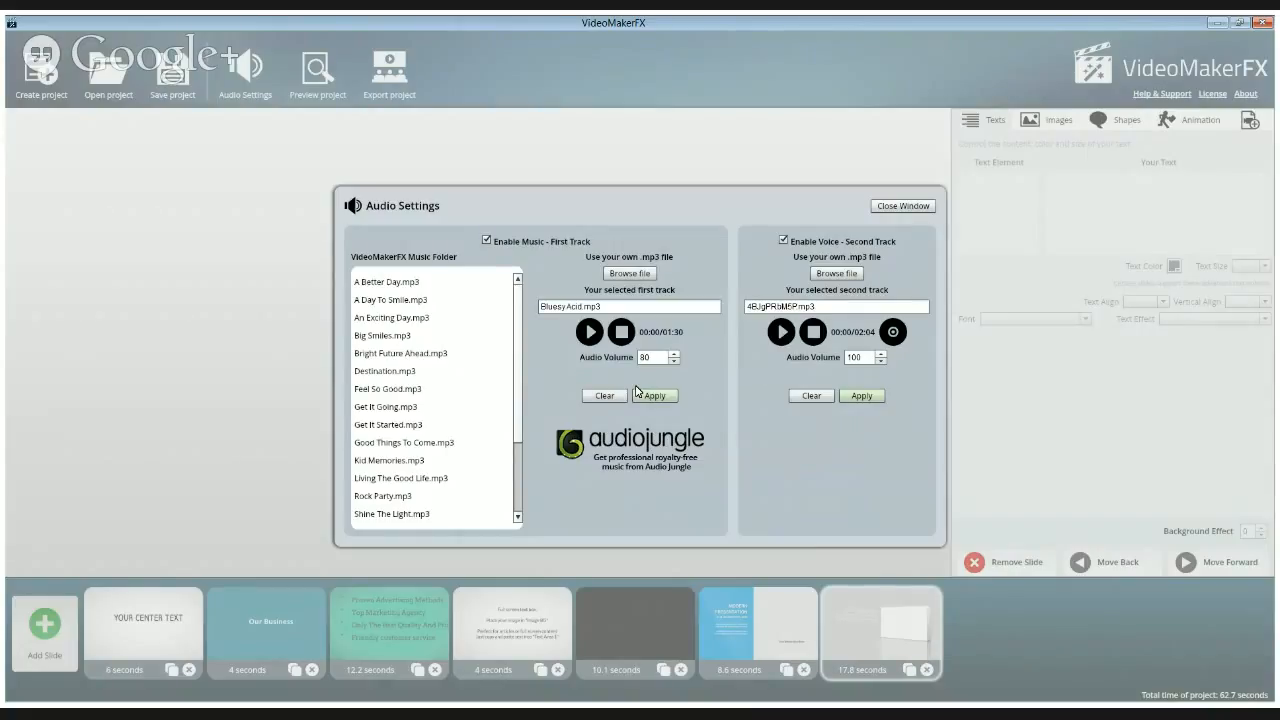
# Play back the recorded voice-over and apply it as the second track
pyautogui.click(781, 331)
pyautogui.click(814, 335)
pyautogui.click(862, 396)
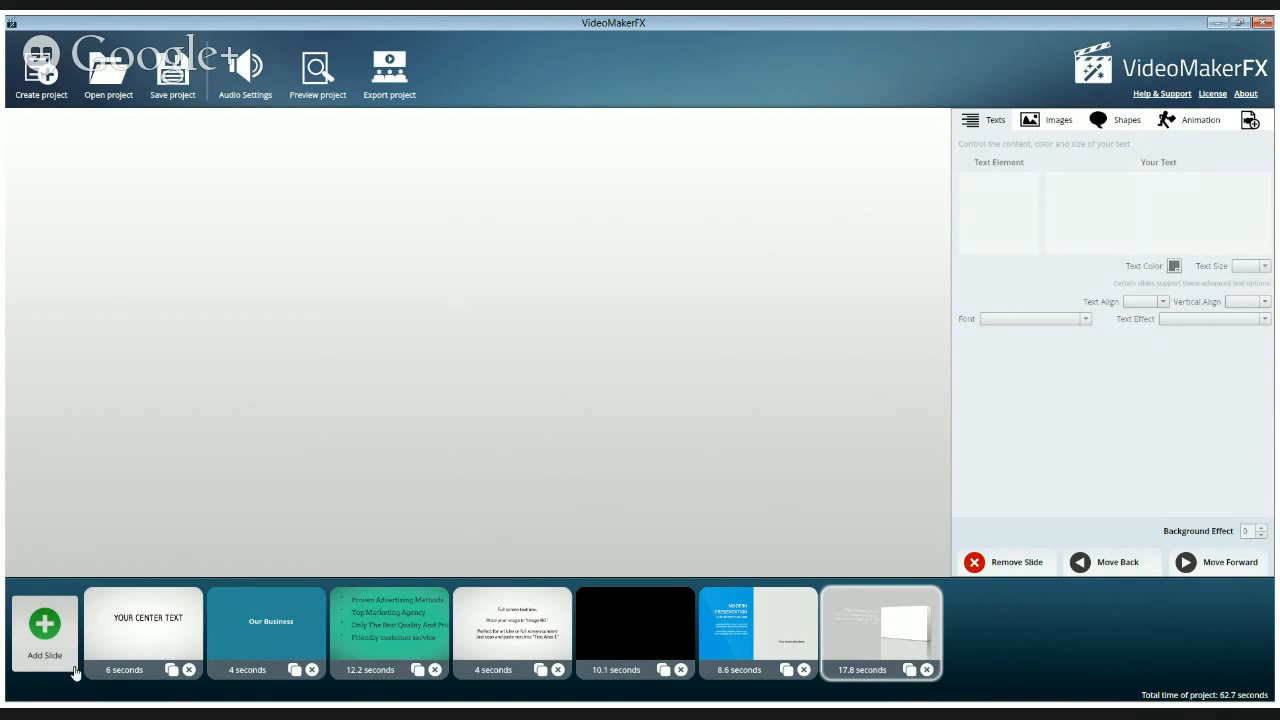
# Add a Whiteboard - Hand Drawing 10 SEC slide from the -ESSENTIALS - Whiteboard I theme to the project
pyautogui.click(45, 628)
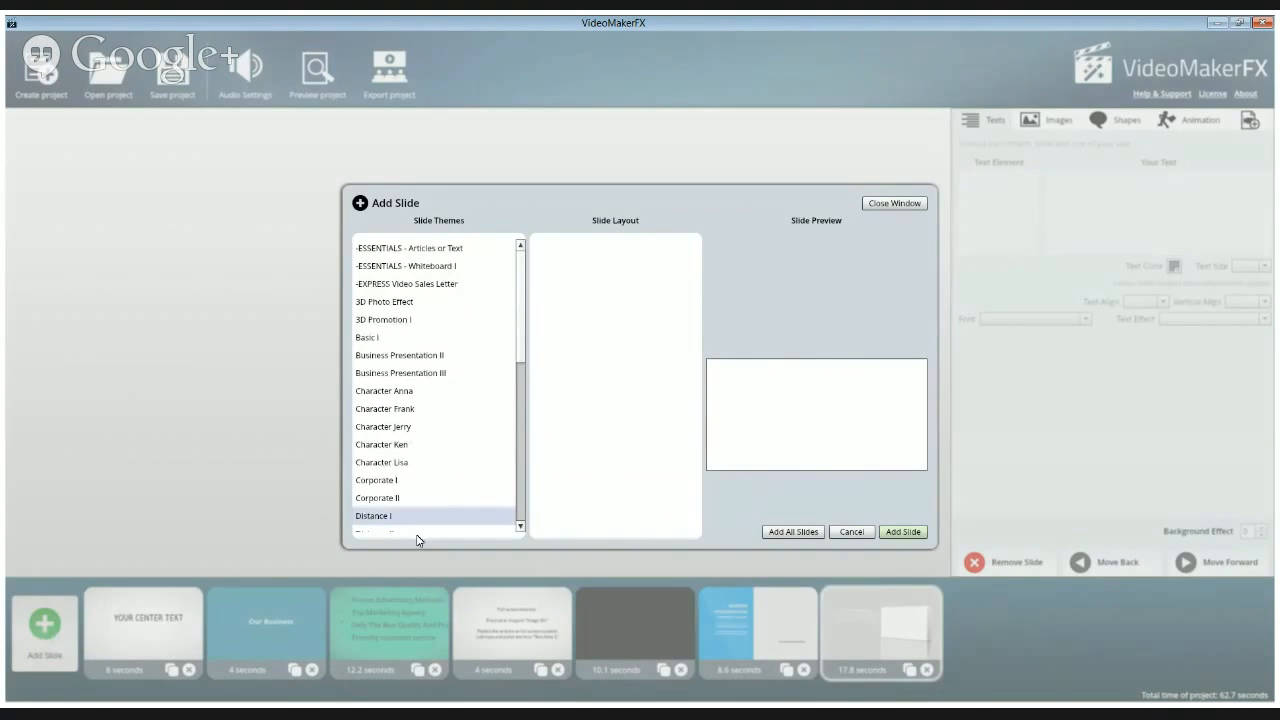
pyautogui.click(400, 267)
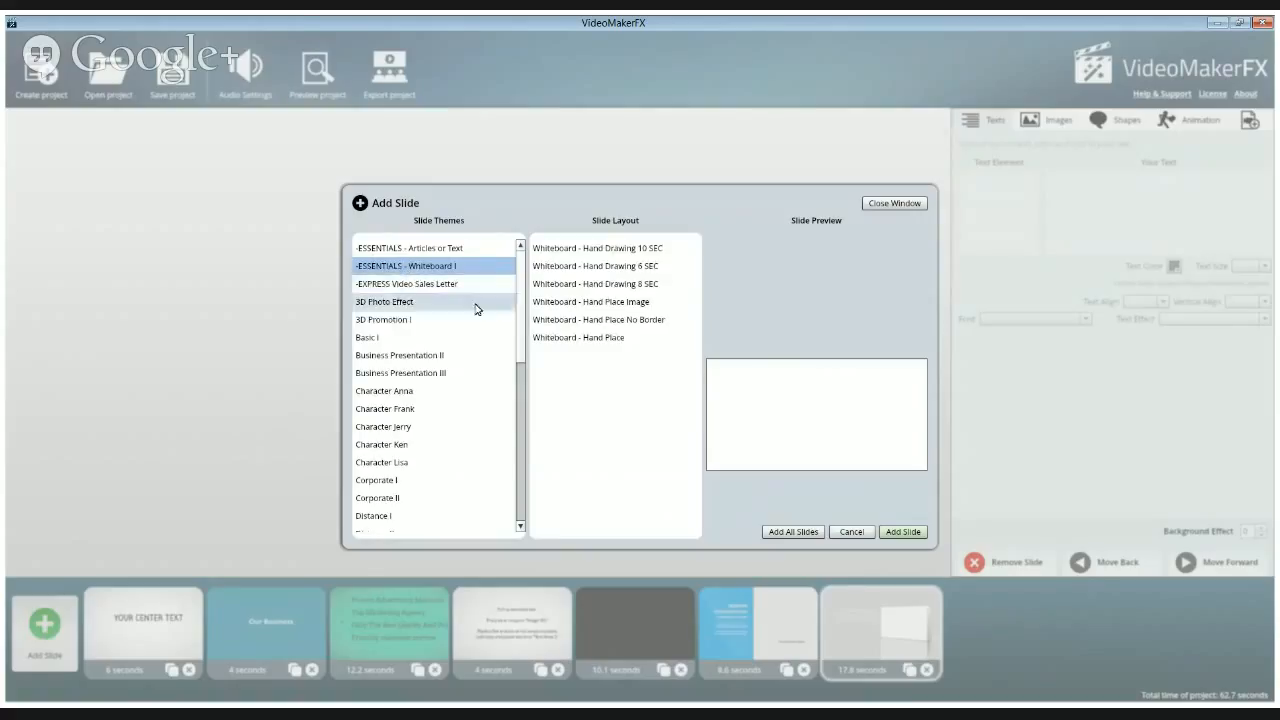
pyautogui.click(562, 252)
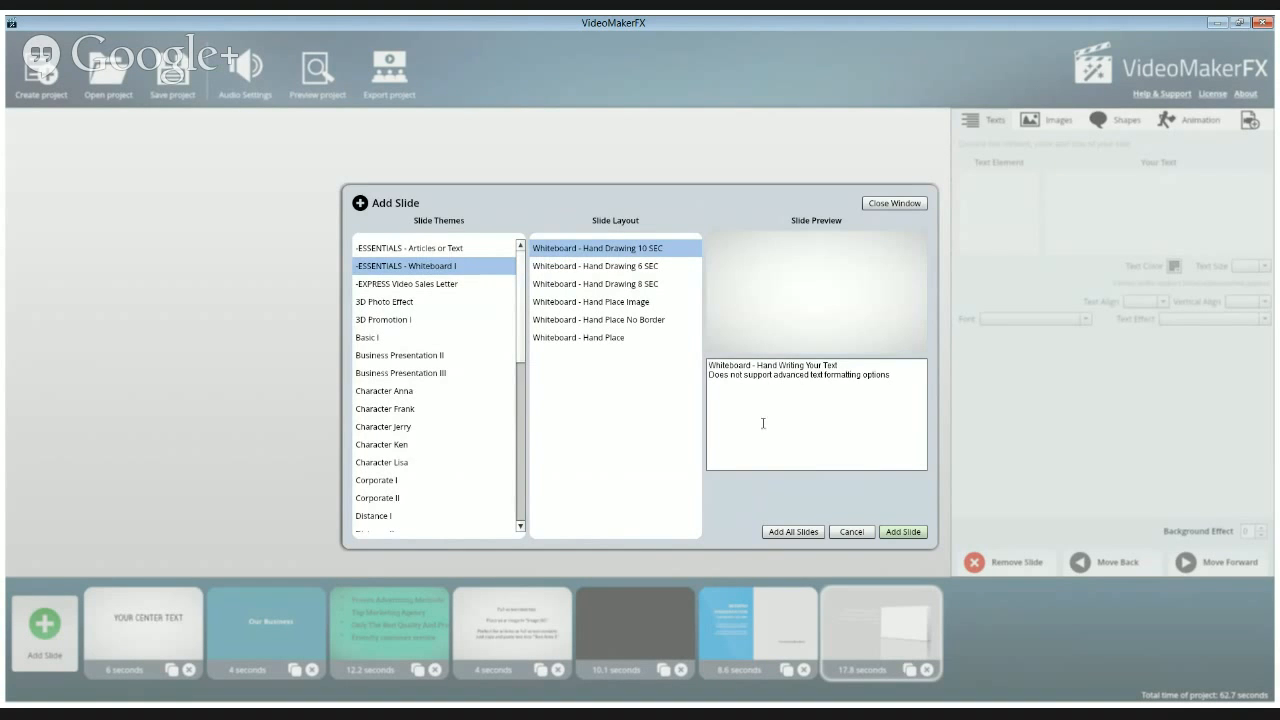
pyautogui.click(900, 533)
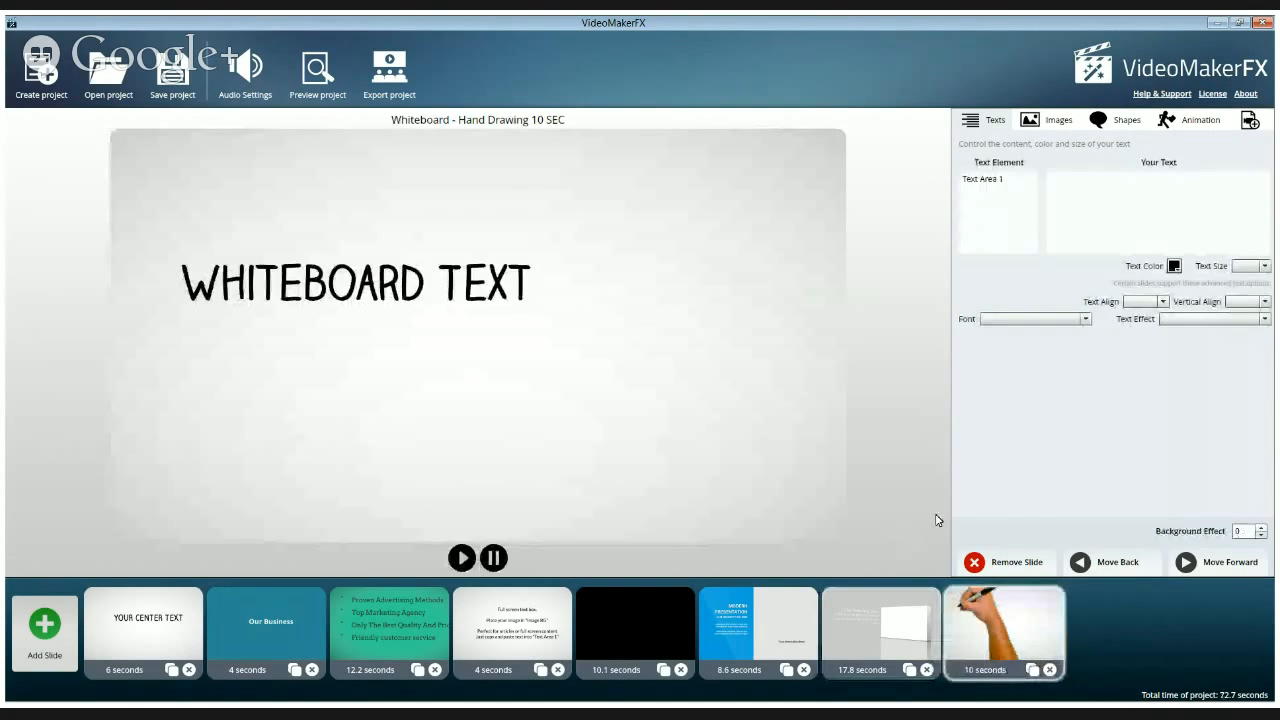
# Replace the whiteboard slide's Text Area 1 with the show's website address and "Tuesdays 11am Eastern" on a second line
pyautogui.click(982, 178)
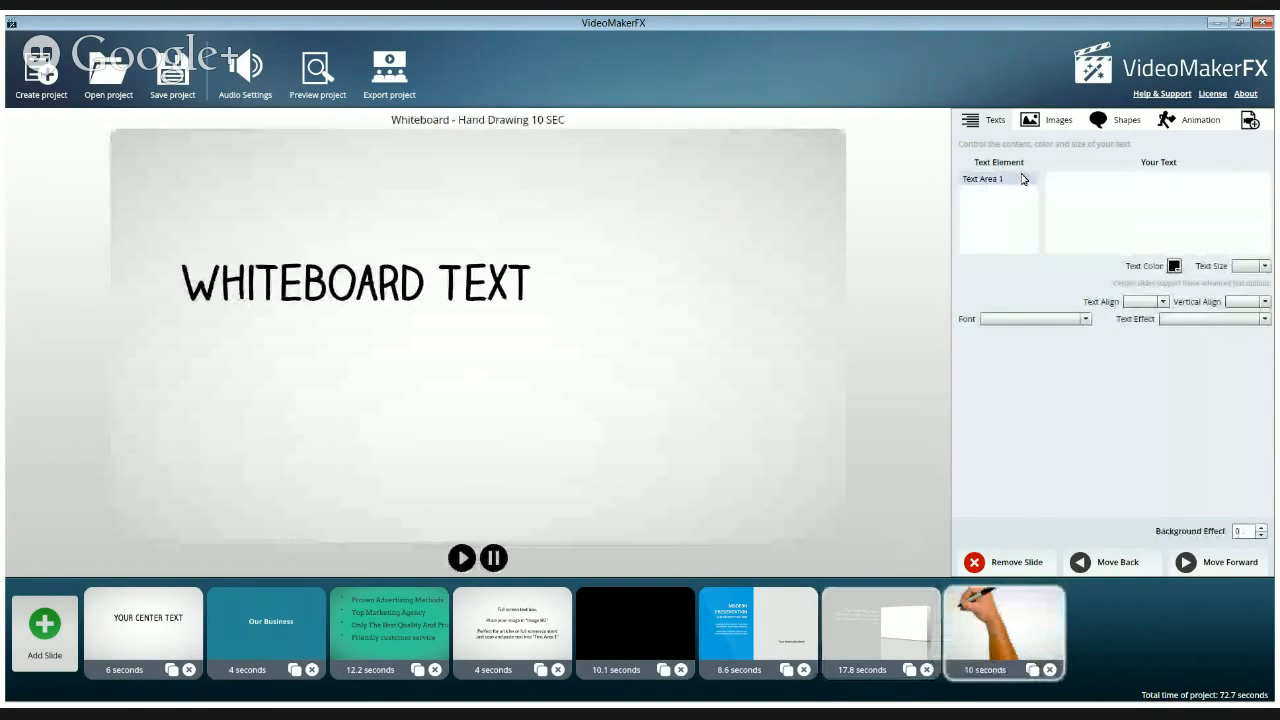
pyautogui.click(1109, 180)
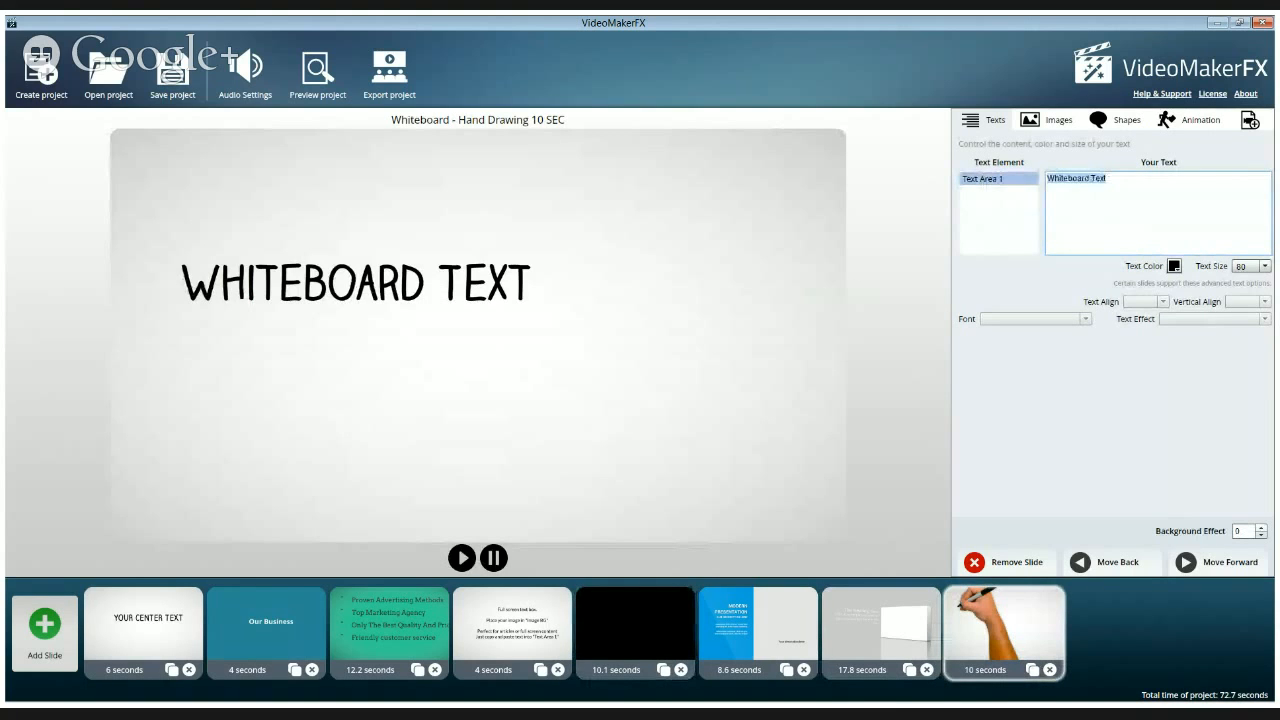
pyautogui.write('Bloggin')
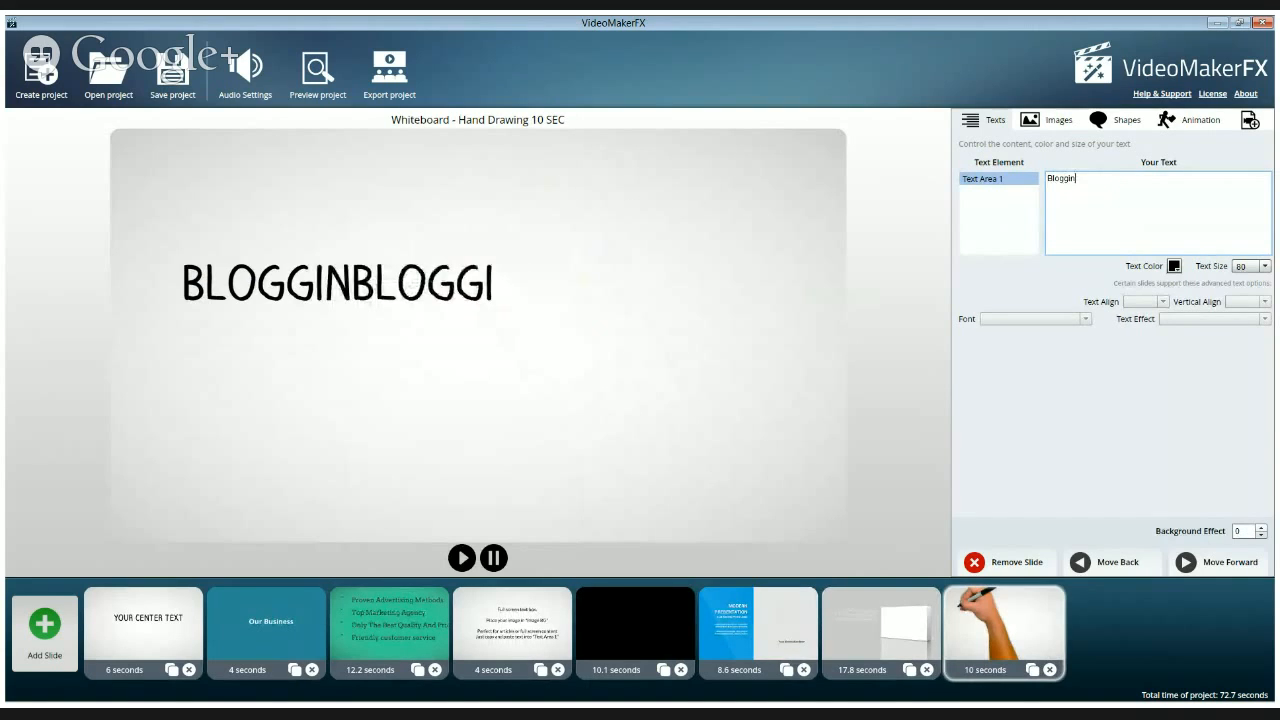
pyautogui.write('gWi')
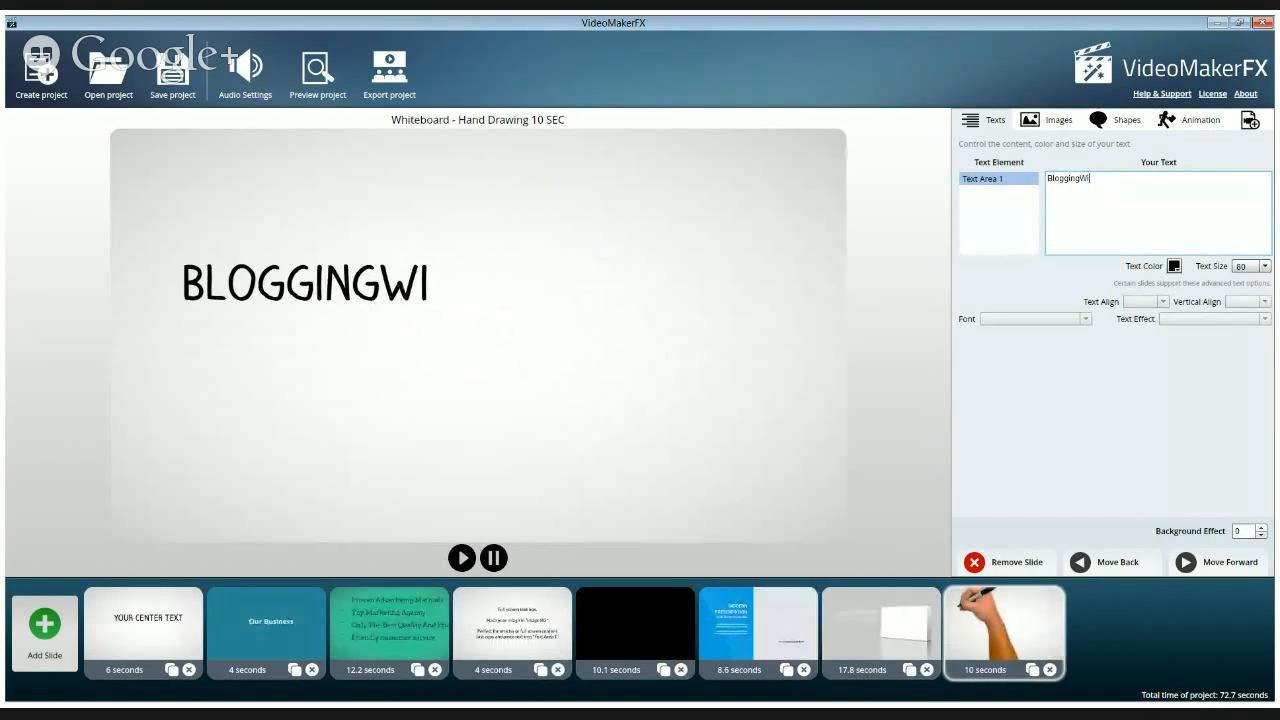
pyautogui.write('thMicheal')
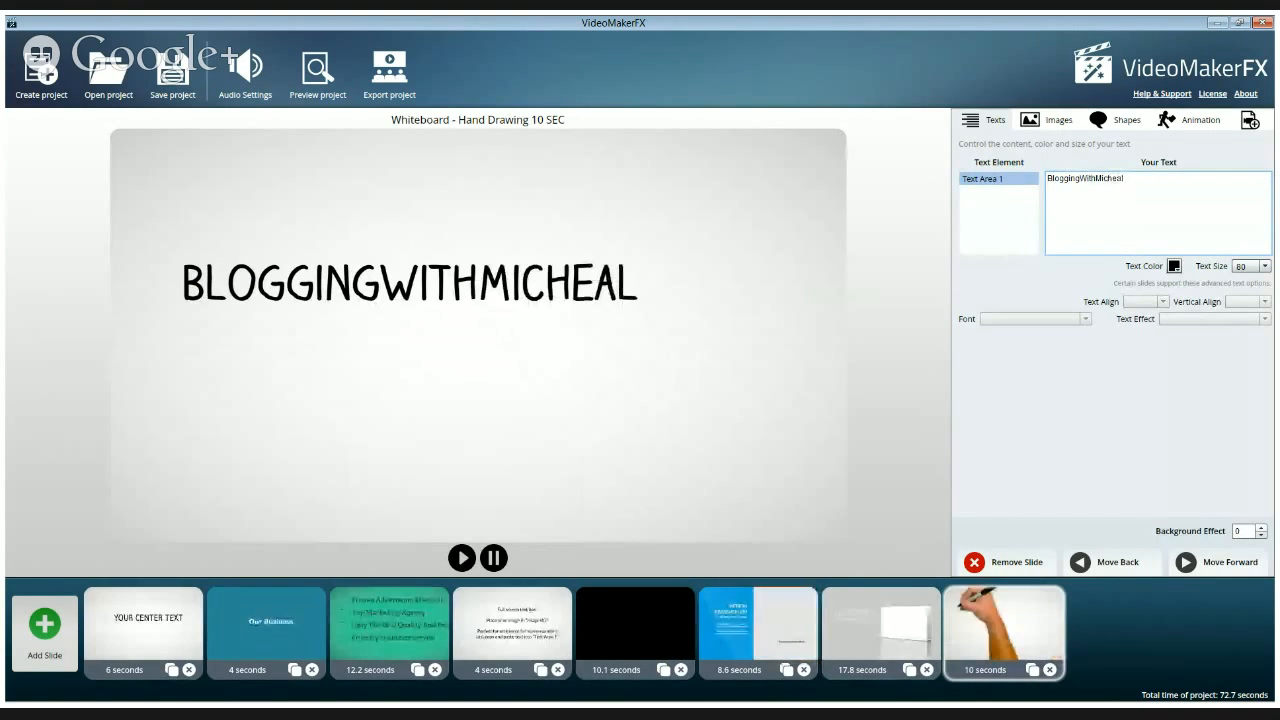
pyautogui.write('.com')
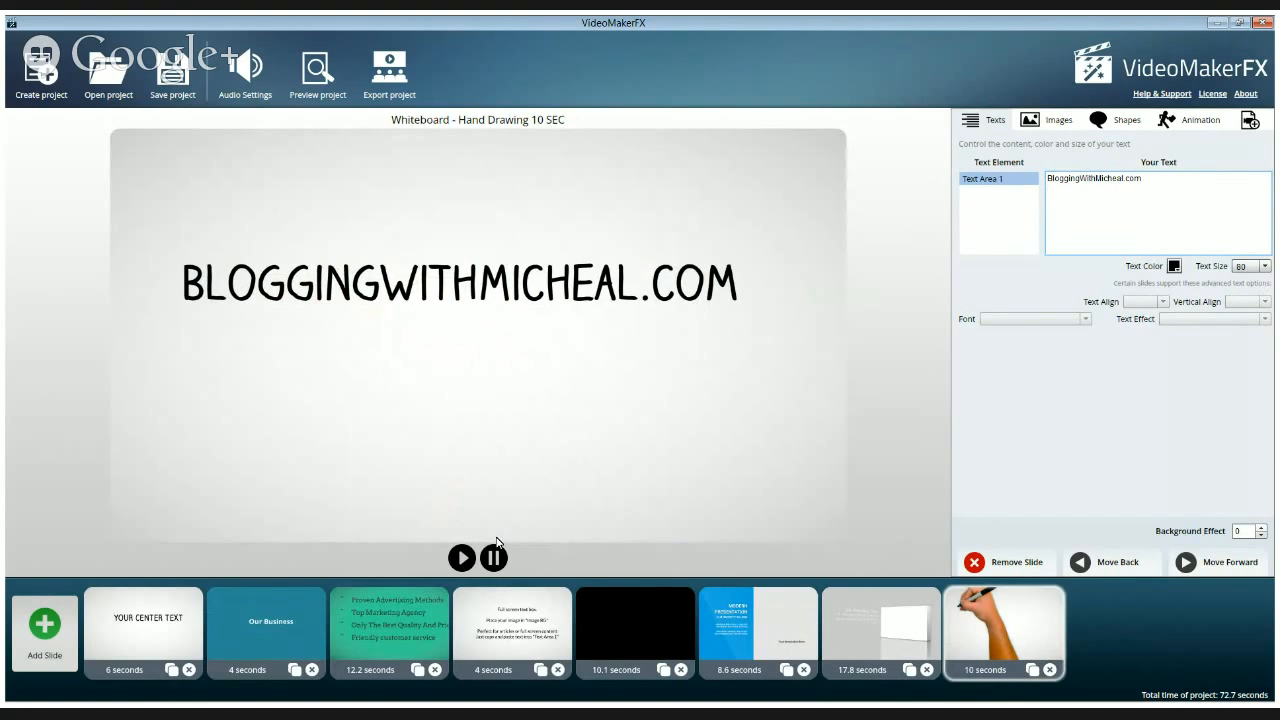
pyautogui.press('Return')
pyautogui.write('Tuesda')
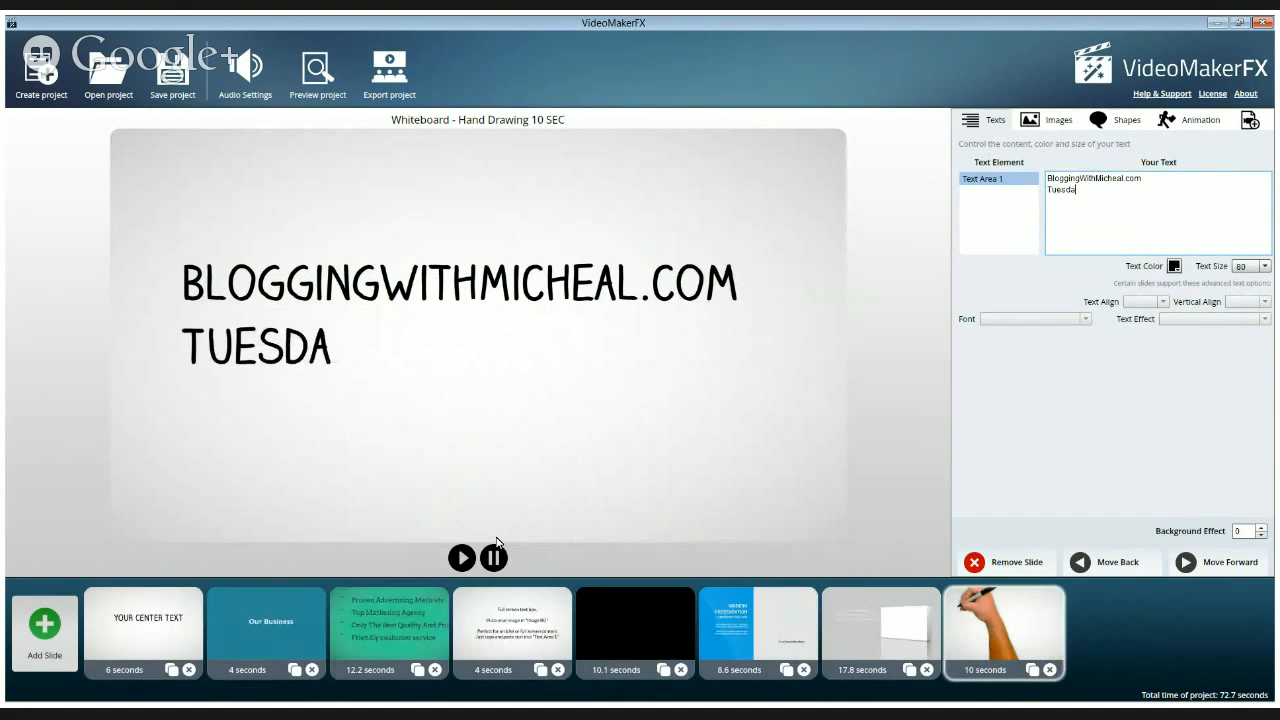
pyautogui.write('ys 11')
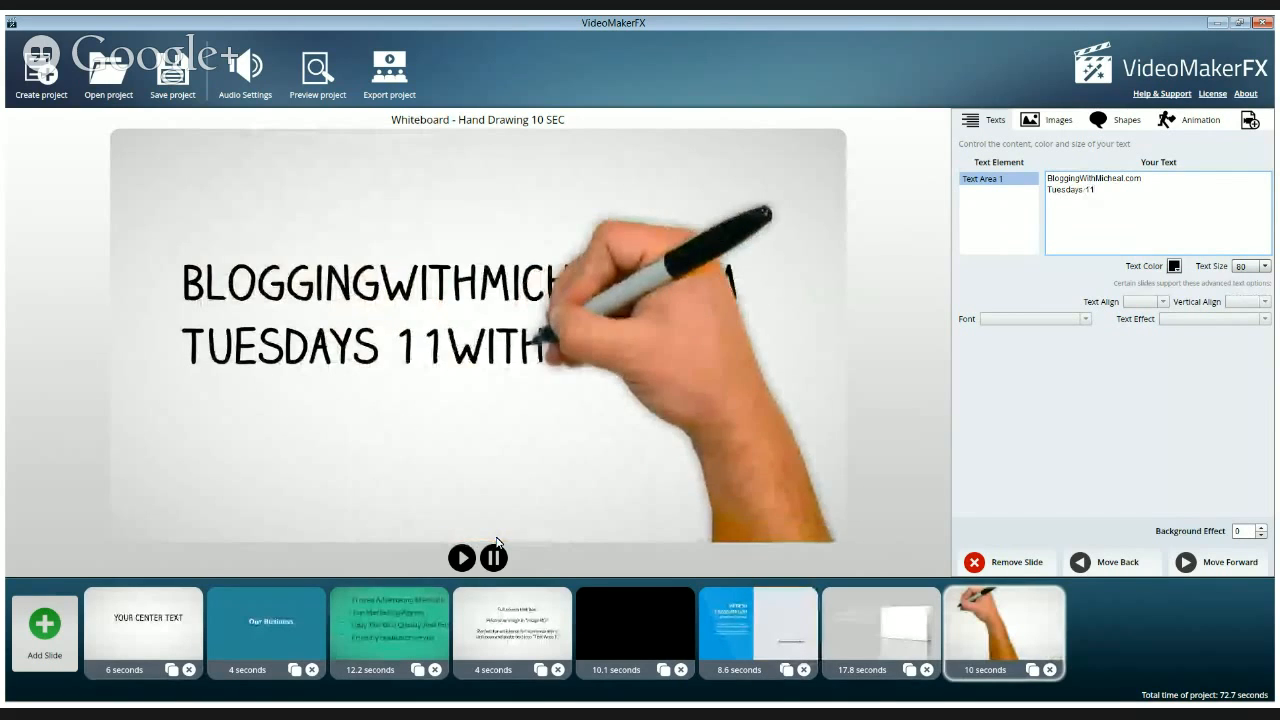
pyautogui.write('am')
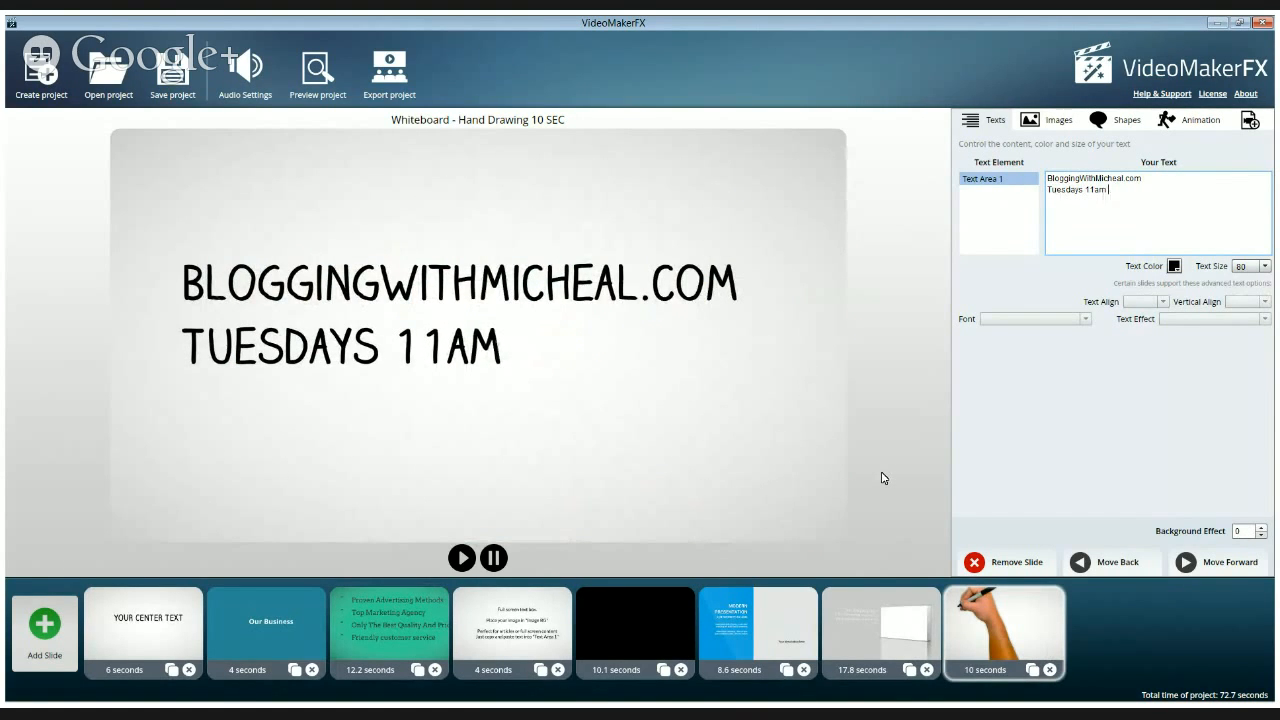
pyautogui.write('Eastern')
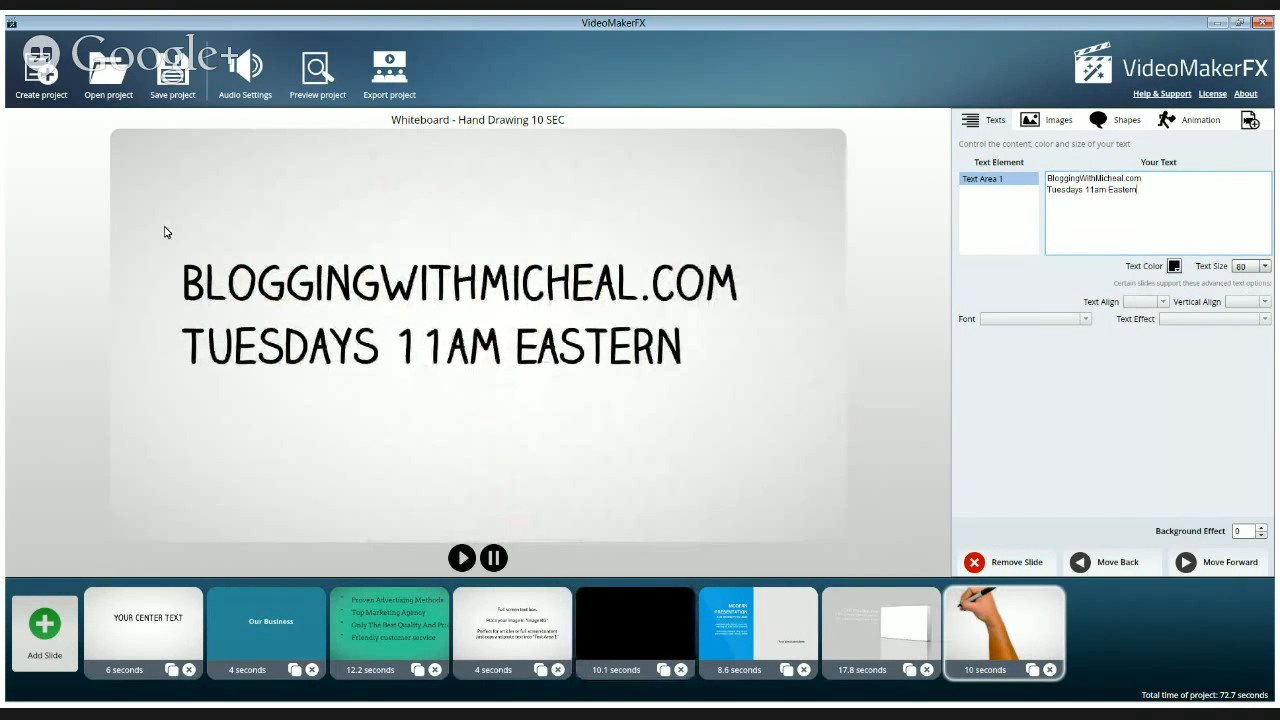
# Save the project and start a preview of the whole video
pyautogui.click(170, 76)
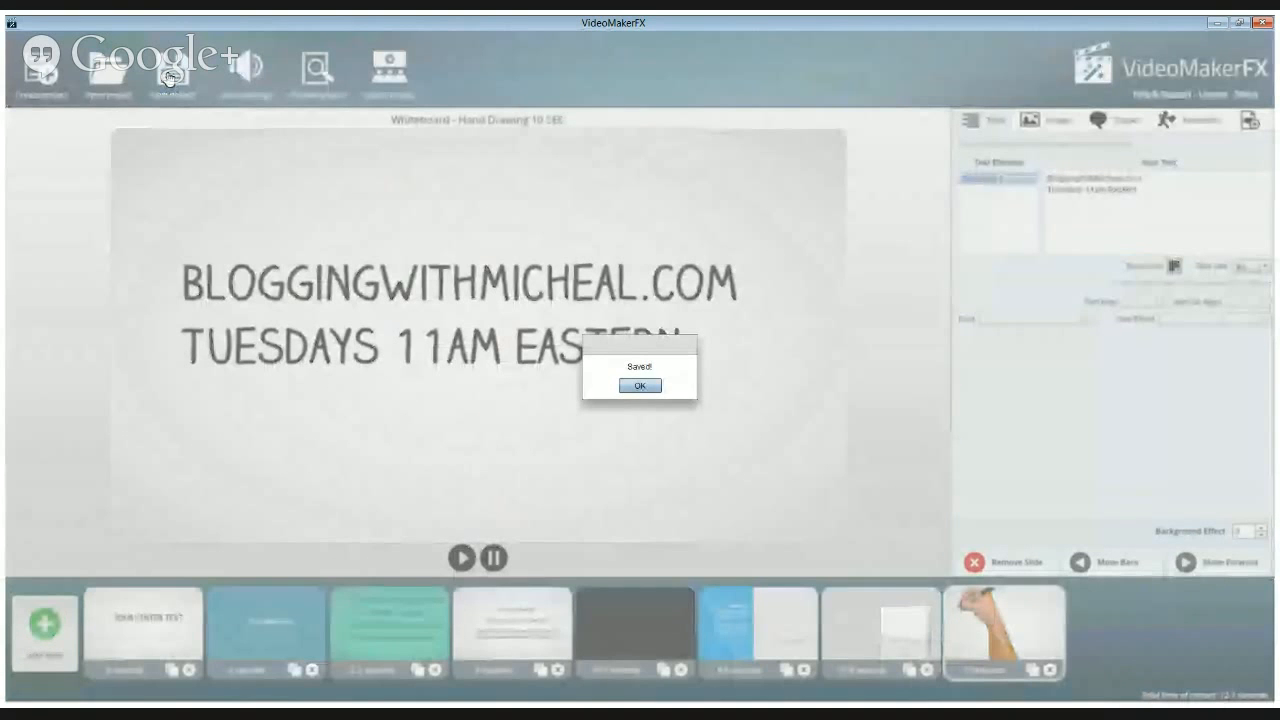
pyautogui.click(640, 386)
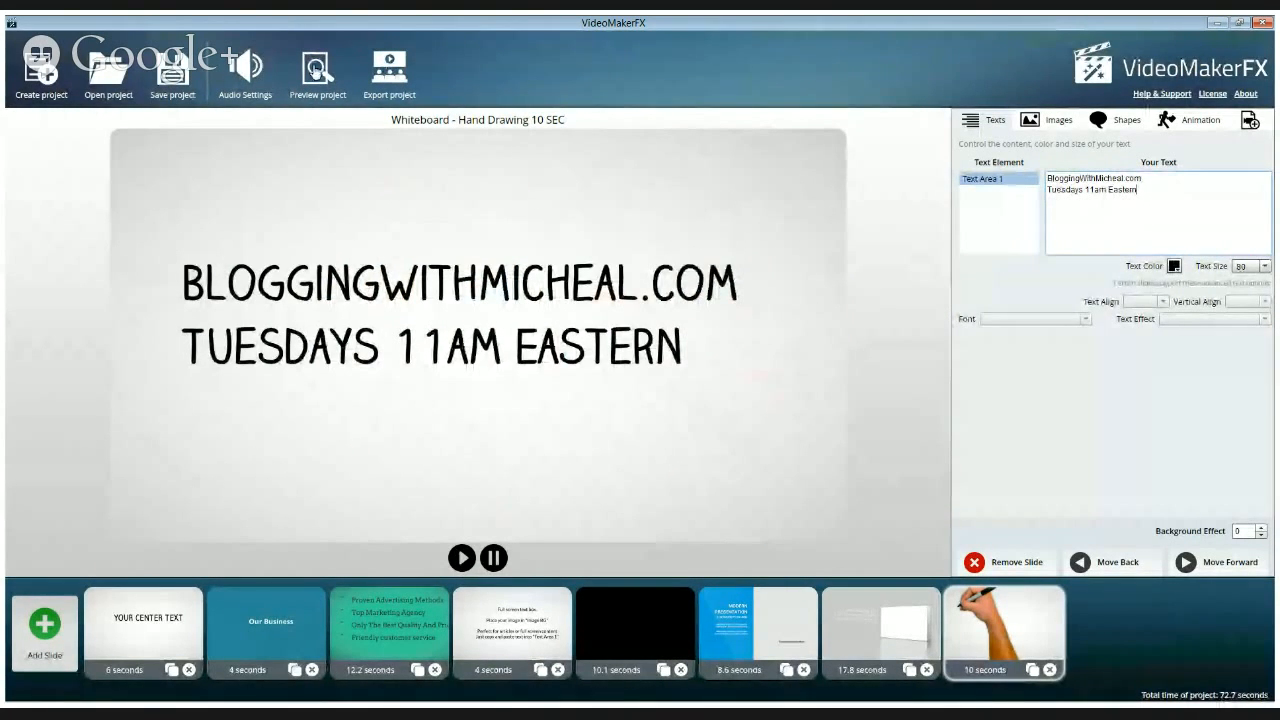
pyautogui.click(315, 68)
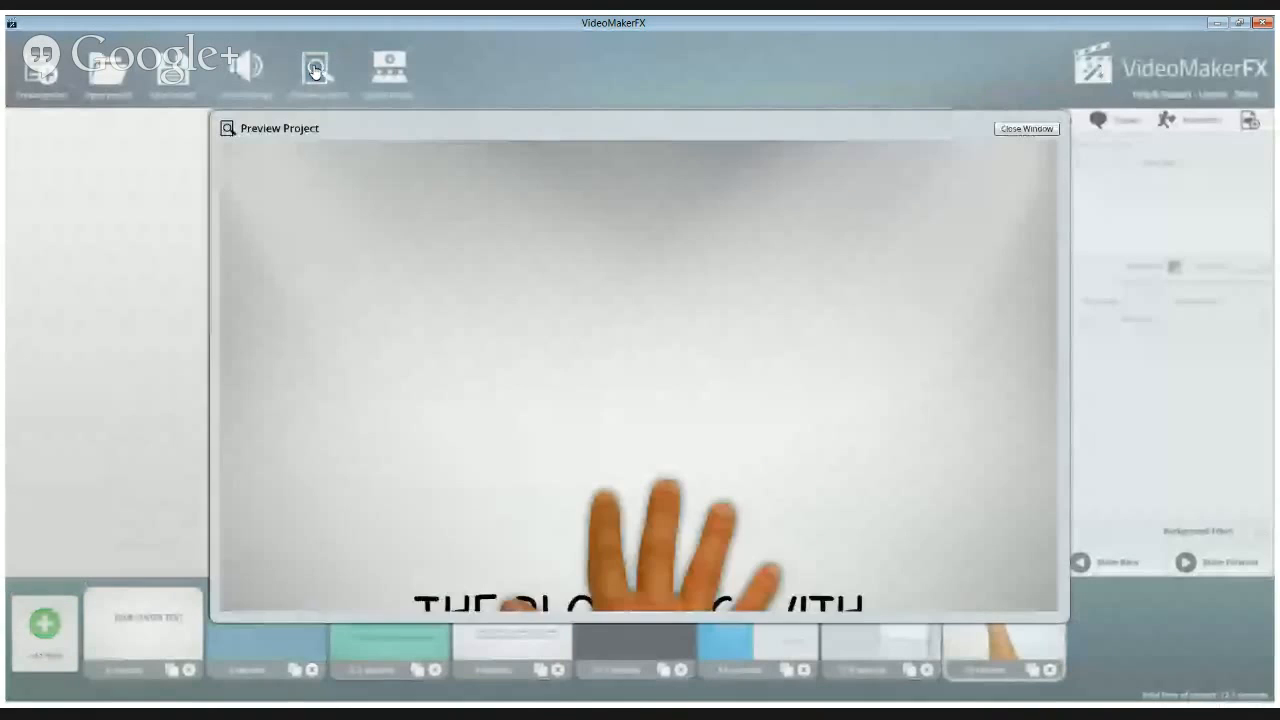